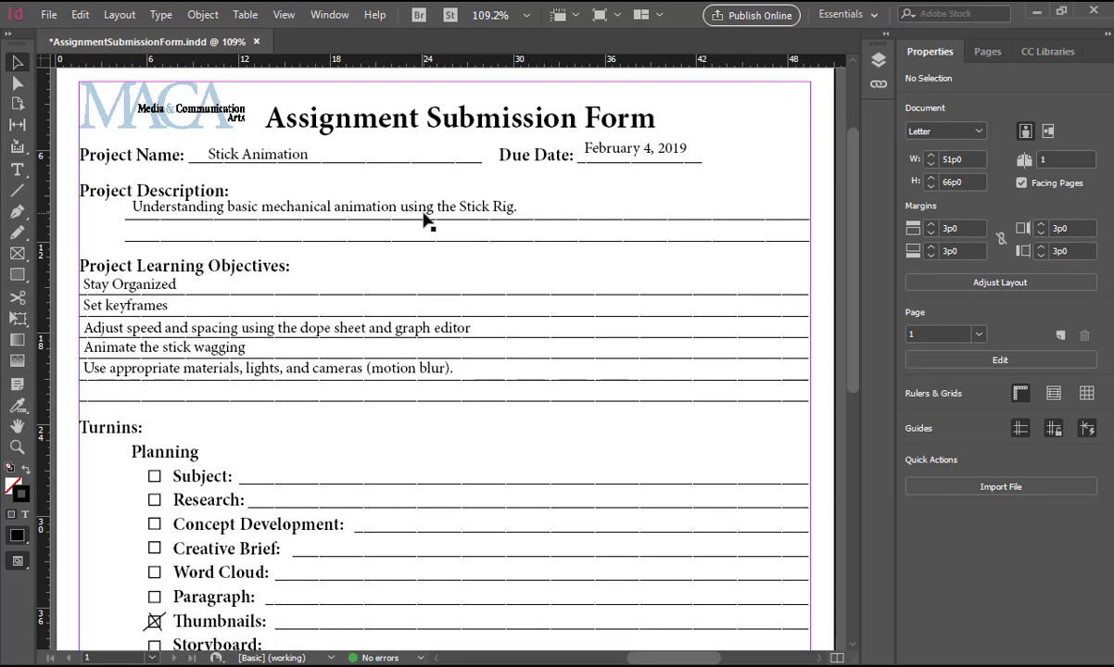
- Review the assignment submission form from the project description through the turn-in checklist to the class and points fields
scroll(426, 223, "down", 1)
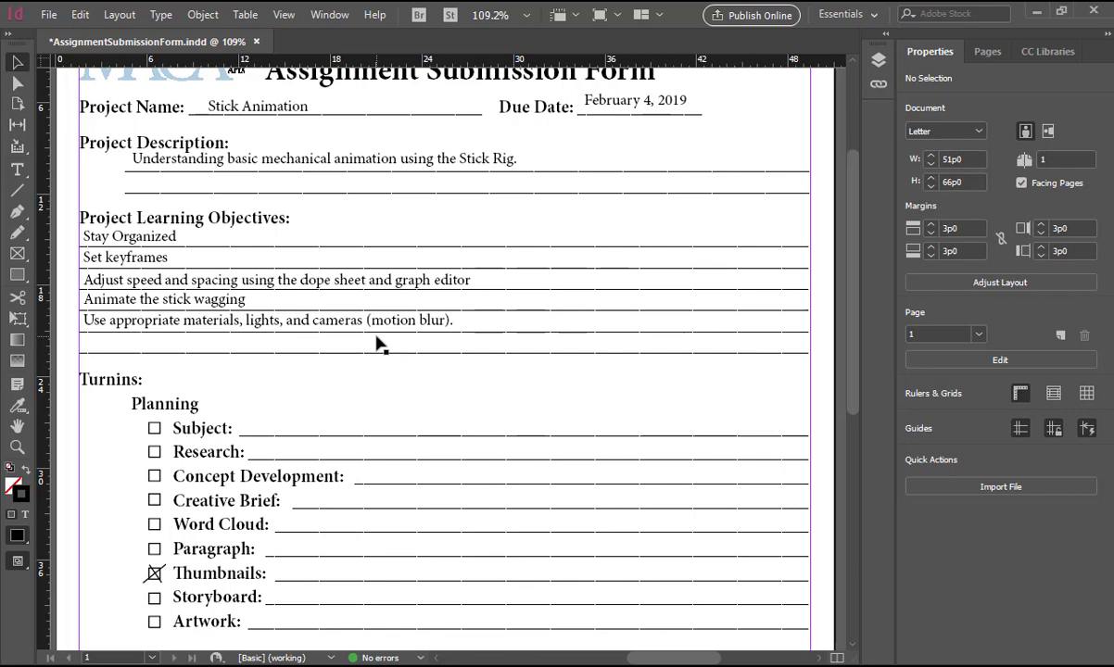
scroll(378, 344, "down", 4)
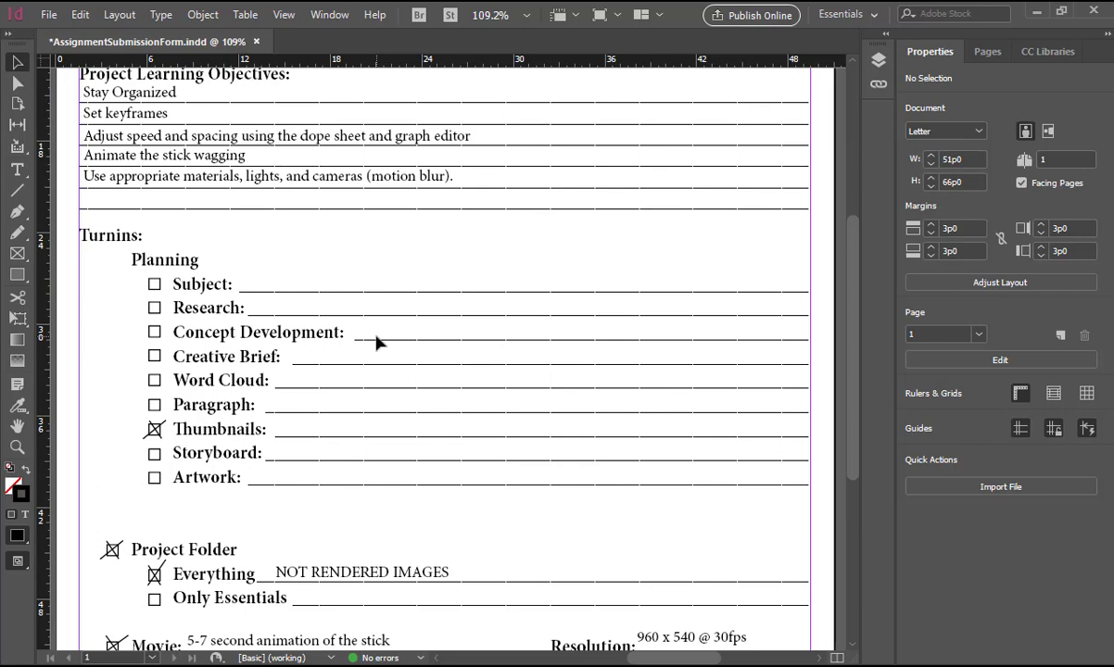
scroll(378, 343, "down", 3)
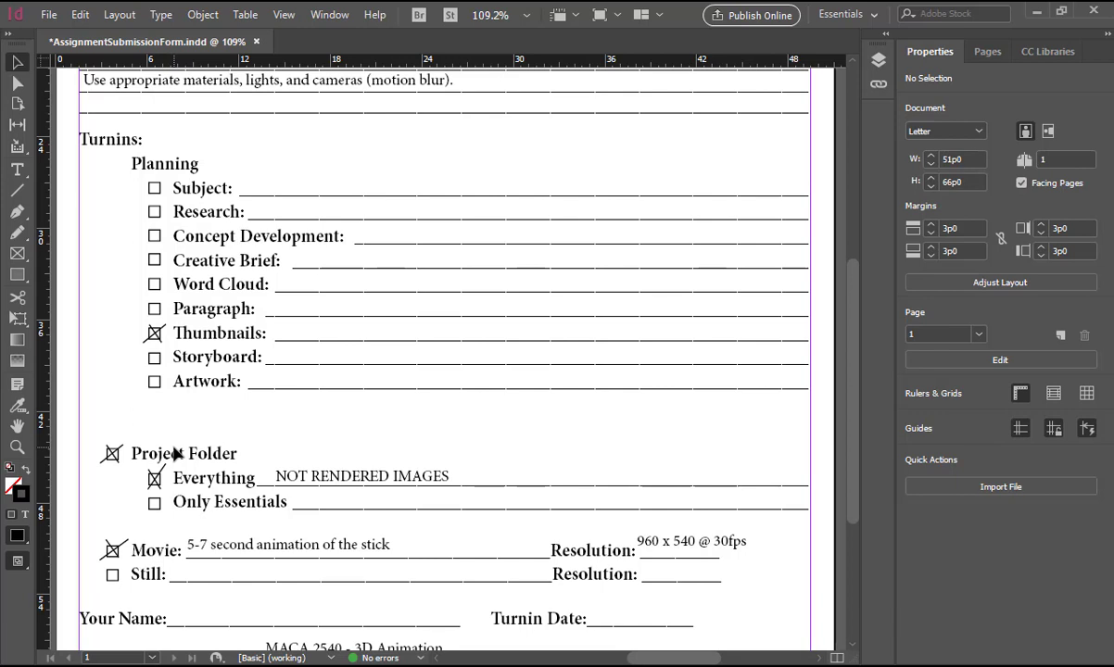
scroll(176, 452, "down", 1)
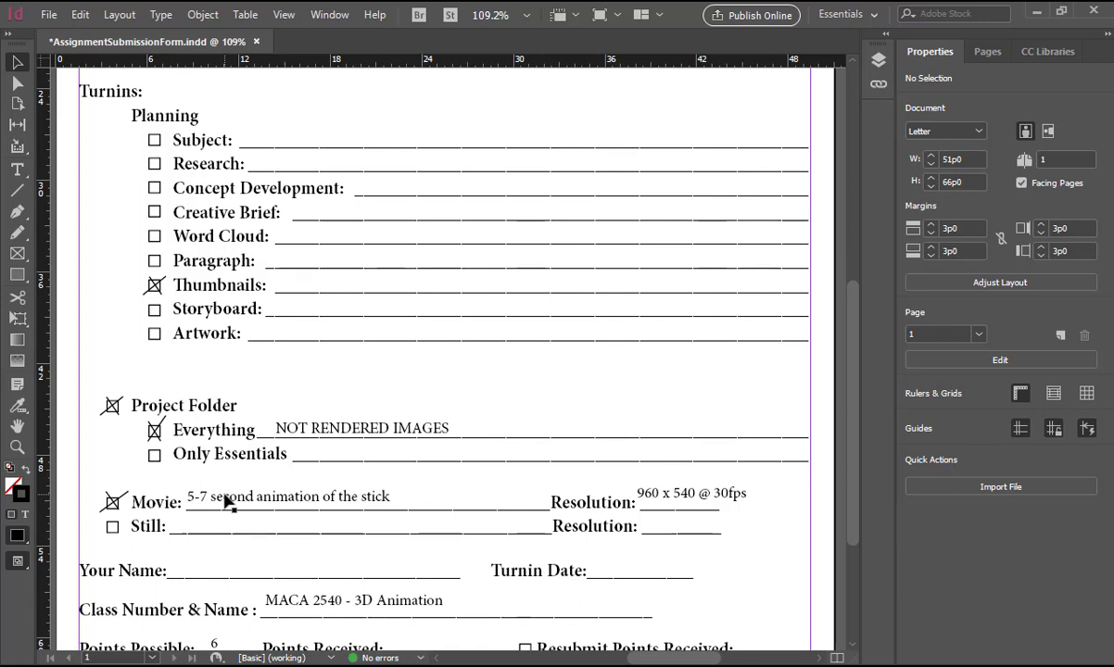
scroll(227, 499, "down", 2)
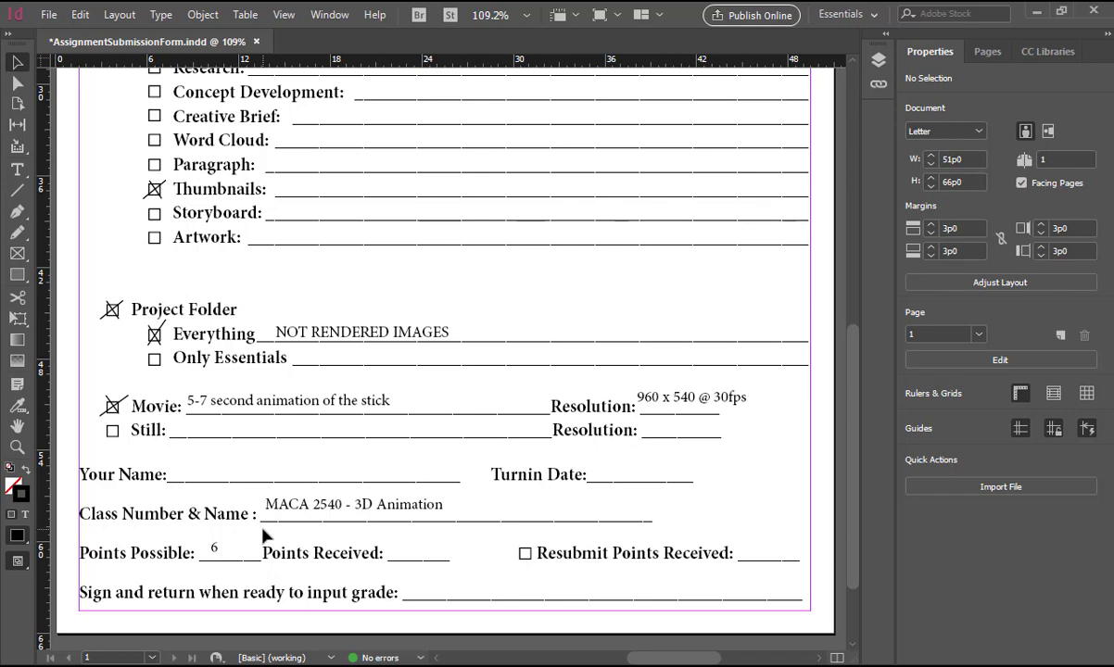
- Print the assignment submission form with the current print settings and save the document
key("ctrl+p")
key("Return")
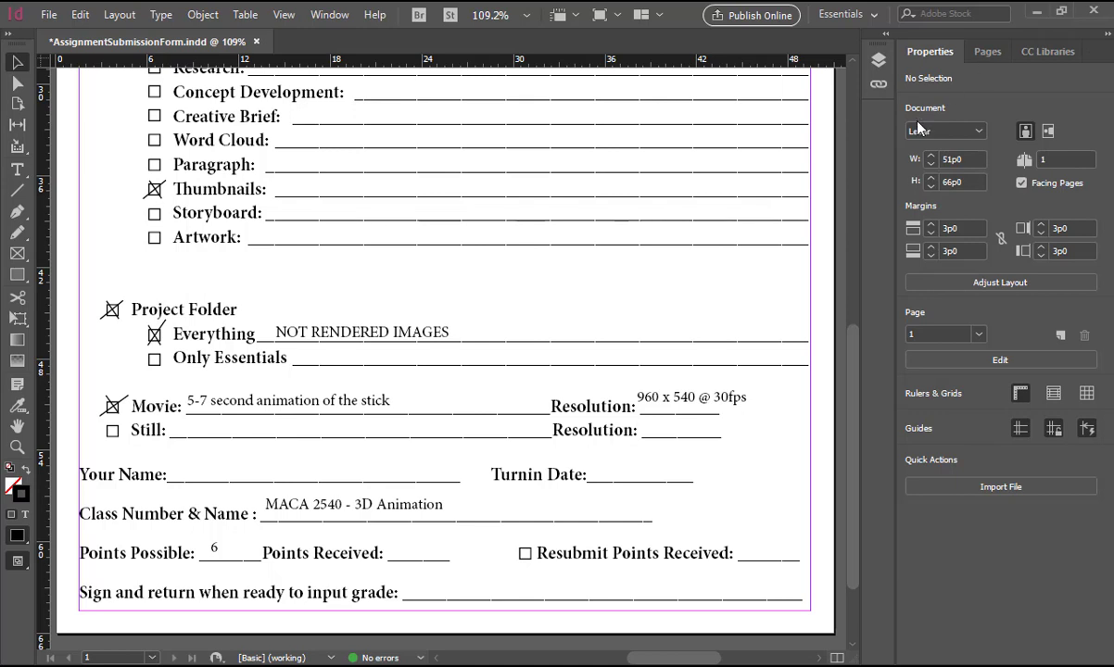
key("ctrl+s")
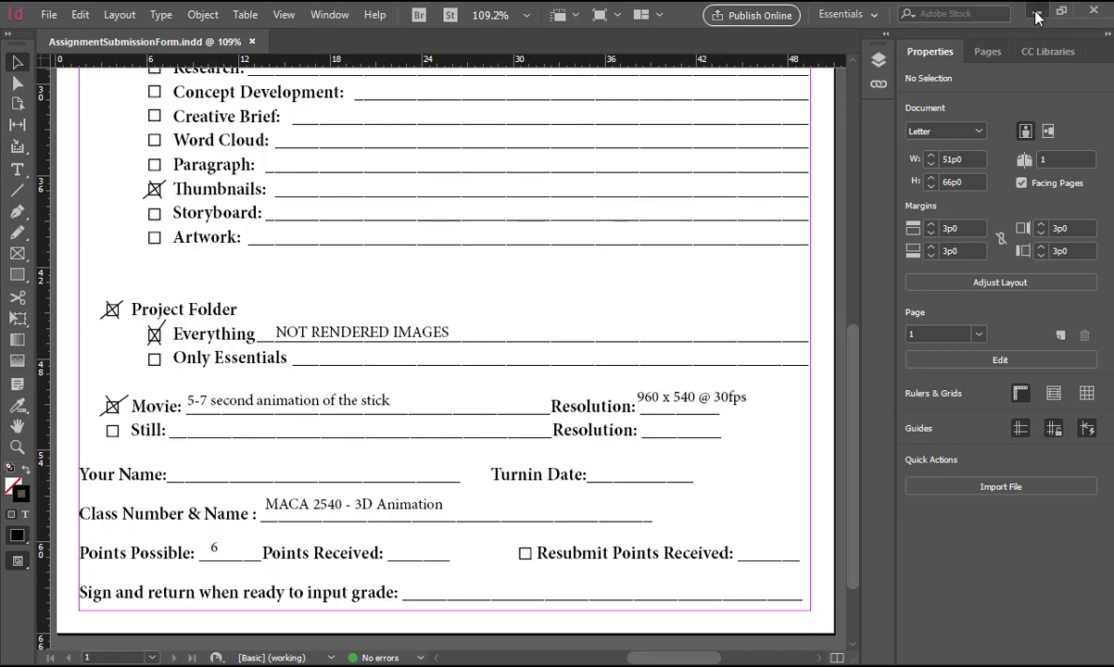
- Switch to Chrome and open the Rendering Setup (Lights, Materials, Rendering) page from the course's 01 Animation Essentials module
left_click(1037, 12)
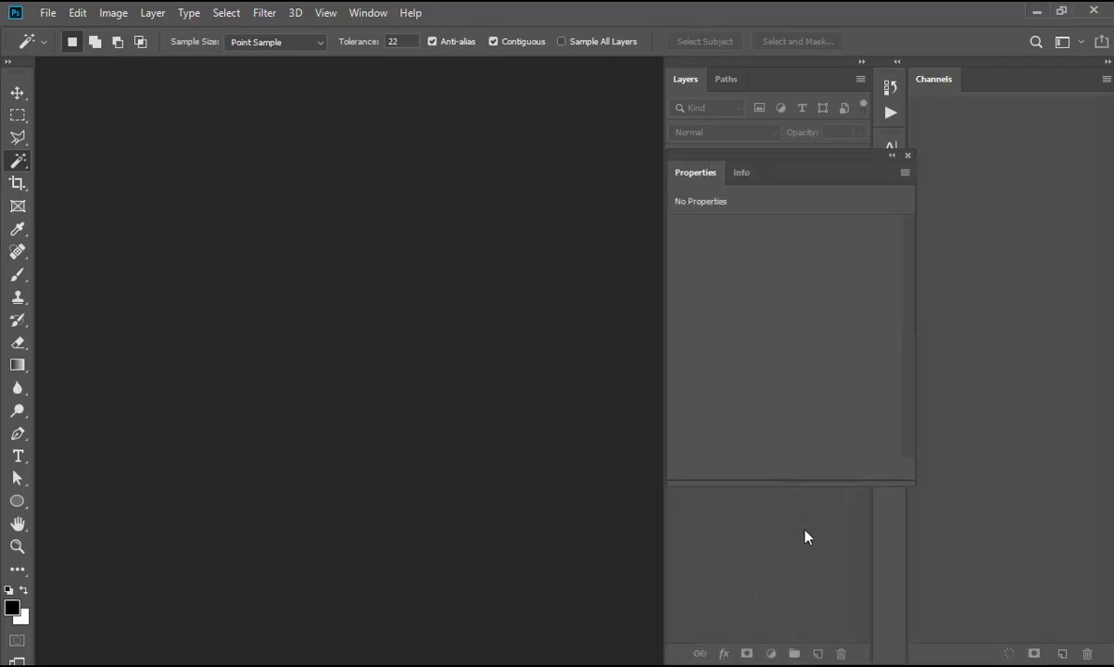
mouse_move(706, 666)
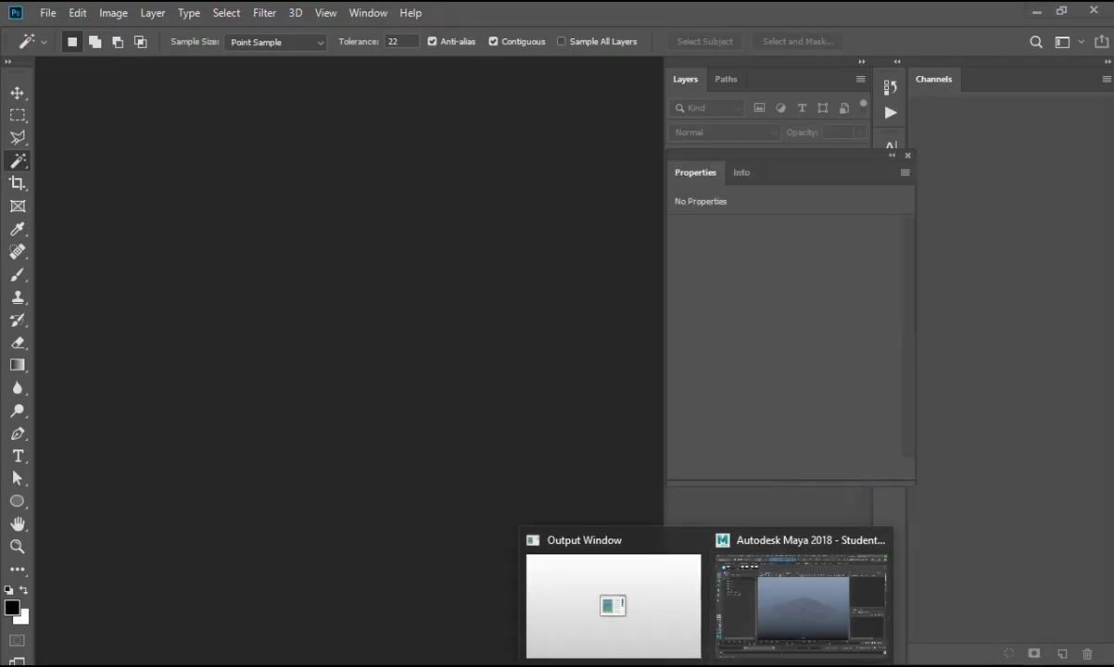
mouse_move(547, 665)
left_click(575, 620)
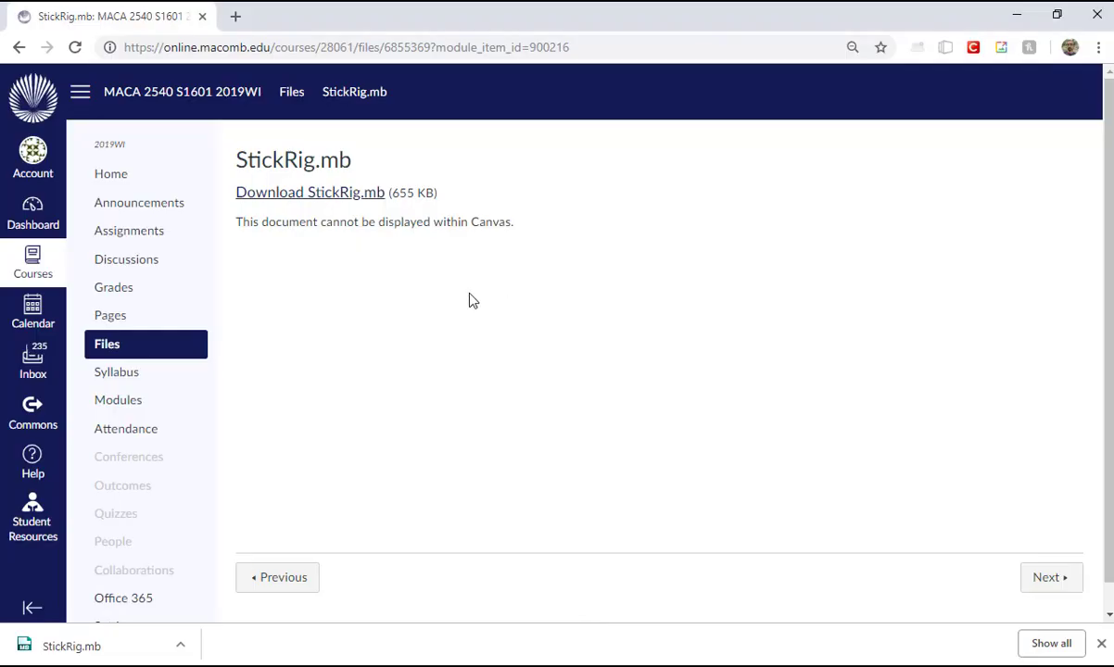
key("alt+Left")
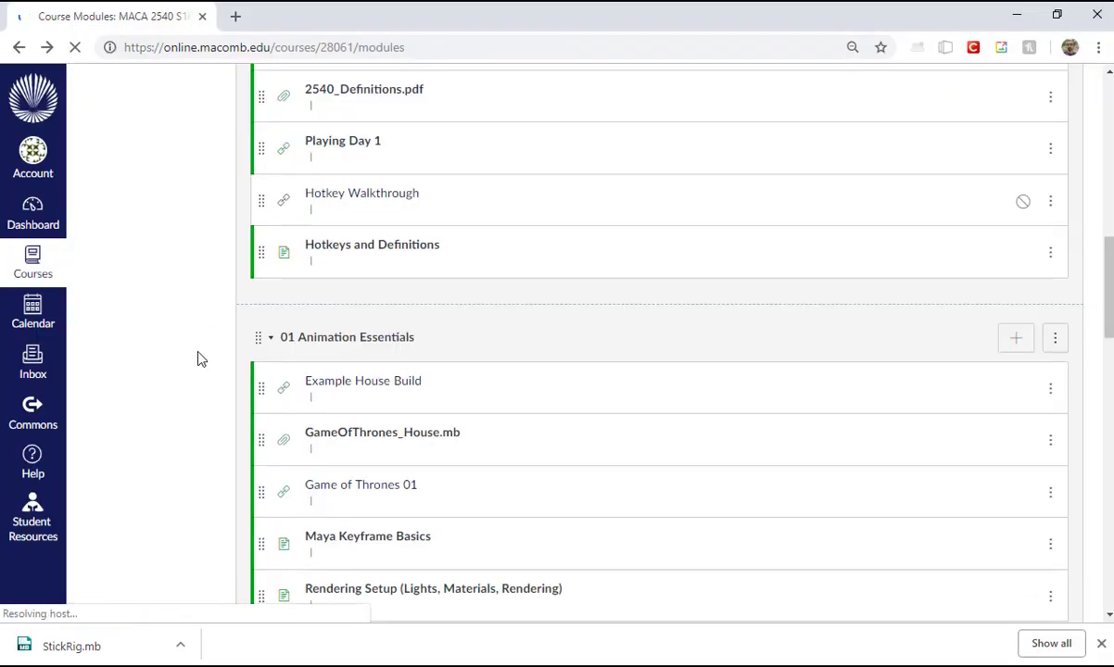
scroll(198, 352, "up", 3)
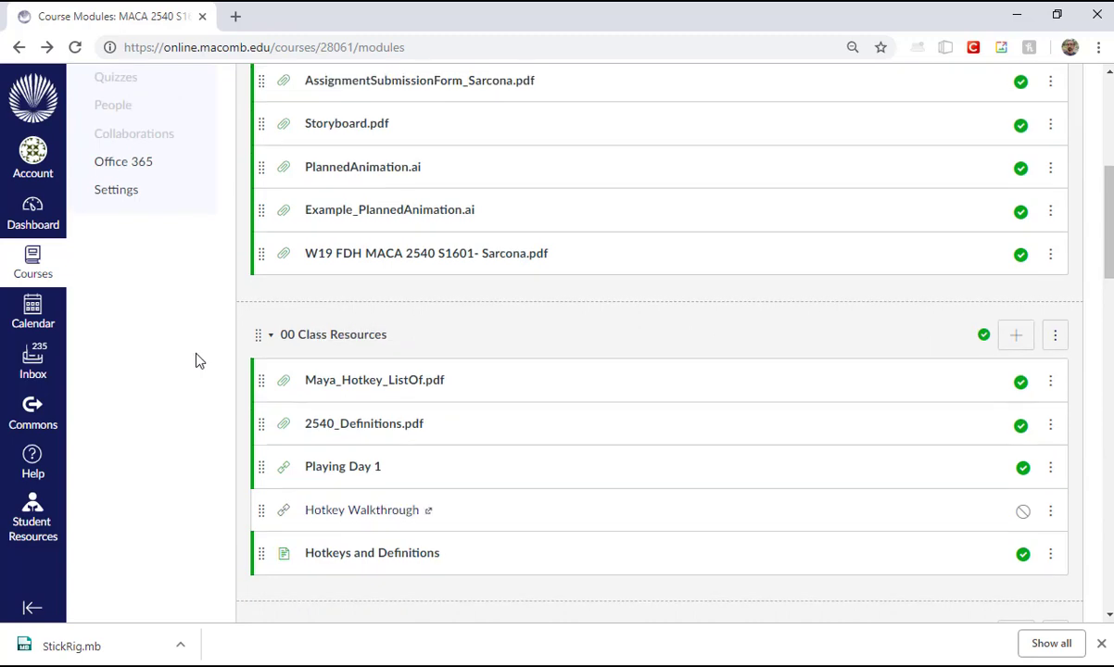
scroll(250, 369, "down", 3)
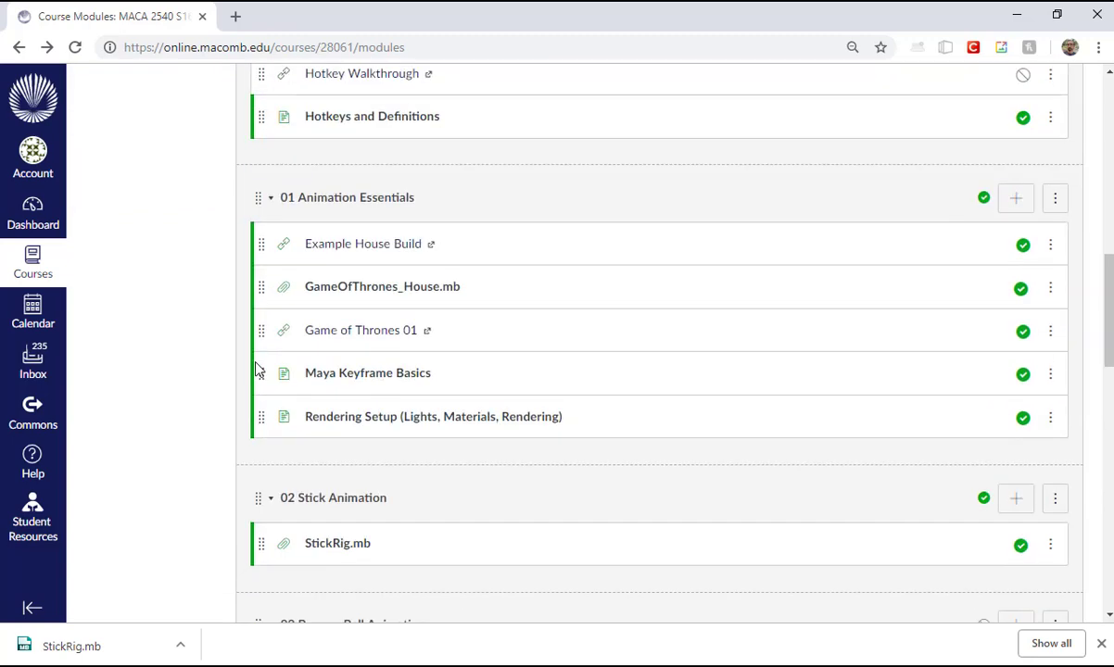
left_click(455, 419)
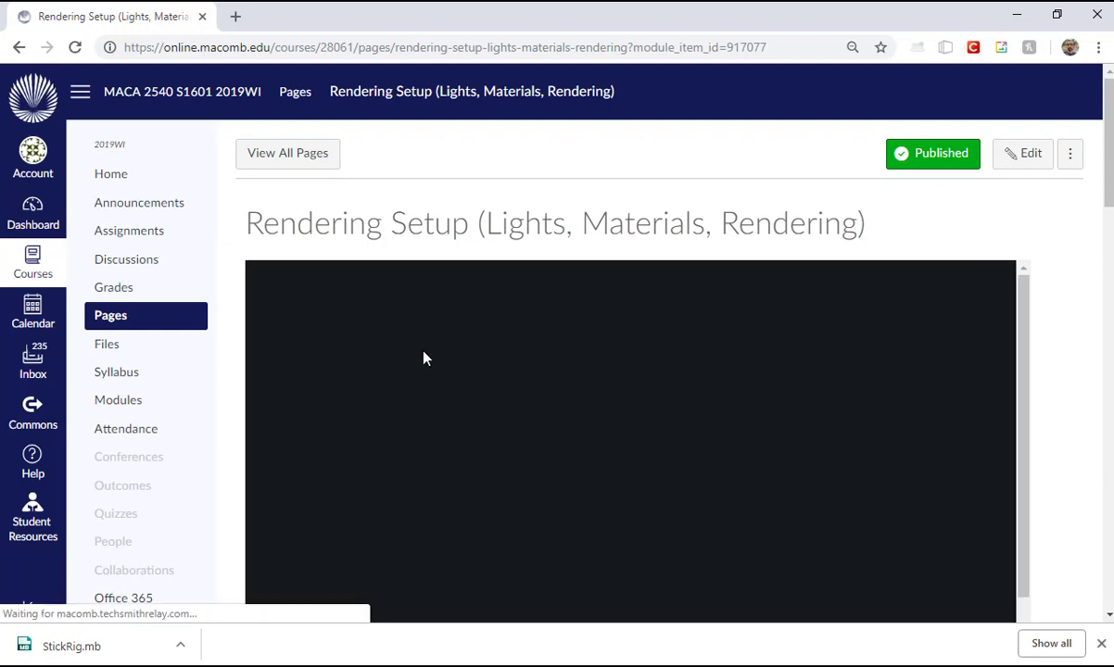
- Look through the page's videos on Arnold lighting, materials, rendering from Maya and rendering through AE, and return to the course modules
scroll(579, 326, "down", 3)
scroll(681, 473, "up", 3)
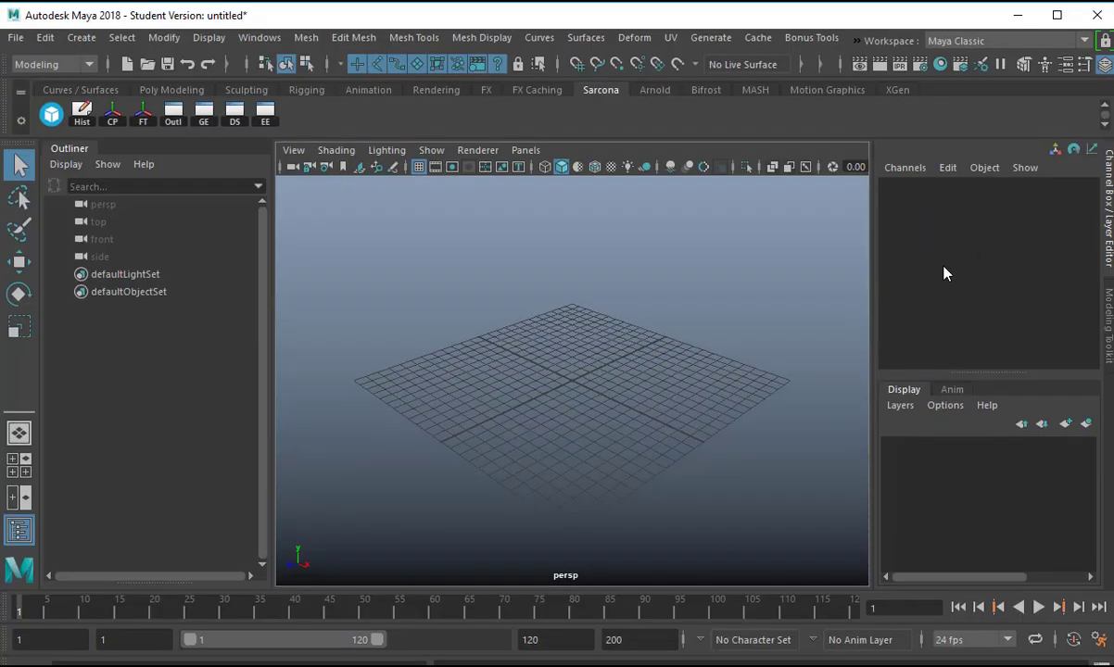
key("alt+Tab")
scroll(1034, 284, "down", 2)
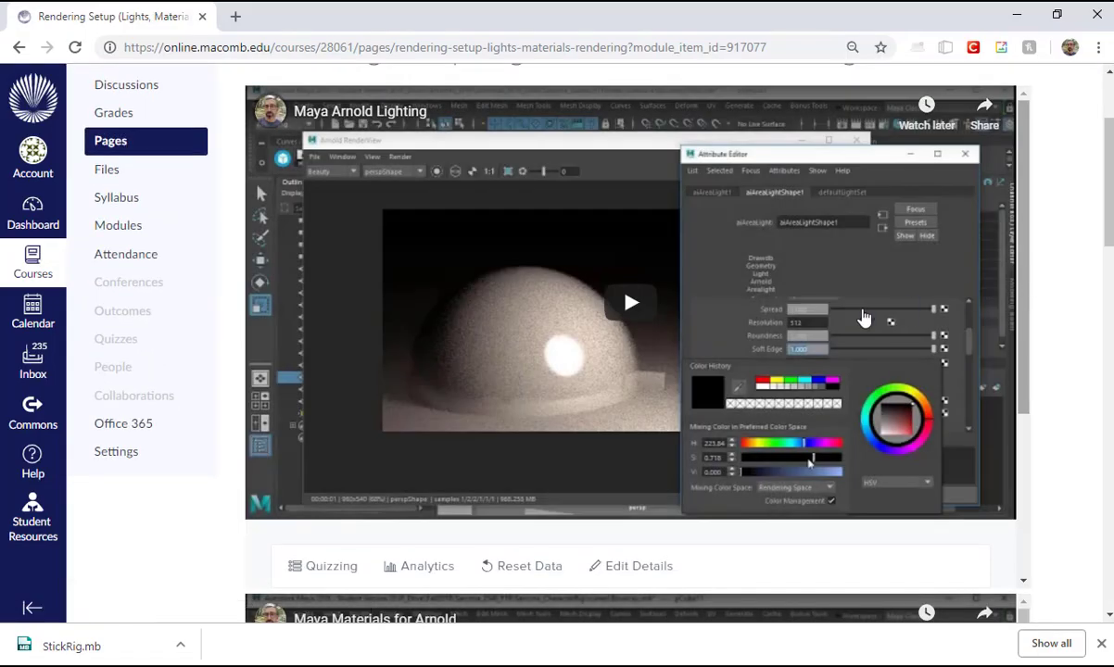
scroll(368, 463, "down", 2)
scroll(422, 460, "down", 6)
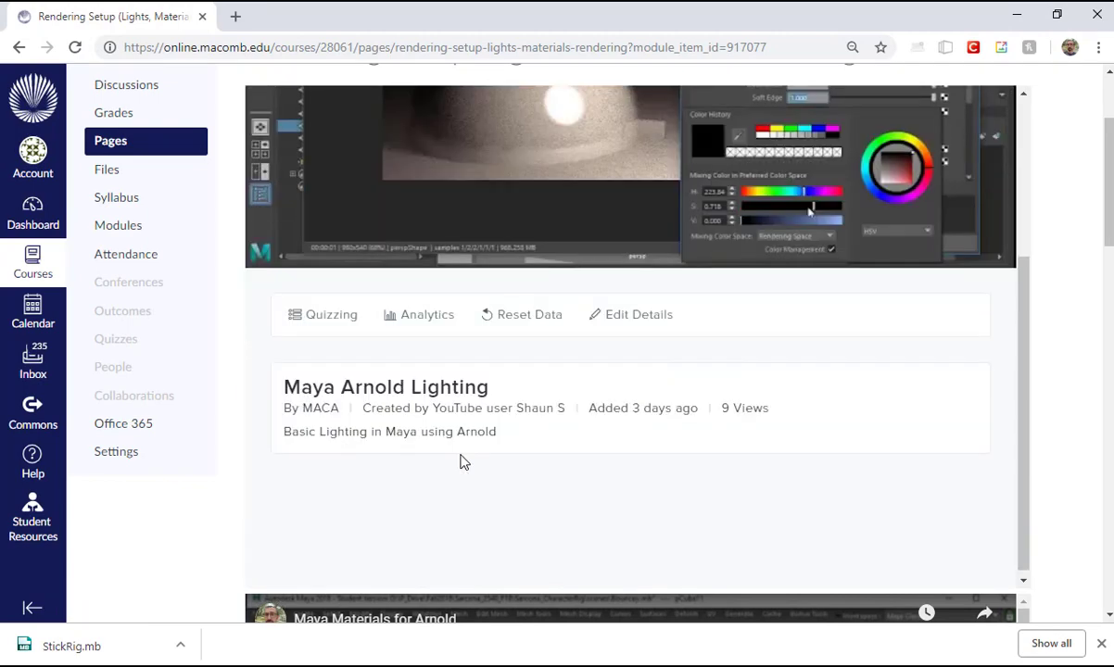
scroll(373, 494, "down", 7)
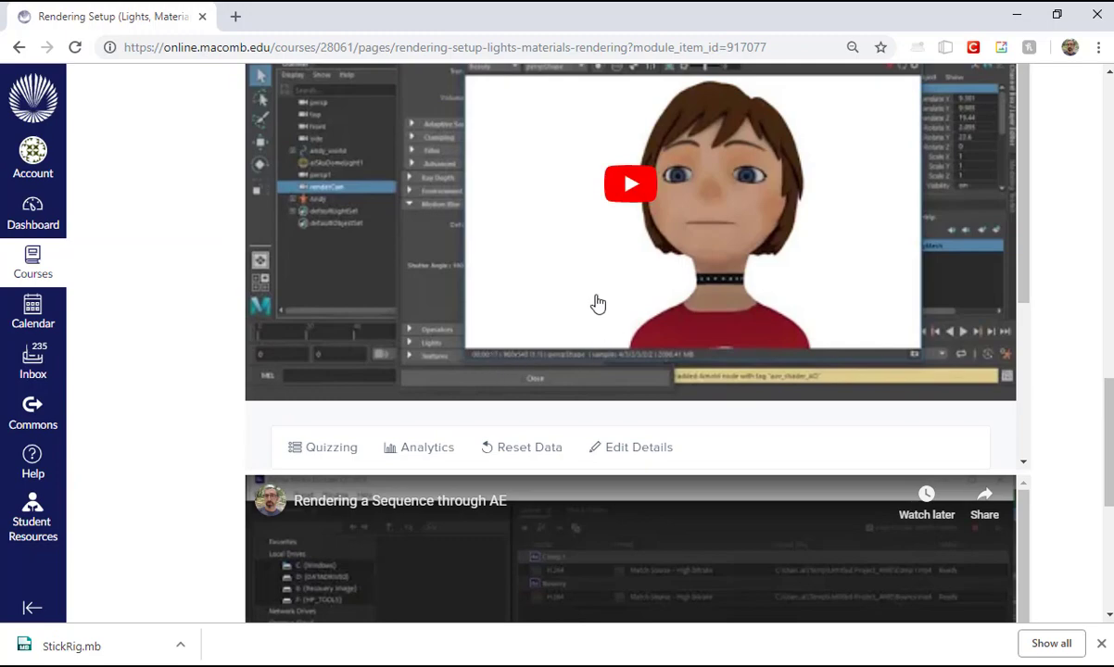
scroll(593, 324, "up", 1)
scroll(421, 382, "down", 3)
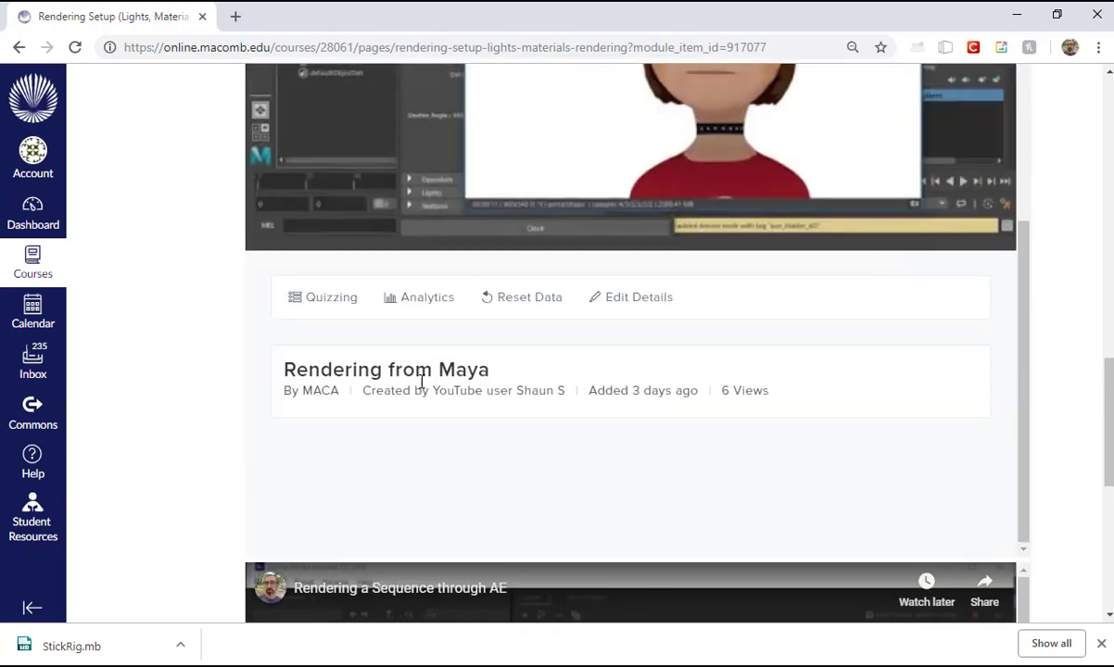
scroll(902, 393, "down", 8)
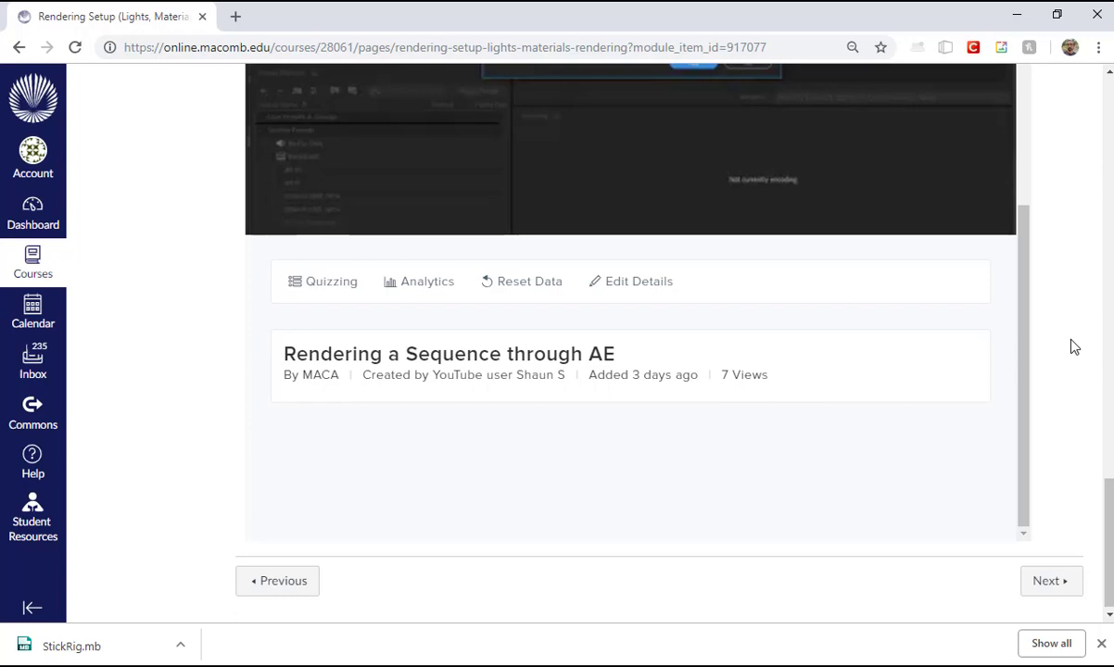
left_click_drag(1021, 224, 1025, 54)
scroll(1073, 166, "up", 6)
scroll(1073, 166, "up", 10)
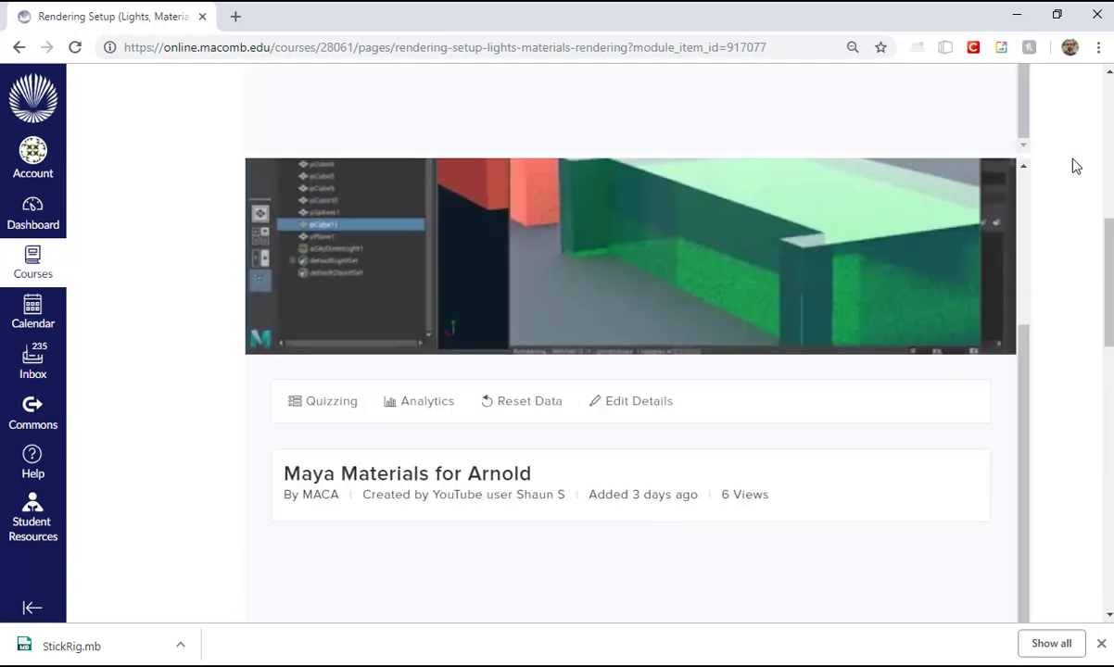
left_click(156, 403)
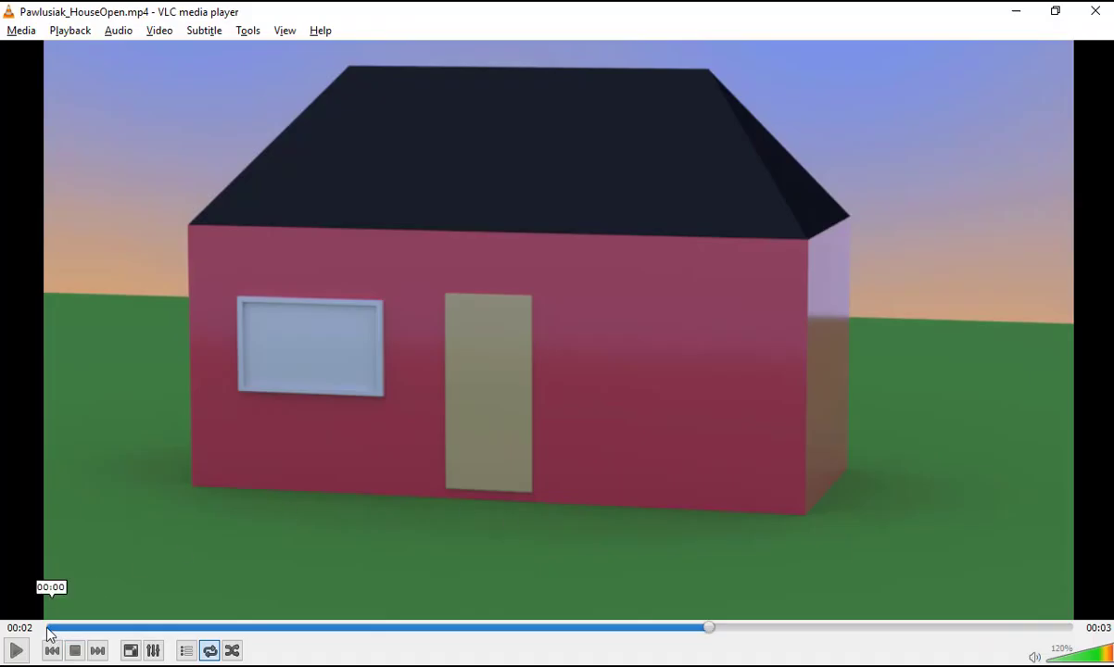
- Play the students' unfolding house animations in VLC, moving between clips and pausing the GoT_House clip with the yellow walkway
left_click(19, 651)
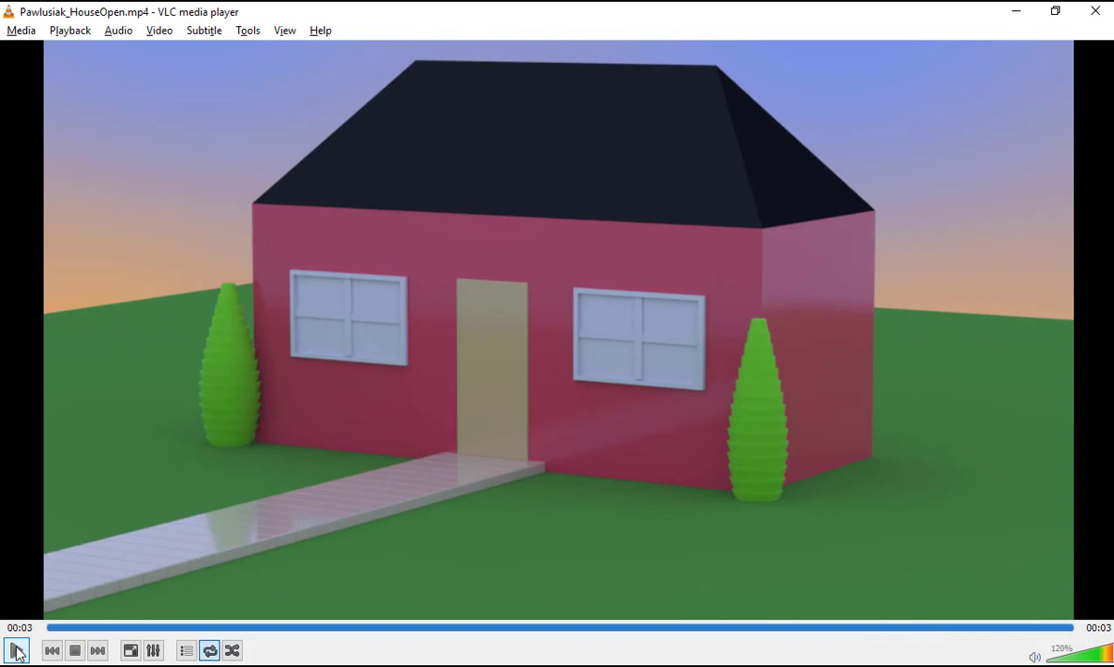
left_click(97, 652)
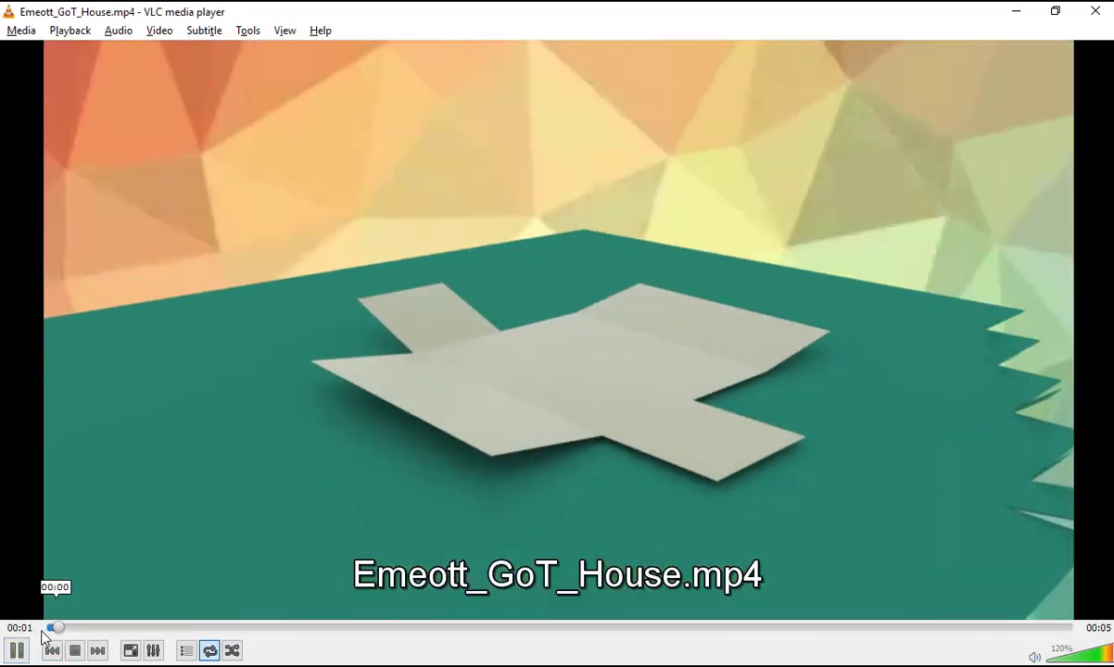
left_click(45, 627)
left_click(51, 651)
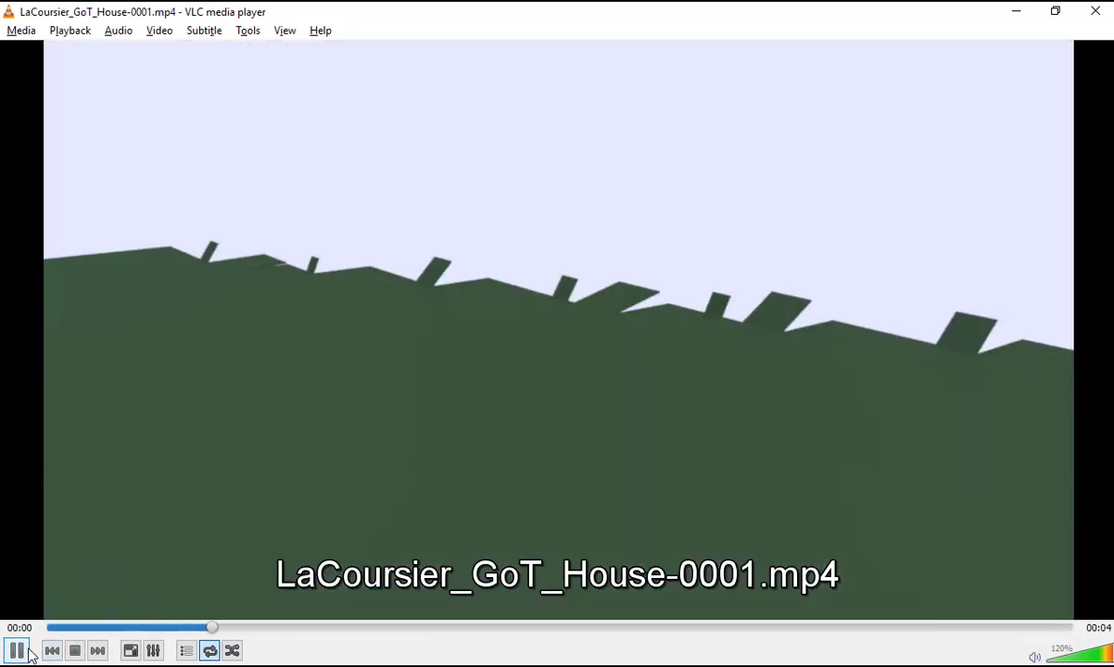
left_click(28, 653)
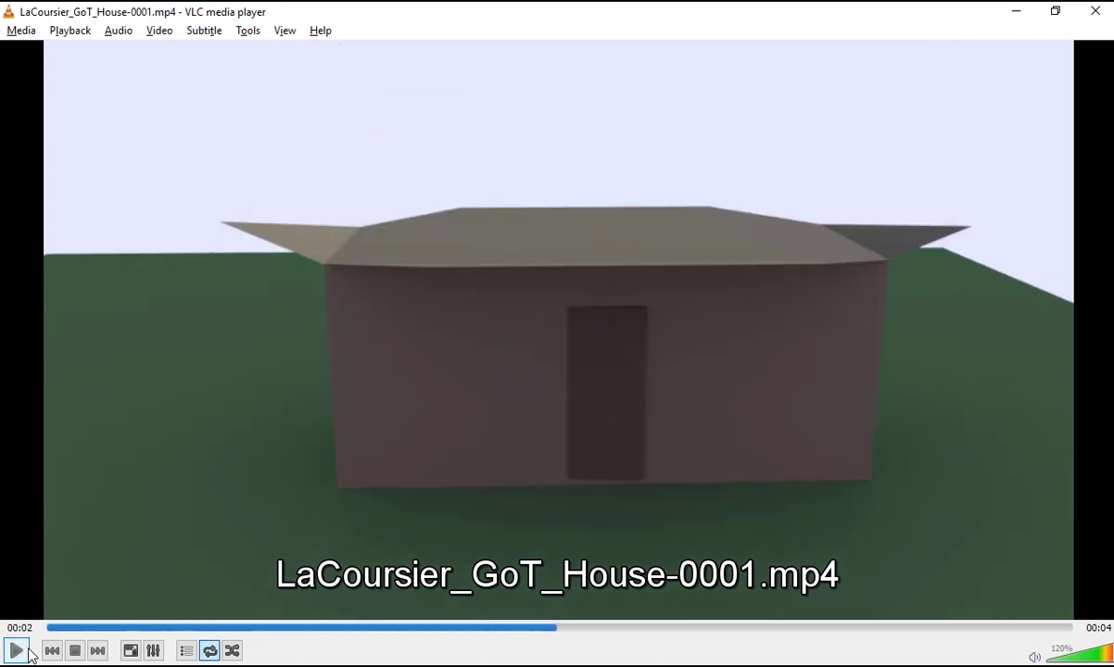
left_click(28, 653)
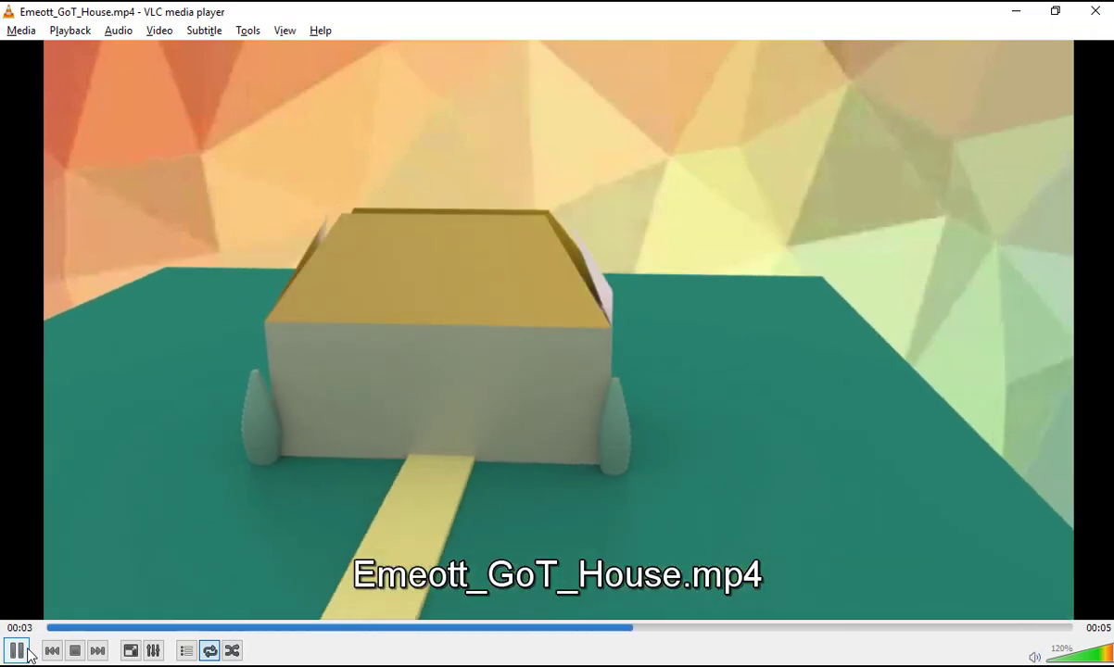
left_click(27, 651)
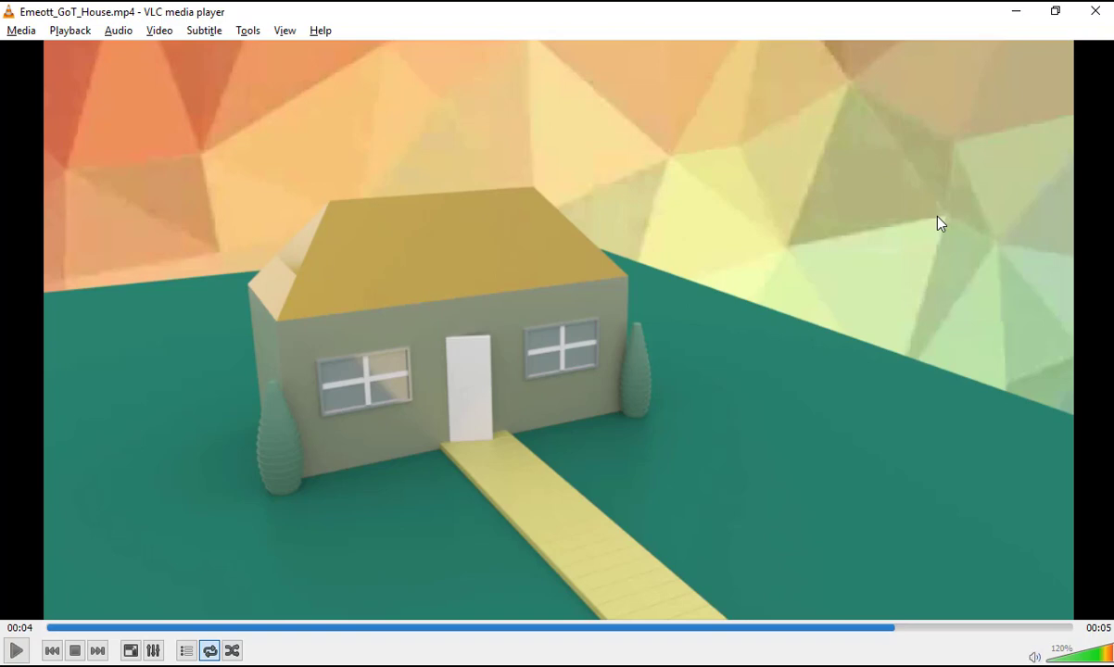
- Examine the red HouseOpen animation through to its final frame and close VLC
left_click(97, 651)
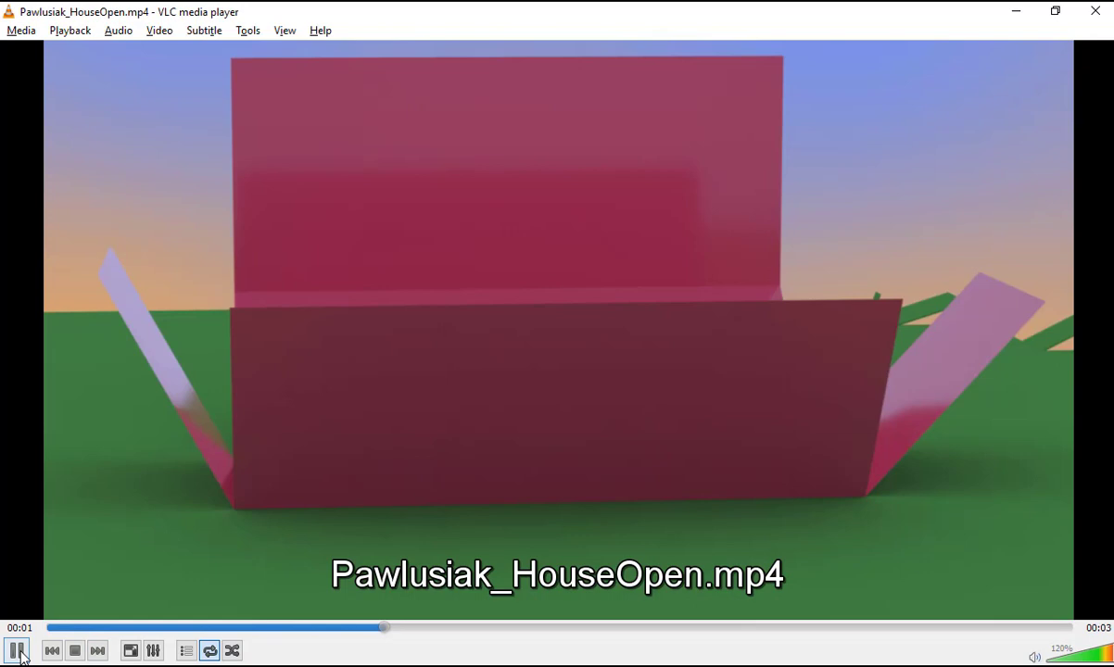
left_click(17, 651)
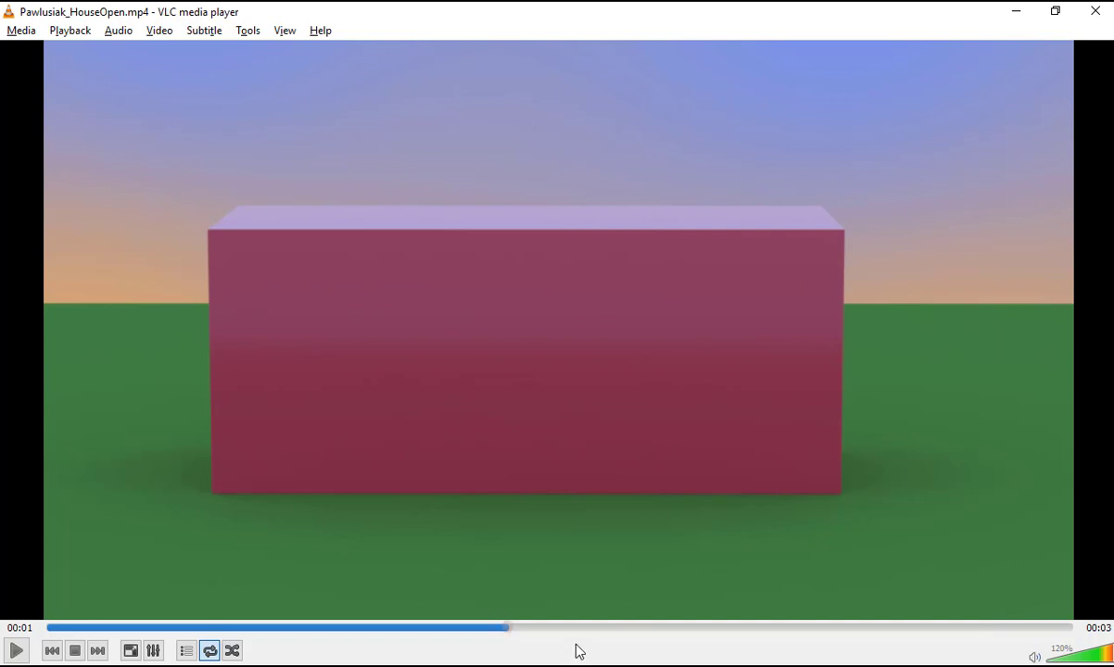
left_click_drag(568, 630, 1059, 639)
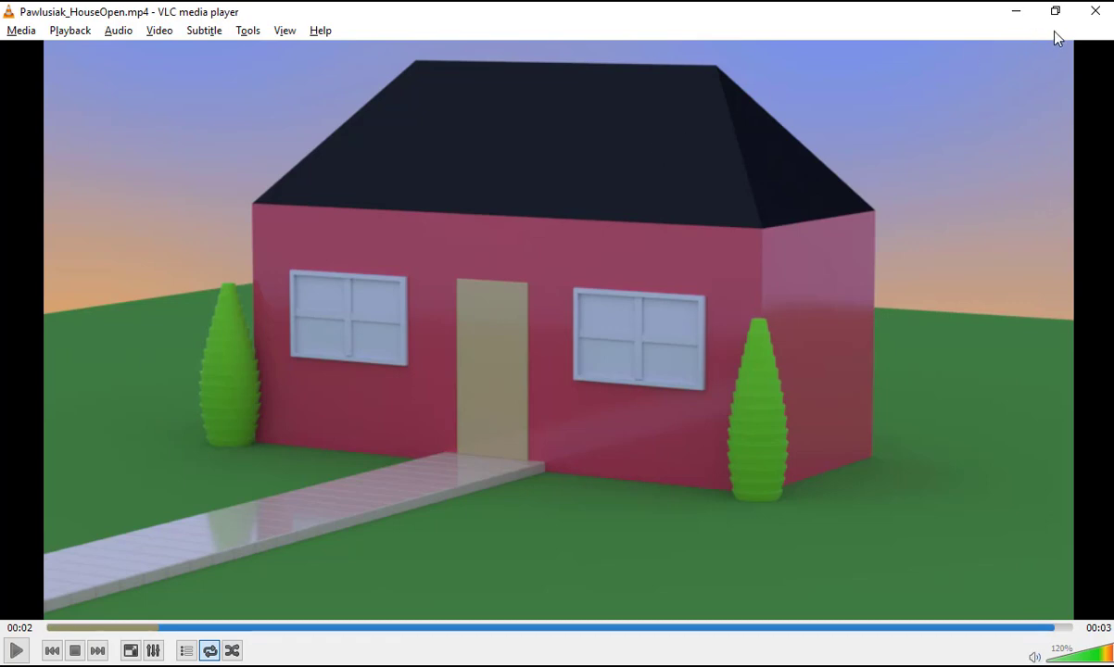
left_click(1103, 13)
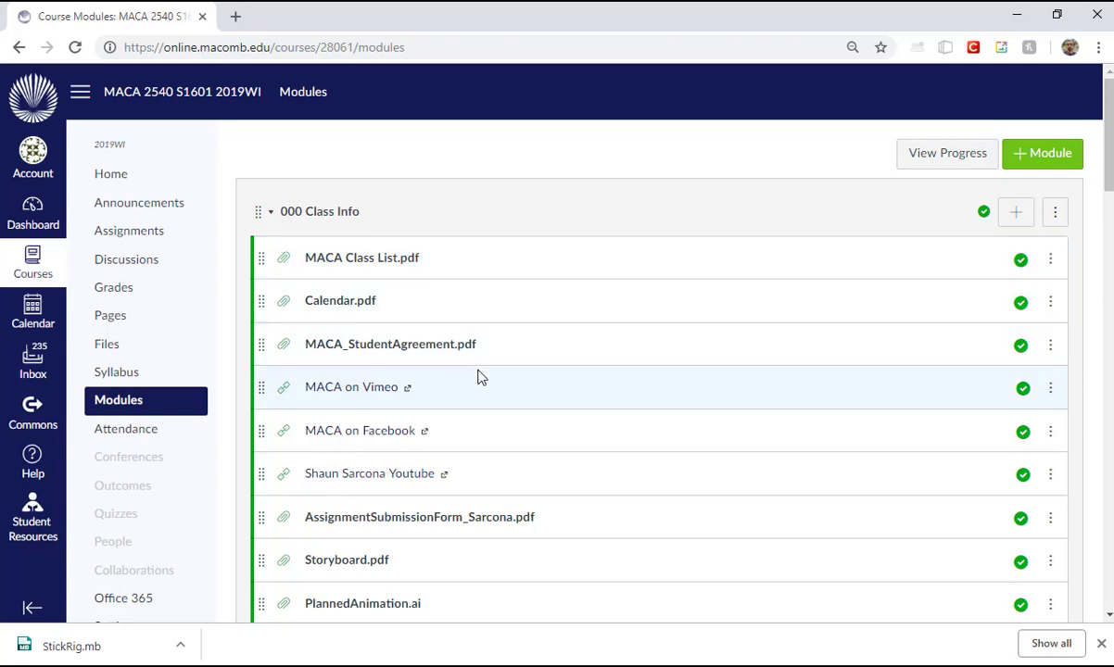
- Open File Explorer and go to the 2540 folder on the sr127 (Y:) network drive
key("super+e")
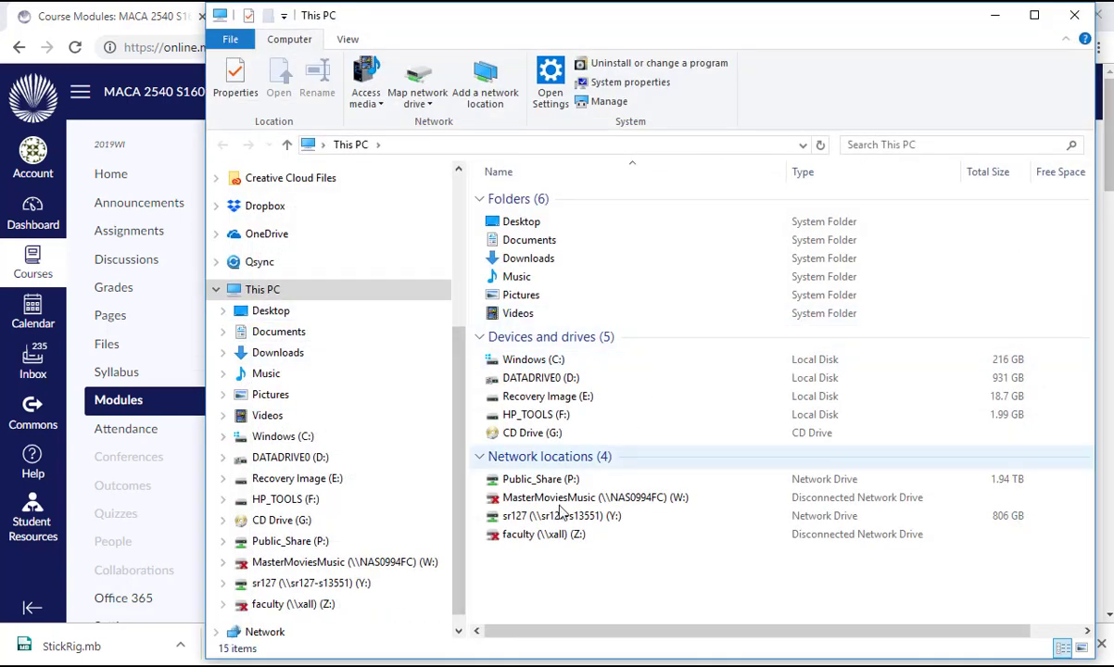
double_click(559, 519)
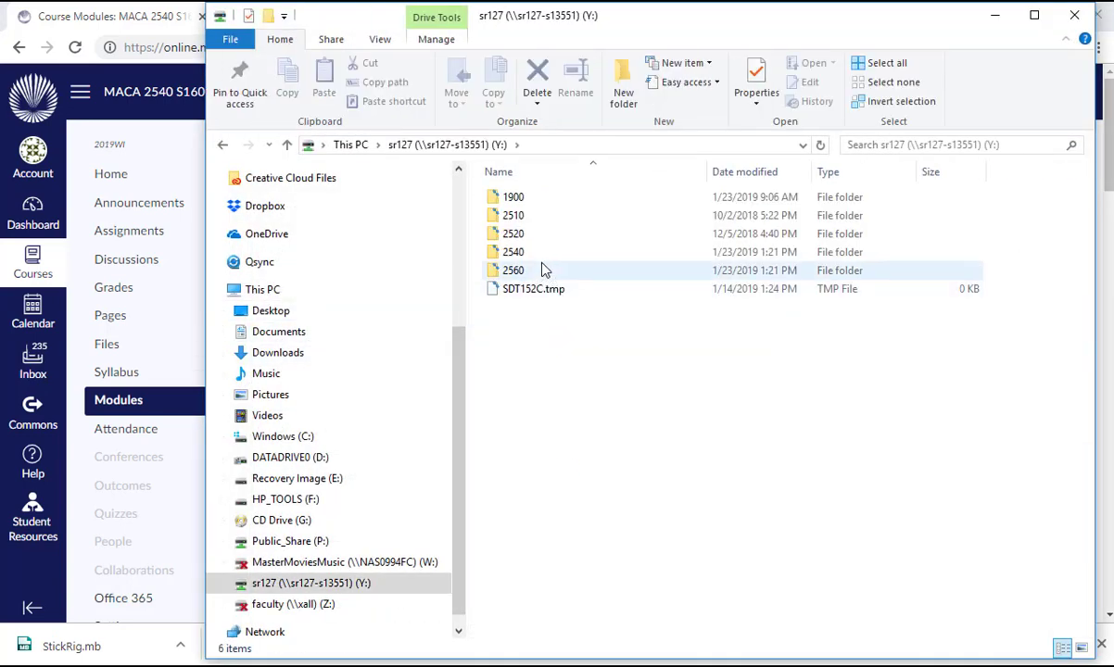
double_click(512, 252)
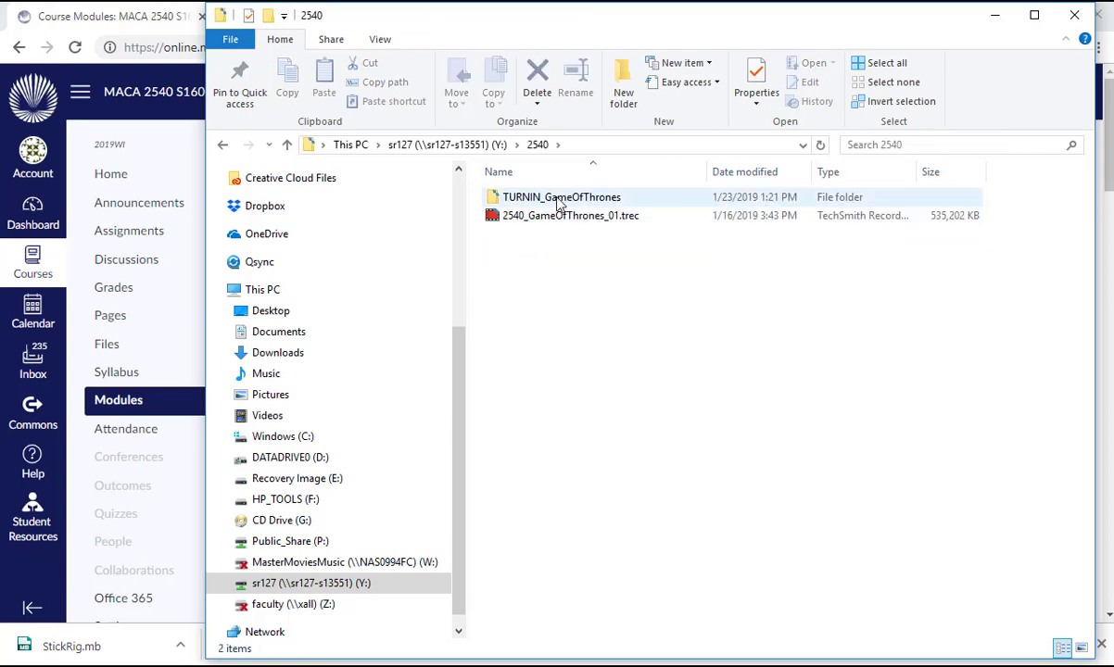
- Check the TURNIN_GameOfThrones folder, then minimize File Explorer from the drive's root and find the 02 Stick Animation course module
double_click(609, 202)
key("BackSpace")
key("BackSpace")
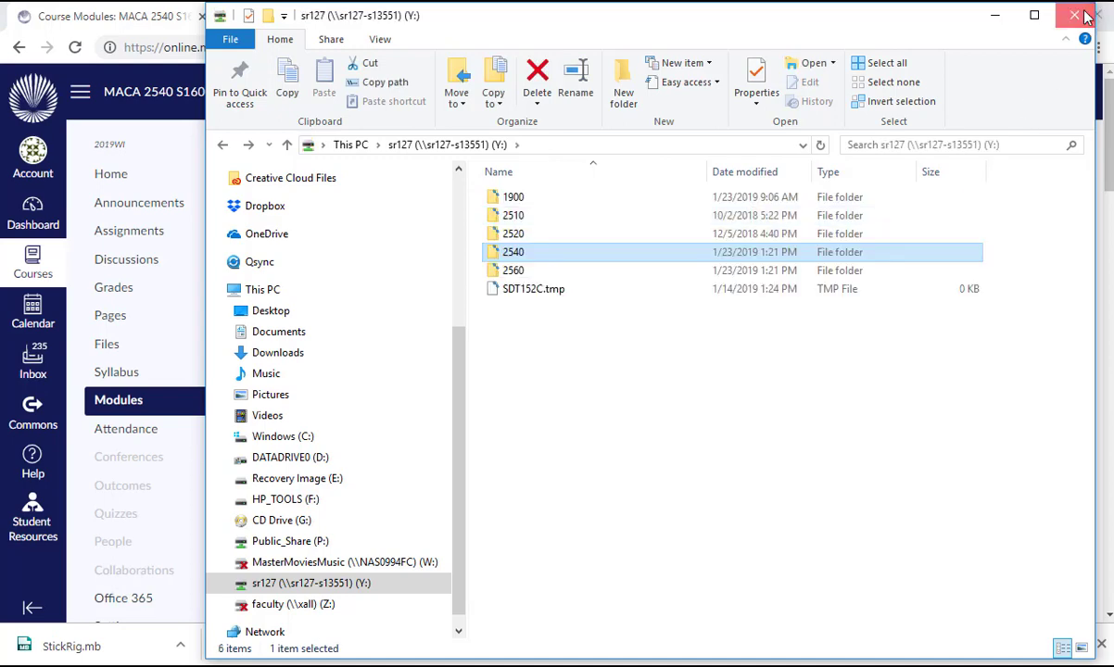
left_click(994, 14)
scroll(405, 319, "down", 7)
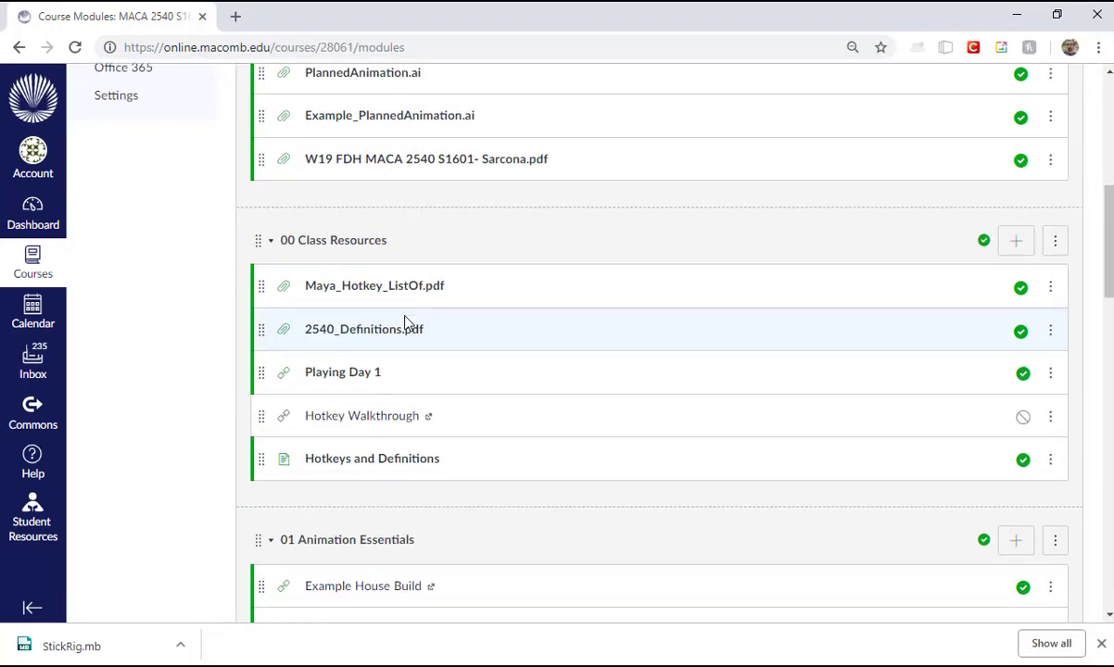
scroll(431, 321, "down", 5)
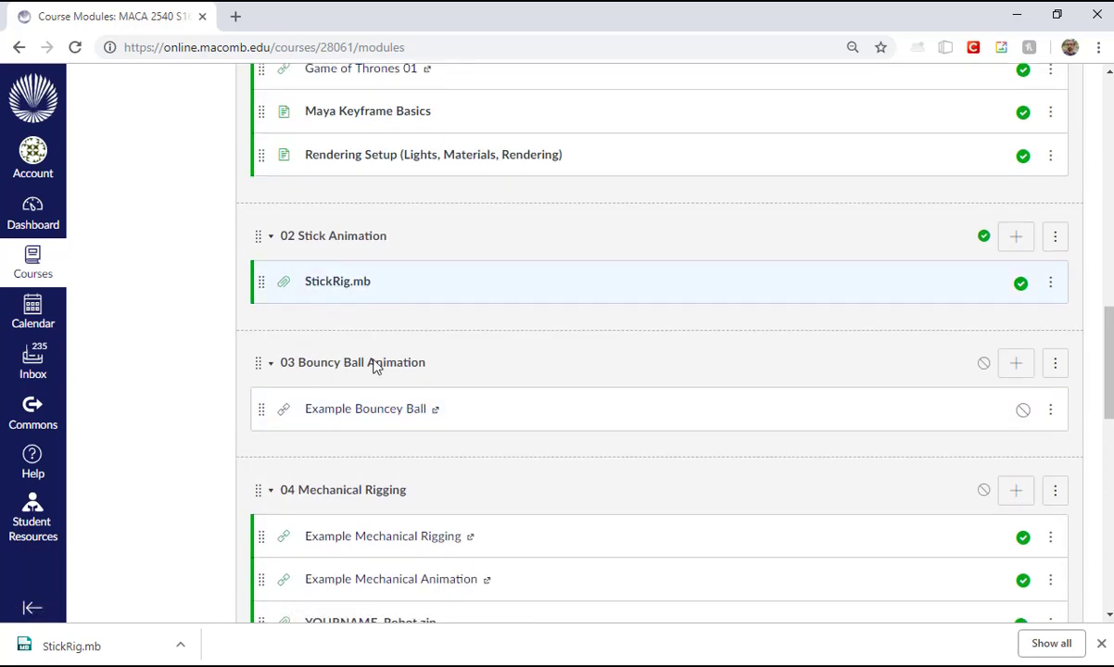
- Switch to Maya and start a new project named with the instructor's surname followed by _StickAnimation
left_click(768, 616)
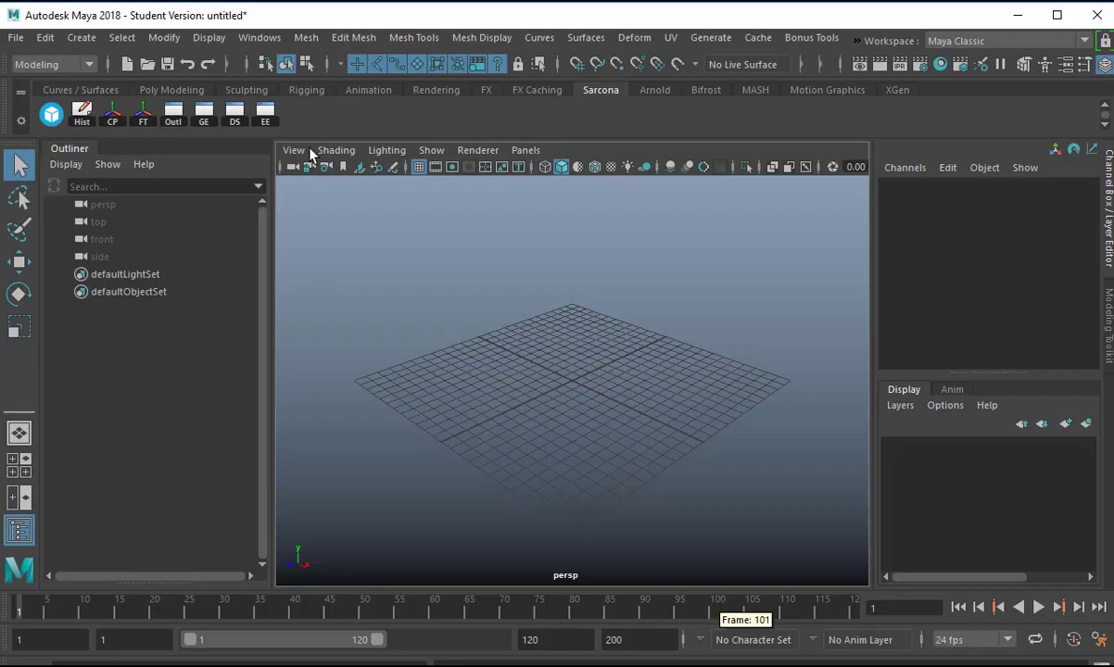
left_click(16, 38)
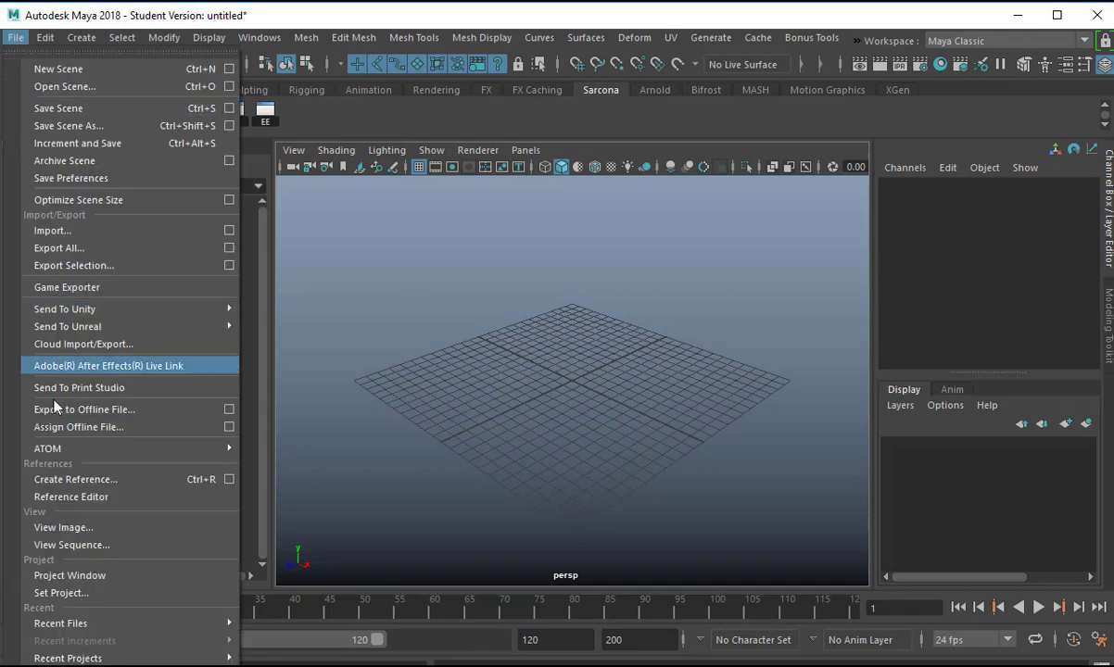
left_click(76, 571)
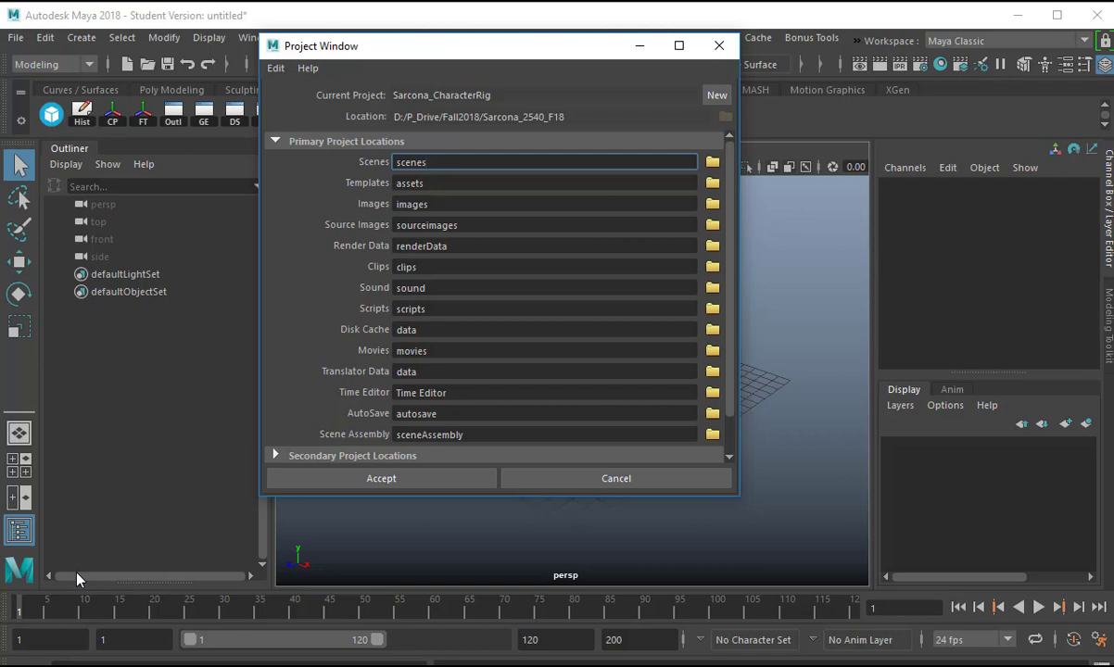
left_click(720, 95)
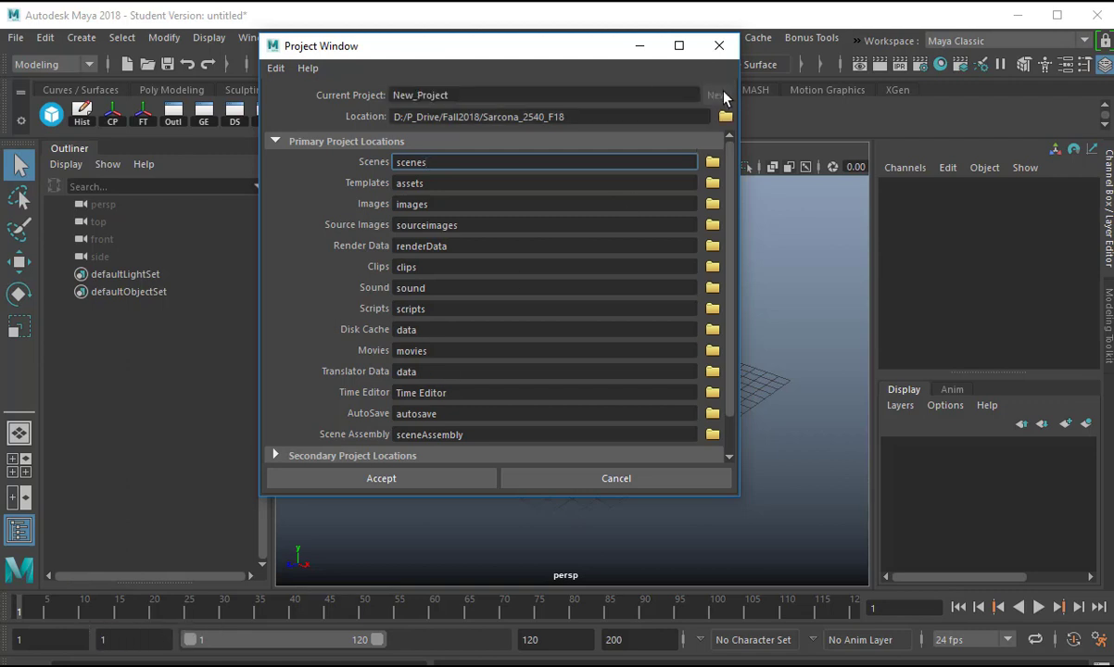
double_click(400, 96)
key("BackSpace")
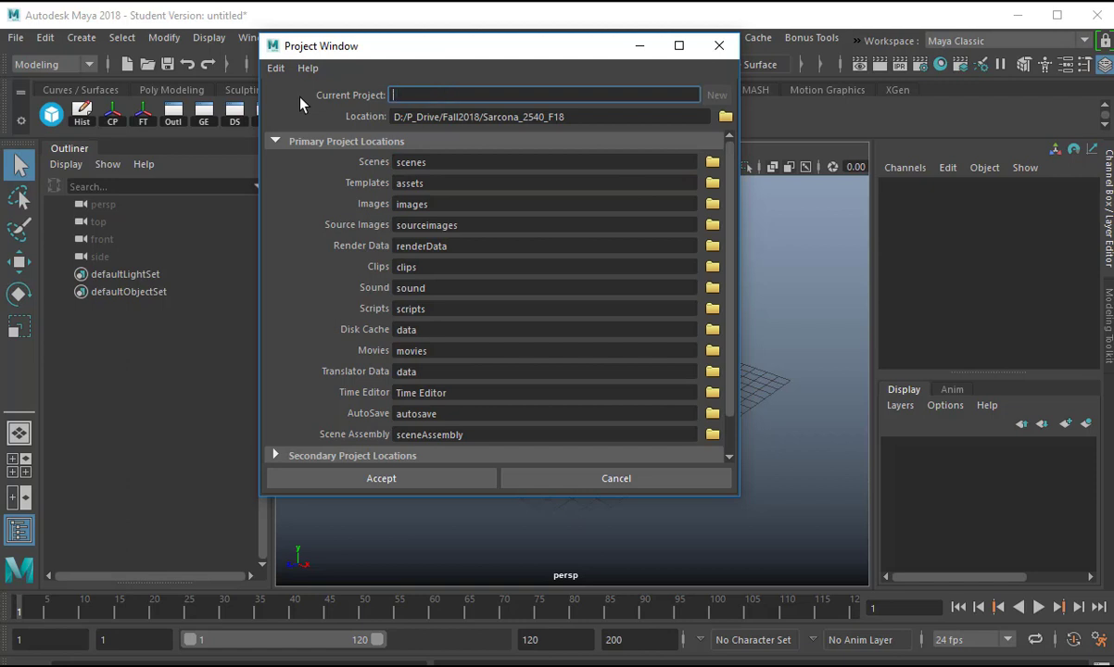
type("Sarcona_2540_F18")
key("BackSpace")
key("BackSpace")
key("BackSpace")
type("StickAnim")
key("Tab")
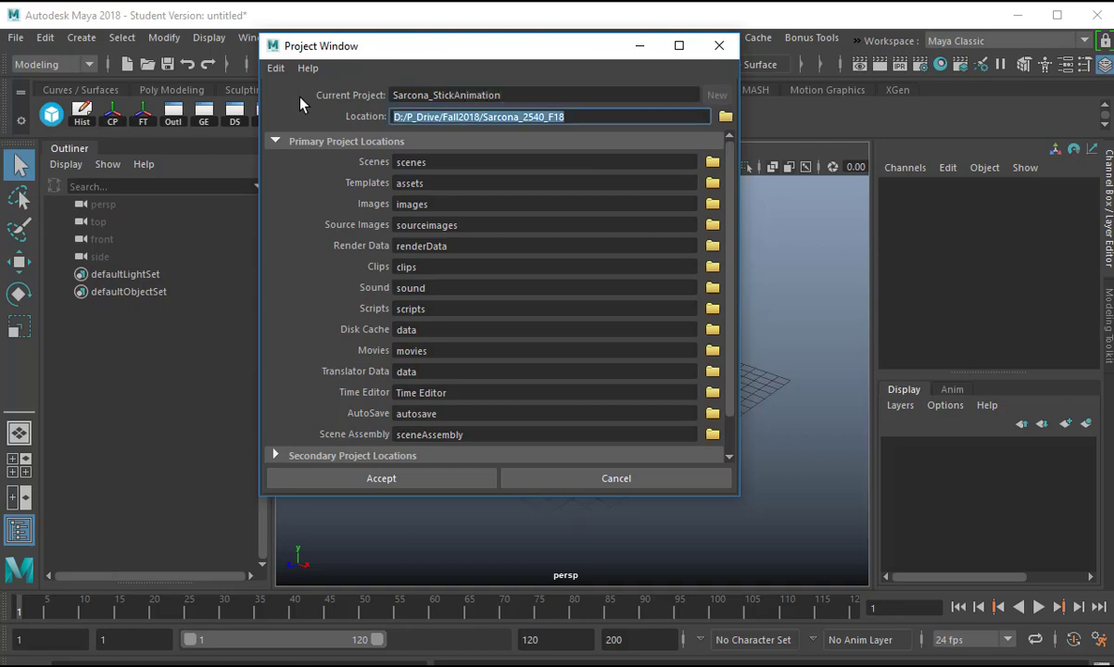
- Set the project's location to the W19_2540 course folder inside the instructor's W19 folder on D:/P_Drive
left_click(725, 119)
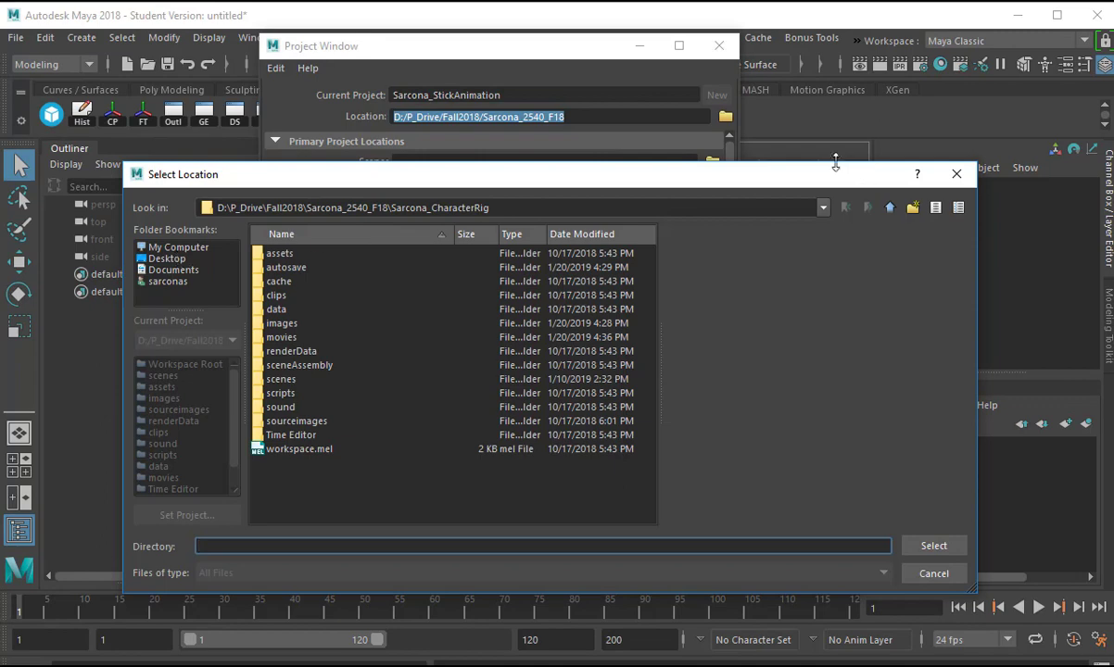
left_click(892, 207)
left_click(893, 208)
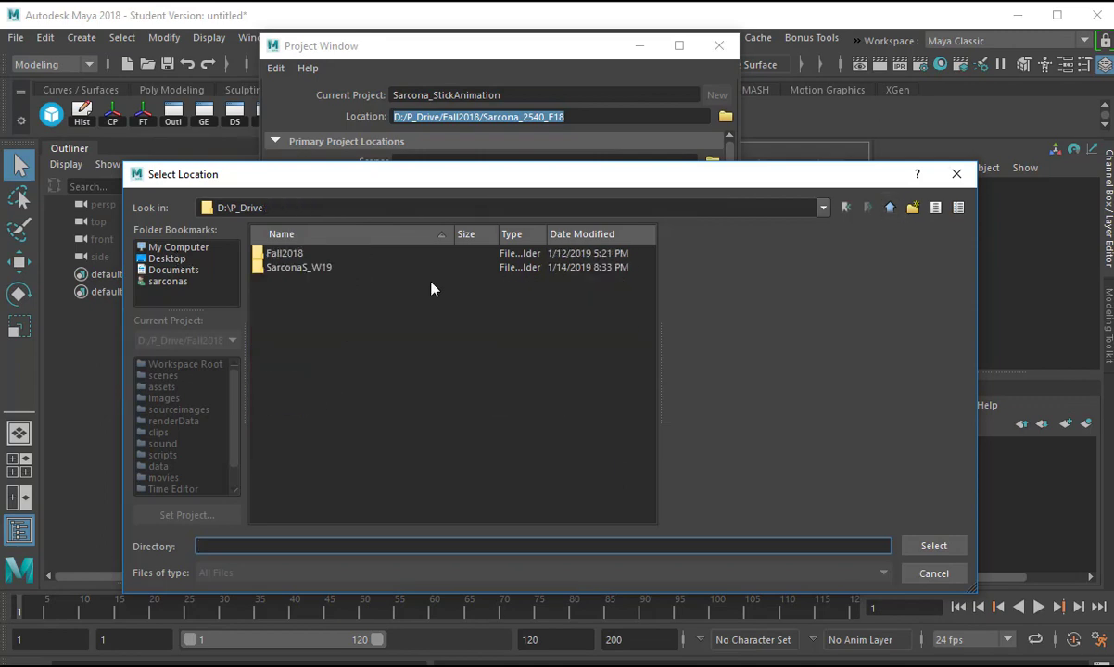
double_click(344, 269)
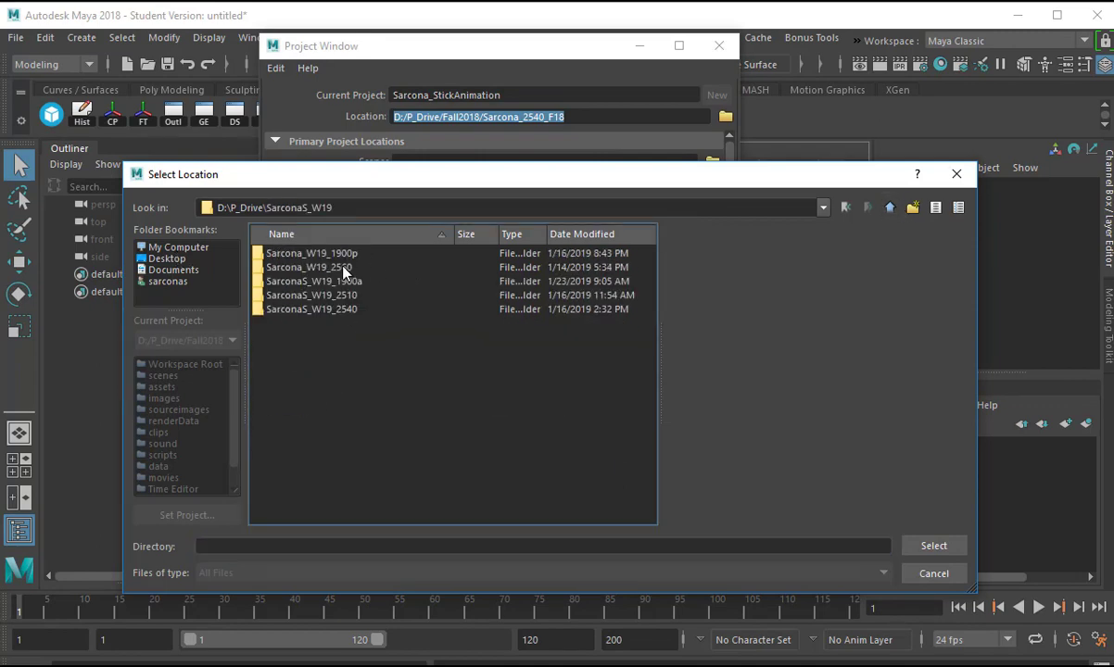
double_click(315, 309)
left_click(927, 550)
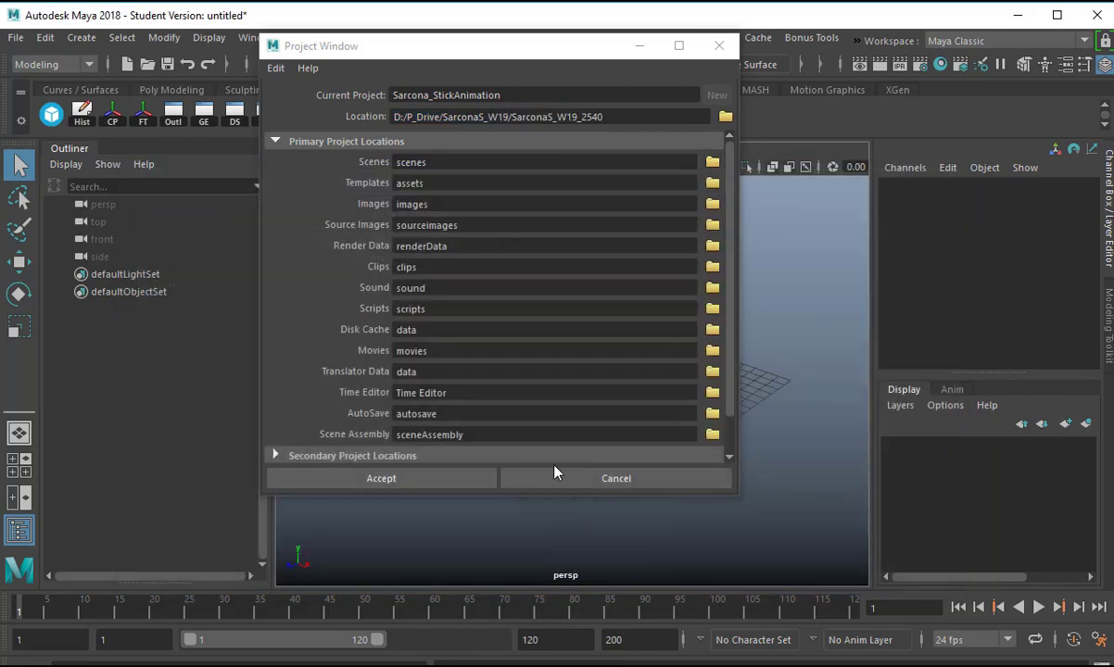
- Accept the project settings to create the project, continuing past the student version notice
left_click(428, 477)
left_click(537, 357)
left_click(533, 358)
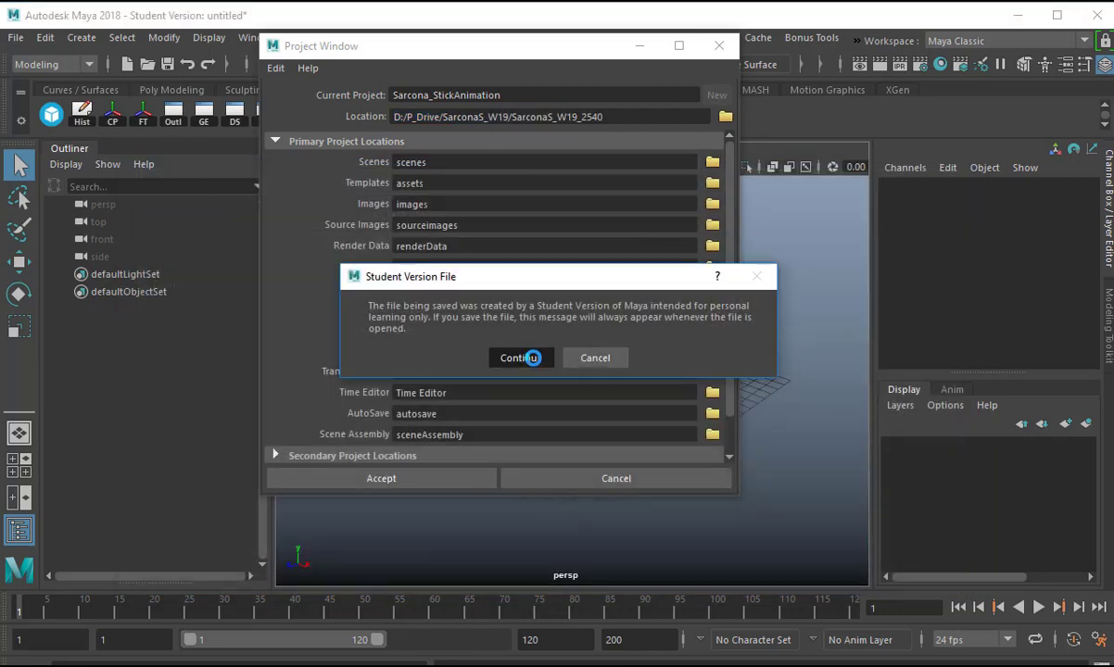
left_click(422, 478)
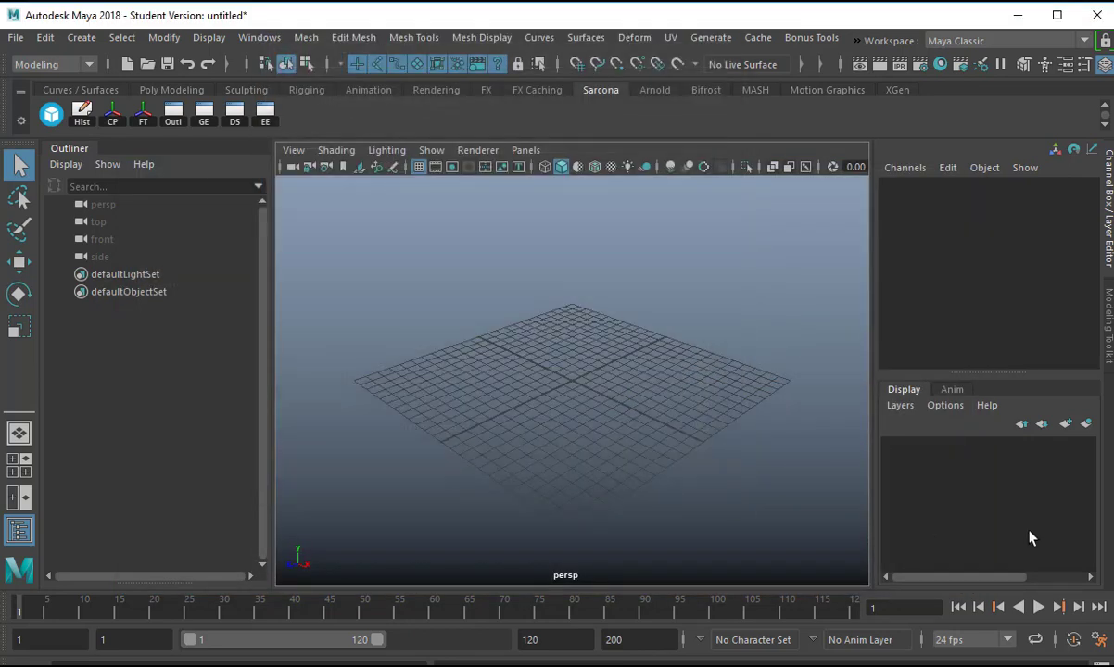
- Enable AutoSave in the Files/Projects preferences and save the preferences
left_click(1098, 641)
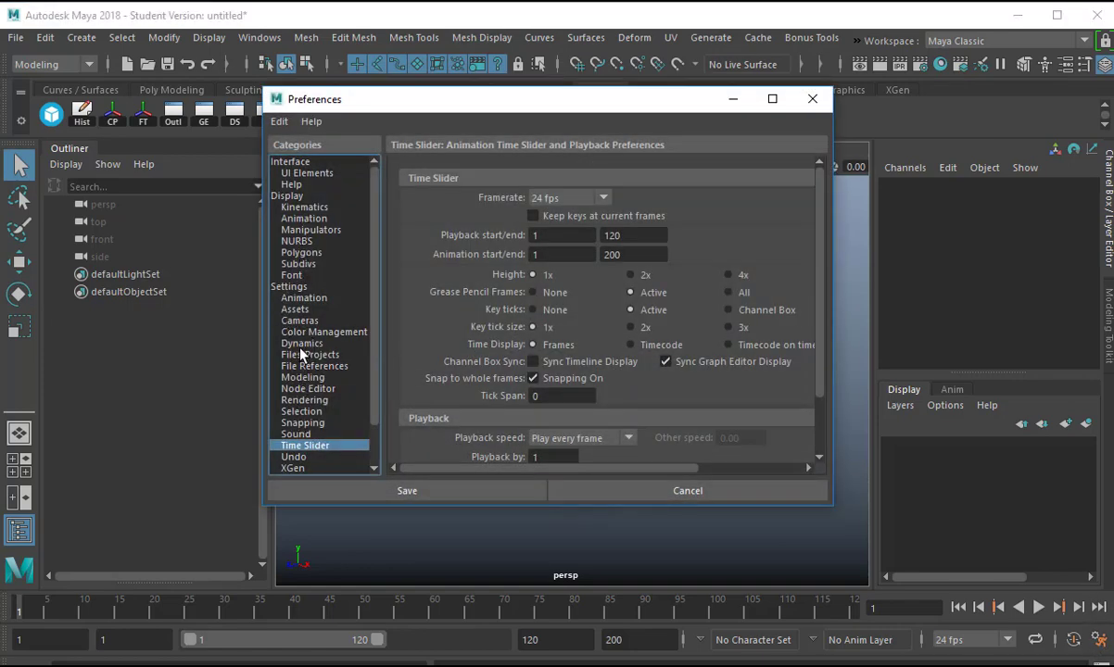
left_click(306, 355)
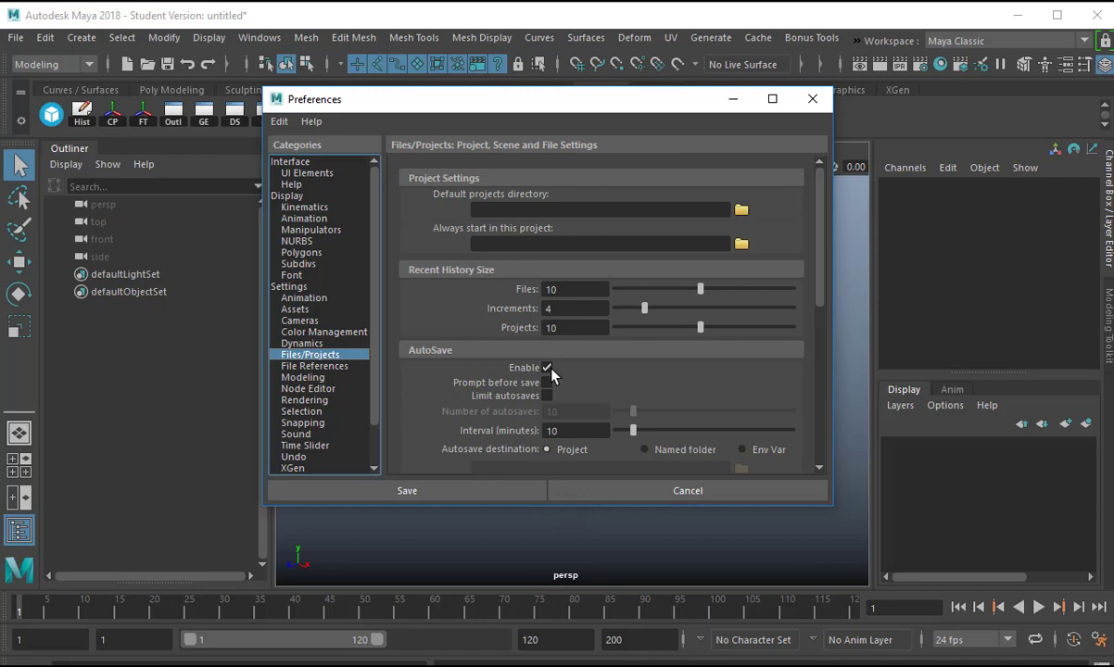
left_click(548, 368)
left_click(469, 491)
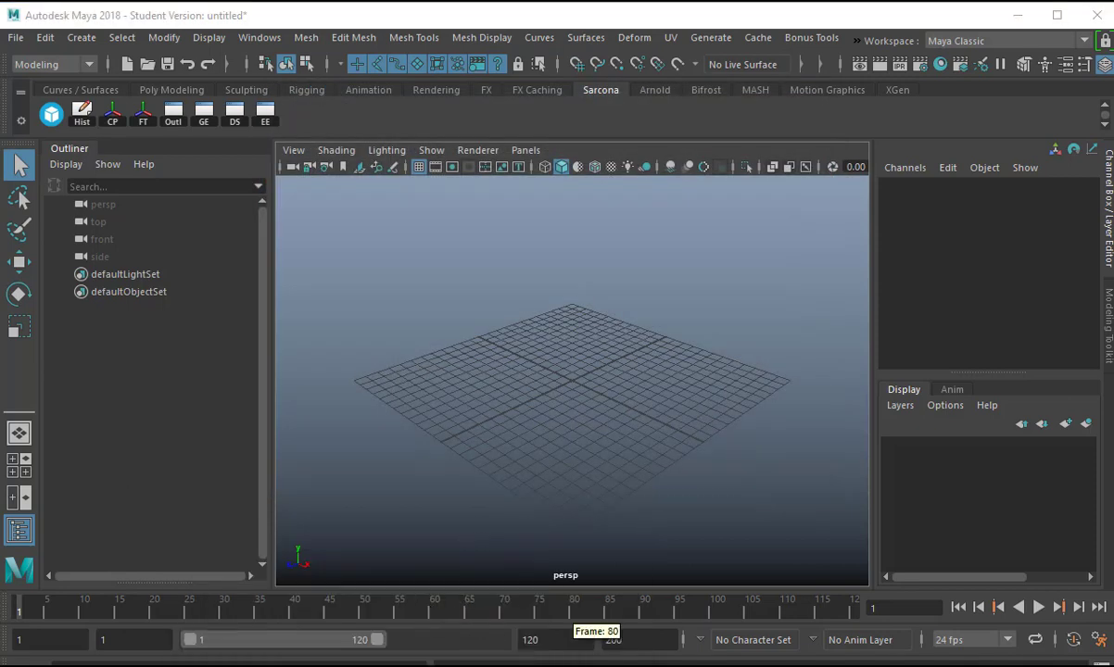
- Copy StickRig.mb from the Downloads folder into the scenes folder of the new StickAnimation project on the D: drive
left_click(414, 605)
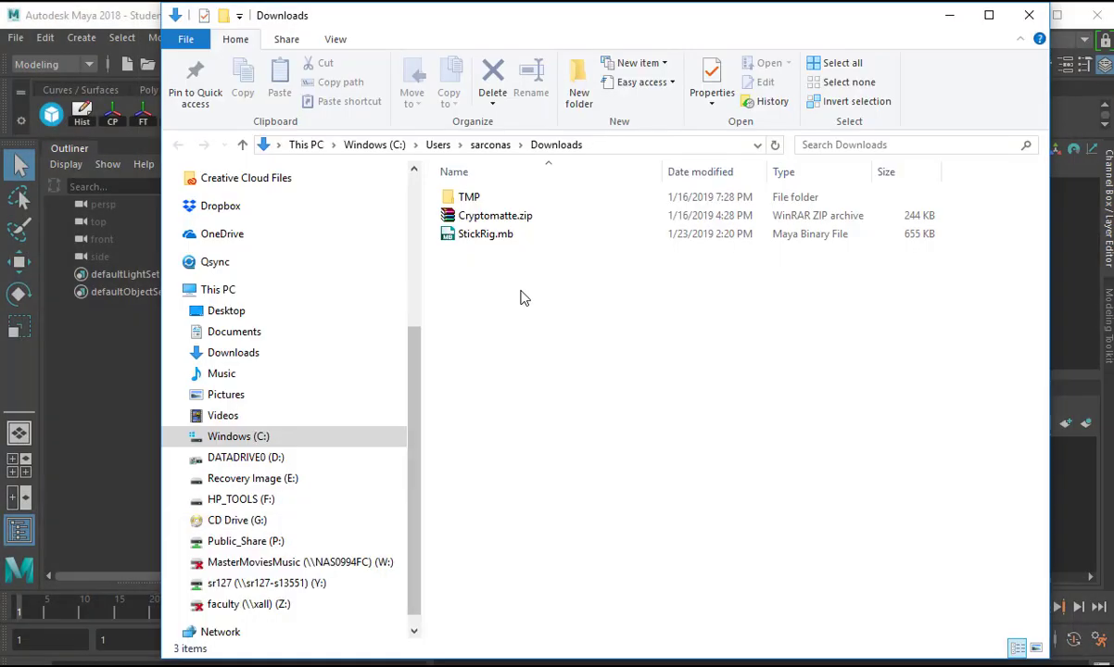
left_click(488, 236)
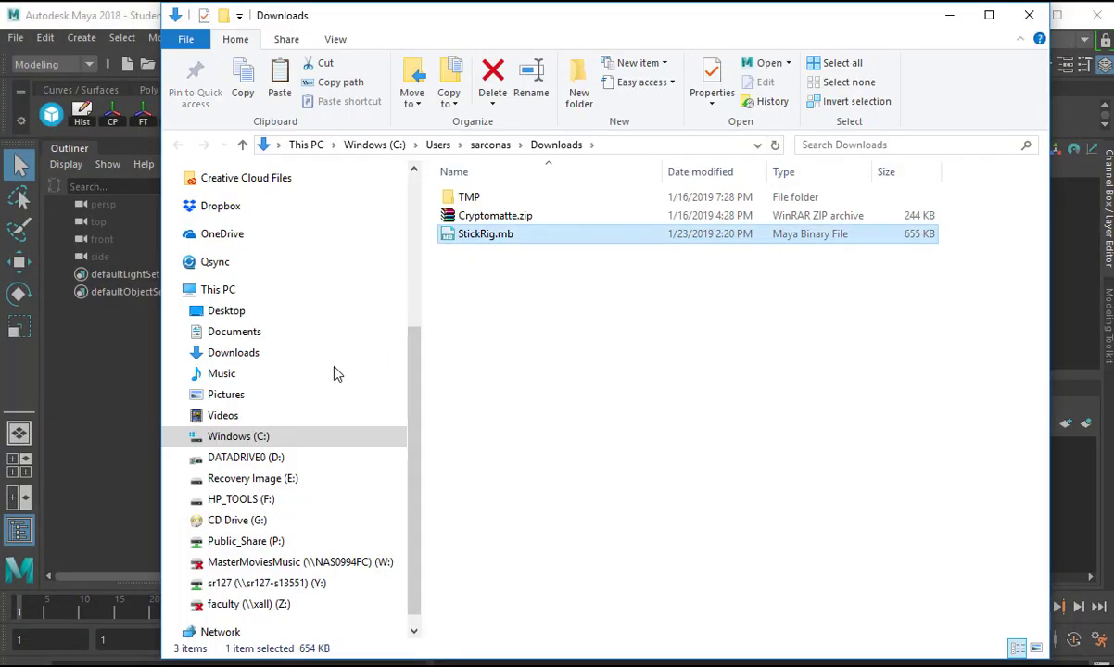
left_click(294, 459)
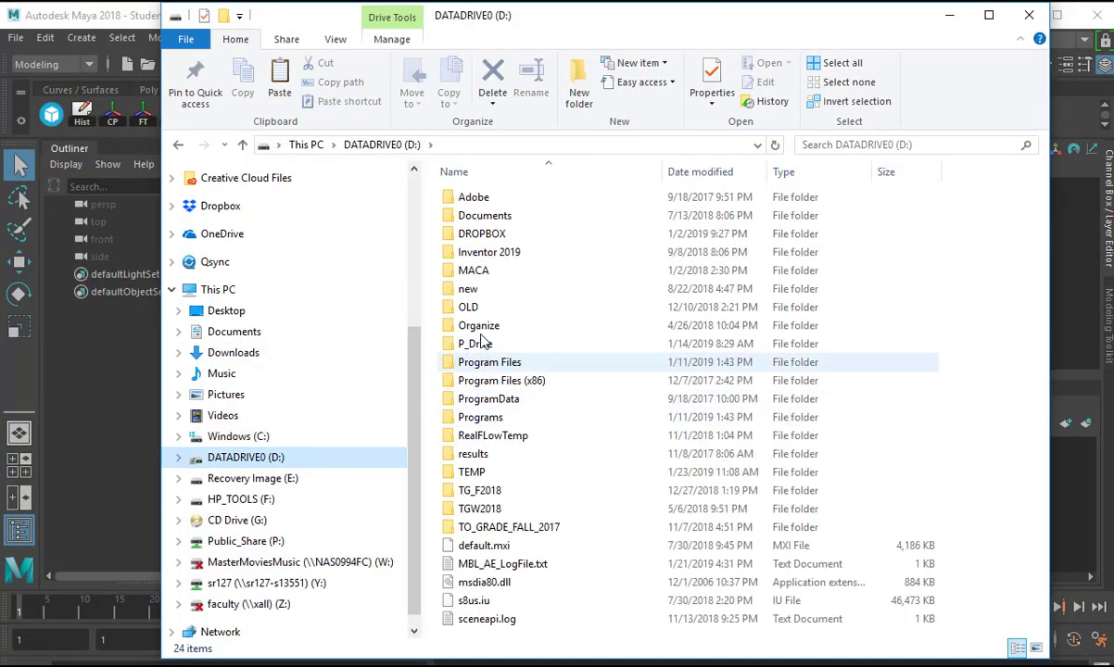
double_click(474, 344)
double_click(592, 232)
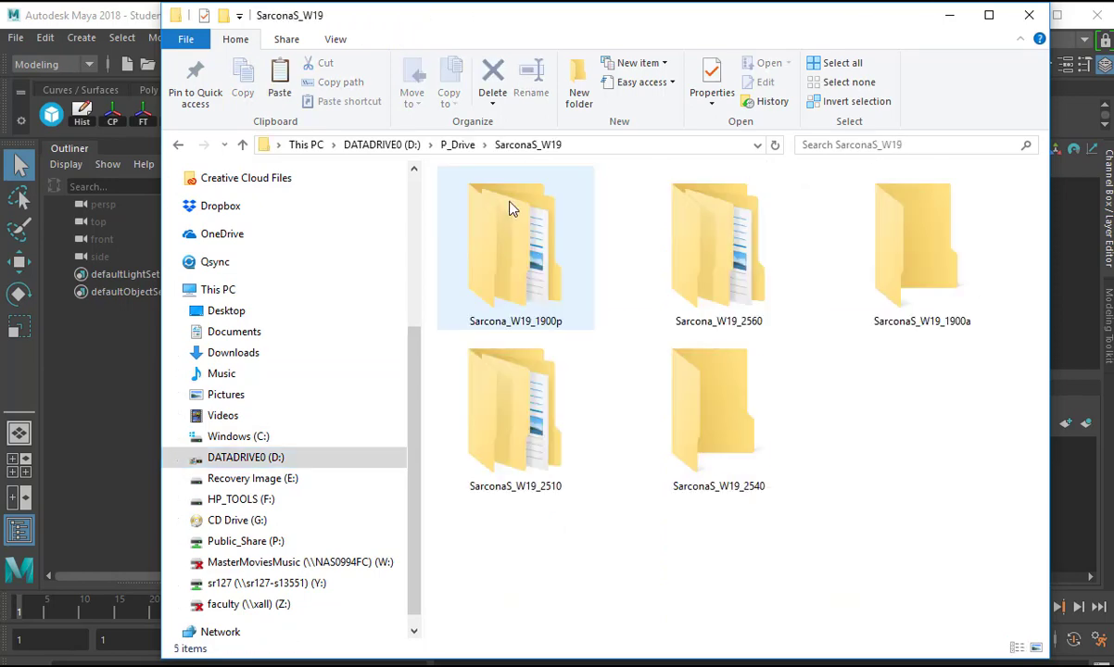
double_click(739, 418)
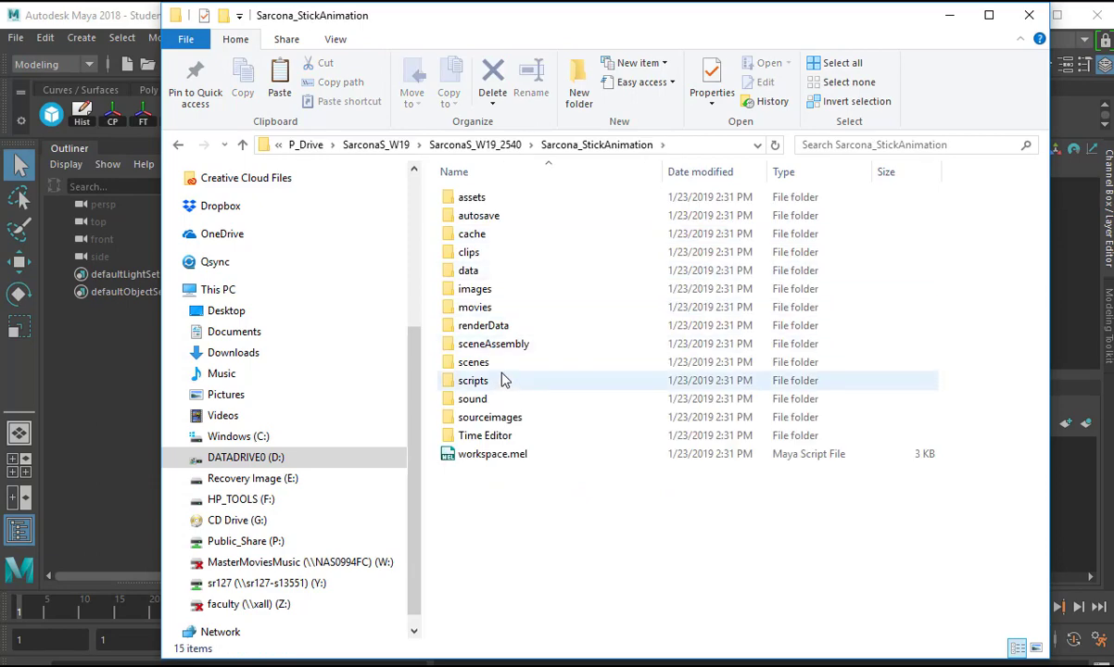
double_click(501, 364)
key("ctrl+v")
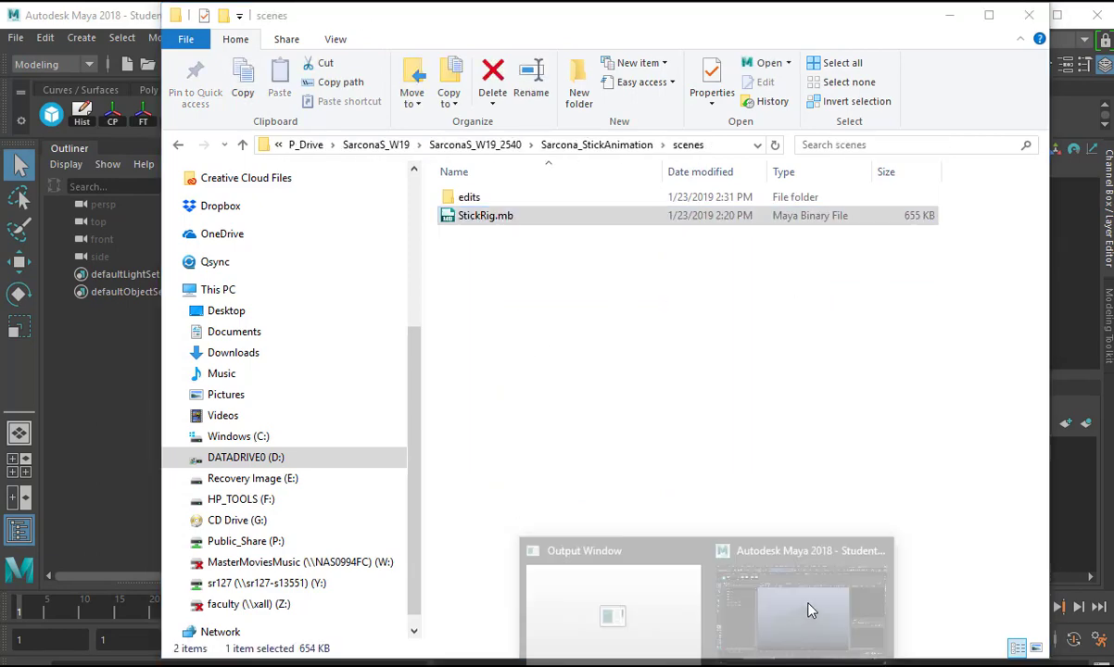
- Return to Maya and open StickRig.mb from the project's scenes folder, discarding the untitled scene and dismissing the file notices
left_click(808, 605)
key("ctrl+o")
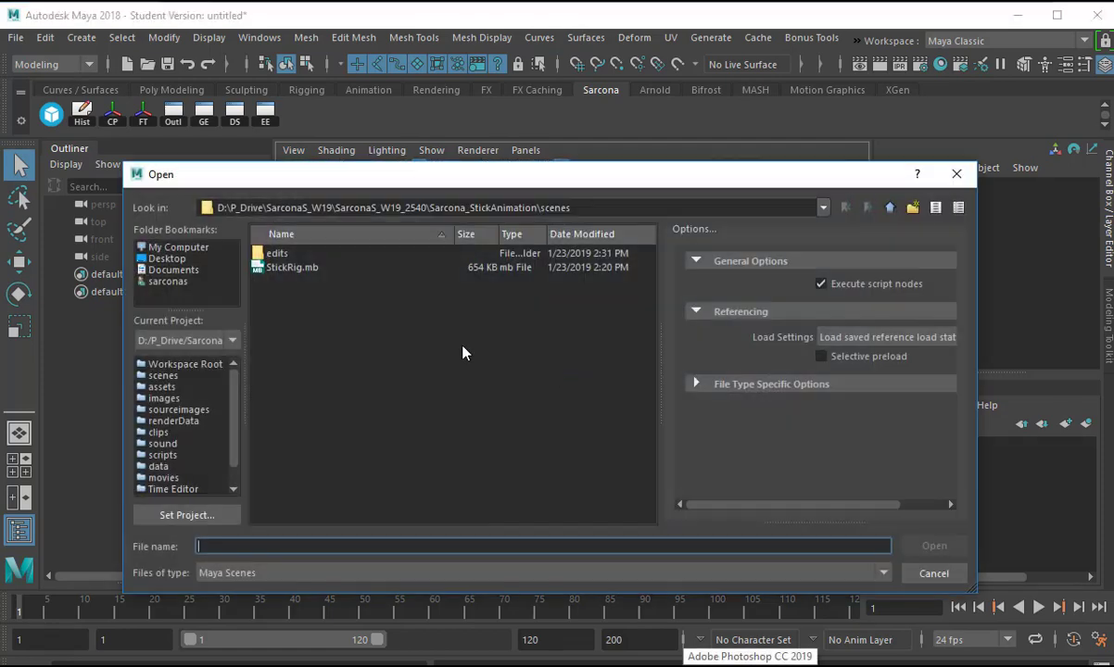
double_click(343, 269)
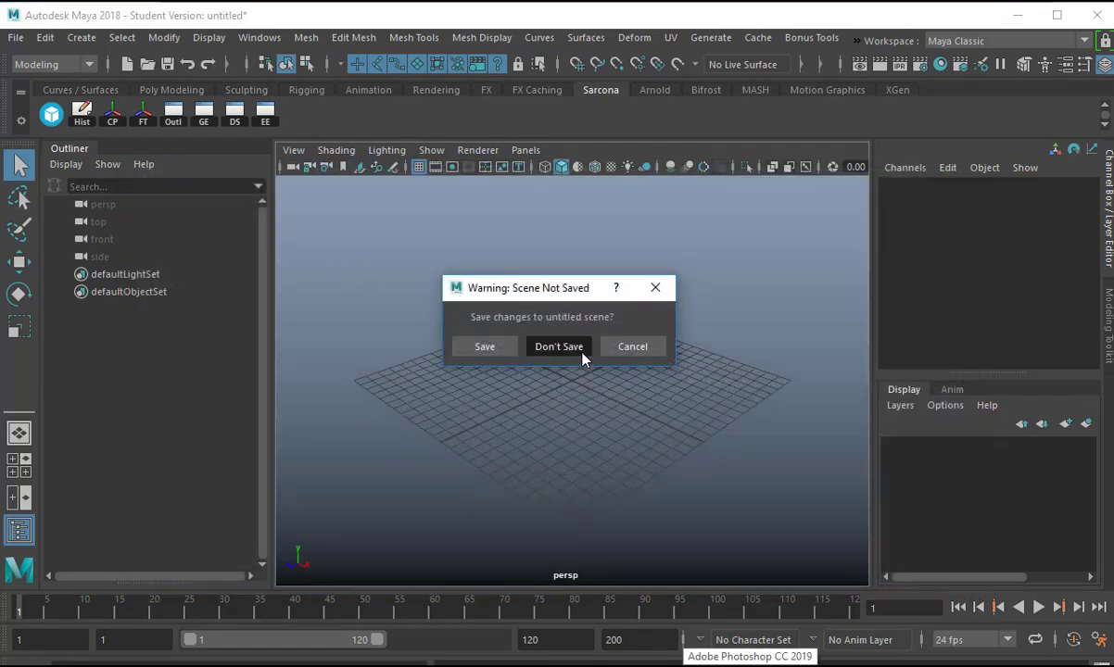
left_click(584, 356)
left_click(519, 358)
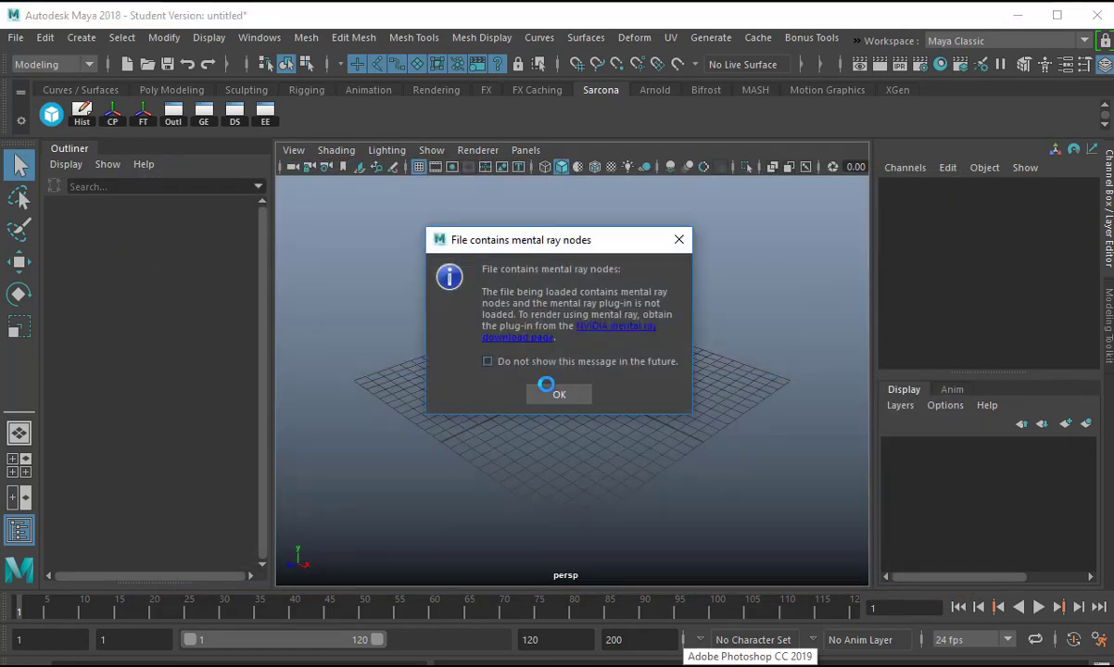
left_click(556, 395)
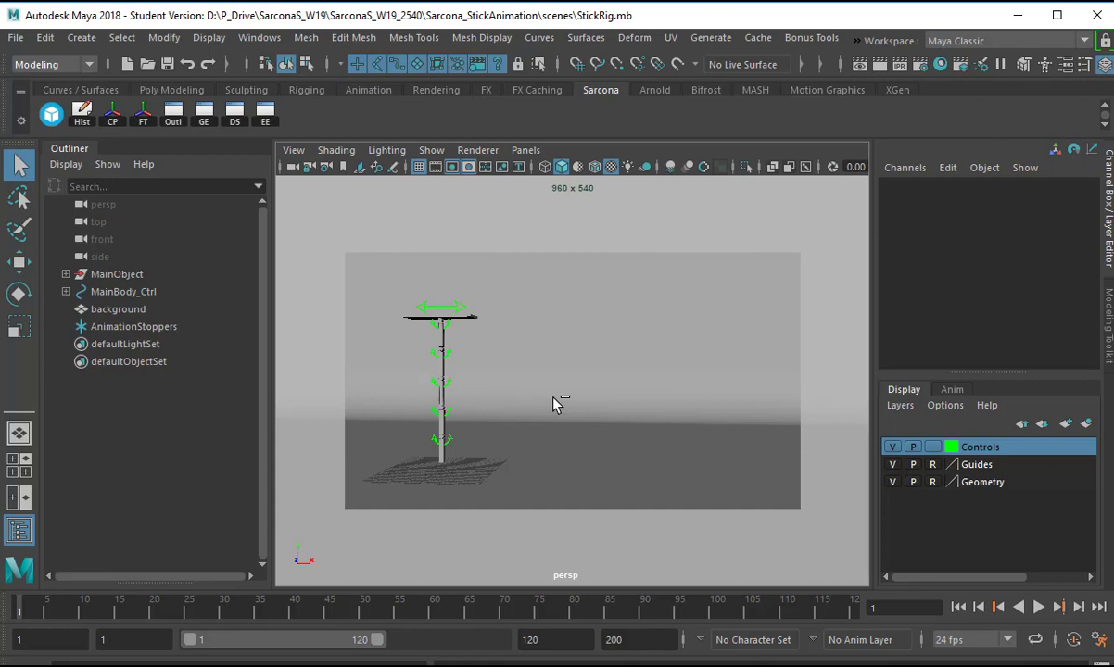
- Select the rig's MainBody_Ctrl control and examine the stick and its controls up close
left_click(461, 316)
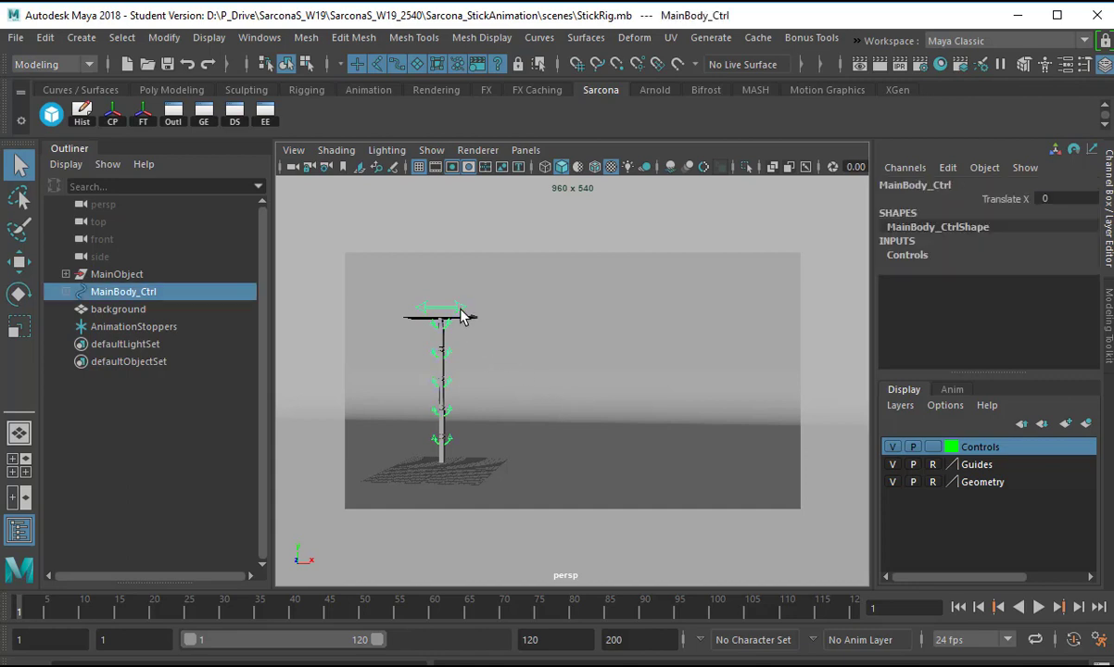
middle_click_drag(449, 371, 554, 384, "alt")
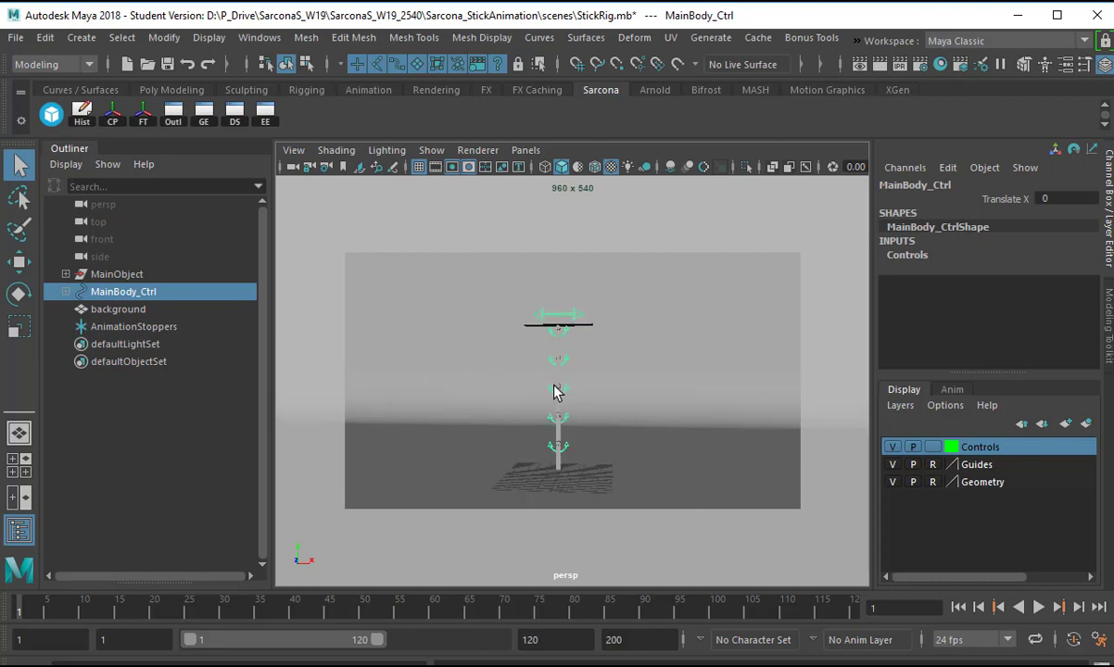
right_click_drag(553, 384, 638, 395, "alt")
left_click_drag(634, 394, 533, 408, "alt")
middle_click_drag(533, 408, 528, 355, "alt")
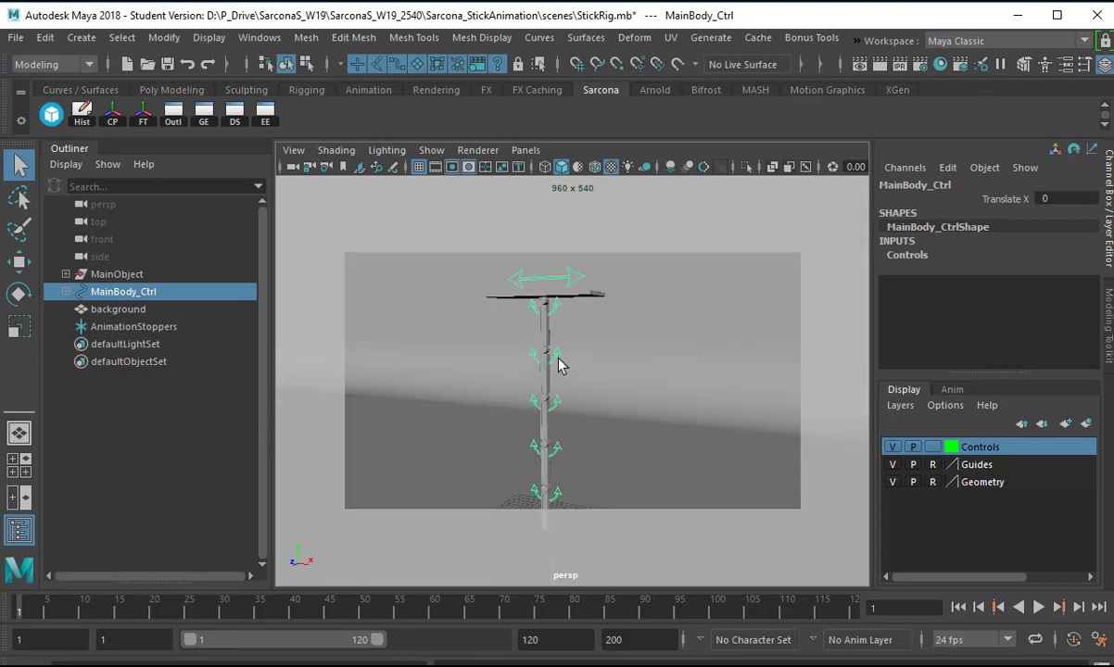
mouse_move(559, 358)
left_mouse_down("alt")
mouse_move(609, 365)
mouse_move(553, 340)
left_mouse_up("alt")
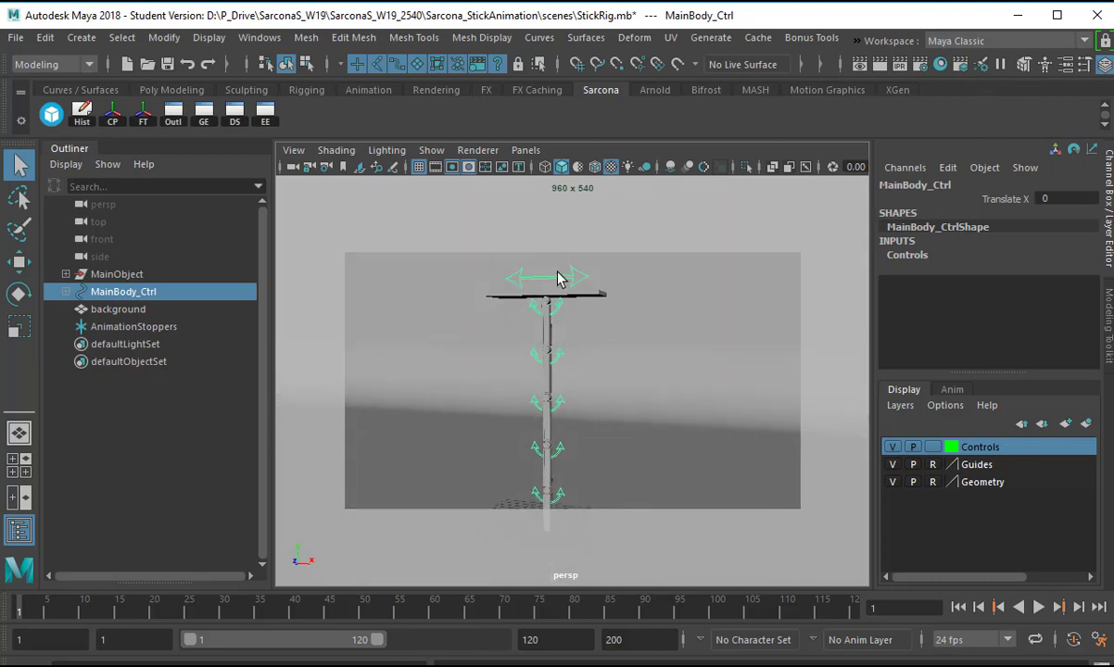
- Select the Arm1_Ctrl rotation control, clear the selection and highlight the Geometry display layer
left_click(549, 354)
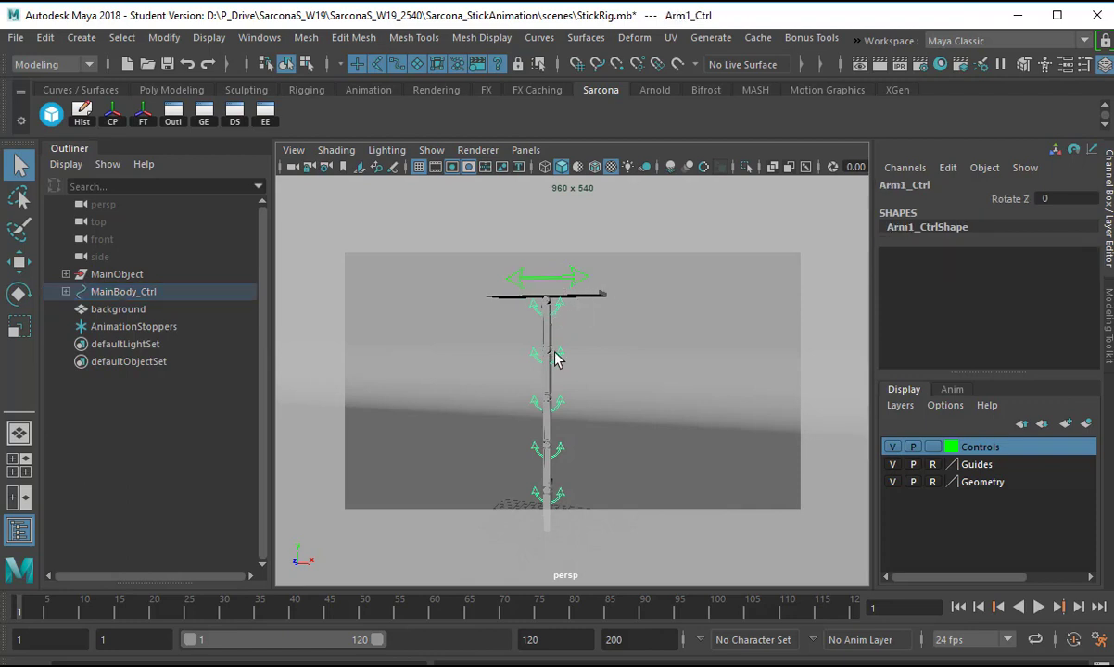
left_click(545, 378)
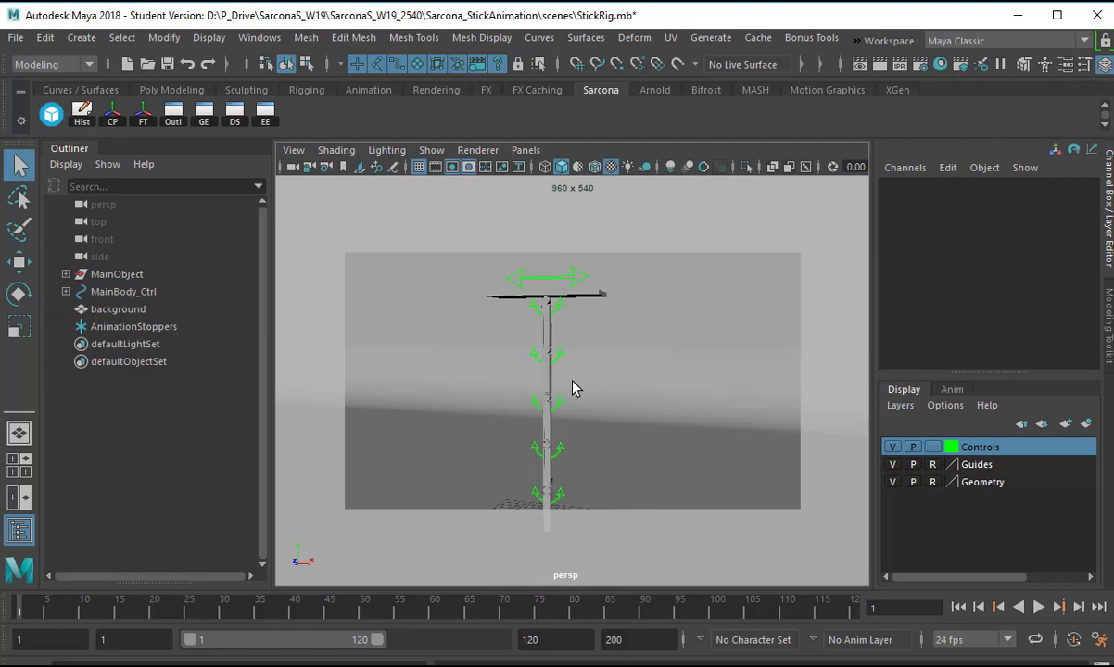
left_click(1047, 483)
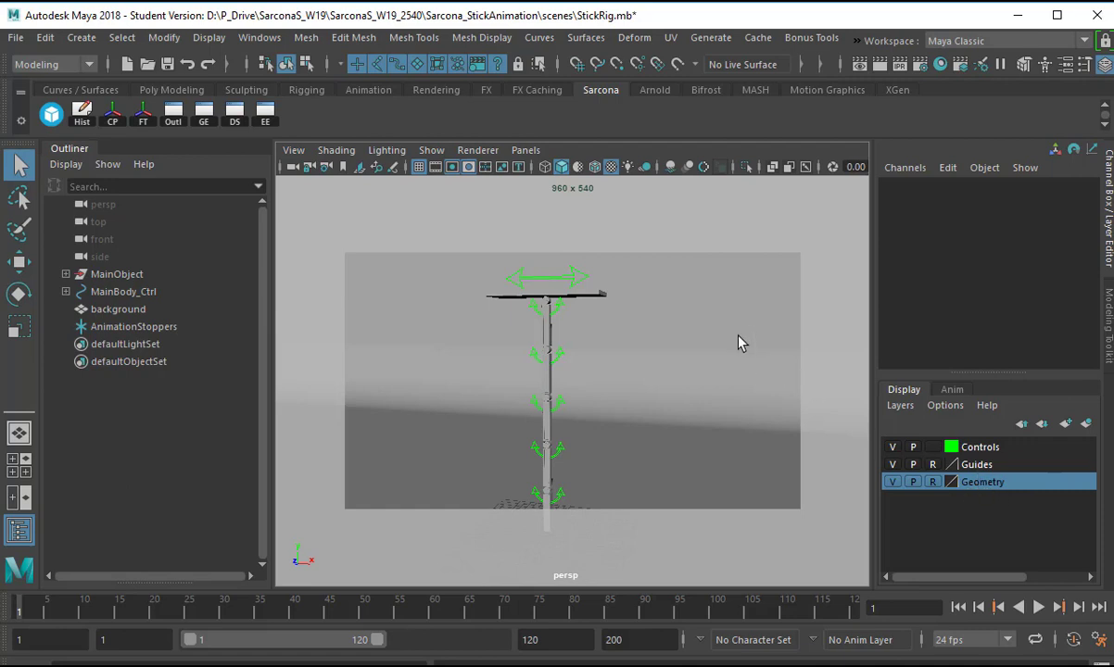
- Highlight the Controls display layer and toggle its visibility off and back on
left_click(973, 448)
left_click(893, 451)
left_click(893, 451)
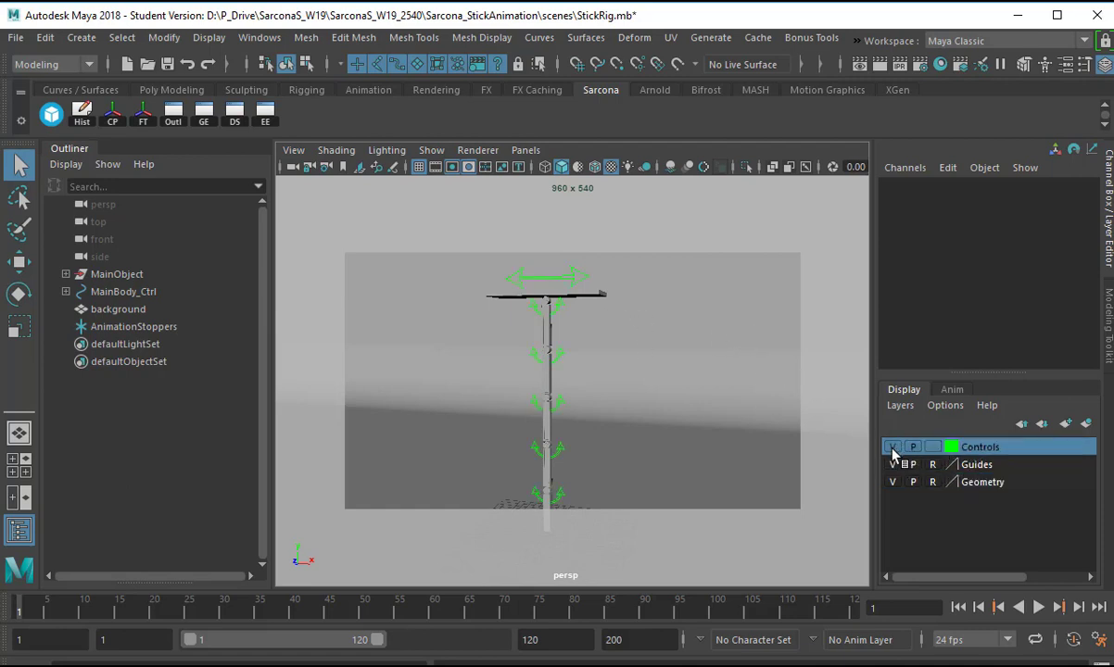
left_click(893, 450)
left_click(892, 450)
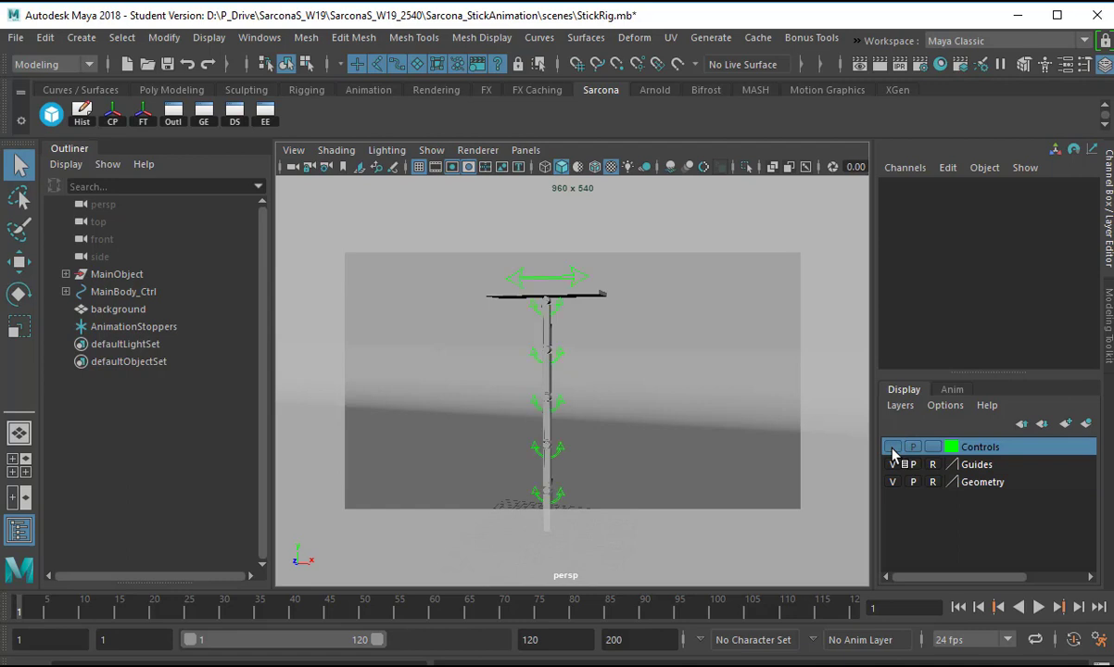
- Select MainBody_Ctrl, activate the Move tool and turn on wireframe-on-shaded display in the viewport
left_click(554, 276)
middle_click_drag(601, 303, 587, 369, "alt")
right_click_drag(587, 370, 678, 361, "alt")
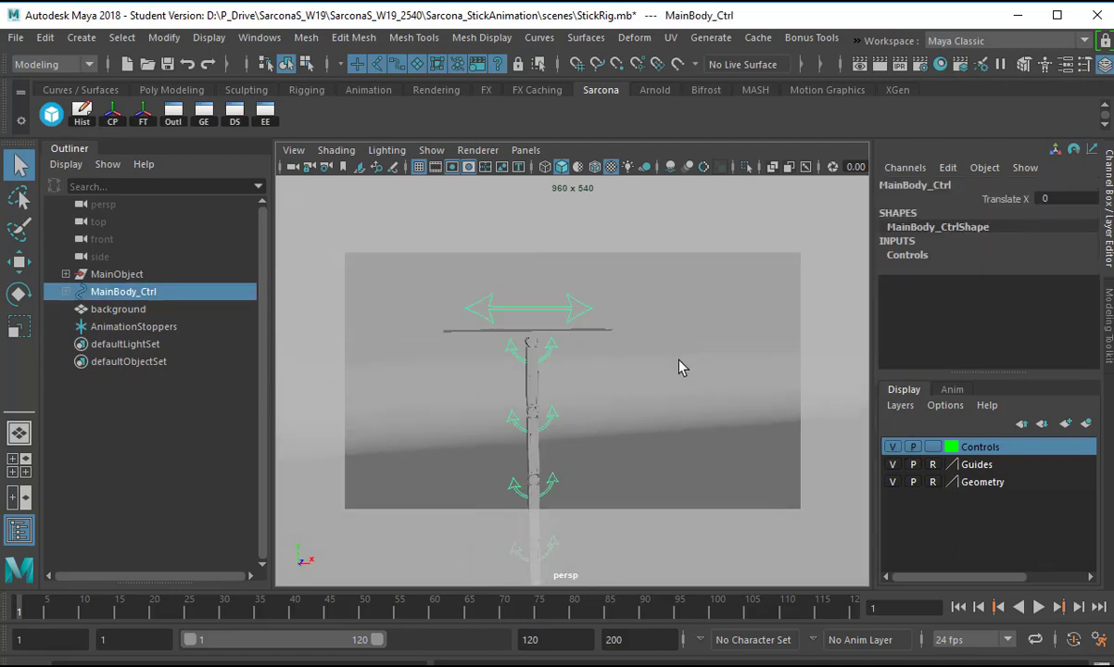
left_click_drag(678, 360, 653, 411, "alt")
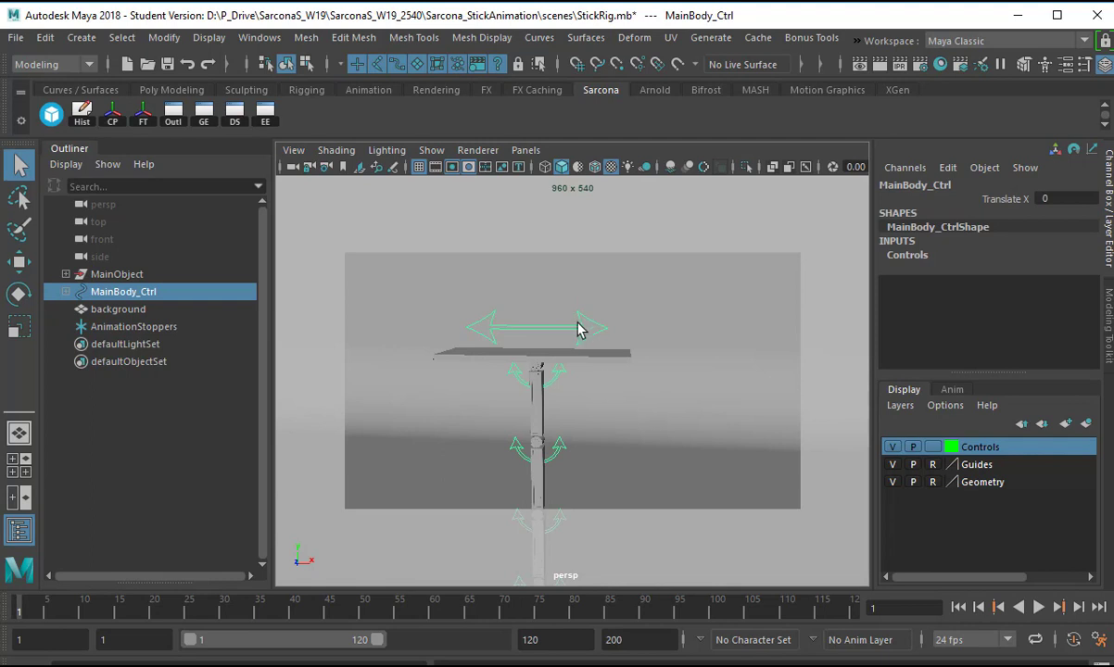
key("w")
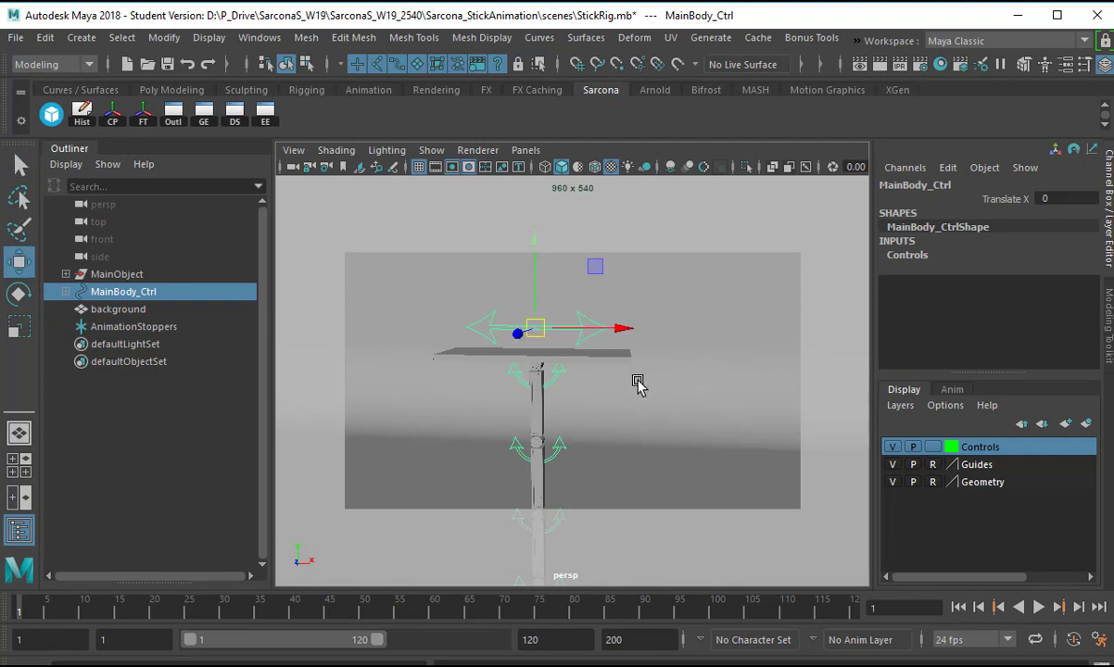
left_click_drag(639, 380, 574, 384, "alt")
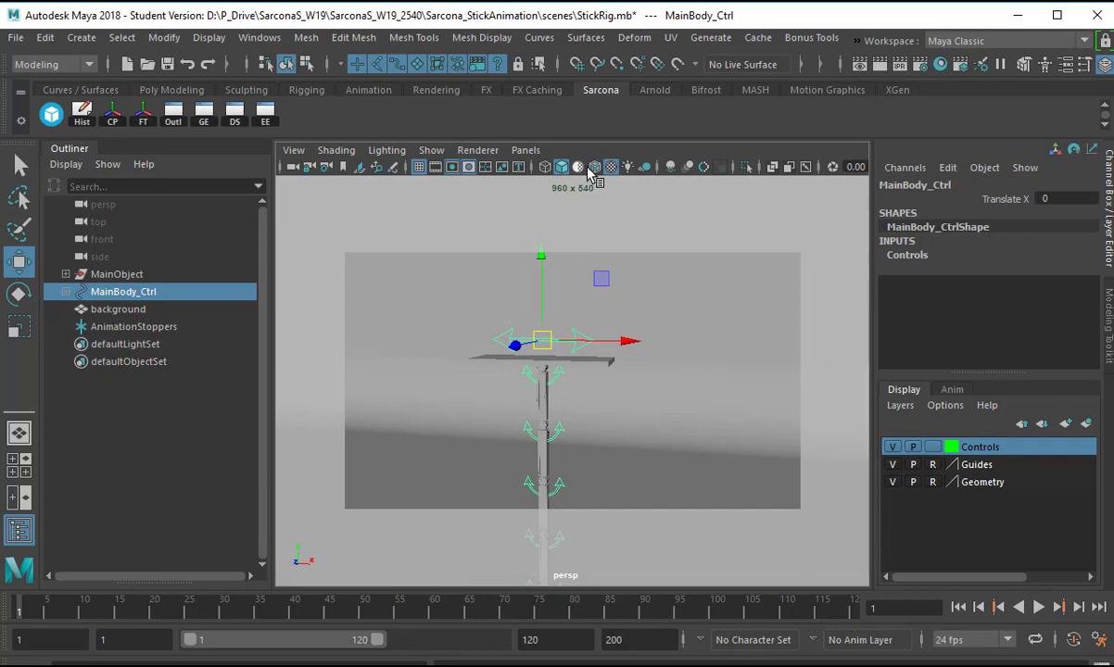
left_click(594, 167)
left_click_drag(687, 401, 564, 424, "alt")
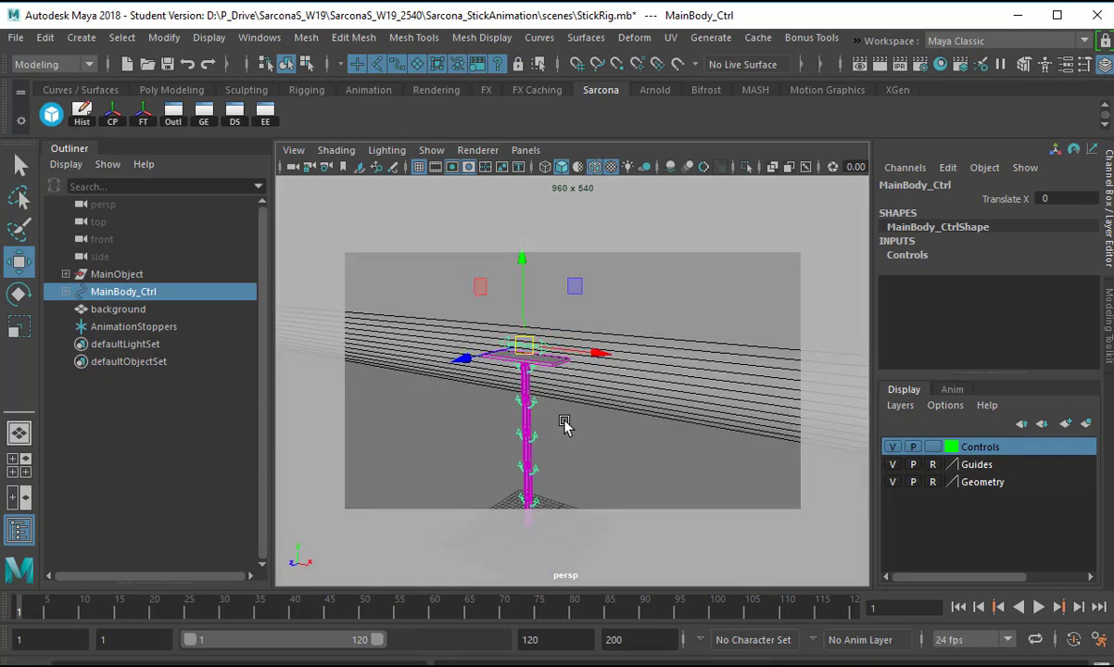
- Cycle through the Scale, Rotate and Move manipulators on MainBody_Ctrl, ending with the Move tool
key("e")
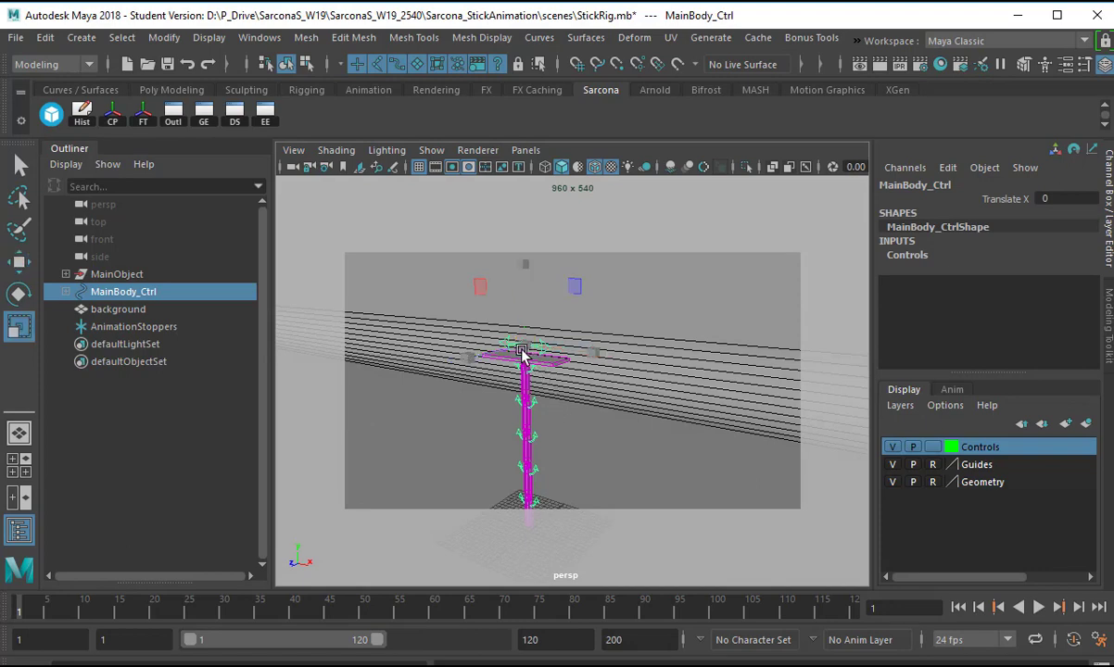
key("w")
key("e")
key("r")
key("e")
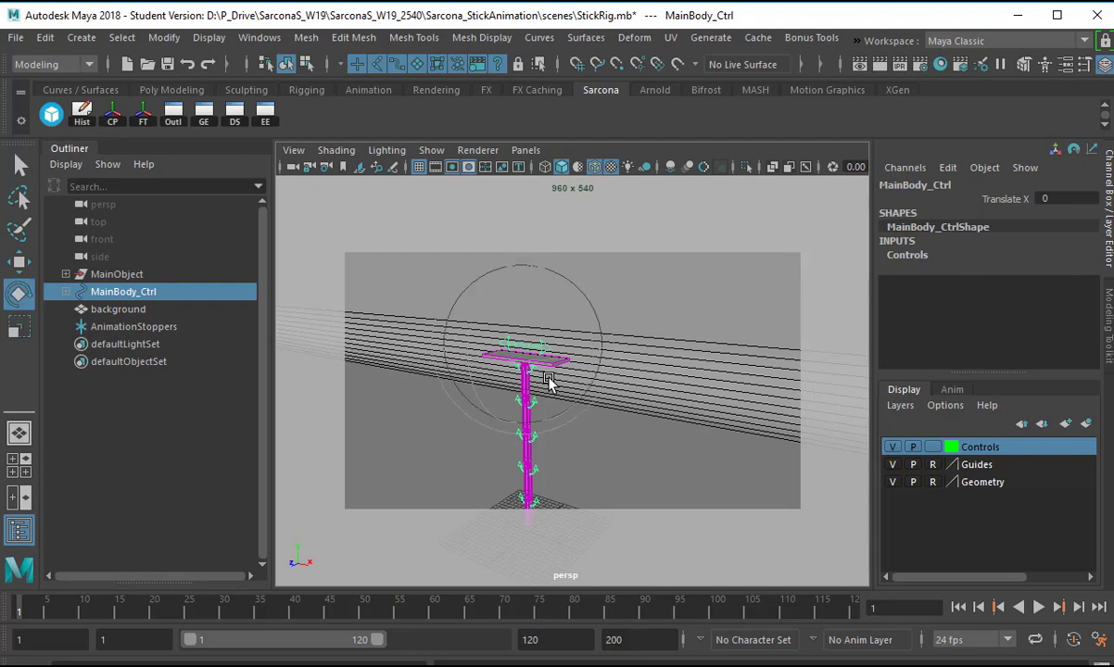
key("w")
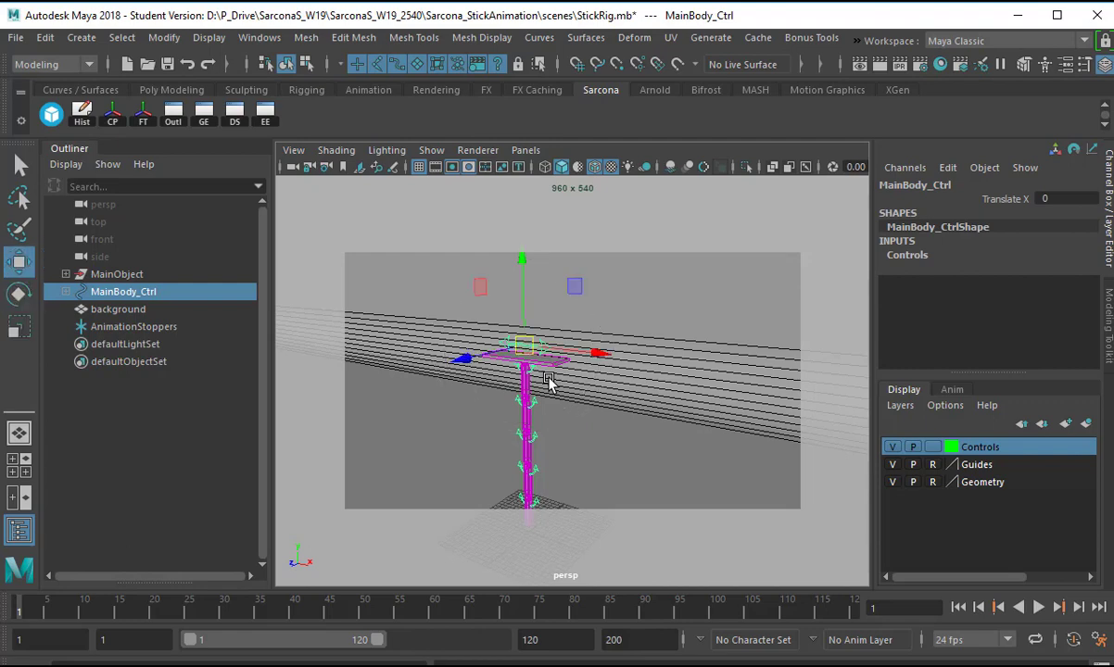
- Try sliding MainBody_Ctrl along X to about -13.12, undo the move and view the rig from several angles
left_click_drag(589, 305, 703, 341, "alt")
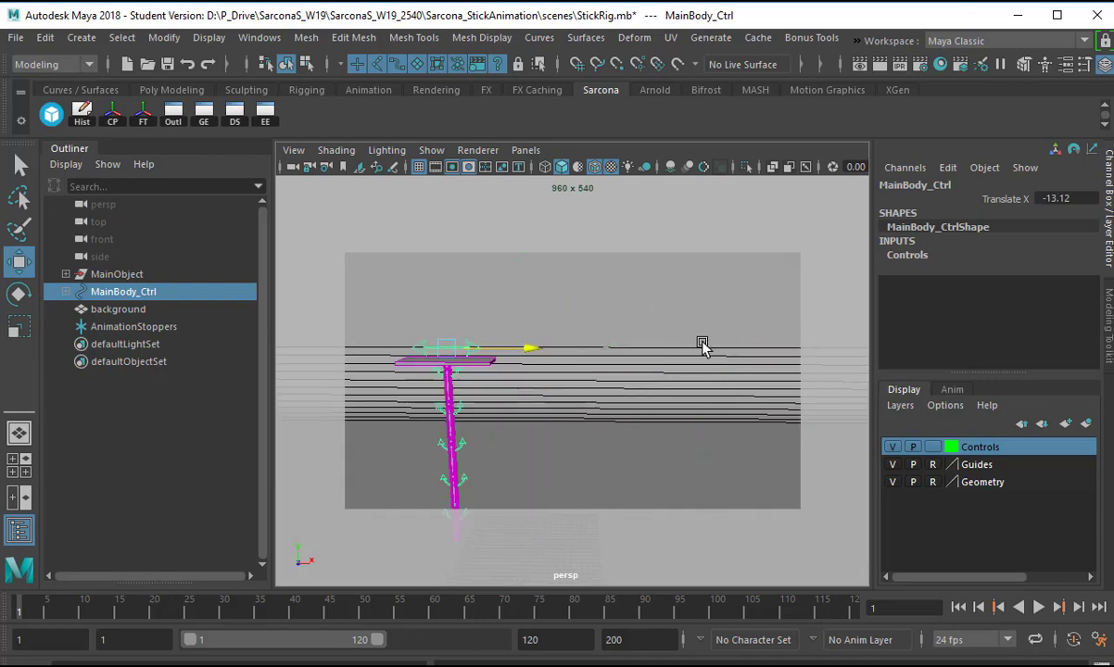
key("ctrl+z")
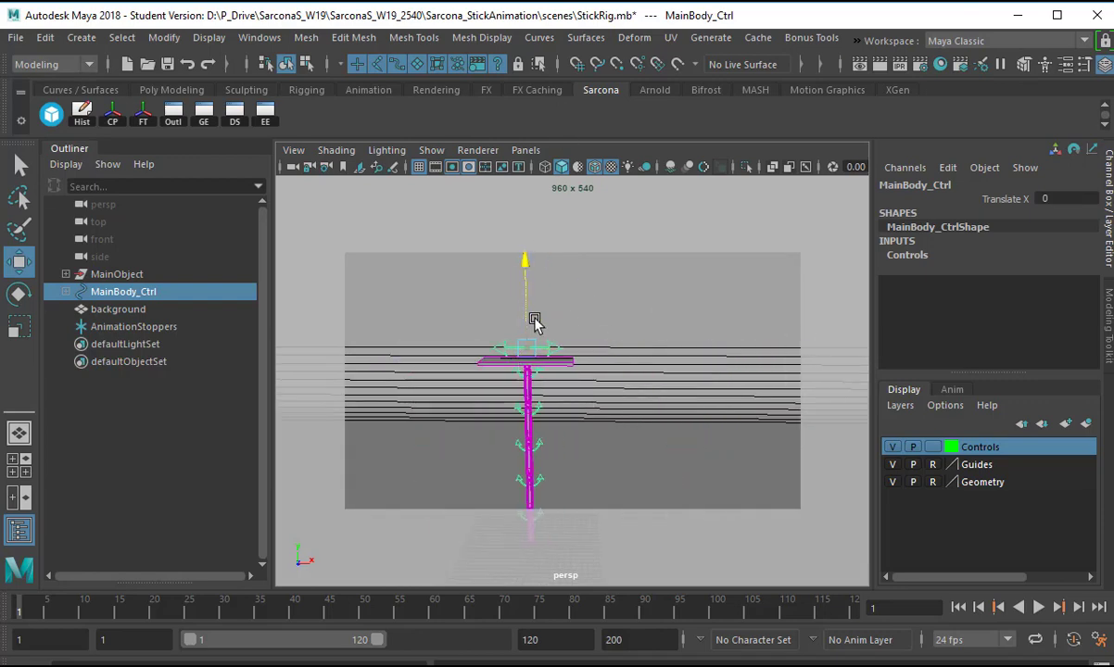
left_click_drag(535, 322, 569, 343, "alt")
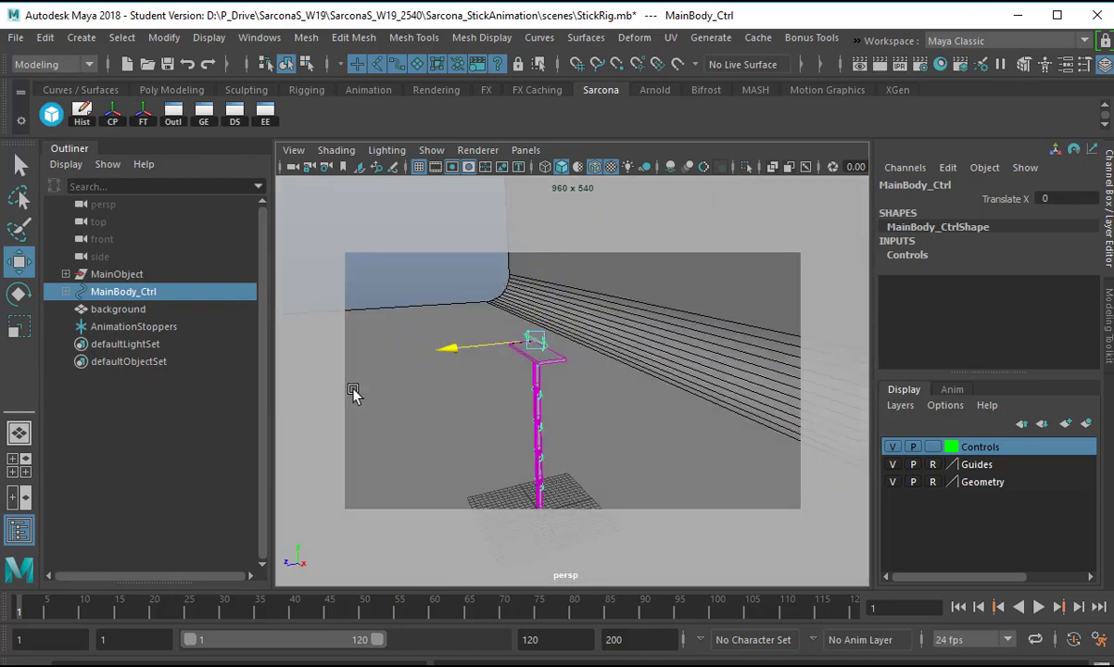
left_click_drag(545, 407, 614, 359, "alt")
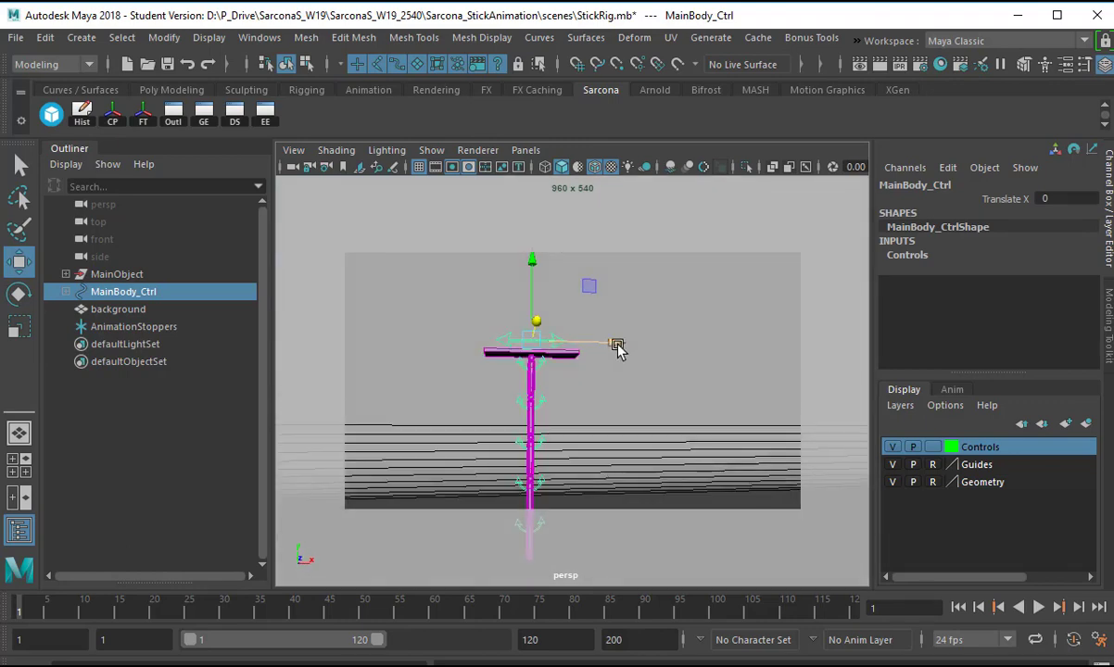
- Select Arm1_Ctrl, activate the Rotate tool and examine the joint's rotation axes up close
left_click(541, 368)
right_click_drag(474, 410, 696, 411, "alt")
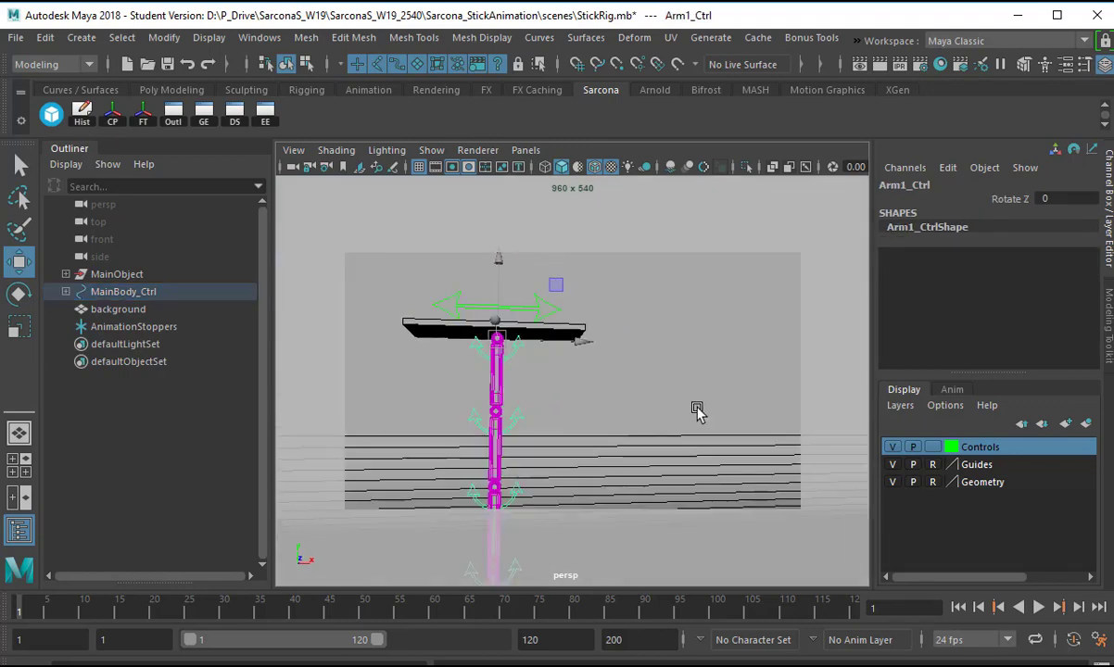
left_click_drag(696, 412, 567, 405, "alt")
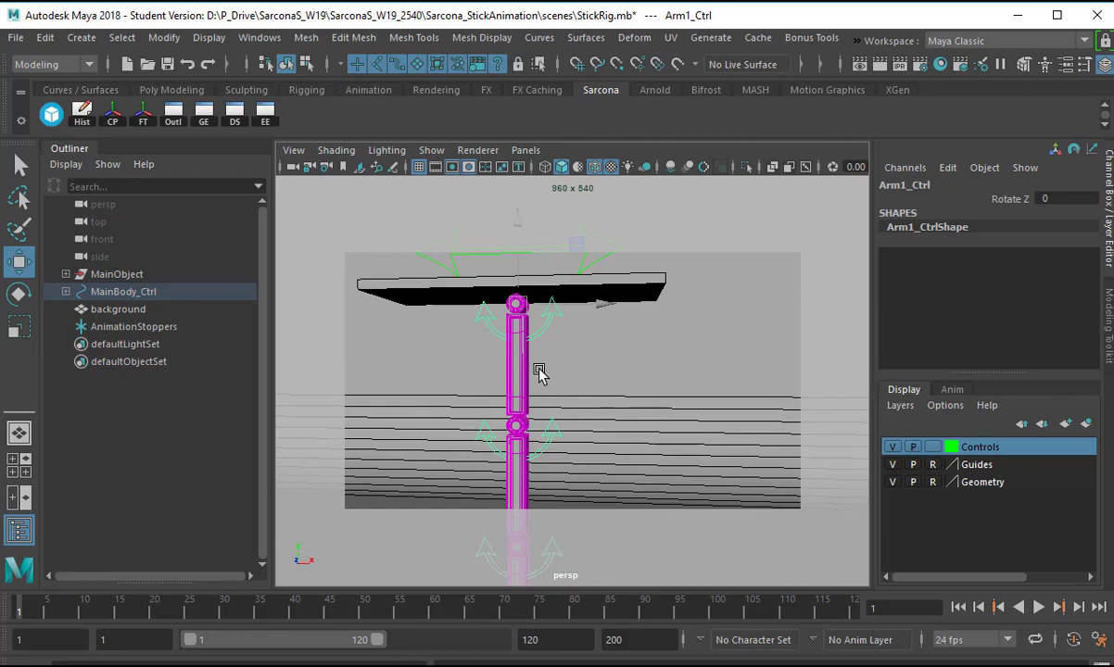
key("e")
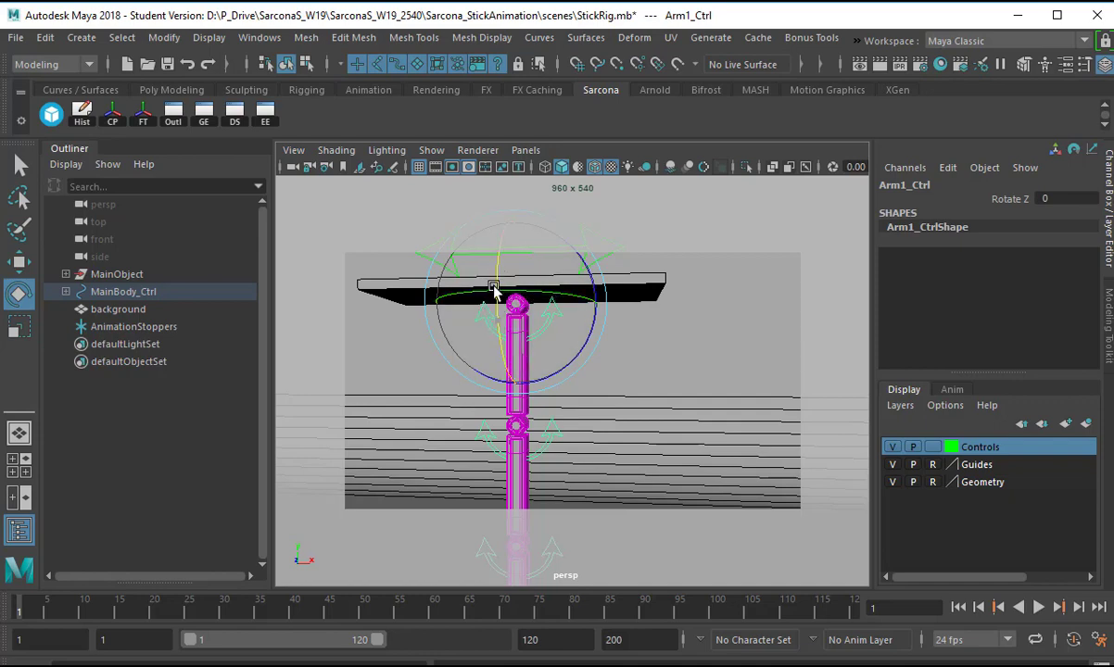
left_click_drag(574, 346, 533, 204)
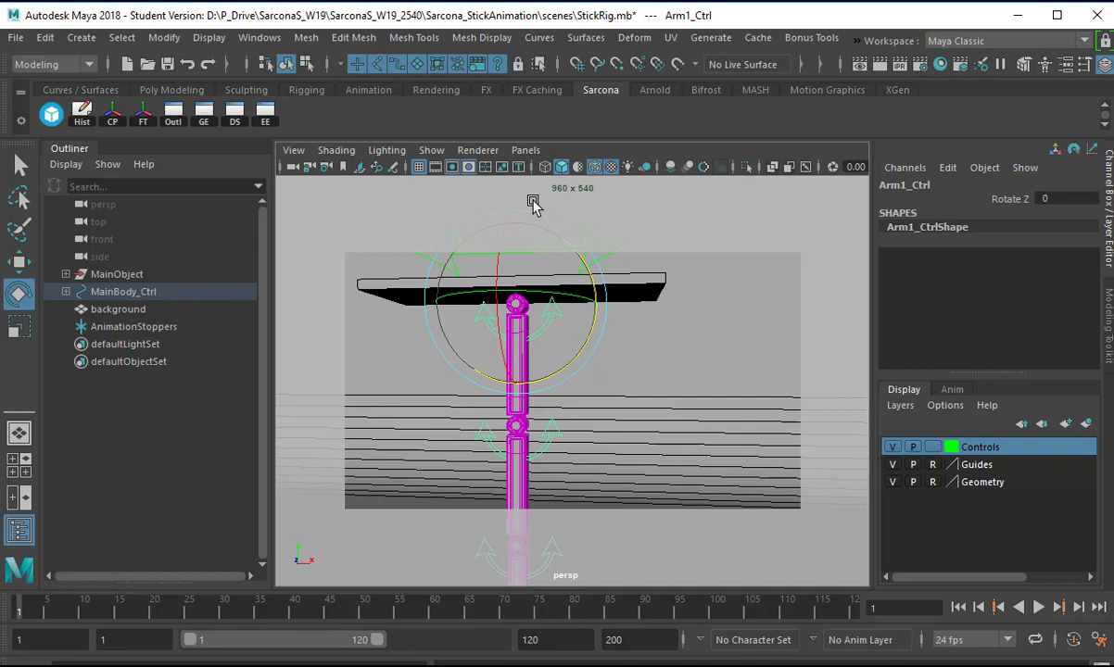
left_click_drag(533, 203, 563, 272, "alt")
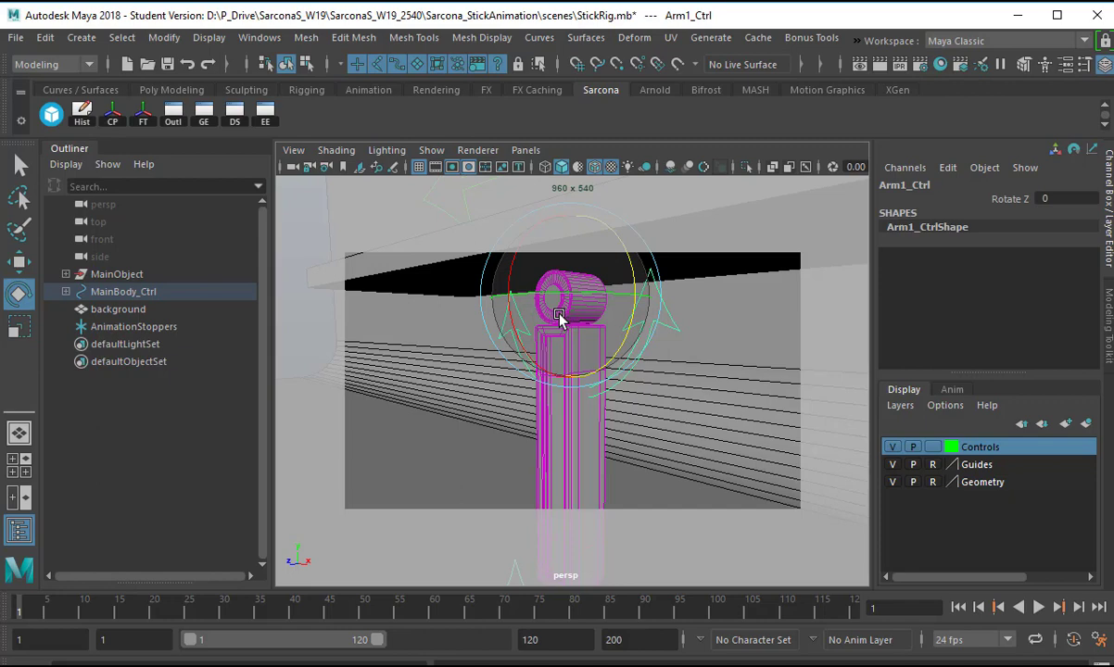
left_click_drag(559, 317, 598, 287)
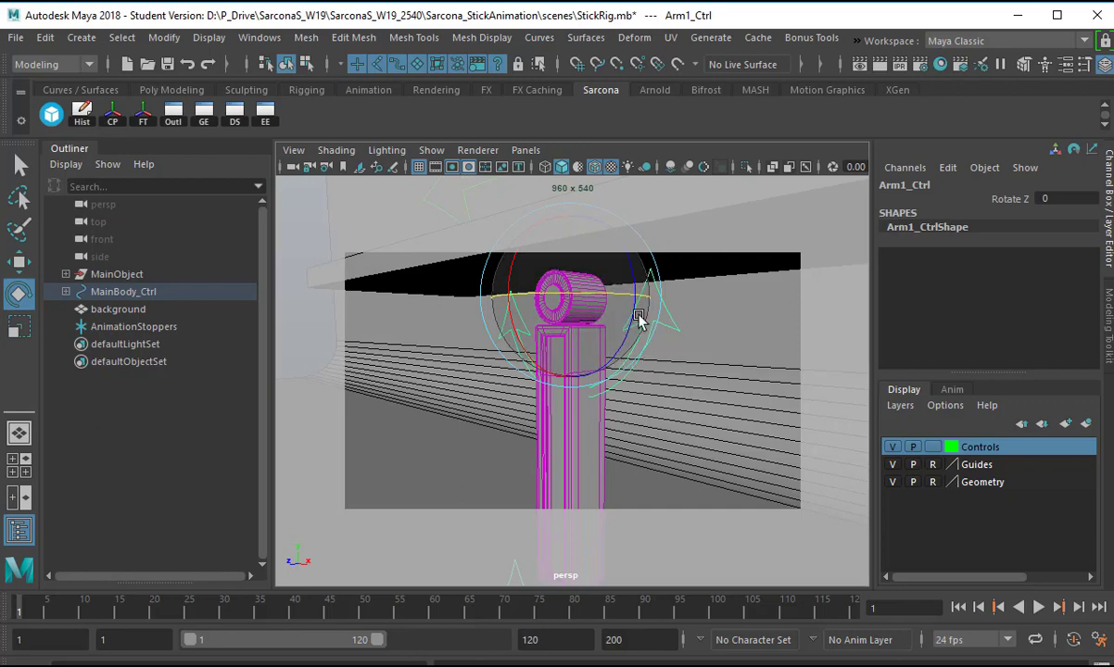
left_click_drag(769, 357, 576, 313, "alt")
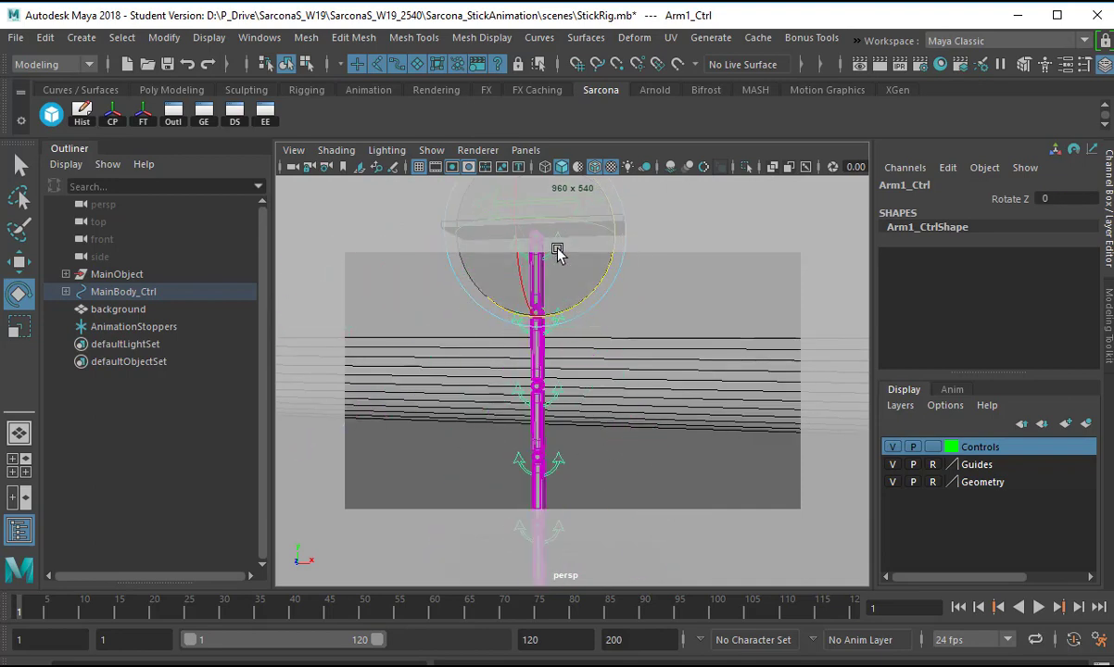
- Select all five arm controls from Arm5_Ctrl up to Arm1_Ctrl, try rotating them together and undo the rotation
key("q")
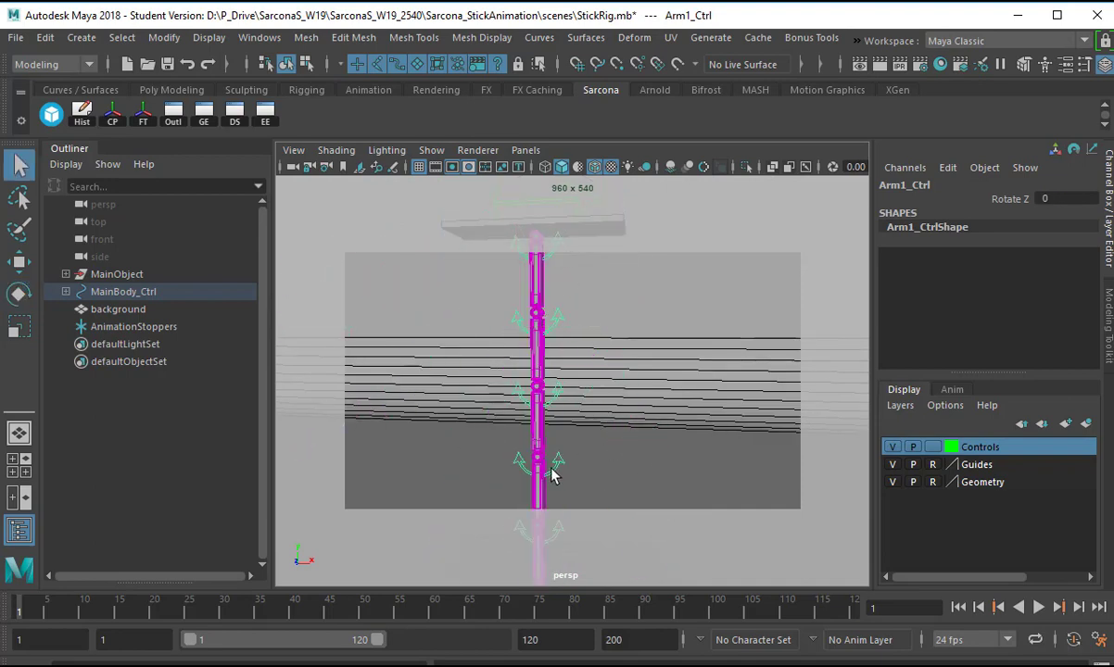
mouse_move(562, 430)
left_mouse_down("alt")
mouse_move(508, 420)
mouse_move(571, 411)
left_mouse_up("alt")
left_click(529, 448)
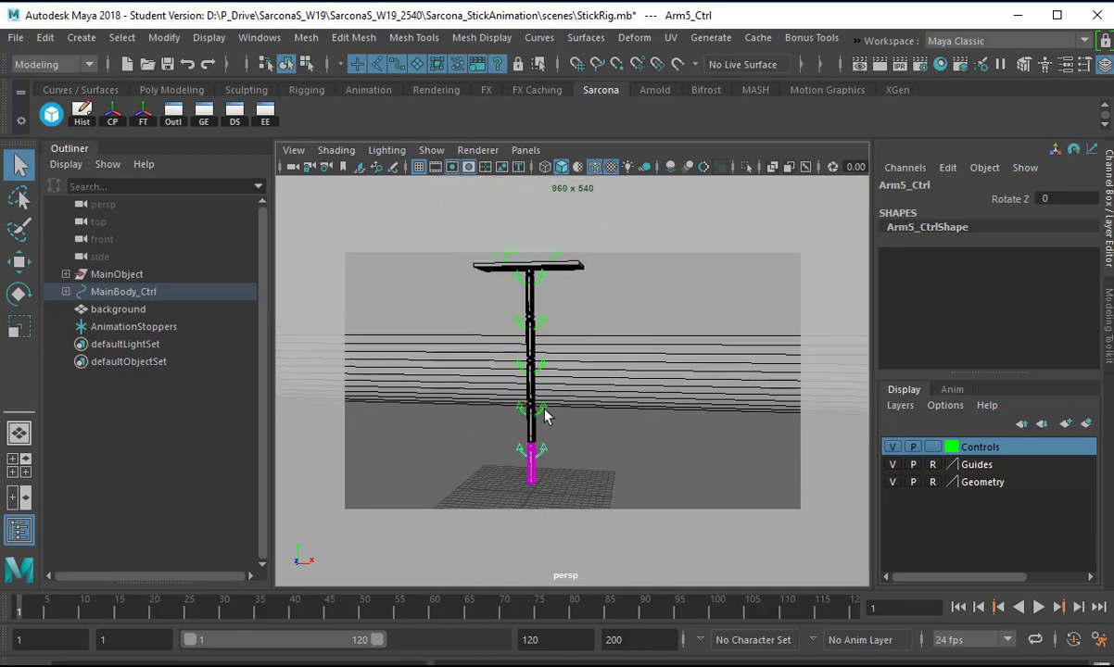
left_click(543, 413)
left_click(545, 358)
left_click(545, 321)
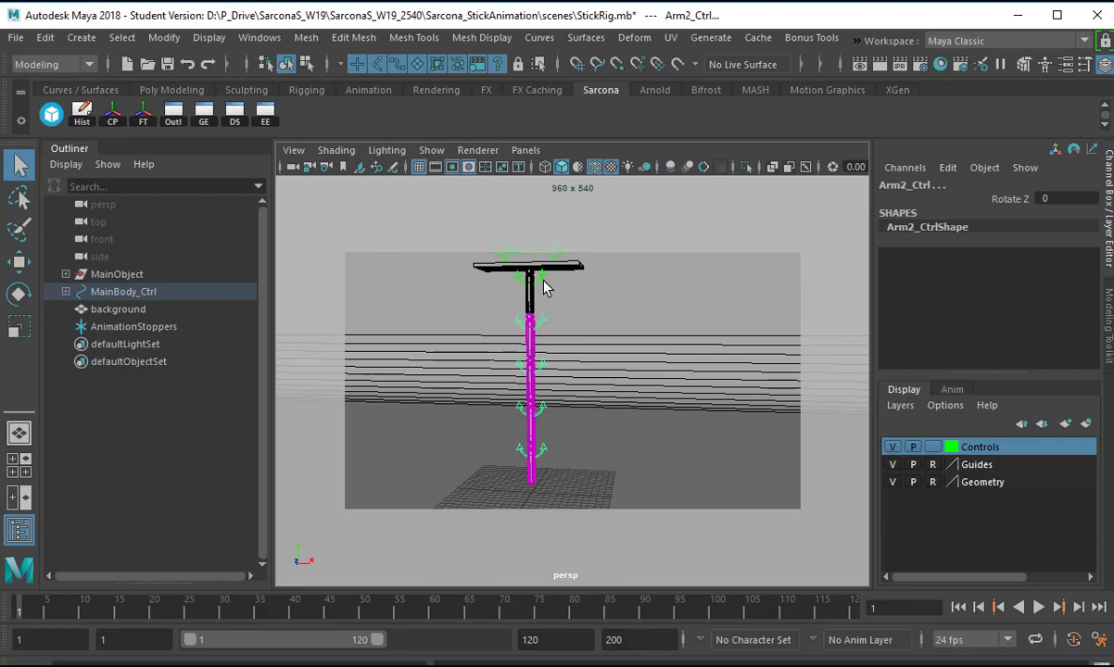
left_click(544, 289)
key("e")
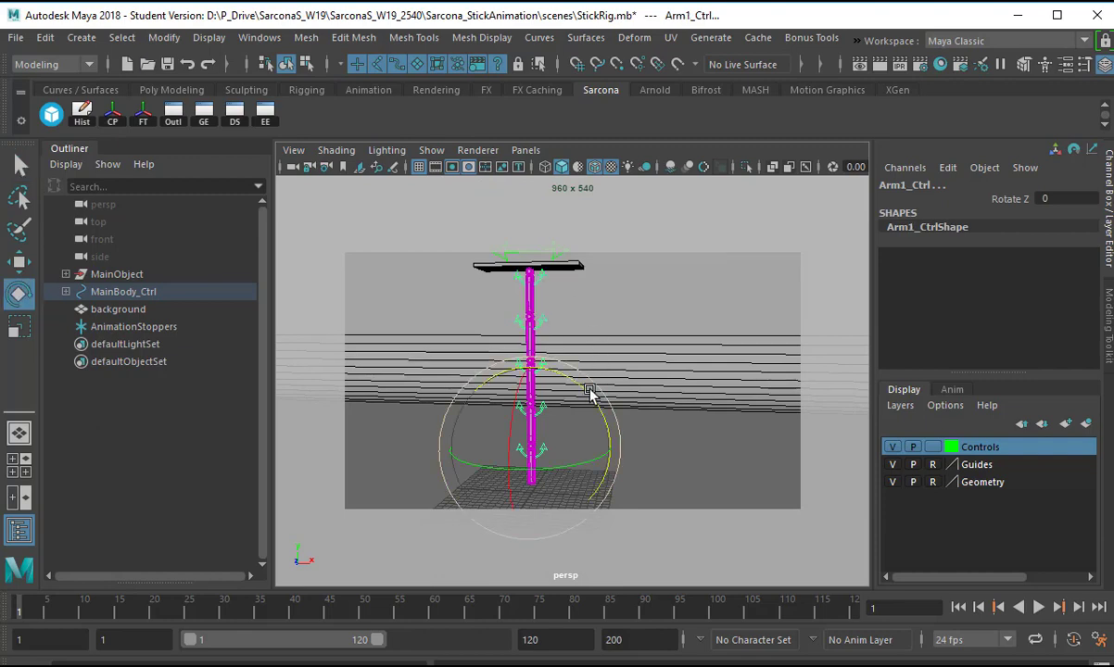
left_click_drag(591, 399, 524, 309)
key("ctrl+z")
- Rotate Arm1_Ctrl to about -38 in Z and bend the stick further at Arm2_Ctrl in the same direction
left_click(541, 280)
left_click_drag(601, 234, 511, 323)
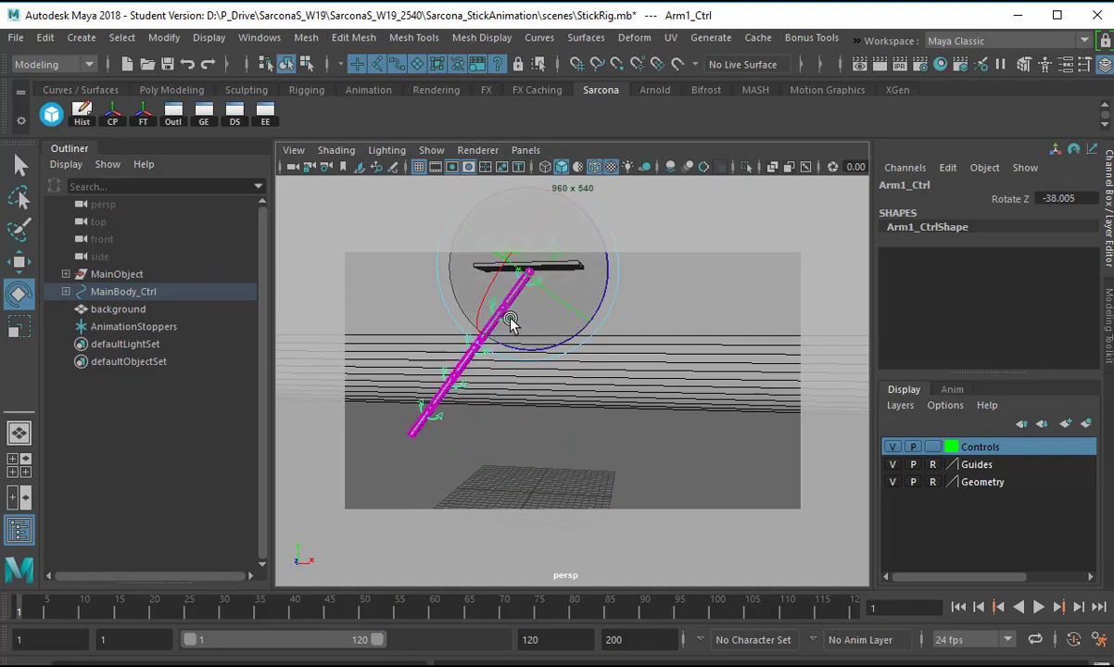
key("q")
left_click(532, 311)
key("e")
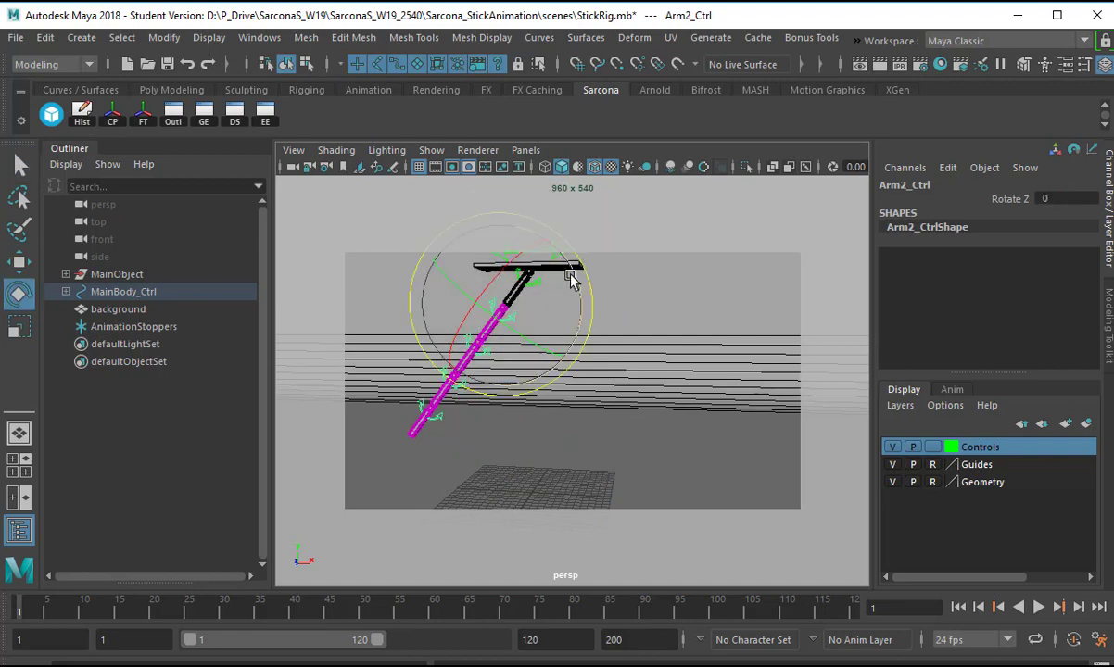
left_click_drag(569, 279, 460, 313)
- Rotate Arm3_Ctrl to about -34.9 in Z to continue the stick's bend
key("q")
left_click(461, 313)
key("e")
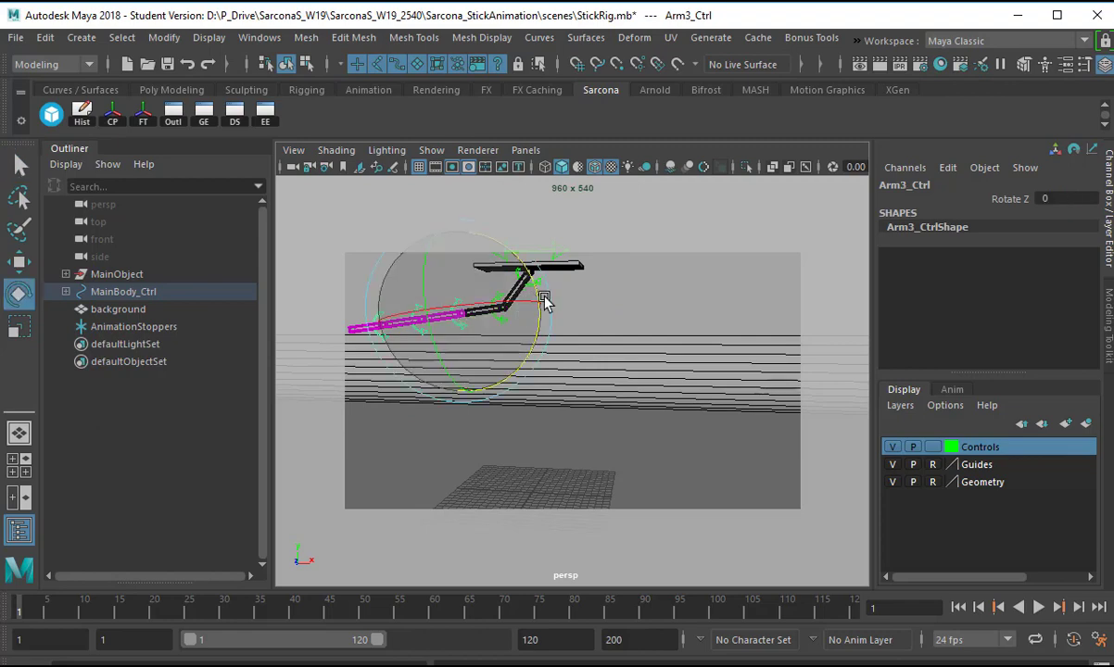
left_click_drag(545, 302, 449, 327)
key("q")
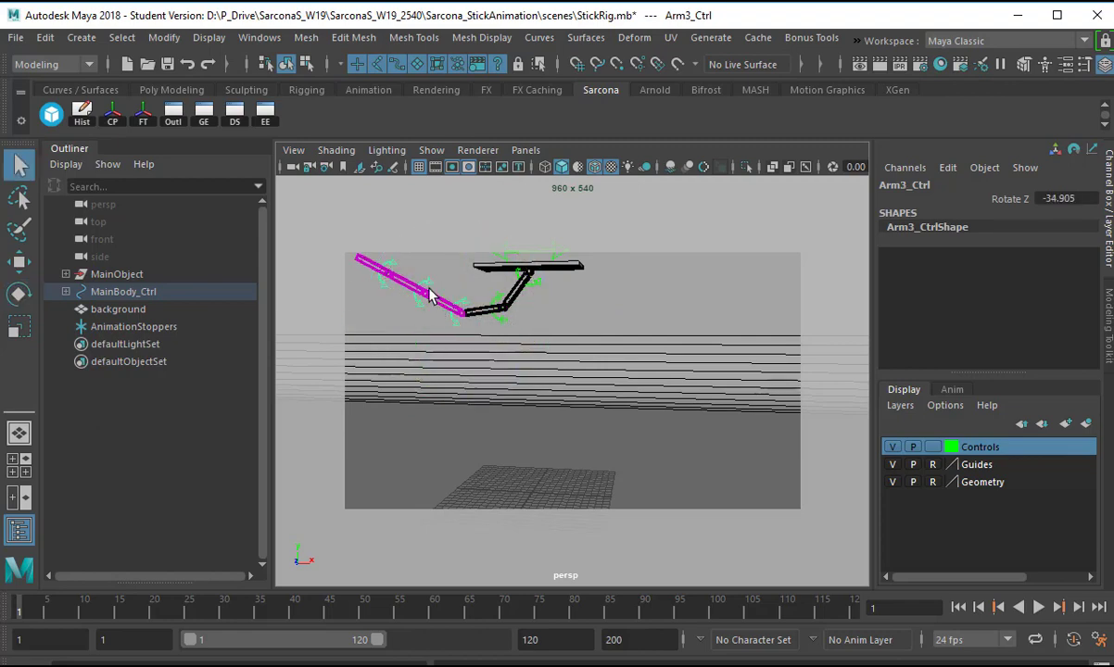
- Bend the stick at Arm4_Ctrl and rotate Arm5_Ctrl to about -44 in Z to curl its end upward
left_click(460, 294)
key("e")
left_click_drag(497, 278, 423, 248)
key("q")
left_click(486, 267)
key("e")
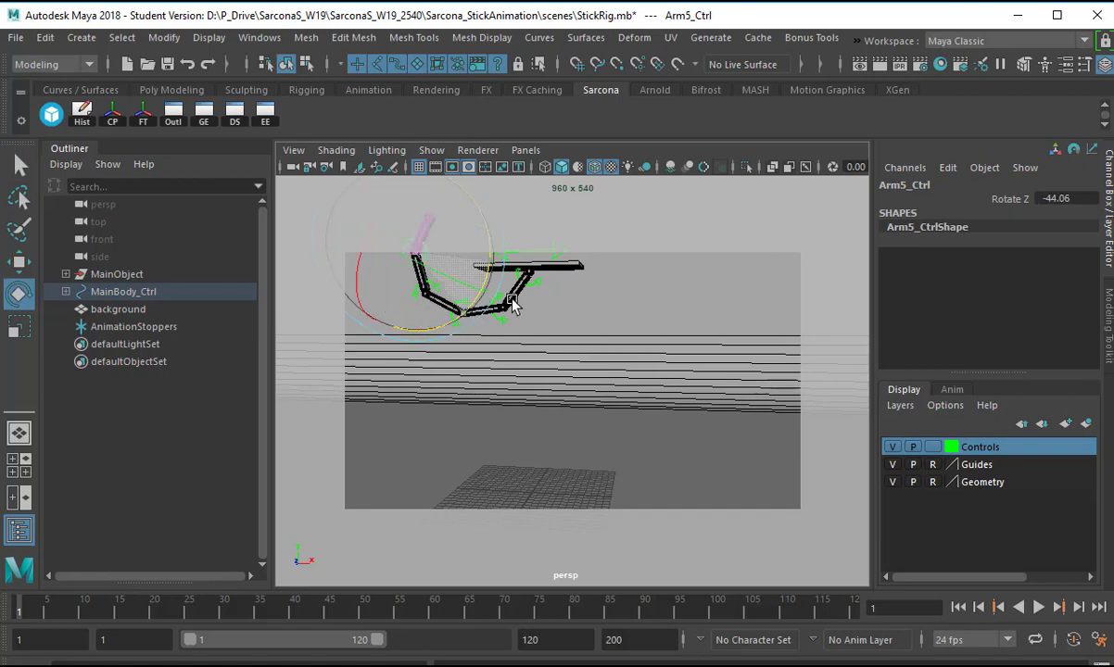
- Undo all the arm control rotations to straighten the stick
left_click_drag(486, 267, 609, 418, "alt")
key("ctrl+z")
key("ctrl+z")
key("ctrl+z")
key("ctrl+z")
key("ctrl+z")
key("ctrl+z")
key("ctrl+z")
key("ctrl+z")
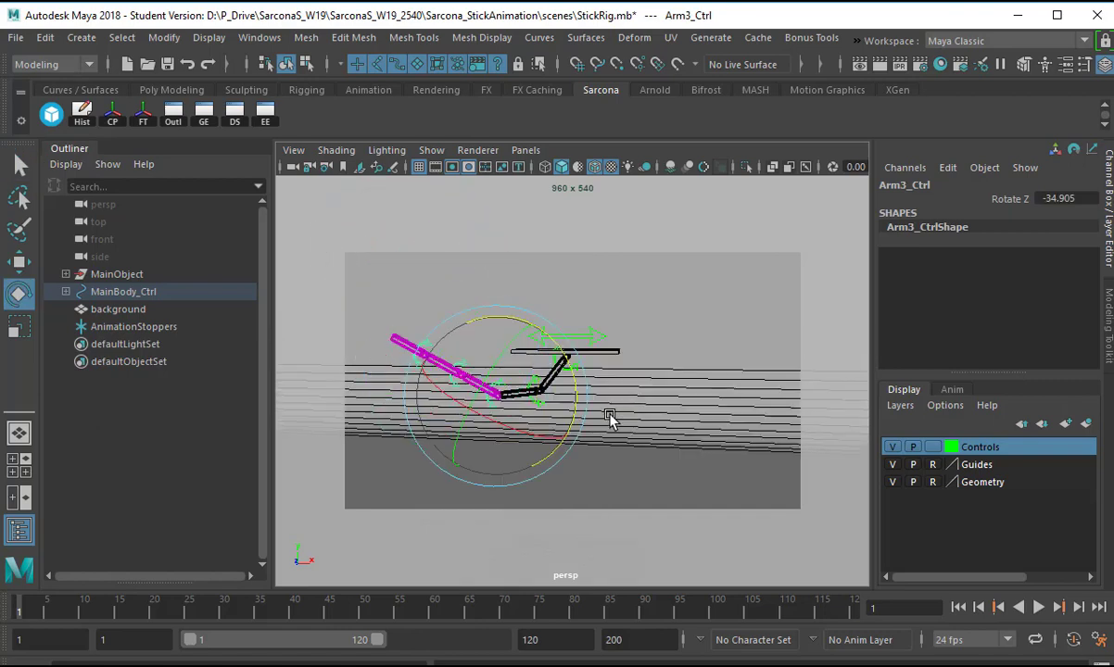
left_click_drag(614, 445, 516, 417, "alt")
- Select MainBody_Ctrl with the Move tool and review its Translate X channel
key("w")
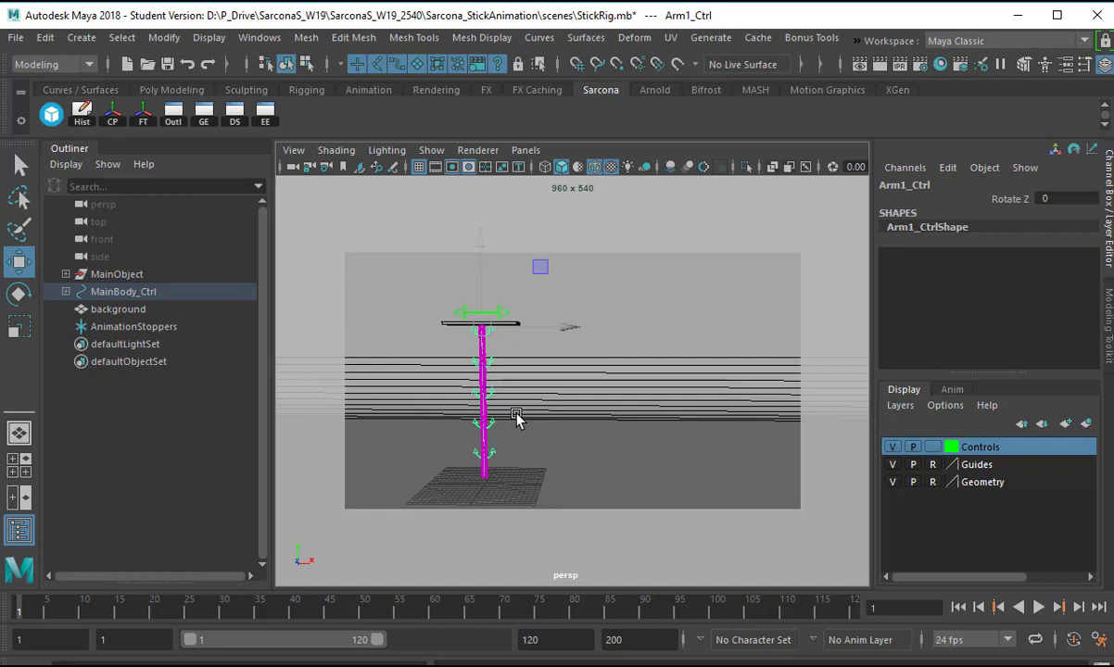
left_click(501, 321)
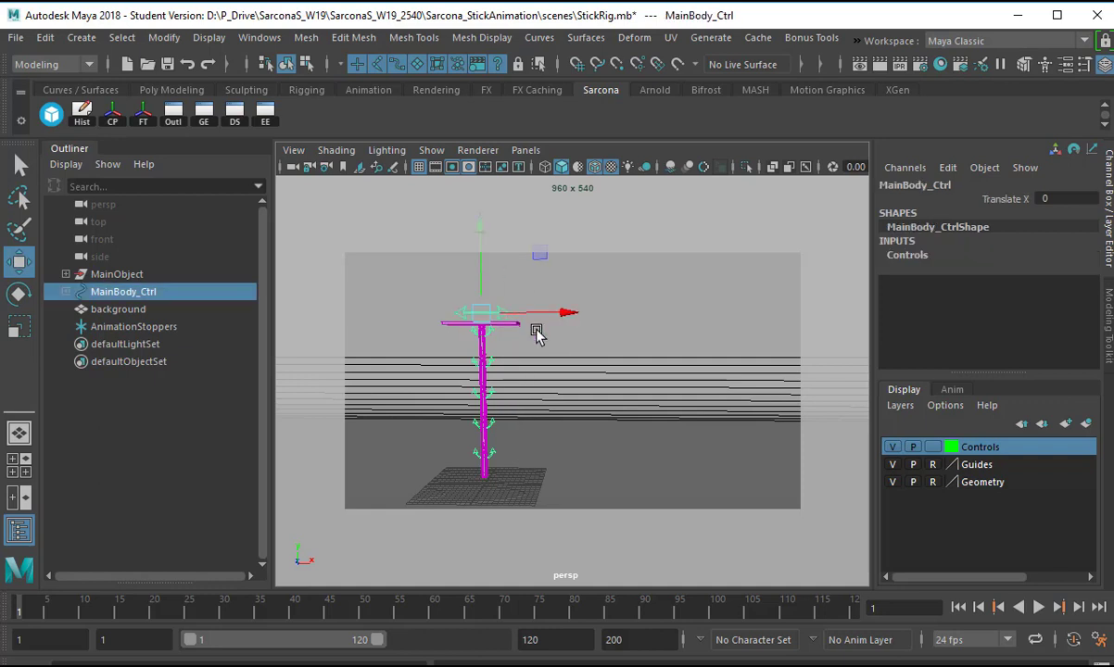
left_click_drag(563, 351, 568, 343, "alt")
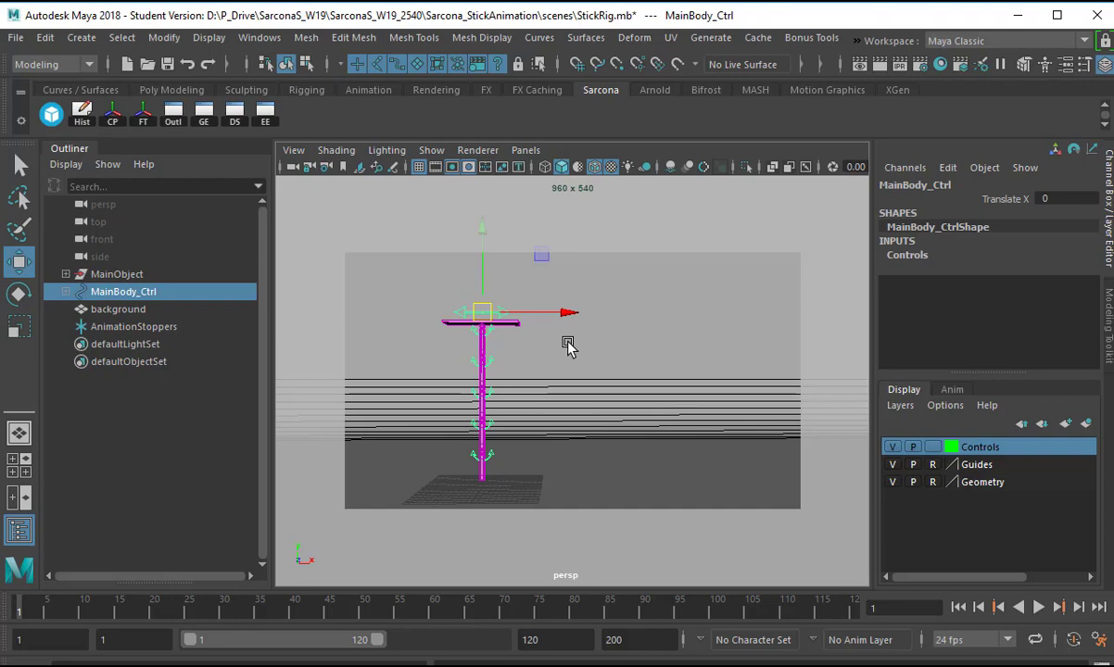
left_click_drag(554, 331, 816, 268, "alt")
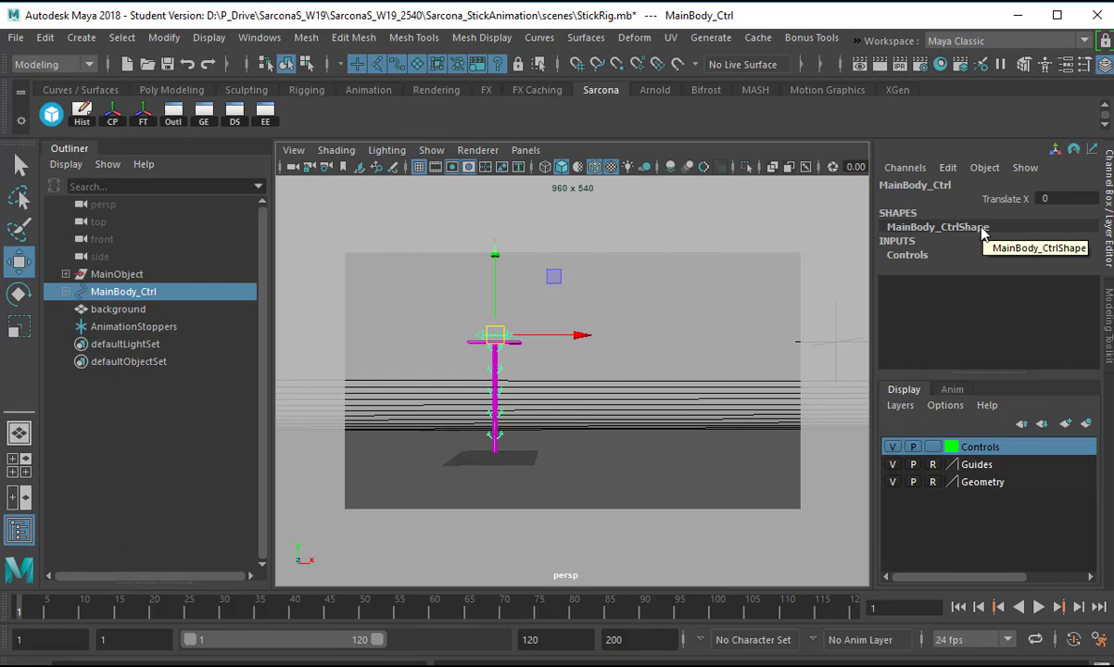
- Set a keyframe on MainBody_Ctrl at frame 1 with the stick at its starting position
middle_click_drag(649, 385, 636, 384, "alt")
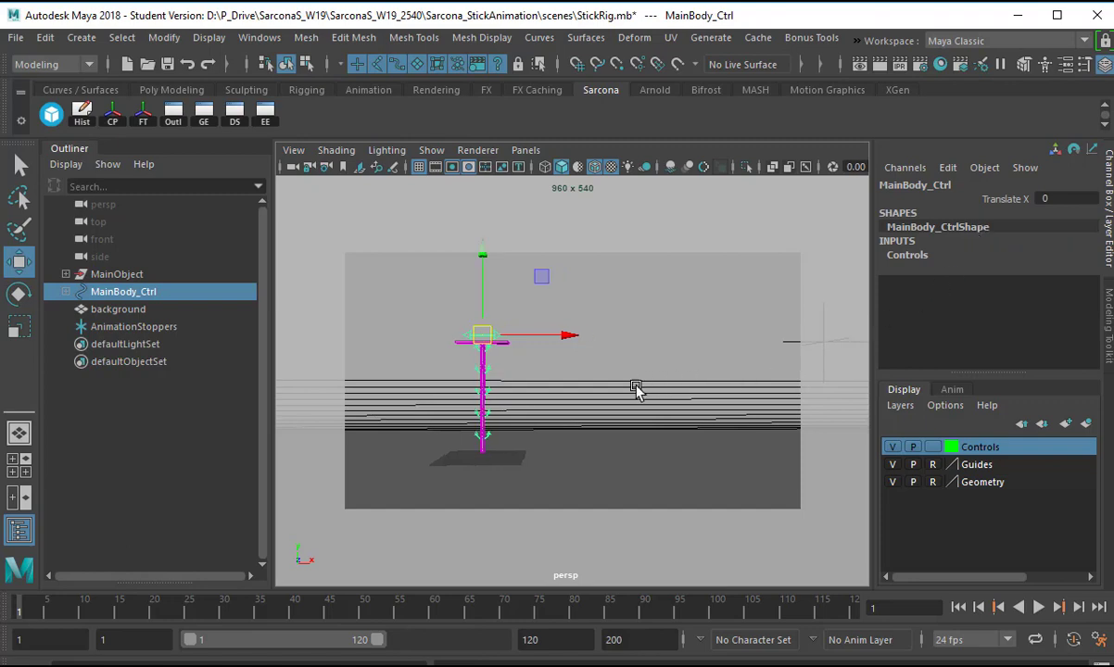
left_click_drag(637, 390, 746, 348, "alt")
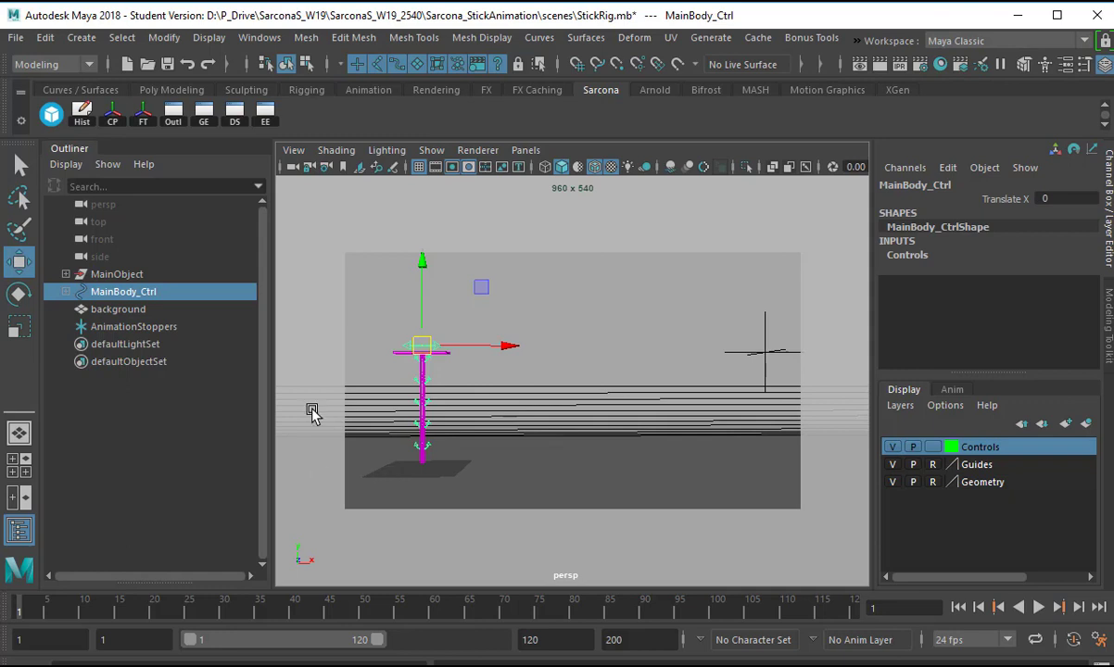
key("s")
- At frame 40, move MainBody_Ctrl along X to about 101.357, at the cross-shaped guide, and set a keyframe
left_click_drag(235, 610, 295, 613)
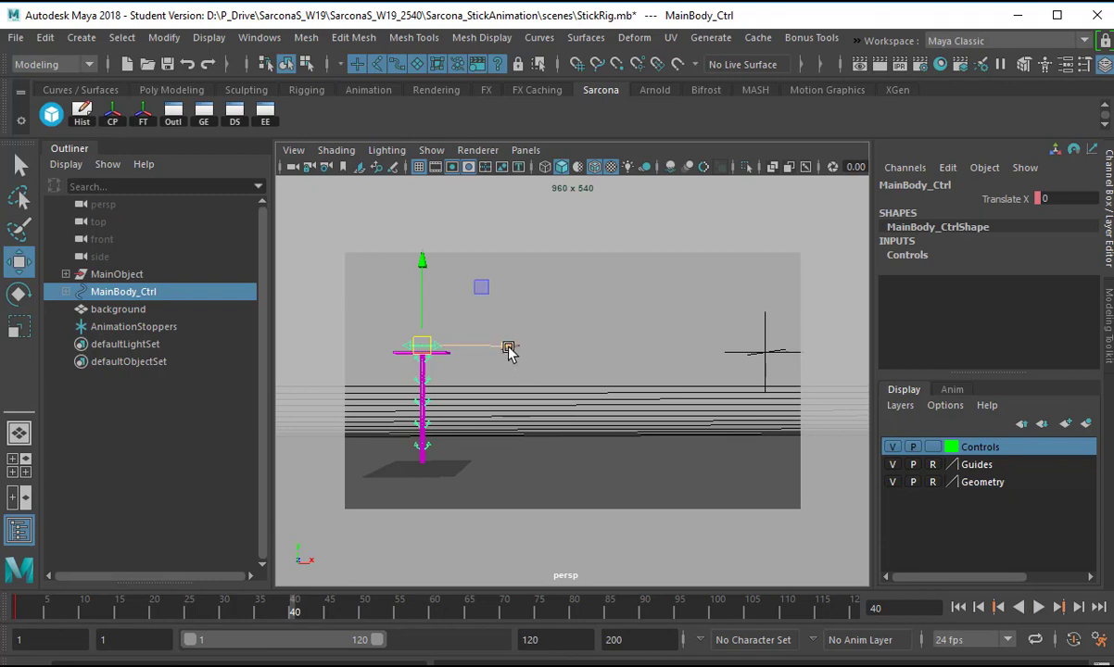
left_click_drag(510, 350, 845, 332)
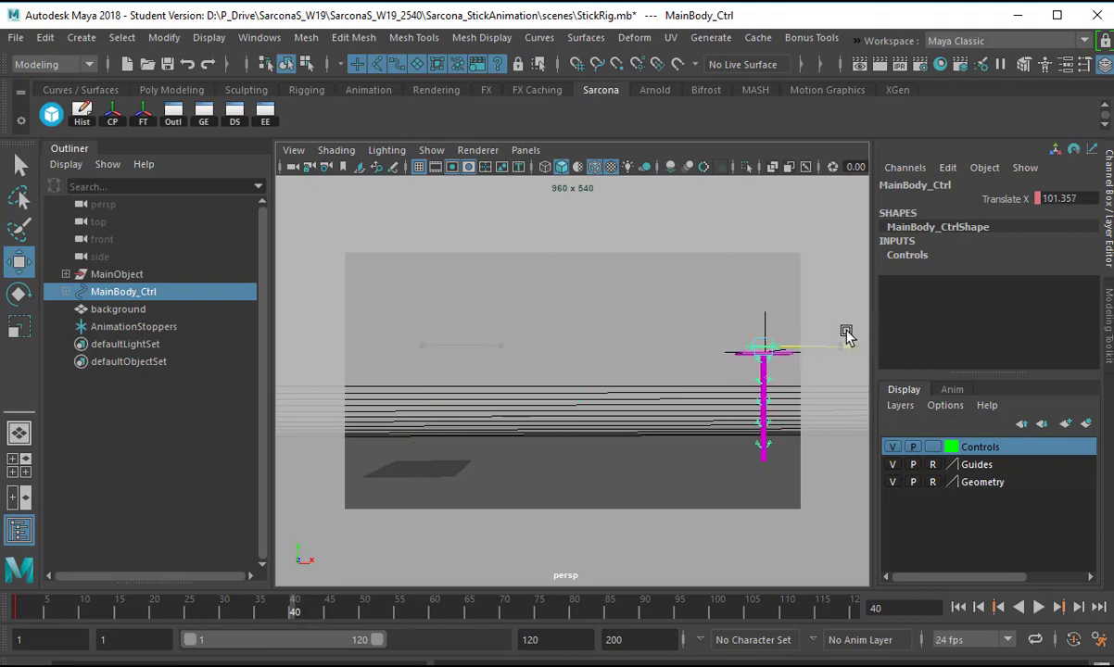
key("s")
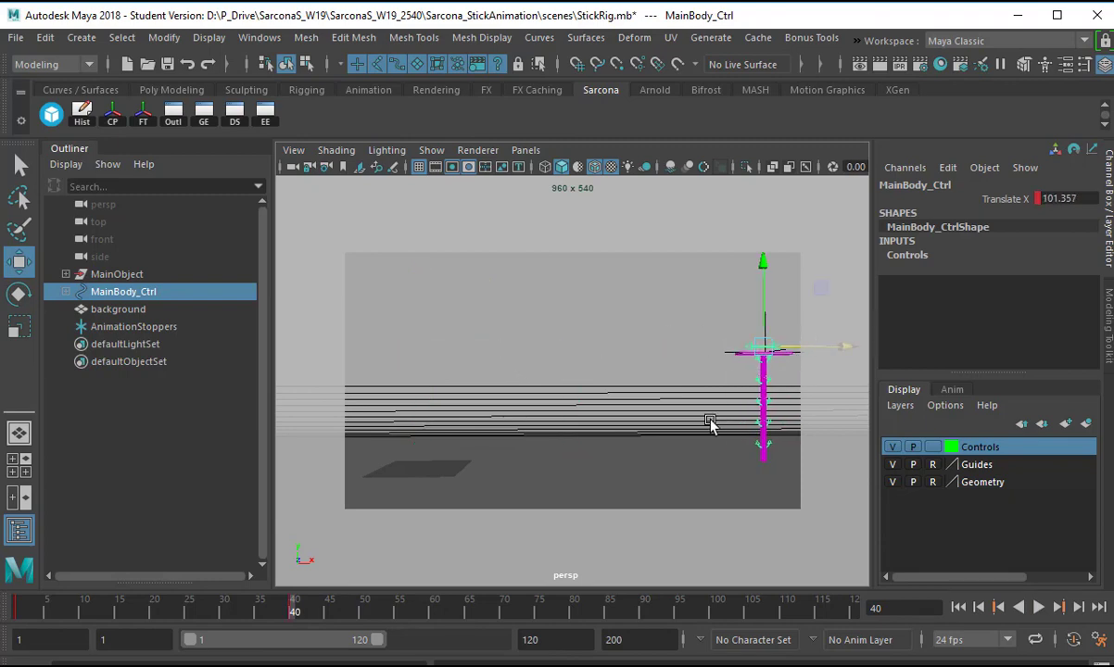
- Play the stick's sliding animation several times from frame 1 to examine its timing and easing, returning to frame 1
left_click_drag(709, 417, 801, 475, "alt")
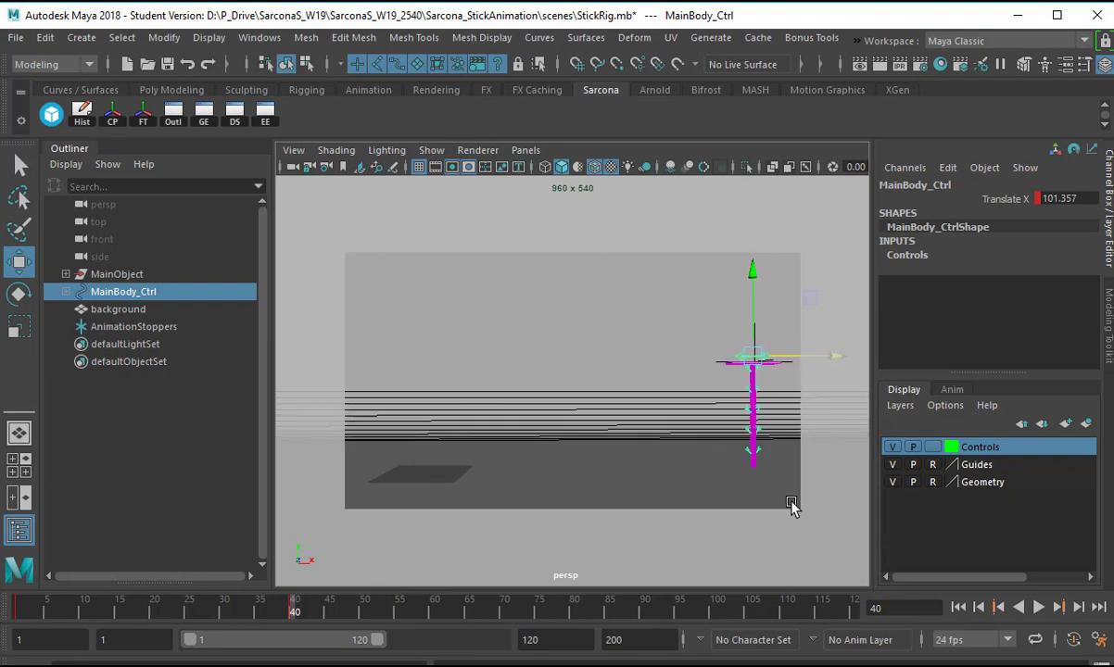
left_click(960, 607)
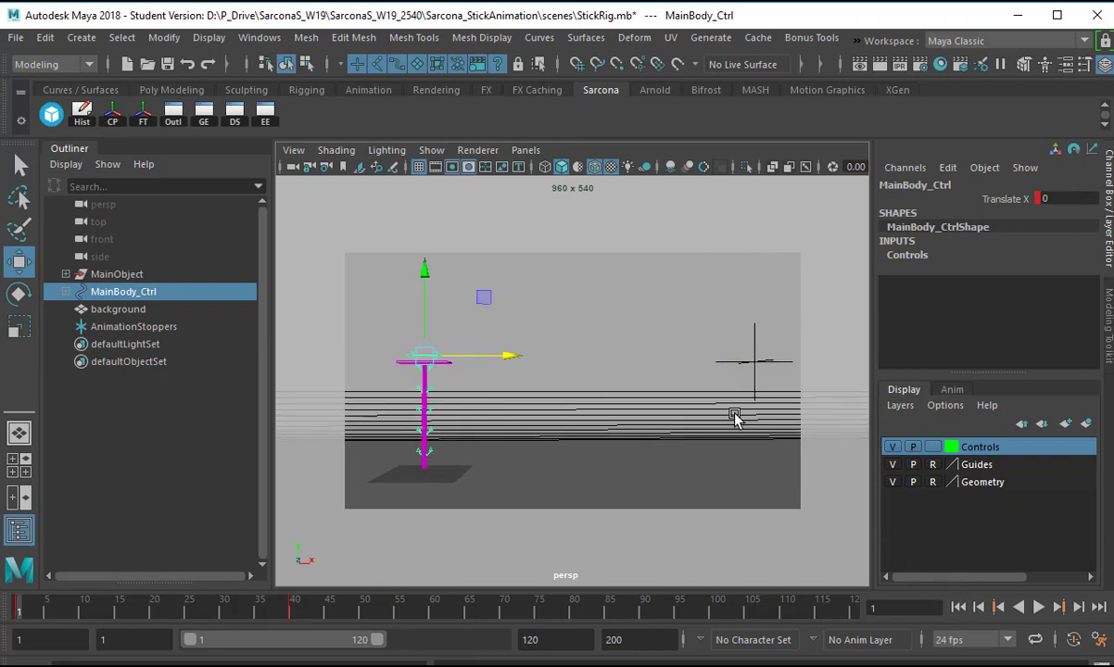
key("alt+v")
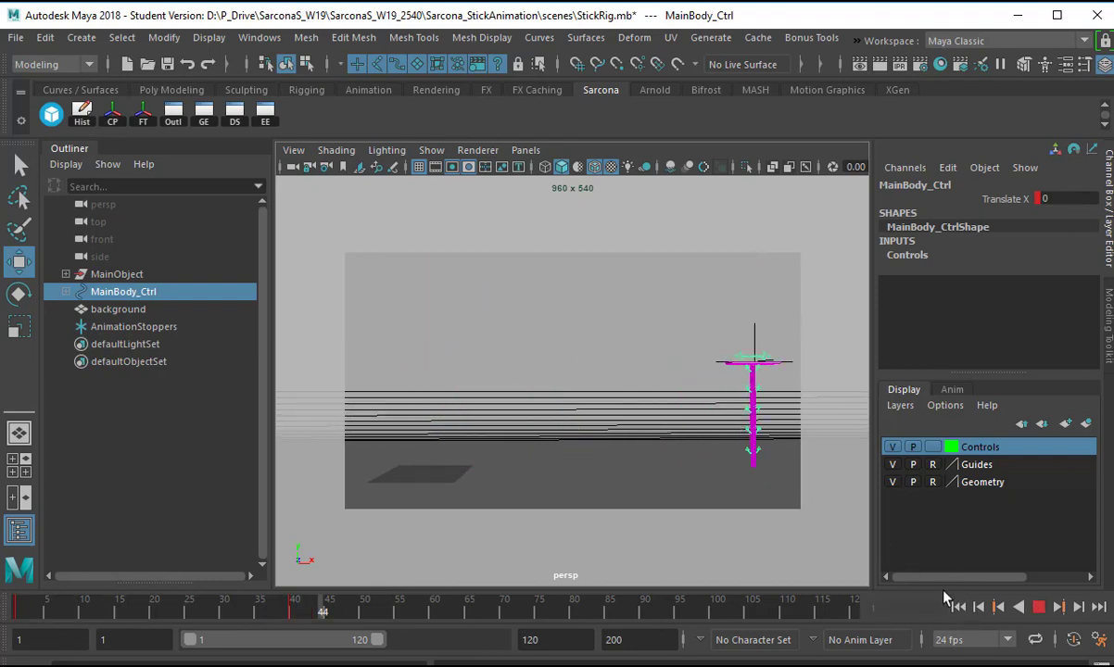
left_click(959, 607)
key("alt+v")
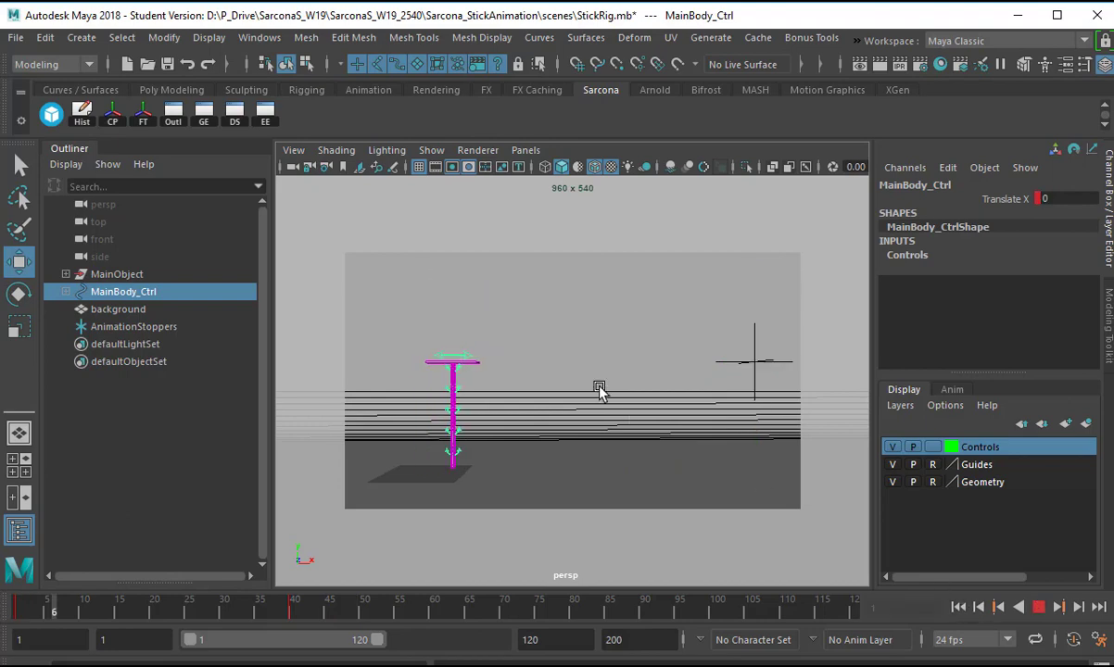
key("alt+v")
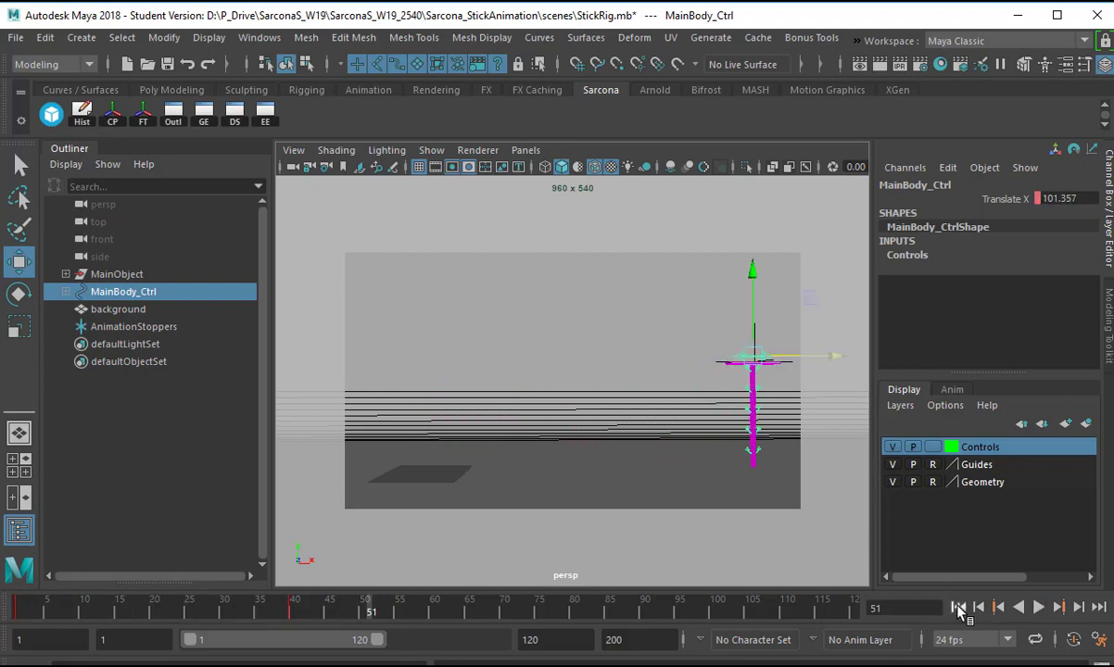
left_click(959, 607)
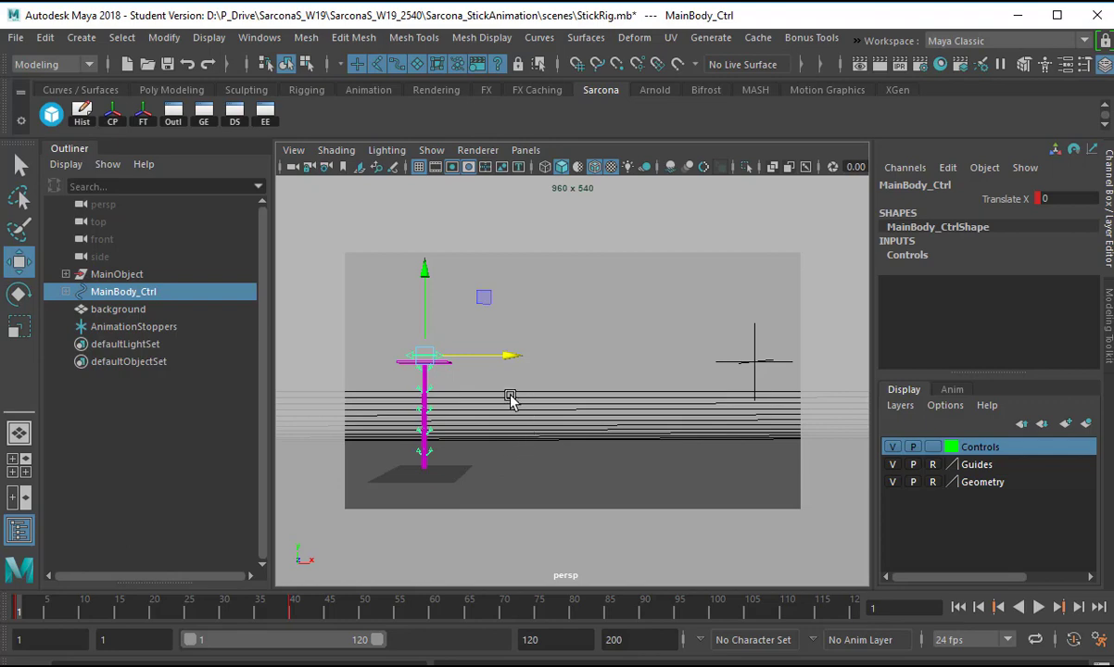
left_click(1036, 608)
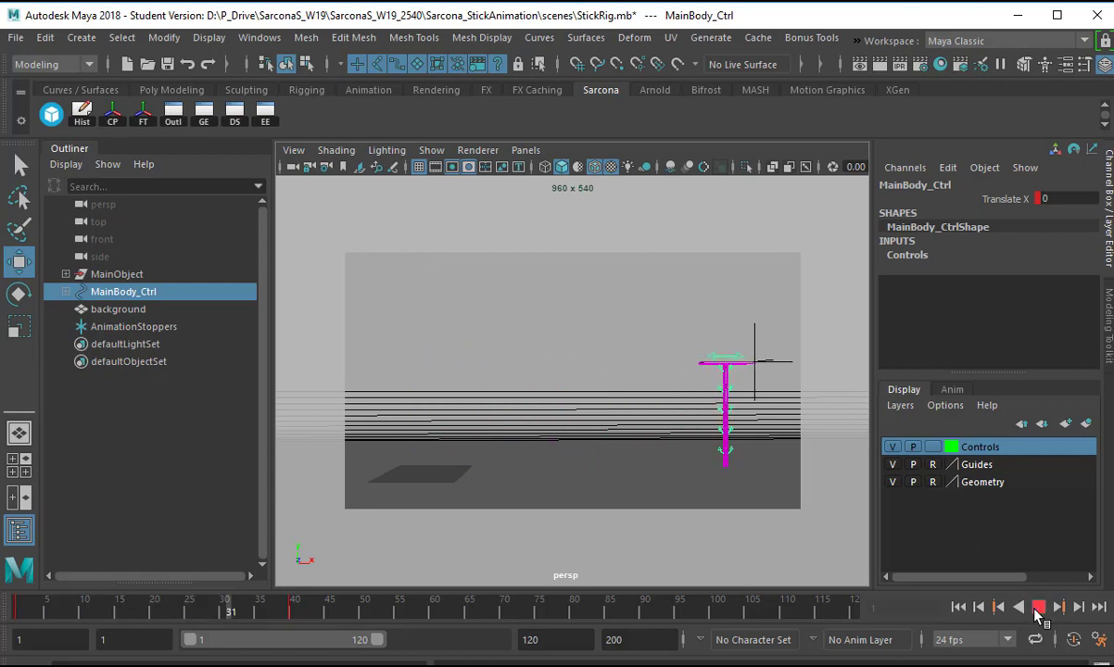
left_click(1038, 608)
left_click(960, 608)
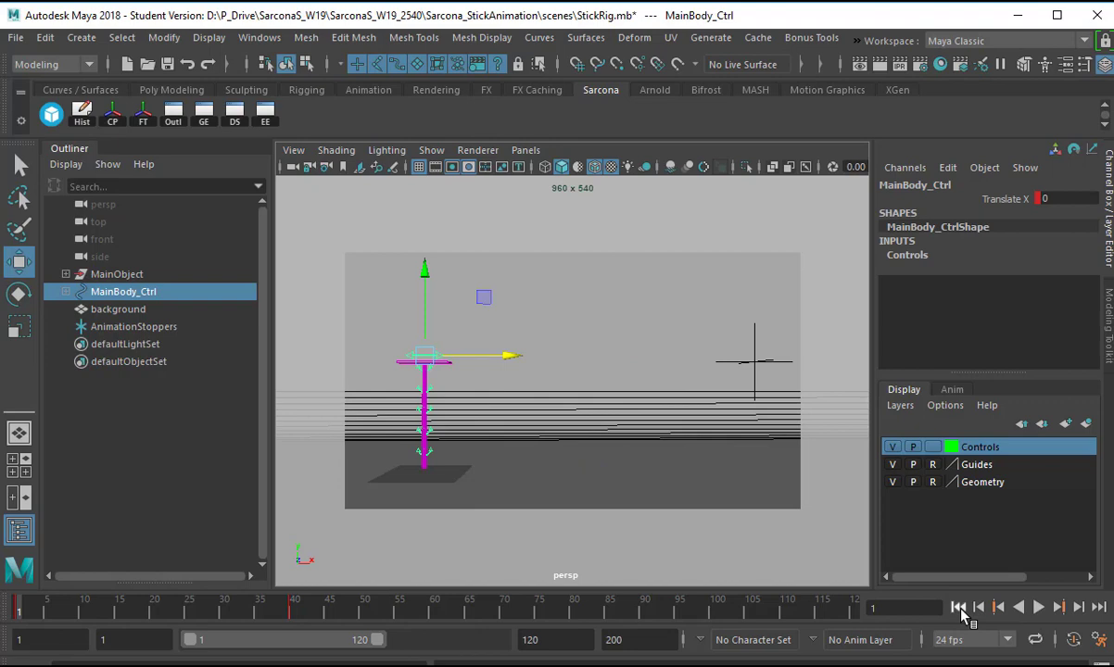
left_click(1038, 608)
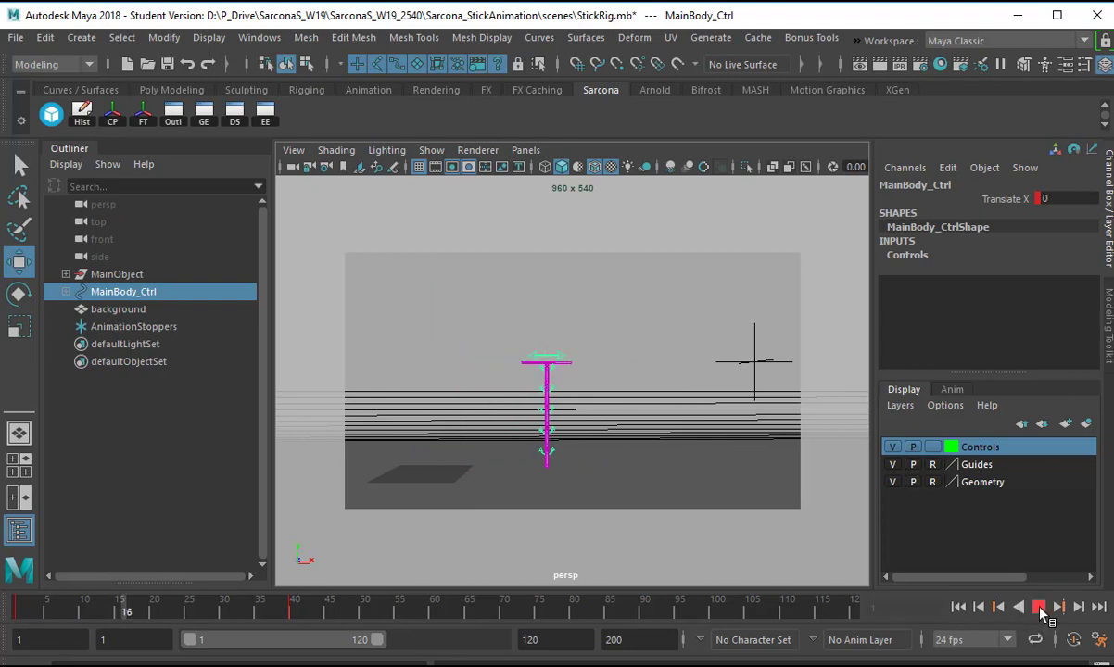
left_click(1038, 608)
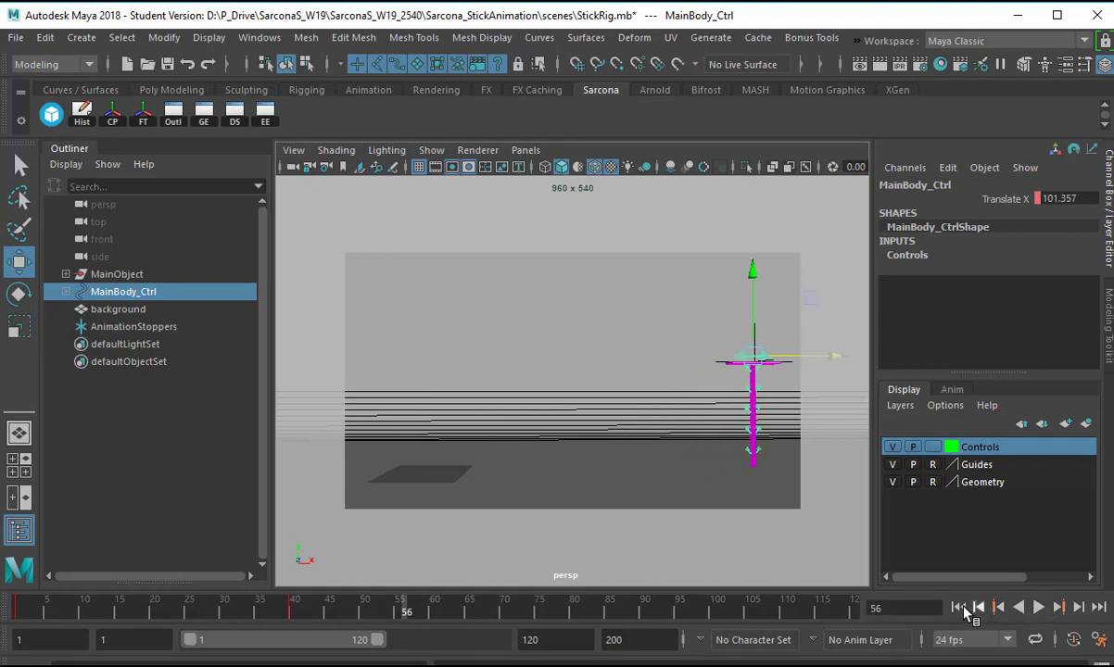
left_click(960, 608)
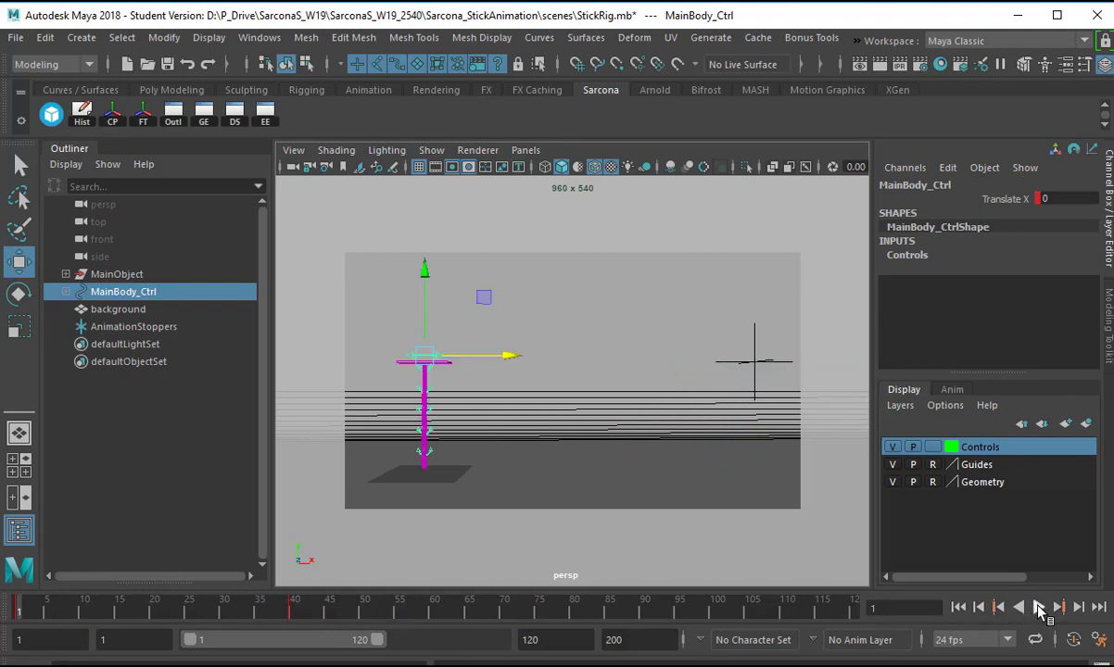
left_click(1038, 608)
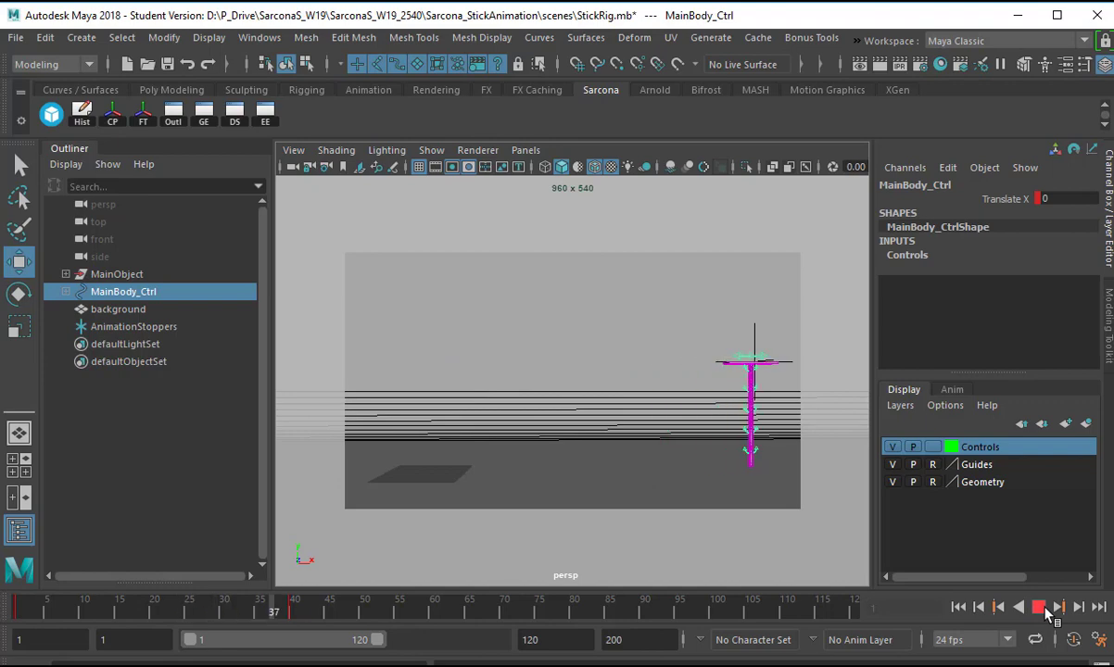
left_click(1038, 608)
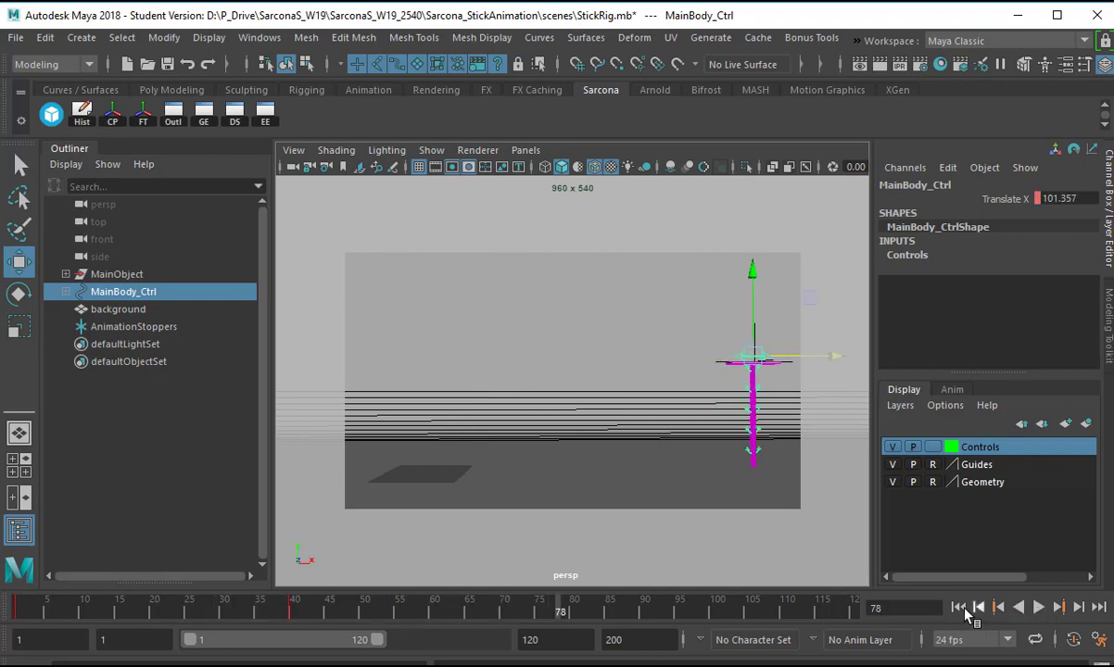
left_click(960, 609)
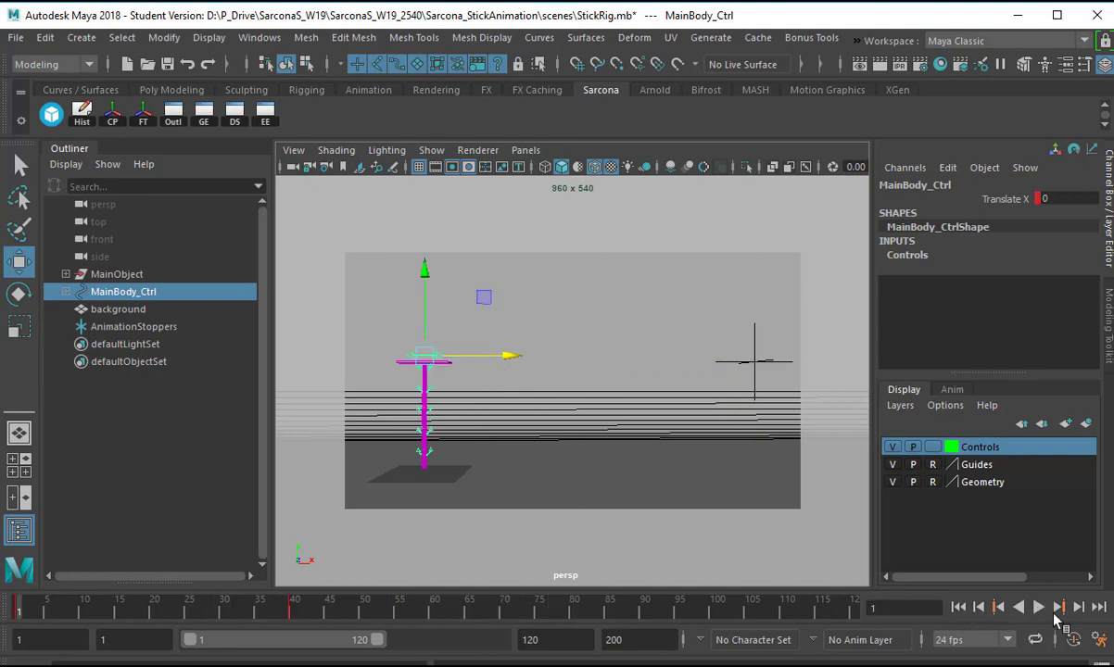
left_click(1038, 608)
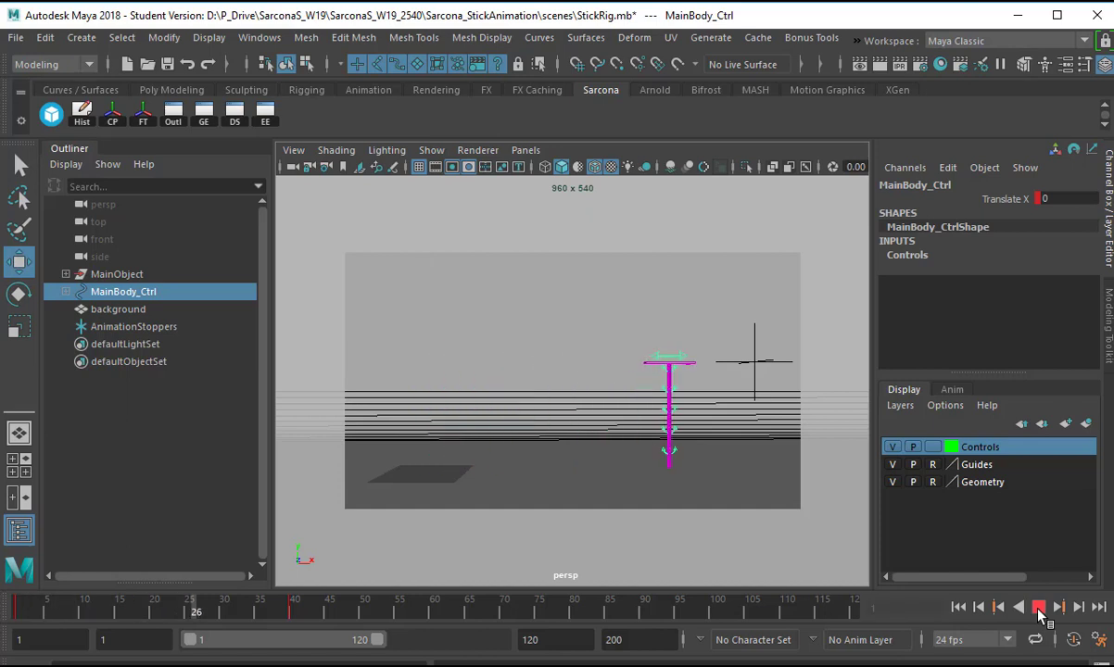
left_click(1038, 608)
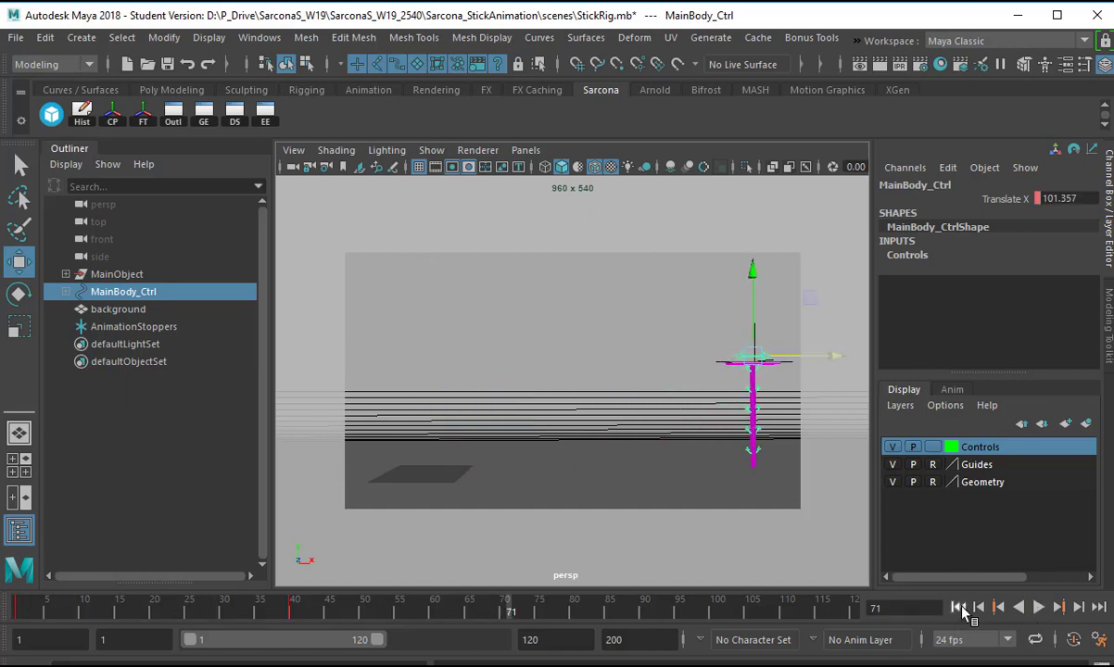
left_click(960, 608)
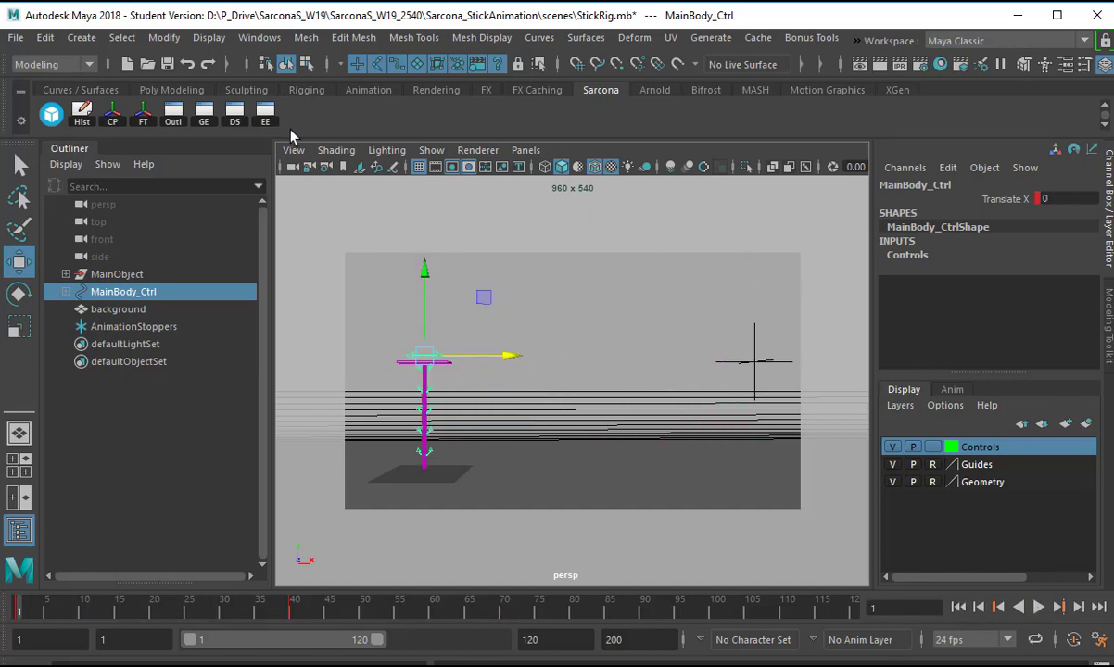
- In the Graph Editor, steepen the incoming tangent of MainBody_Ctrl's Translate X key at frame 40 so the stick accelerates until it stops
left_click(204, 115)
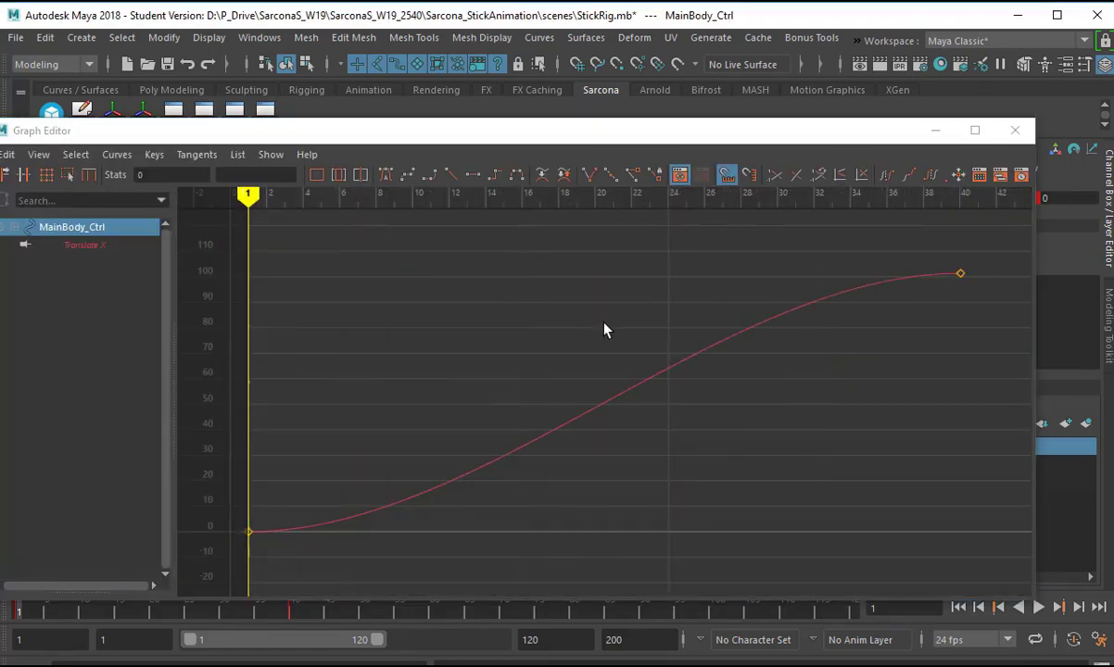
left_click(534, 440)
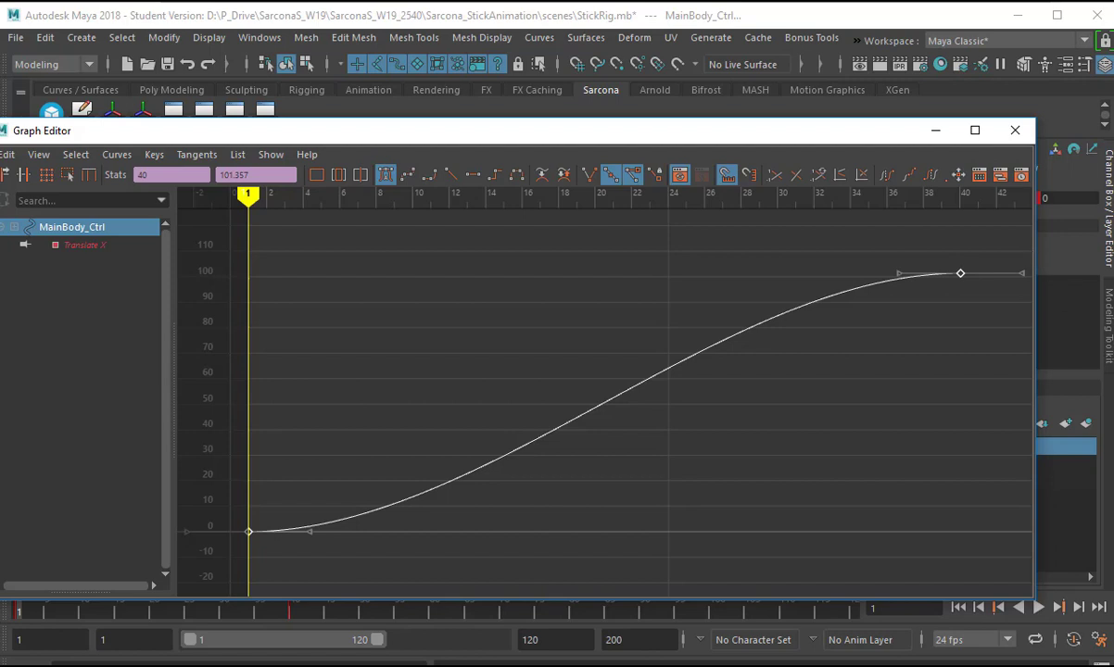
left_click_drag(906, 308, 907, 312)
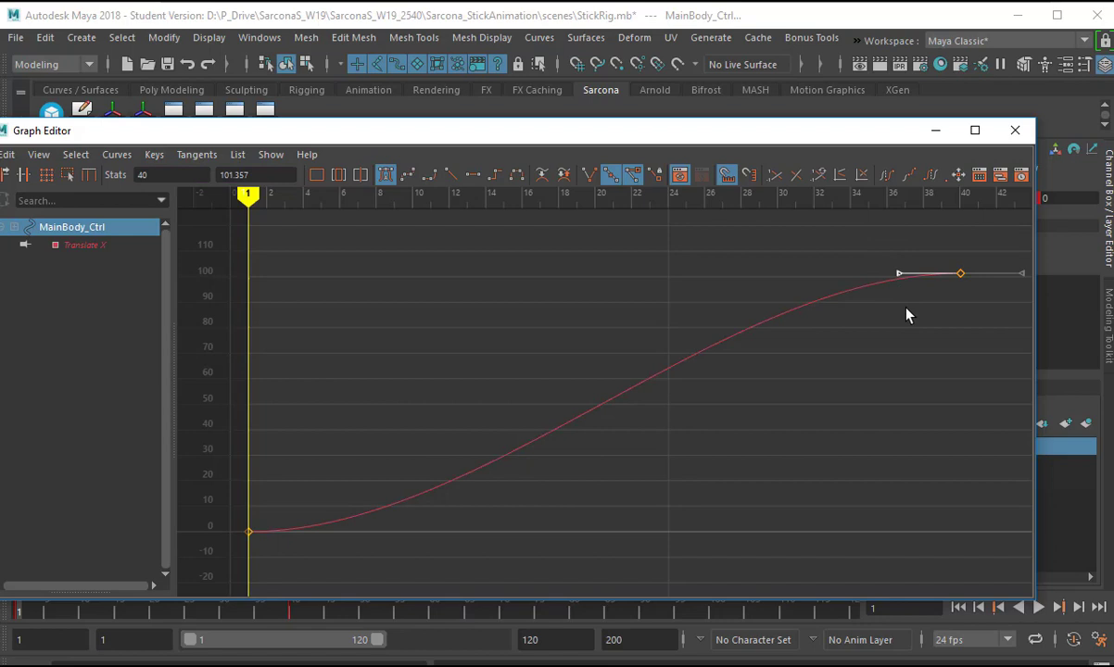
left_click_drag(864, 237, 920, 304)
middle_click_drag(904, 339, 922, 393)
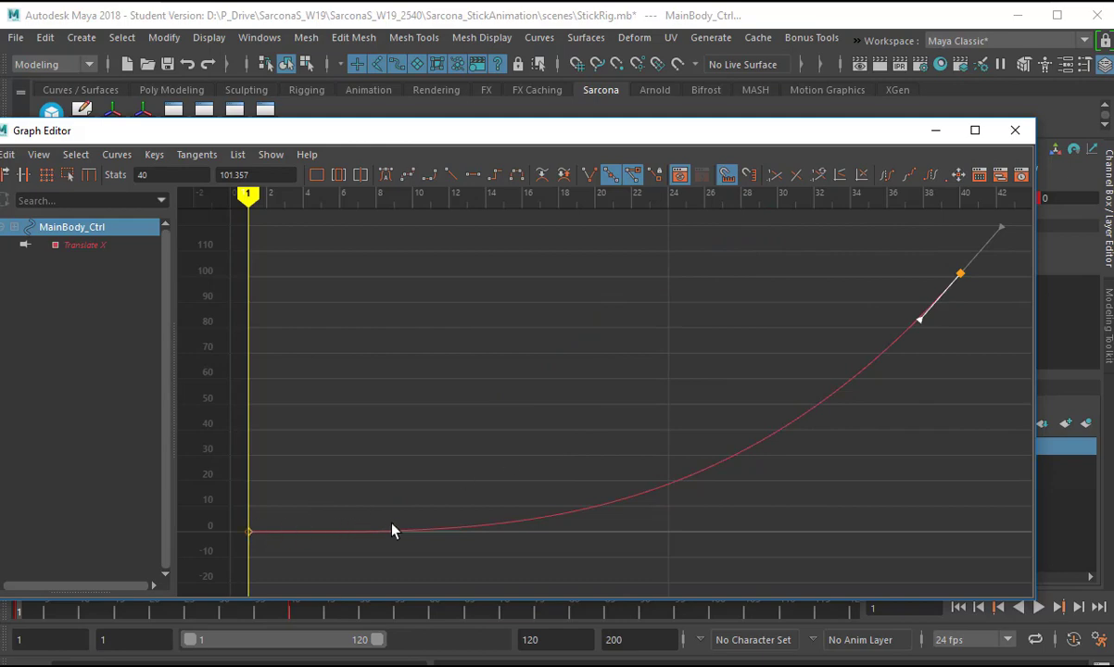
left_click(1015, 130)
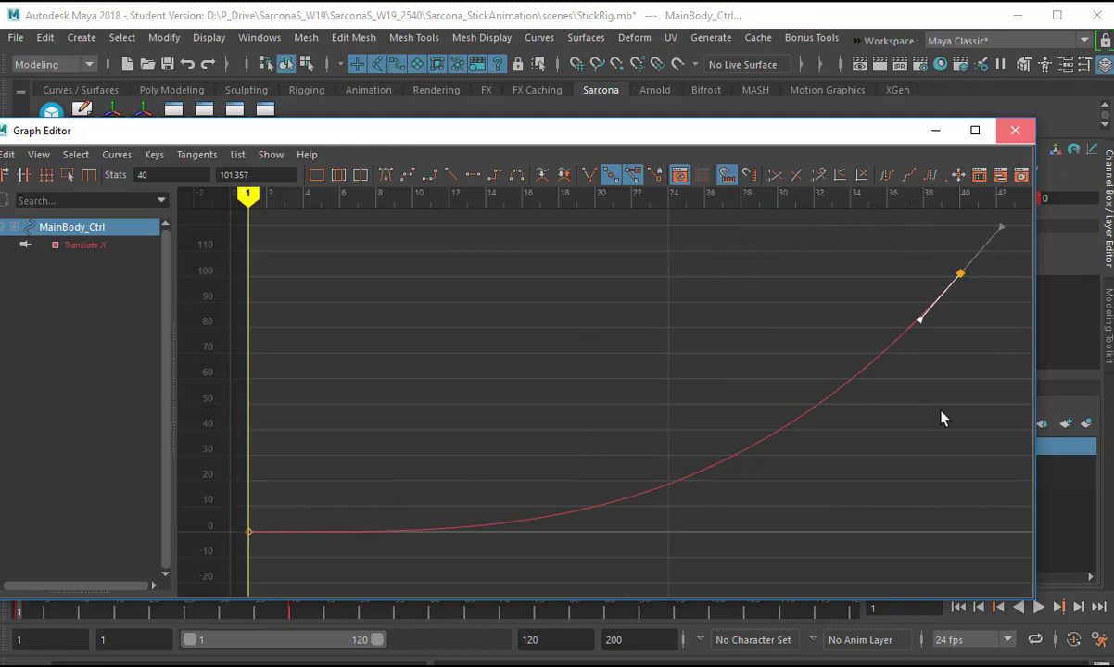
- Play the stick's motion with the edited curve twice to check the abrupt stop, and return to frame 1
left_click(1039, 608)
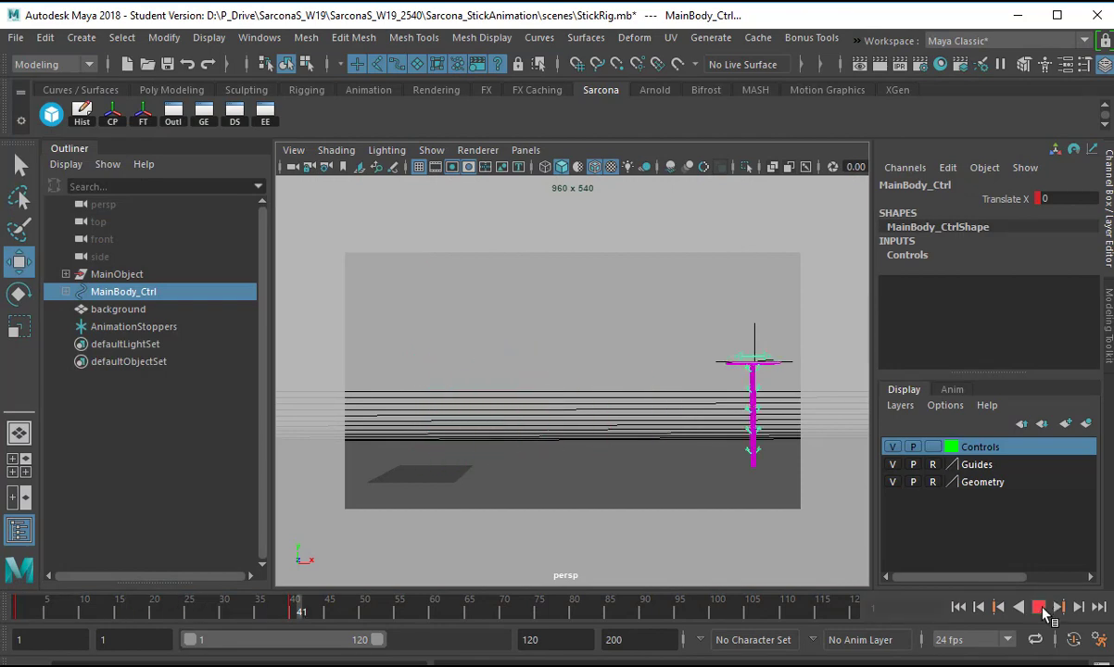
left_click(1039, 607)
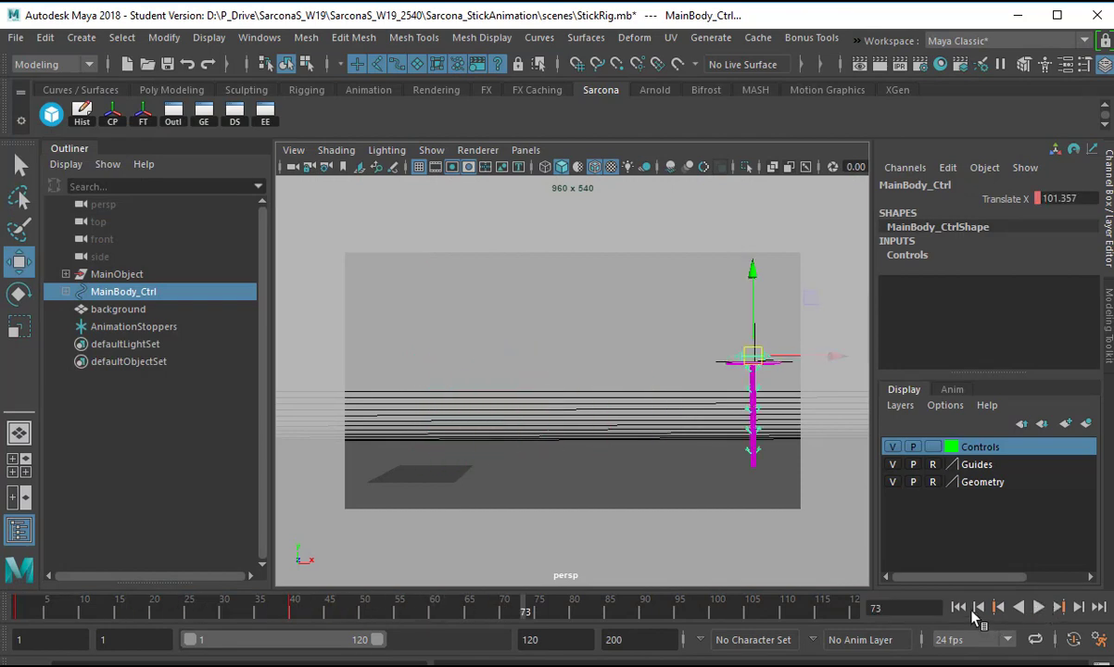
left_click(979, 607)
left_click(1036, 610)
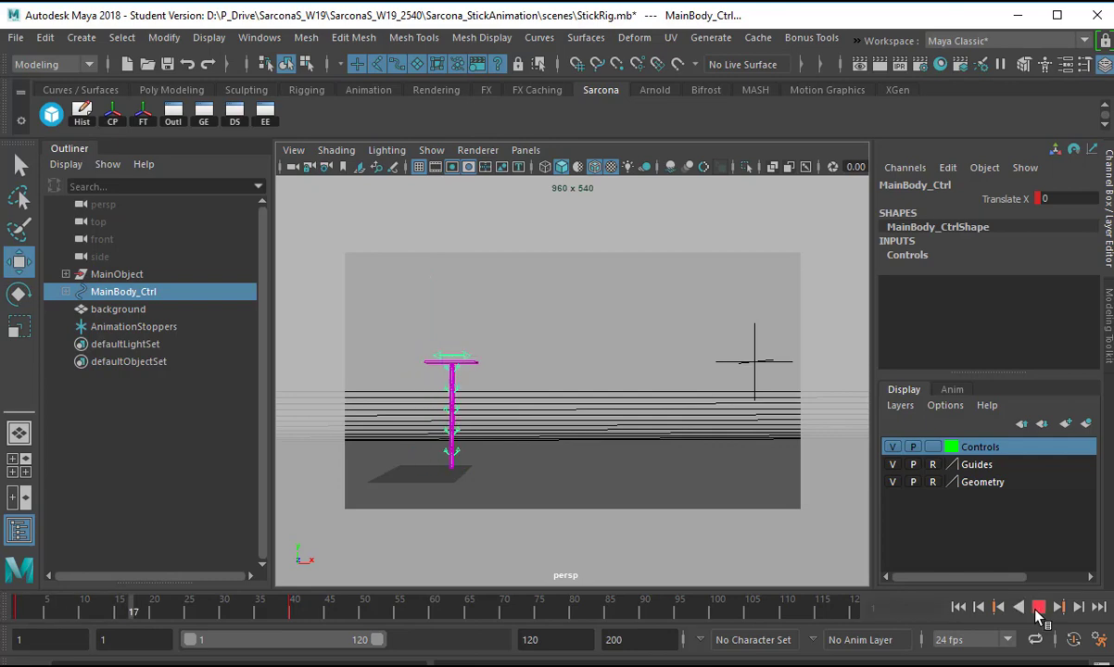
left_click(1037, 610)
left_click(958, 607)
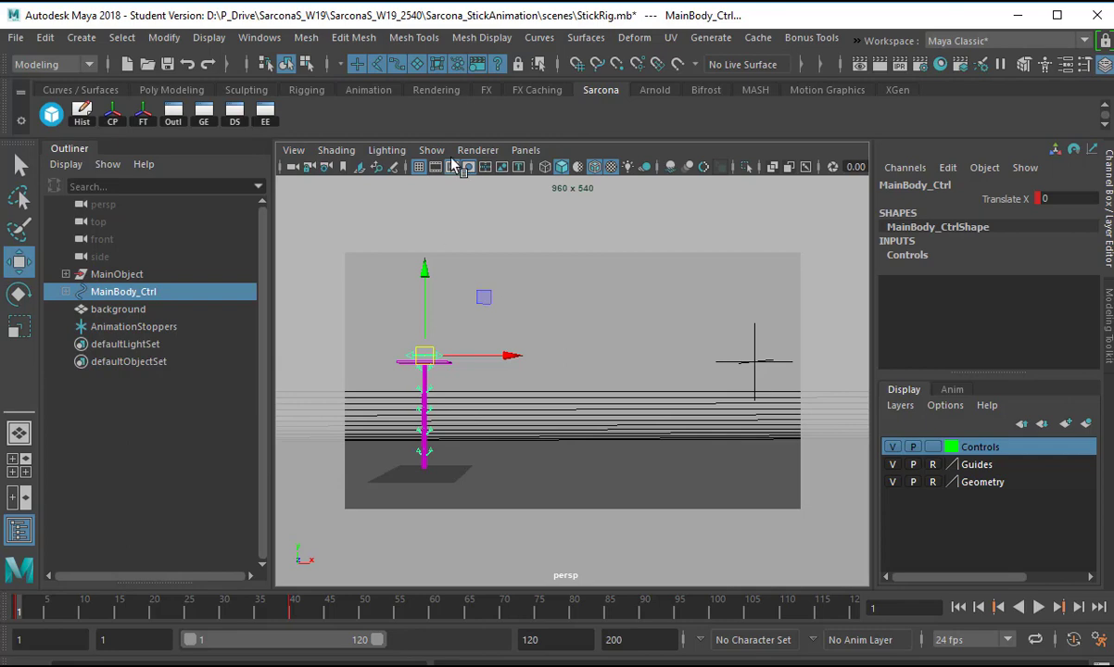
- In the Dope Sheet, move MainBody_Ctrl's frame 40 key to frame 20 to shorten the slide, and close the editor
left_click(234, 112)
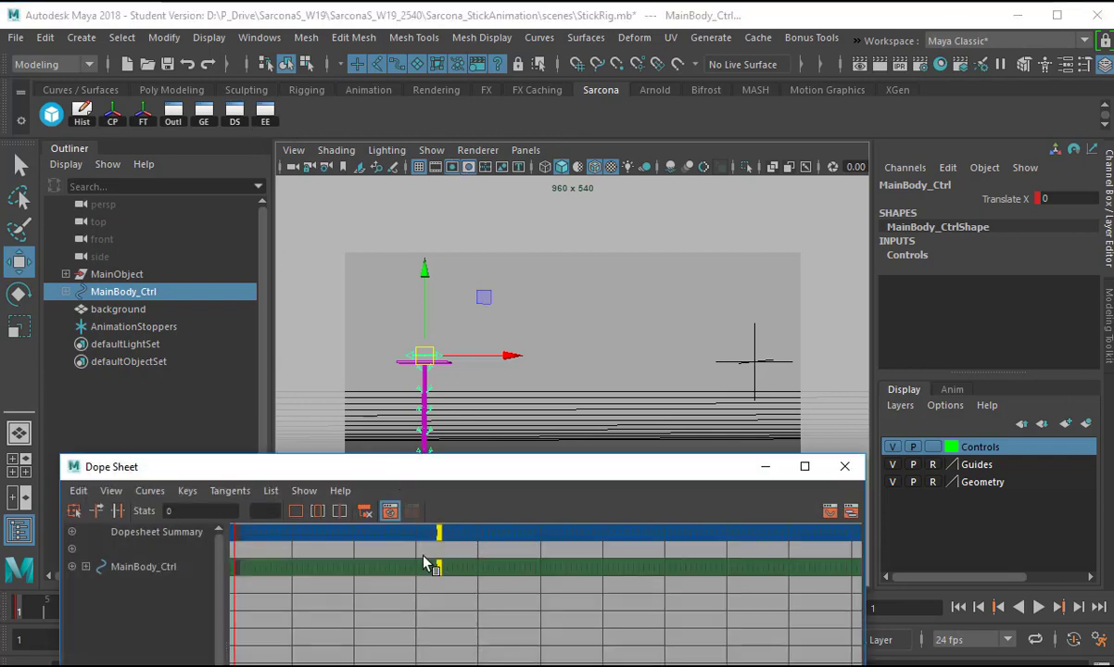
left_click_drag(427, 467, 419, 221)
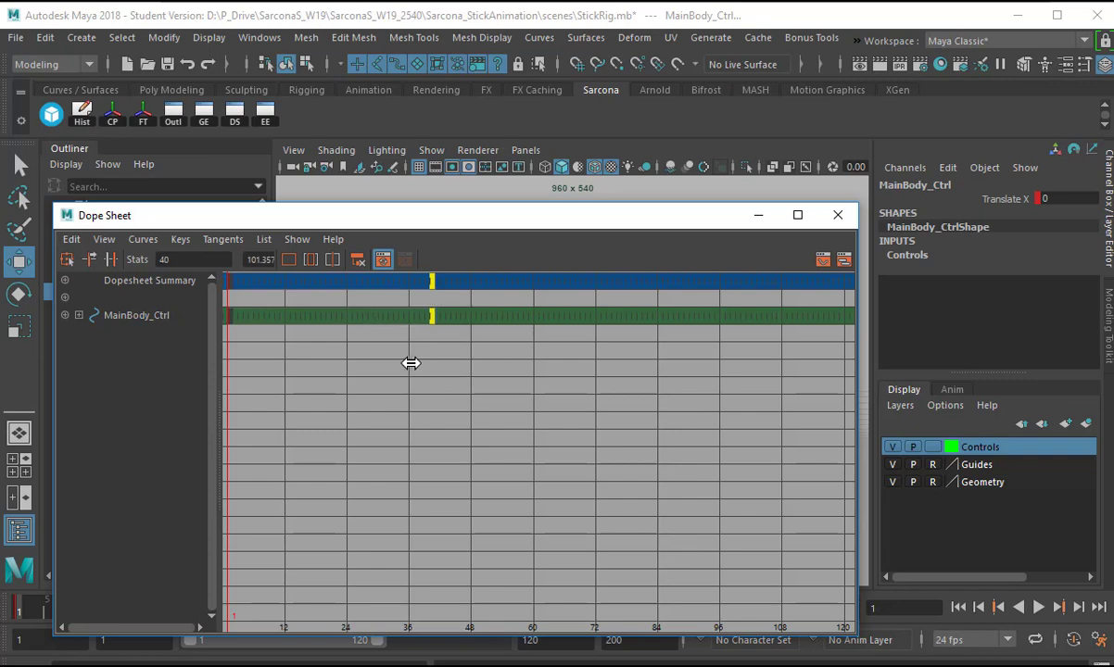
middle_click_drag(407, 363, 314, 353)
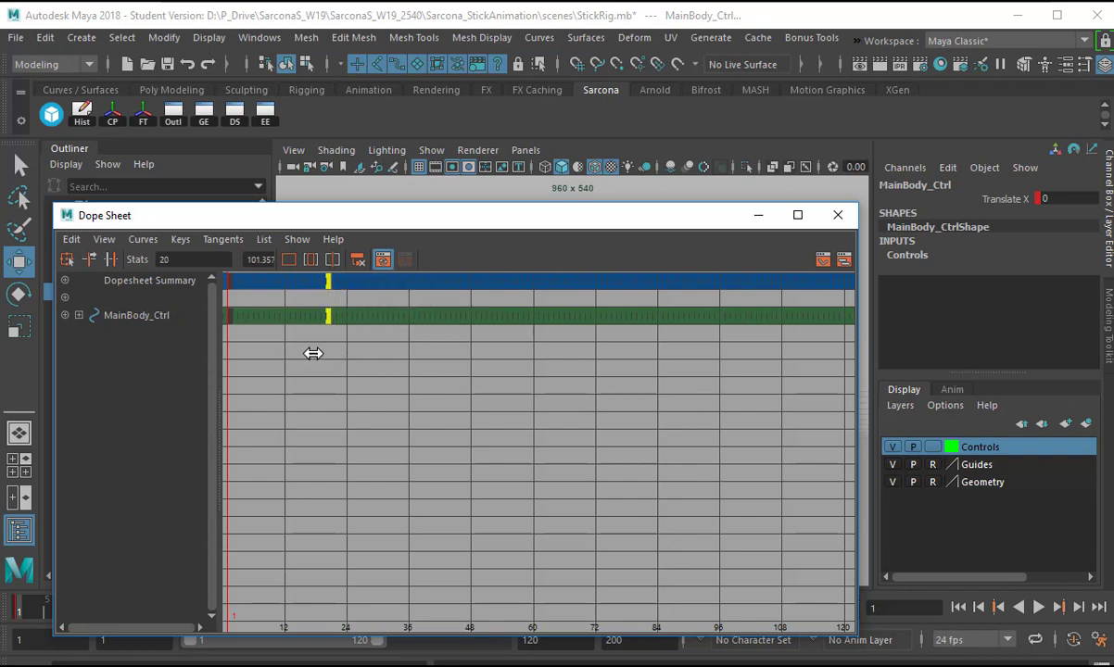
left_click(839, 215)
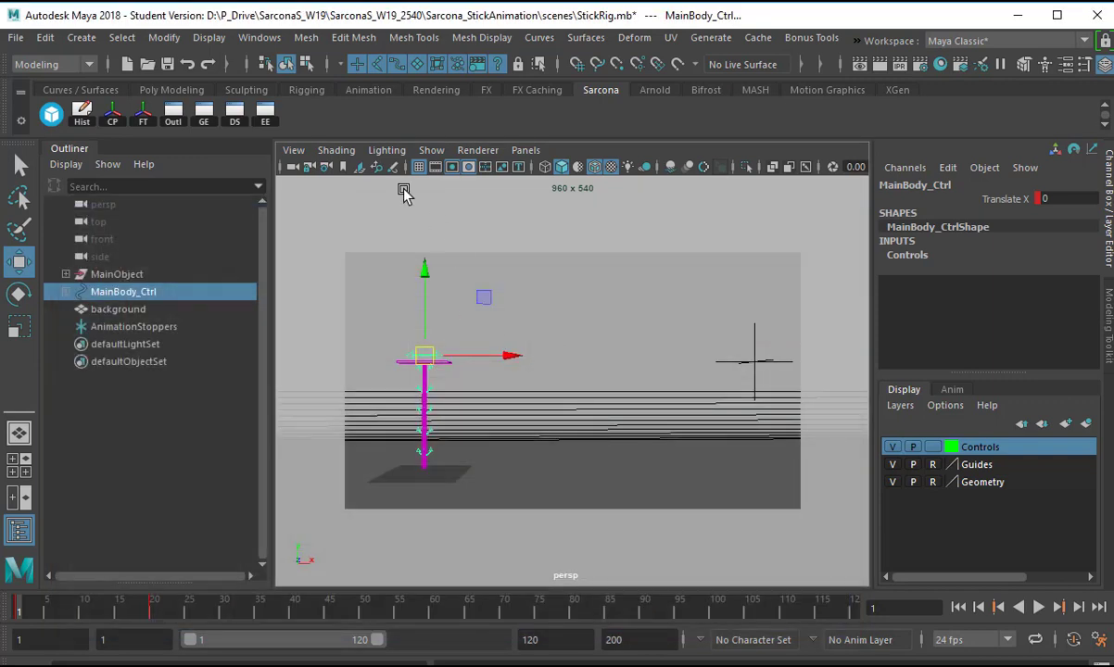
- In the Graph Editor, steepen the incoming tangent of MainBody_Ctrl's Translate X key at frame 20, and close the editor
left_click(202, 111)
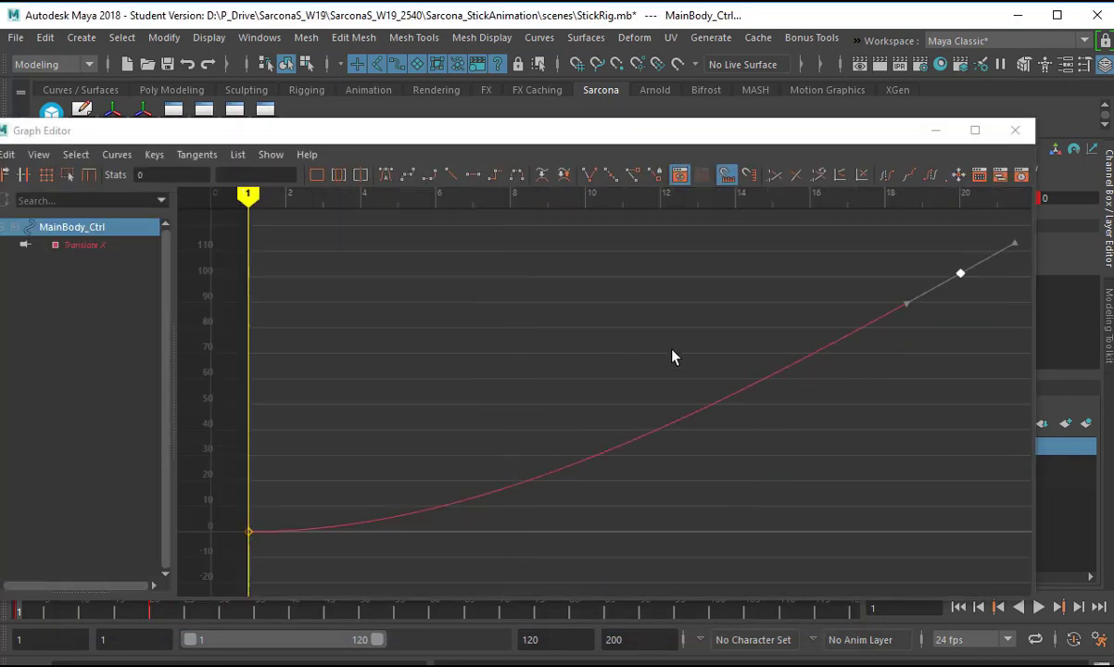
left_click(883, 304)
left_click_drag(920, 336, 919, 337)
middle_click_drag(916, 338, 920, 355)
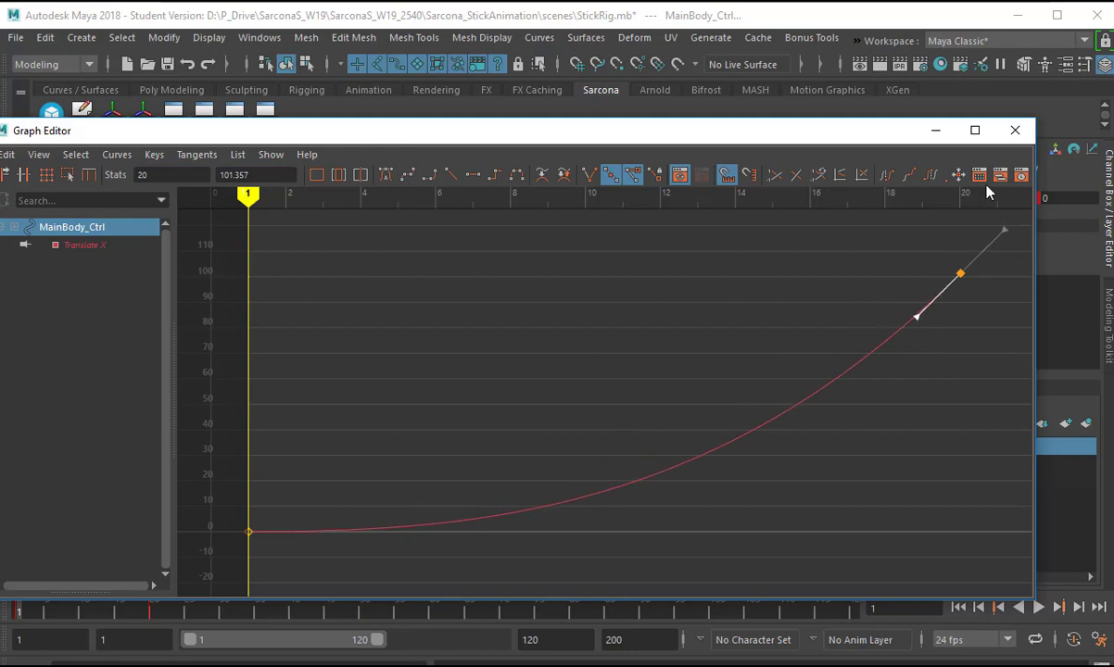
left_click(1015, 130)
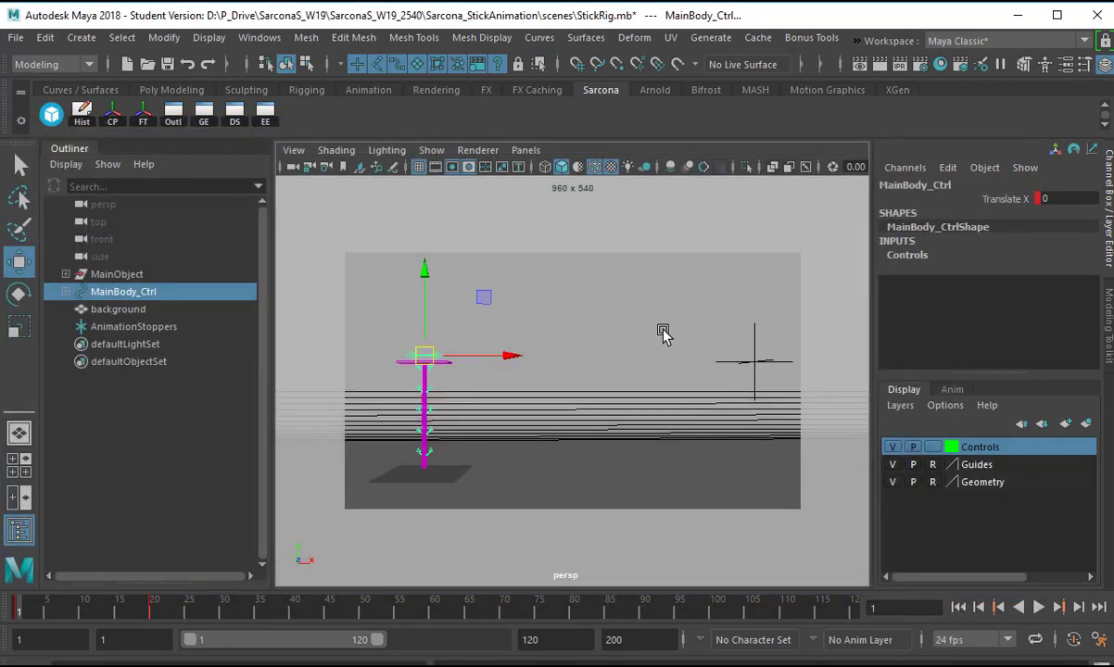
- Play the shortened 20-frame slide twice to check its speed and abrupt stop, and return to frame 1
key("alt+v")
key("alt+v")
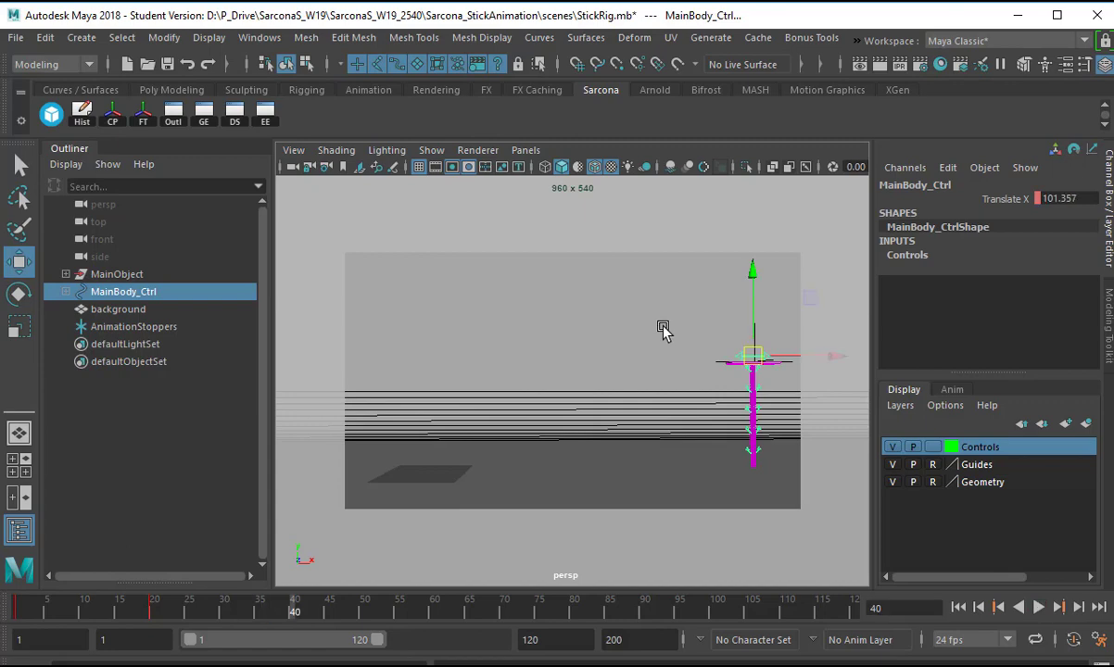
left_click(958, 608)
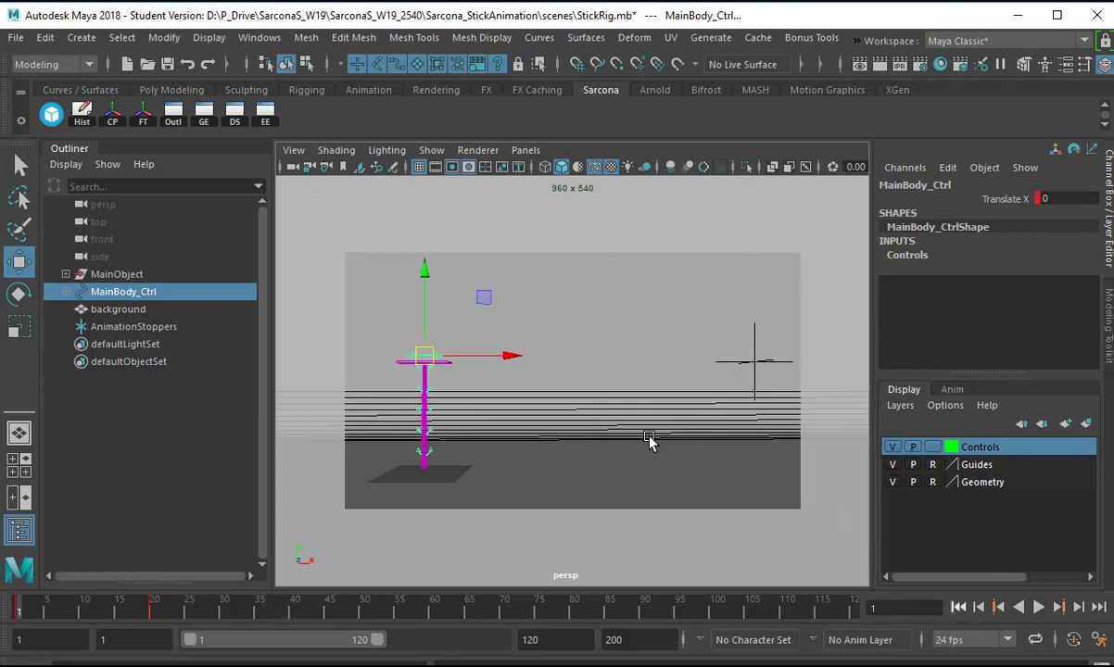
key("alt+v")
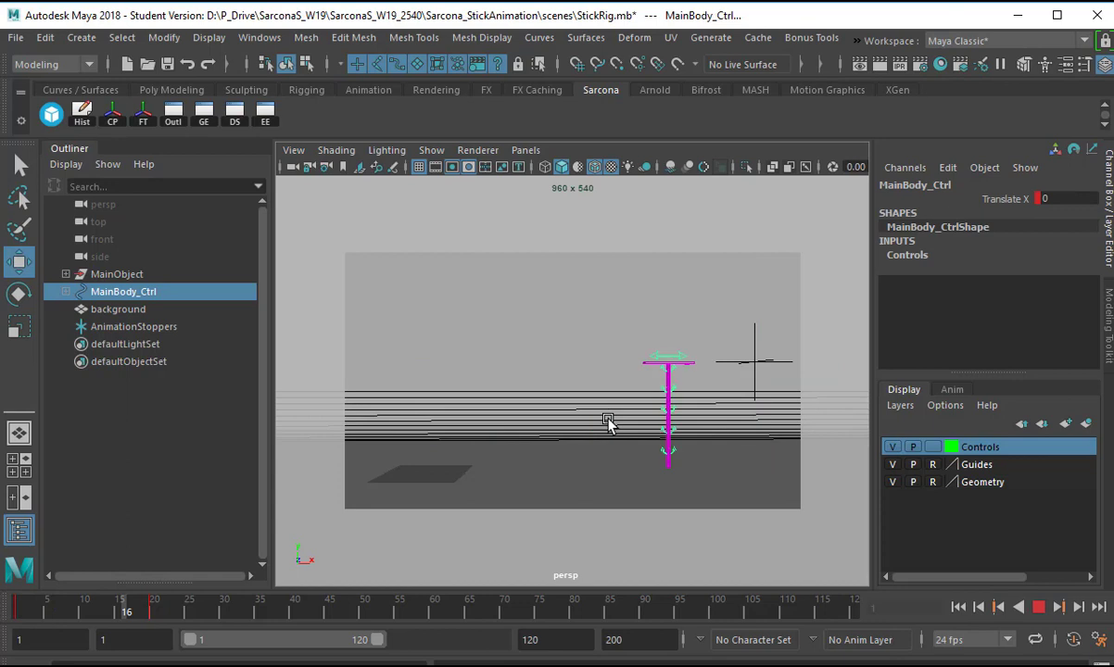
key("alt+v")
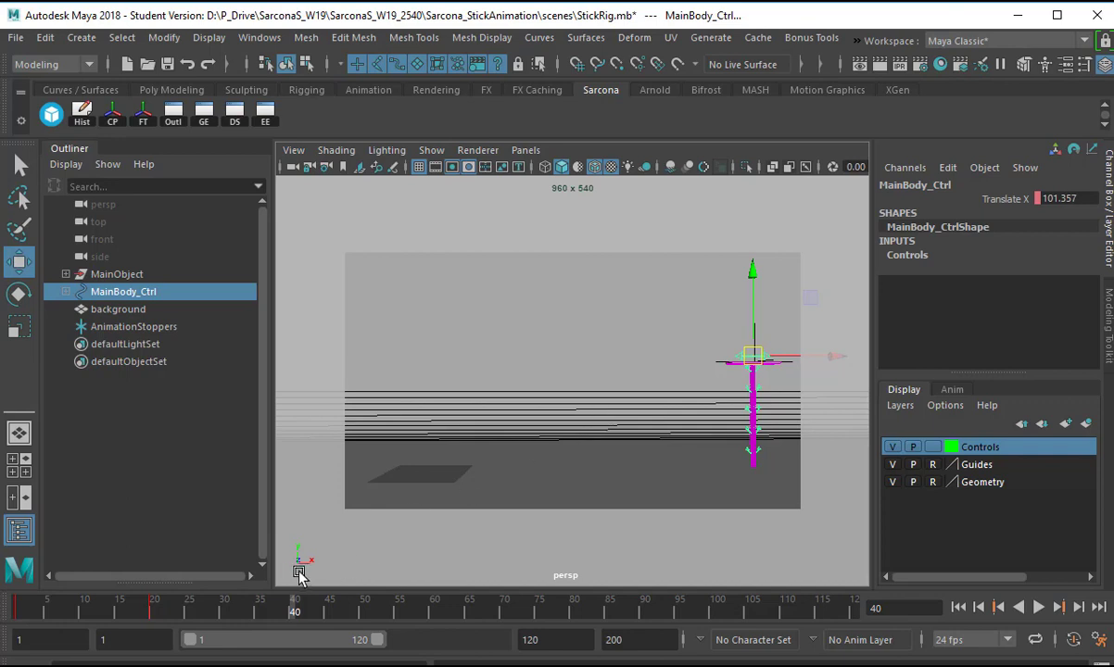
left_click(19, 608)
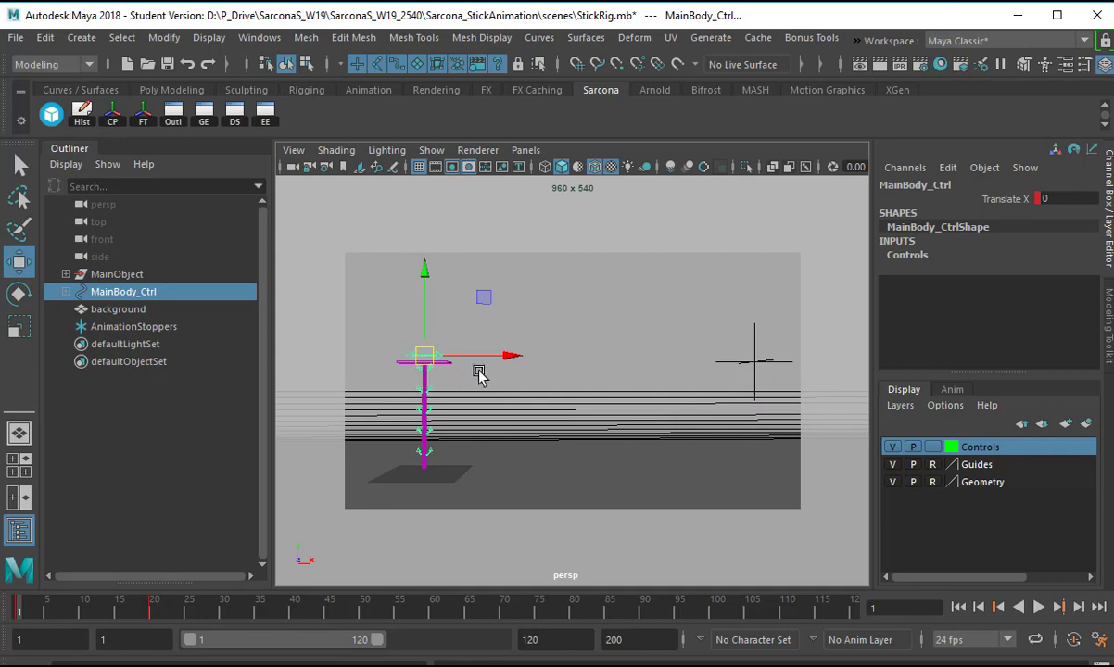
- Deselect and reselect MainBody_Ctrl in a closer view of the stick to examine which parts it controls
middle_click_drag(441, 381, 607, 368, "alt")
right_click_drag(607, 368, 671, 366, "alt")
middle_click_drag(671, 366, 581, 408, "alt")
key("q")
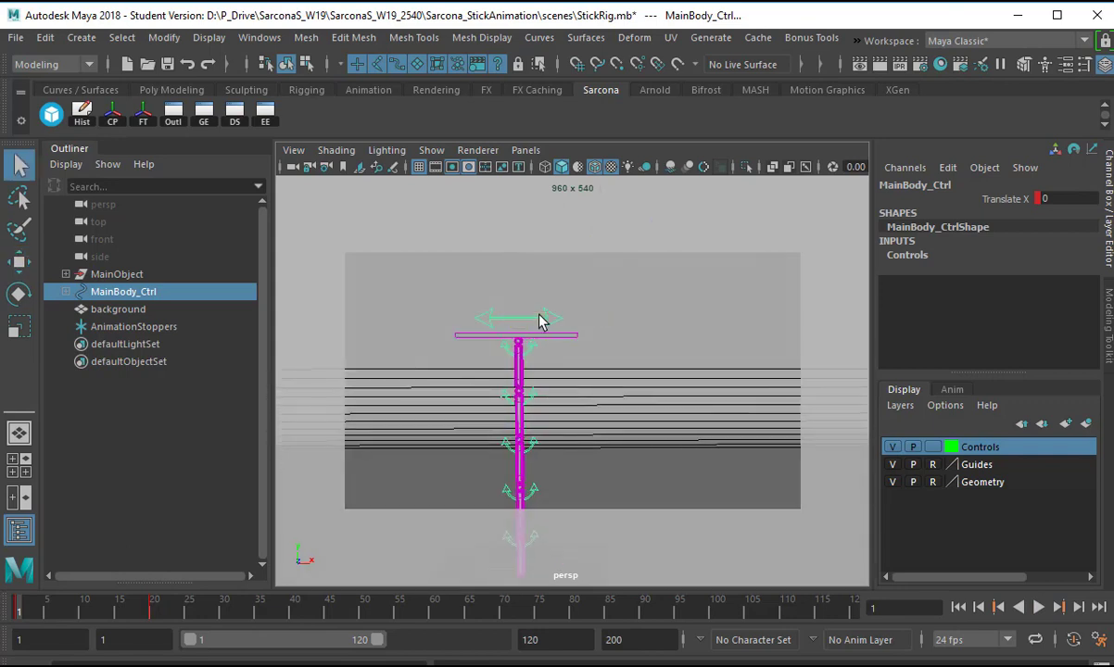
left_click(545, 325)
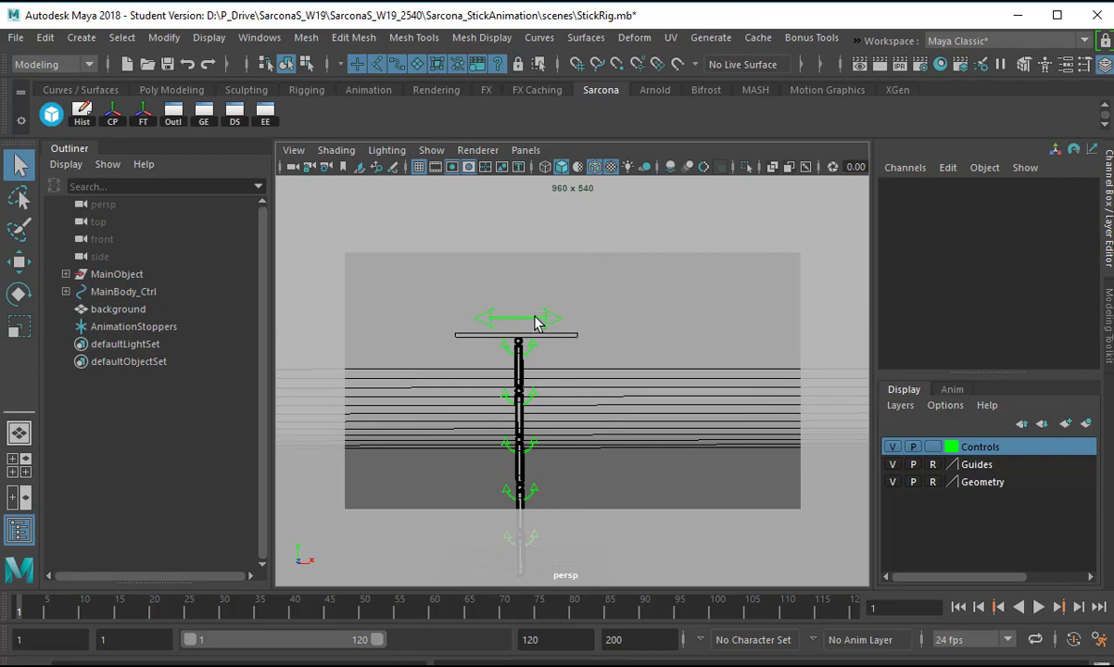
left_click(535, 321)
left_click_drag(510, 323, 535, 301, "alt")
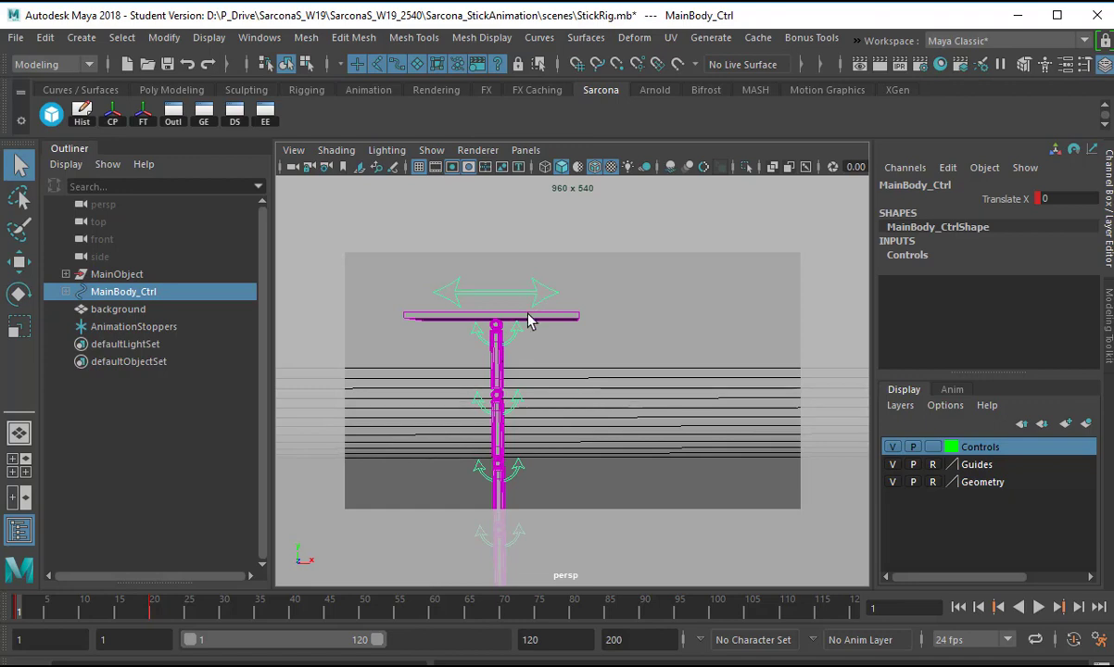
- Select Arm1_Ctrl through Arm4_Ctrl one after another down the stick to examine which segments each one controls
left_click(516, 343)
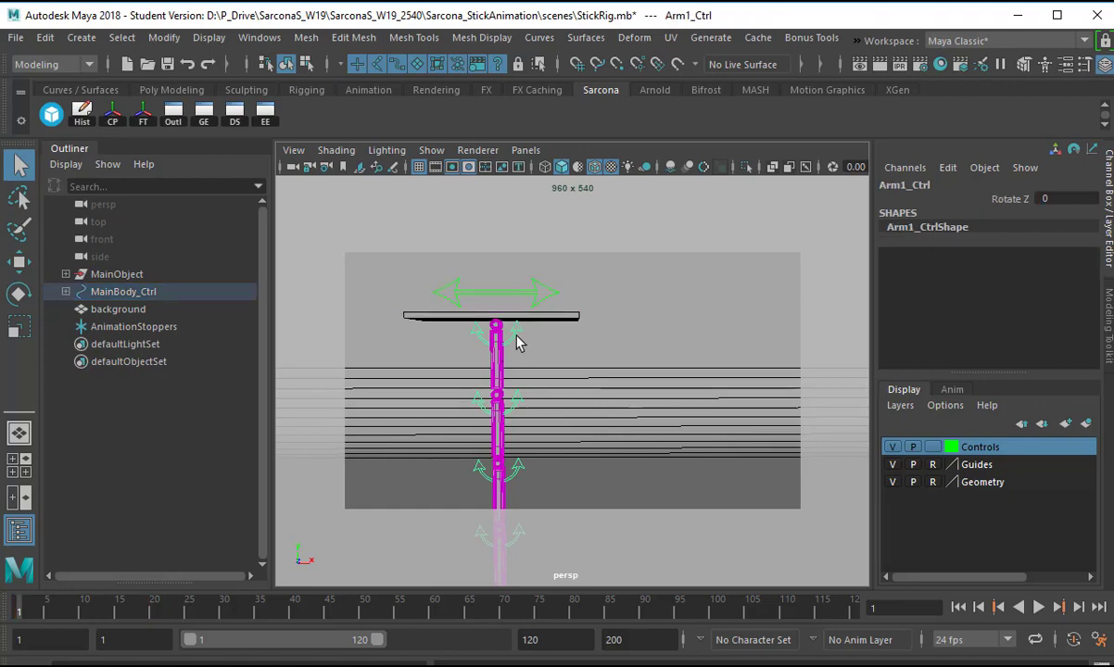
left_click(517, 405)
middle_click_drag(514, 417, 517, 361, "alt")
left_click(519, 405)
middle_click_drag(519, 417, 519, 354, "alt")
left_click(519, 410)
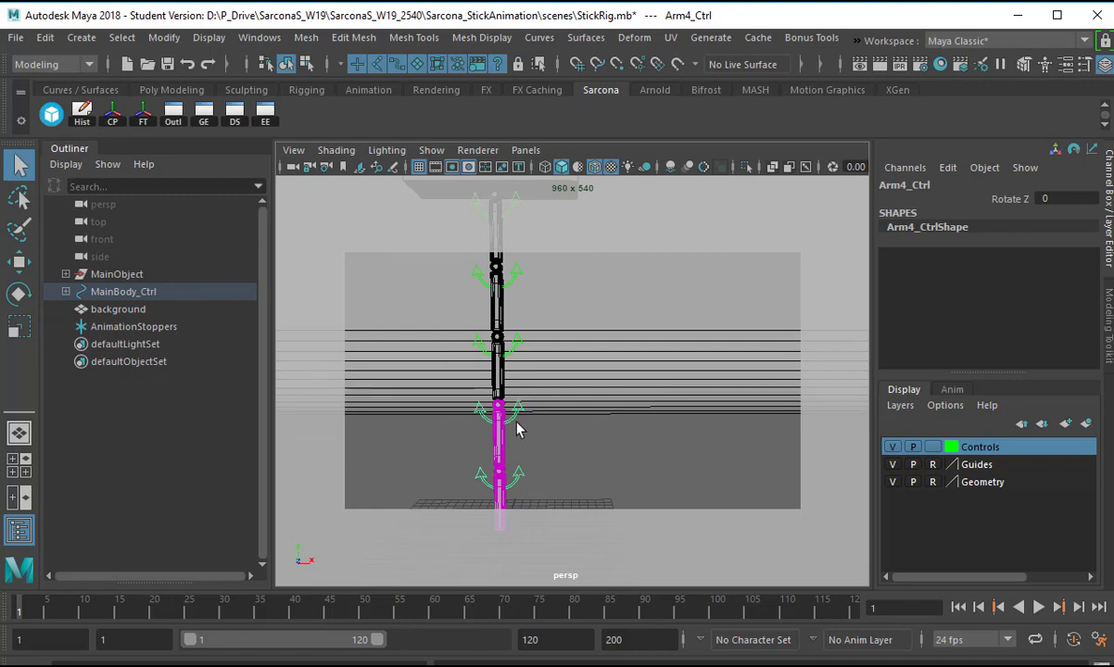
scroll(528, 394, "down", 5)
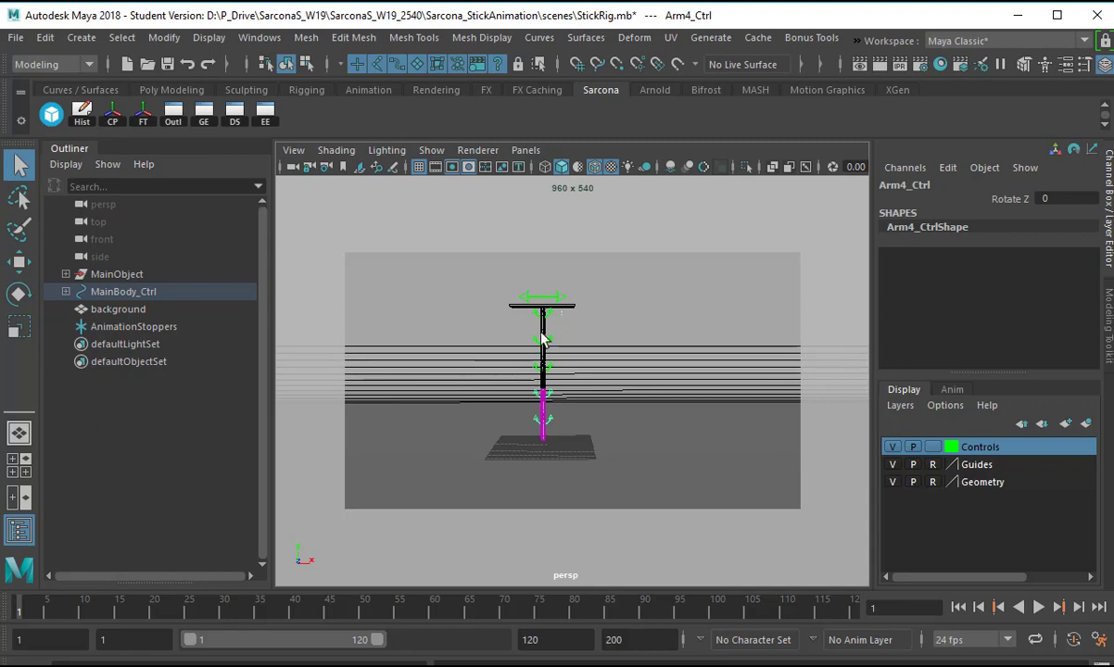
- Select all the stick's arm controls, key Rotate Z at 0 on frame 1, and rotate them to about -22.489 at frame 20
left_click_drag(553, 299, 531, 418)
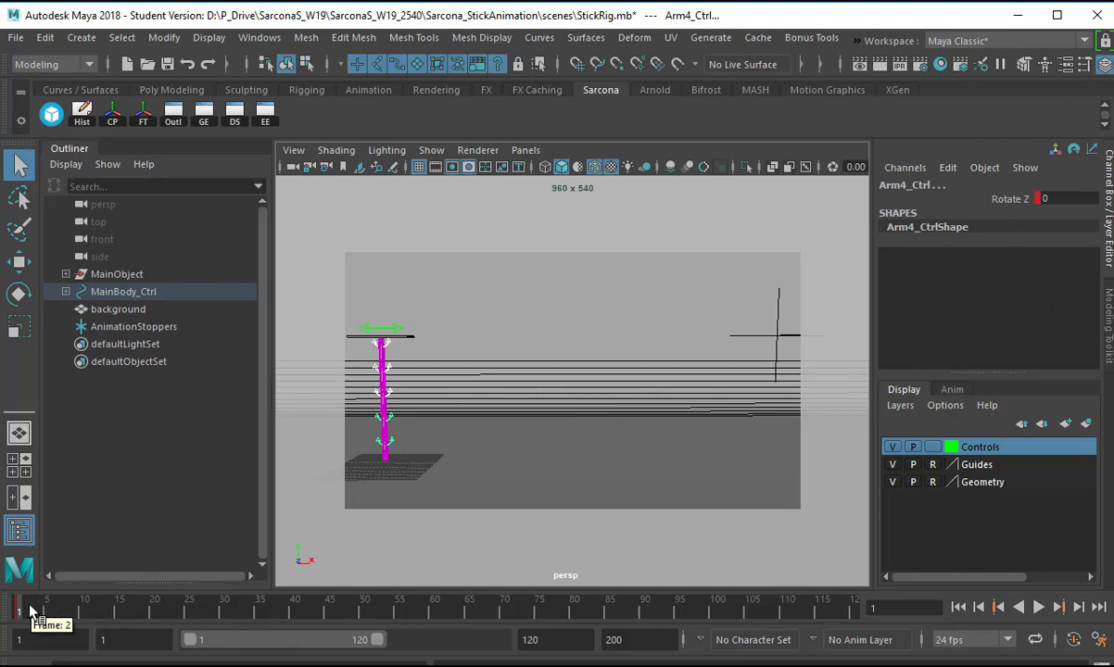
key("alt+v")
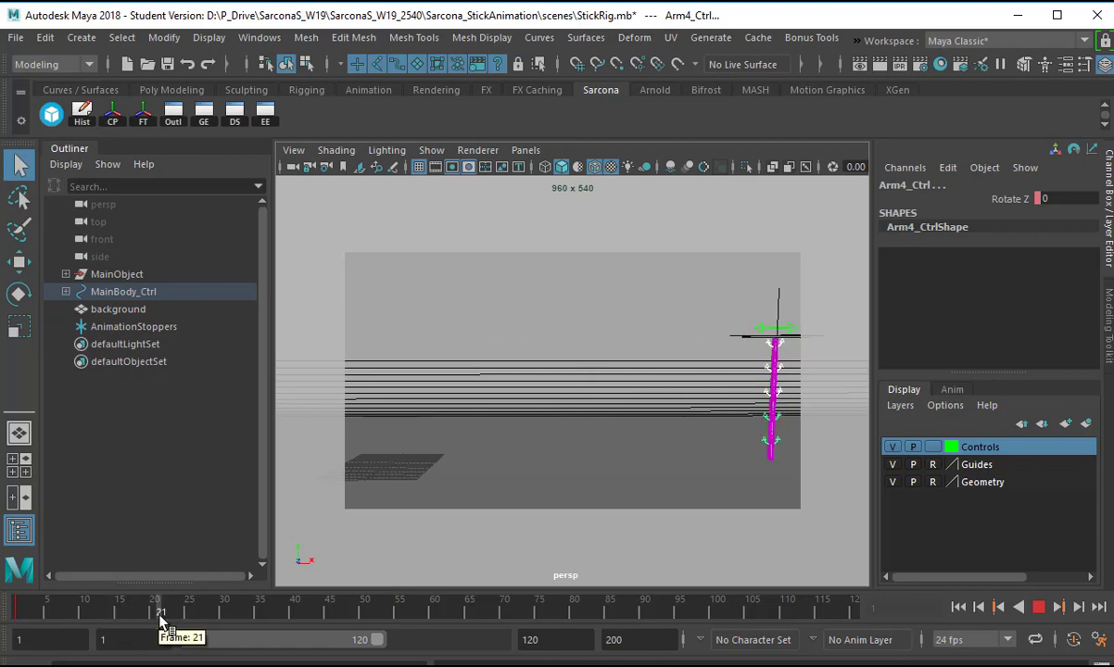
key("alt+v")
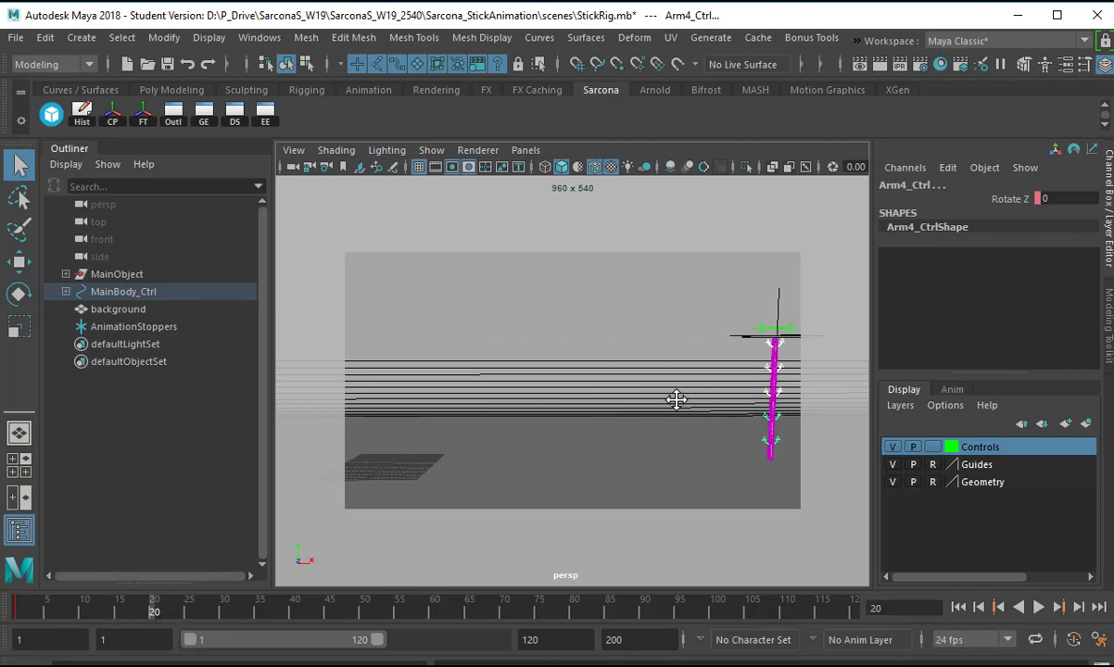
key("e")
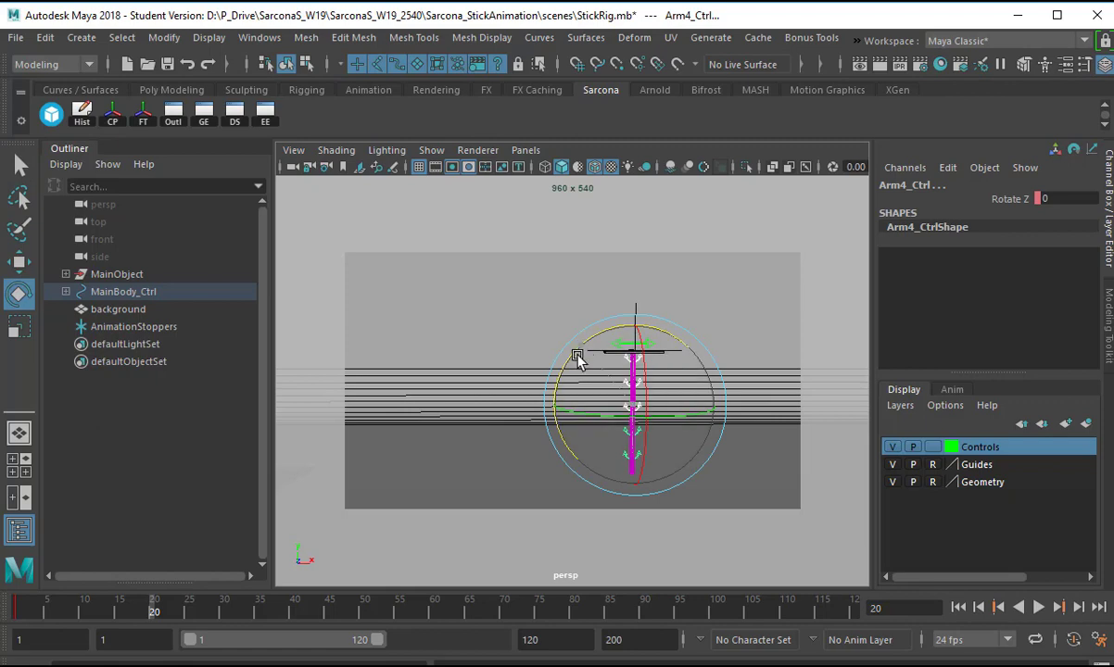
left_click_drag(577, 358, 619, 347)
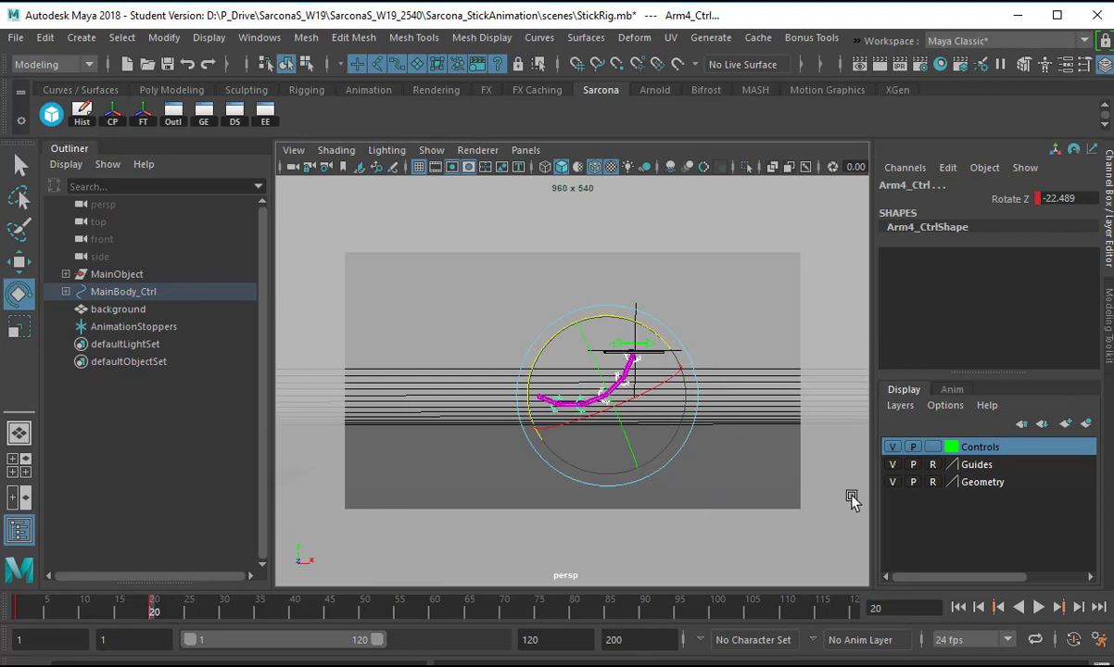
- Play the animation from frame 1 in a wider view to check how the arms bend during the slide
left_click(959, 608)
right_click_drag(654, 408, 546, 427, "alt")
middle_click_drag(574, 425, 652, 424, "alt")
key("alt+v")
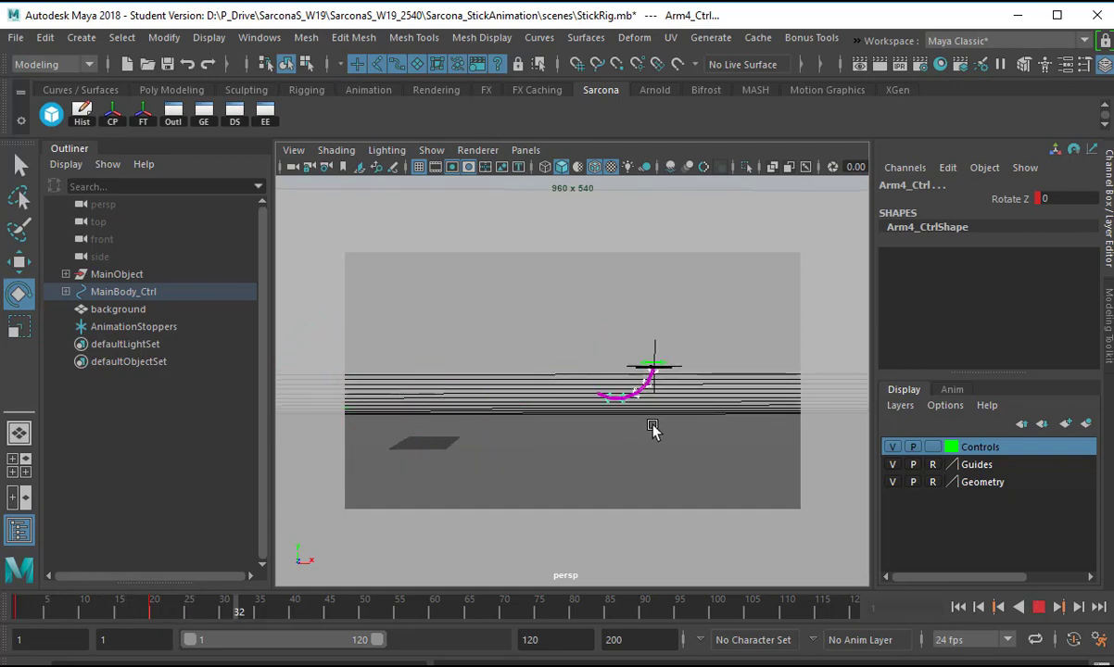
key("alt+v")
- At frame 25, swing the arm controls forward to about 21.993 in Rotate Z, and play back the motion
mouse_move(166, 607)
left_mouse_down()
mouse_move(20, 605)
mouse_move(212, 619)
mouse_move(186, 610)
left_mouse_up()
left_click_drag(595, 327, 609, 392)
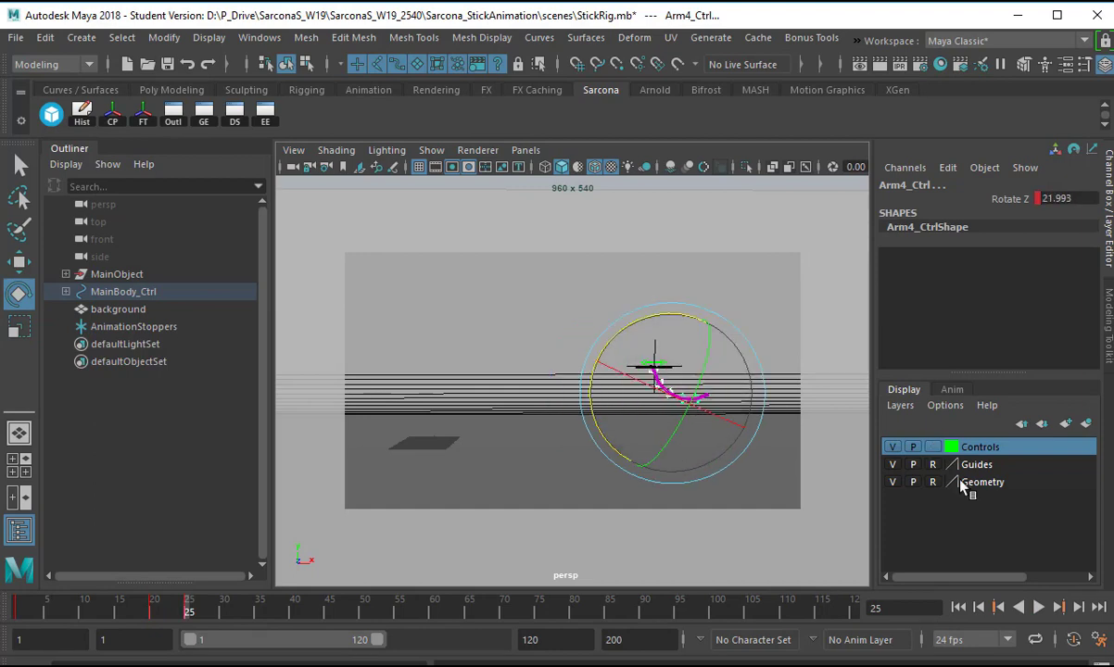
left_click(1038, 607)
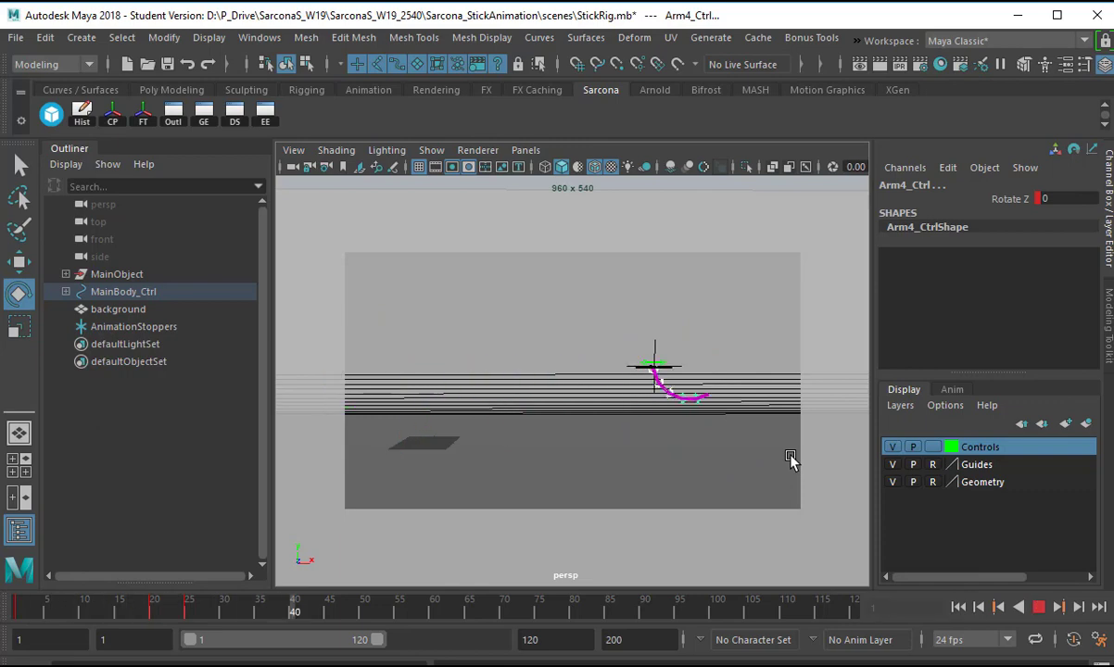
key("Escape")
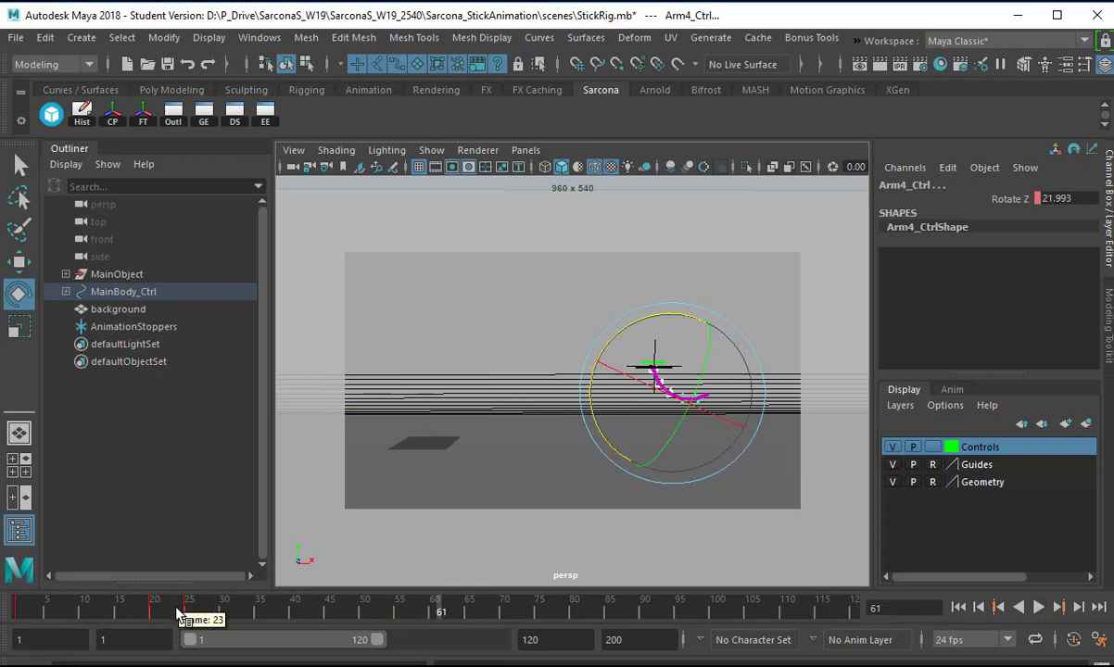
- Key the settling swing by rotating the arm controls at frame 30, and to about 6.762 in Rotate Z at frame 35
left_click_drag(176, 608, 223, 616)
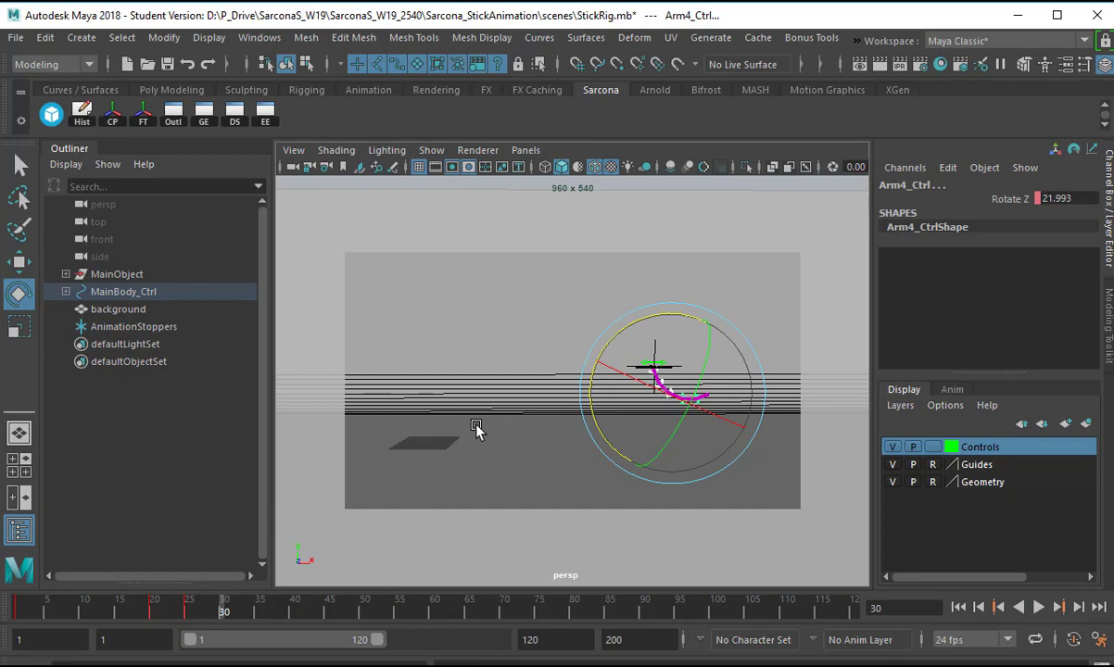
mouse_move(579, 336)
left_mouse_down()
mouse_move(632, 354)
mouse_move(594, 328)
mouse_move(576, 332)
left_mouse_up()
left_click(258, 610)
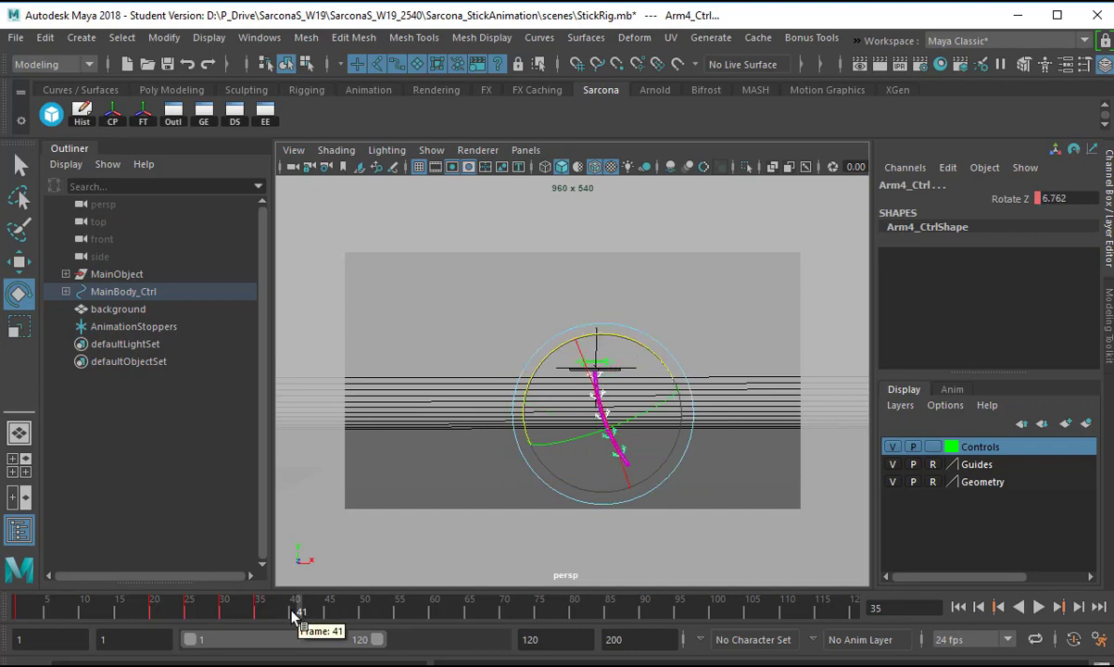
- Reduce the arm controls' swing to about 1.301 in Rotate Z at frame 40 and about -0.19 at frame 45
left_click(294, 610)
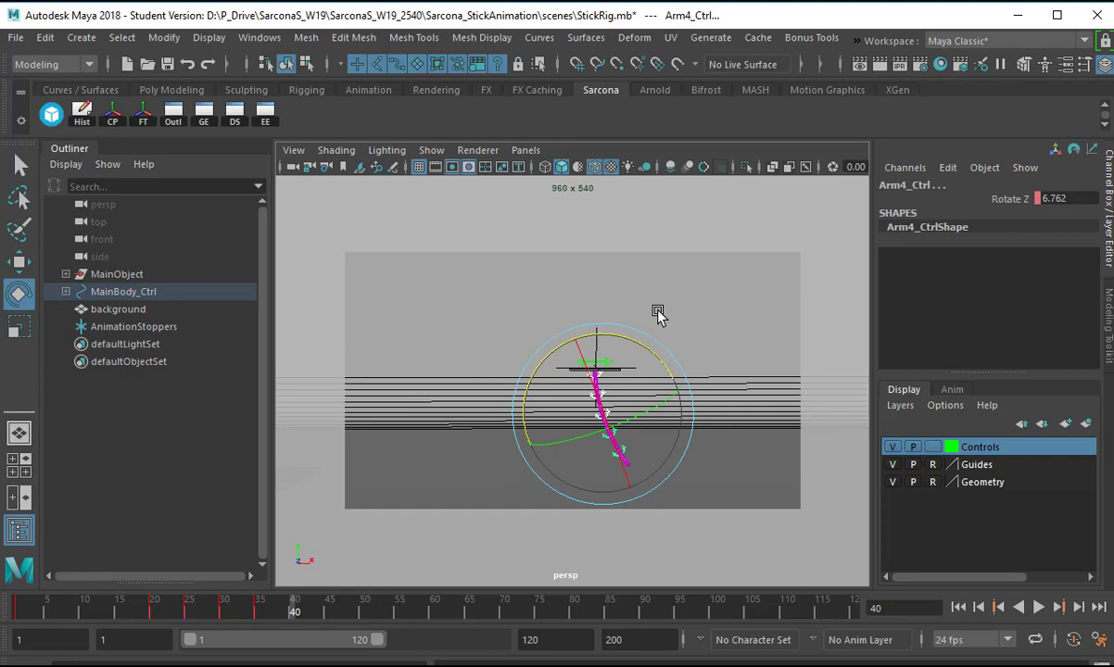
left_click_drag(651, 359, 656, 368)
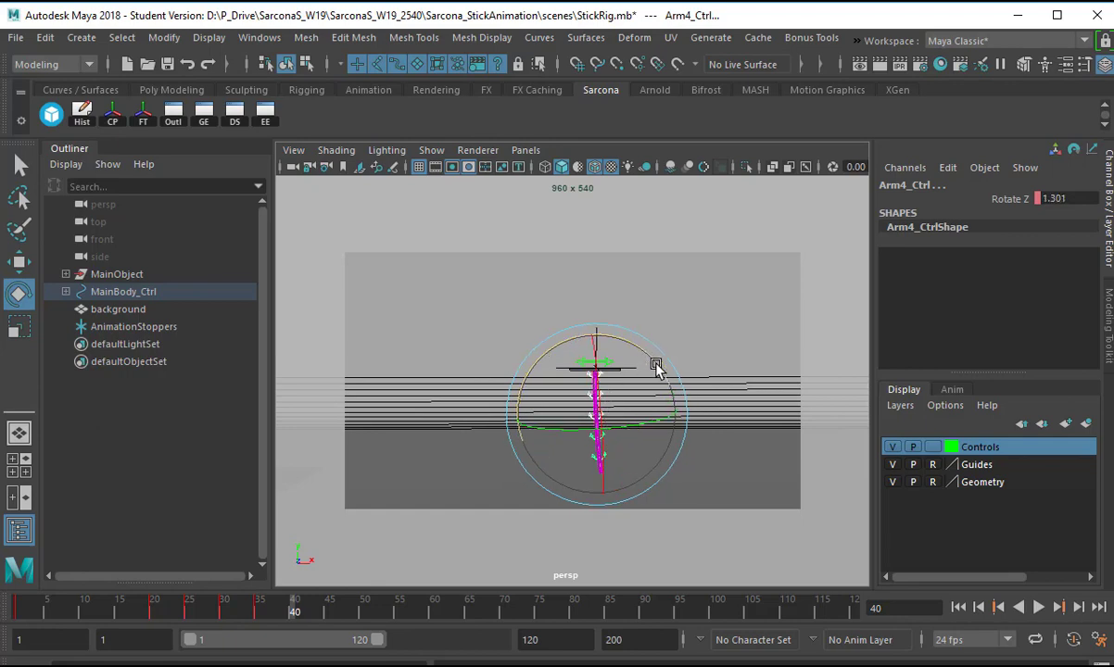
left_click(326, 609)
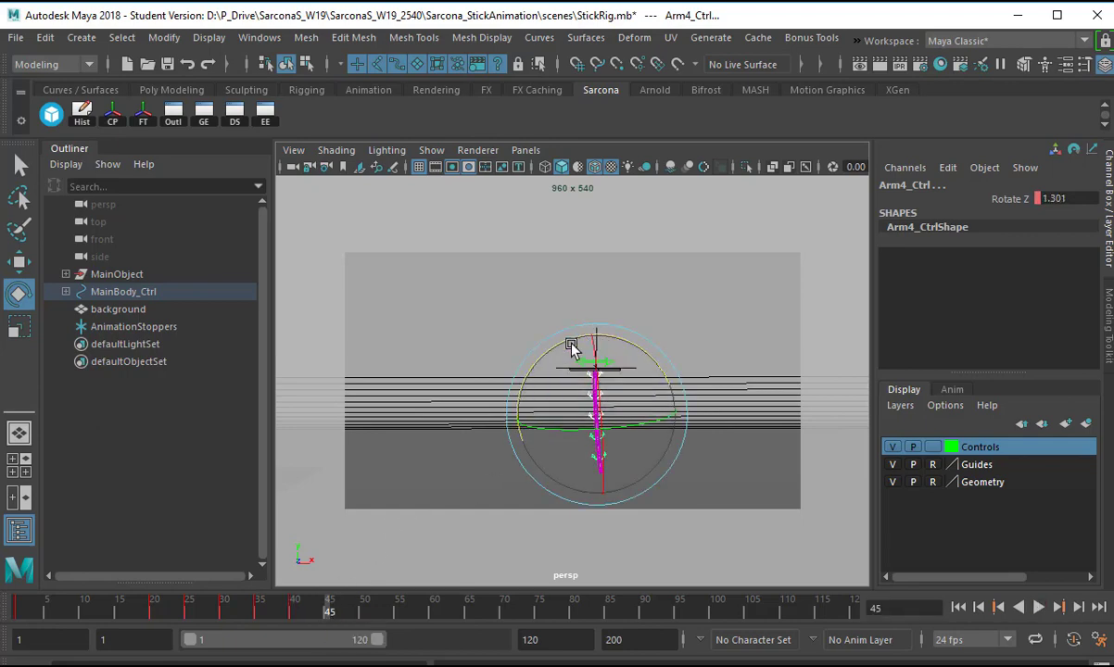
left_click_drag(572, 348, 585, 343)
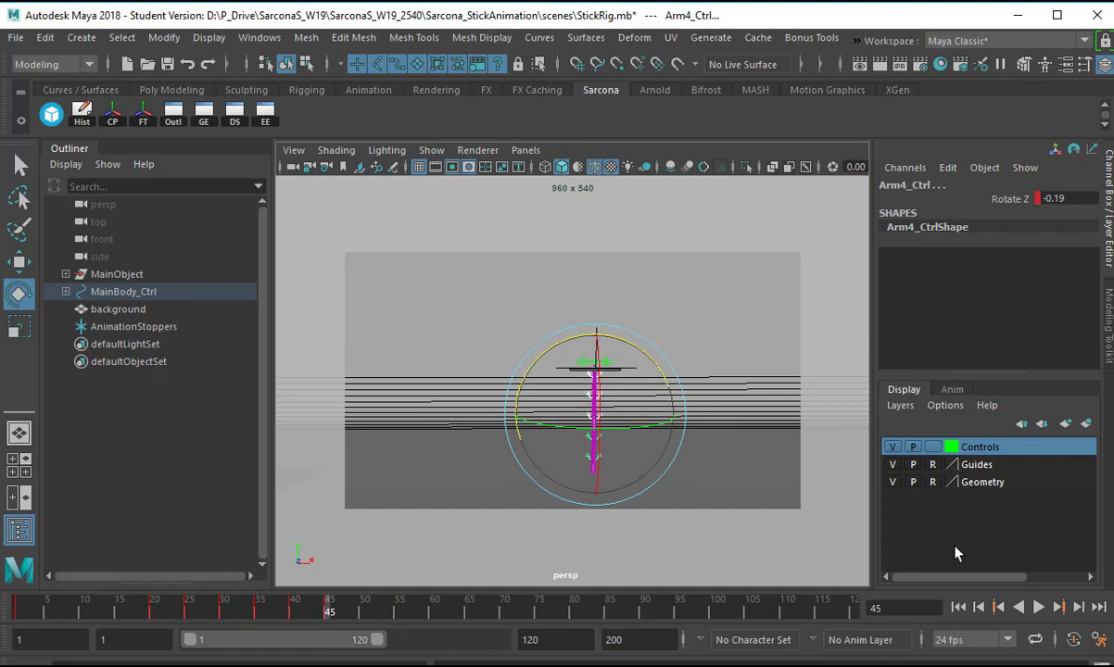
- Play the complete slide and arm swing from frame 1 to examine the follow-through
left_click(958, 608)
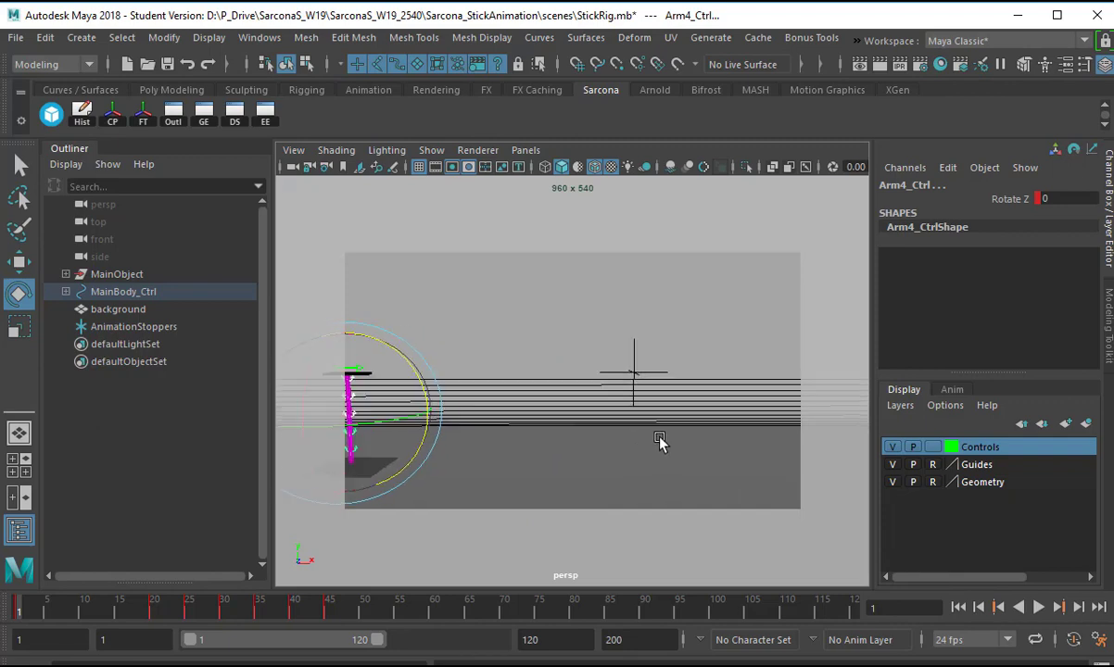
key("alt+v")
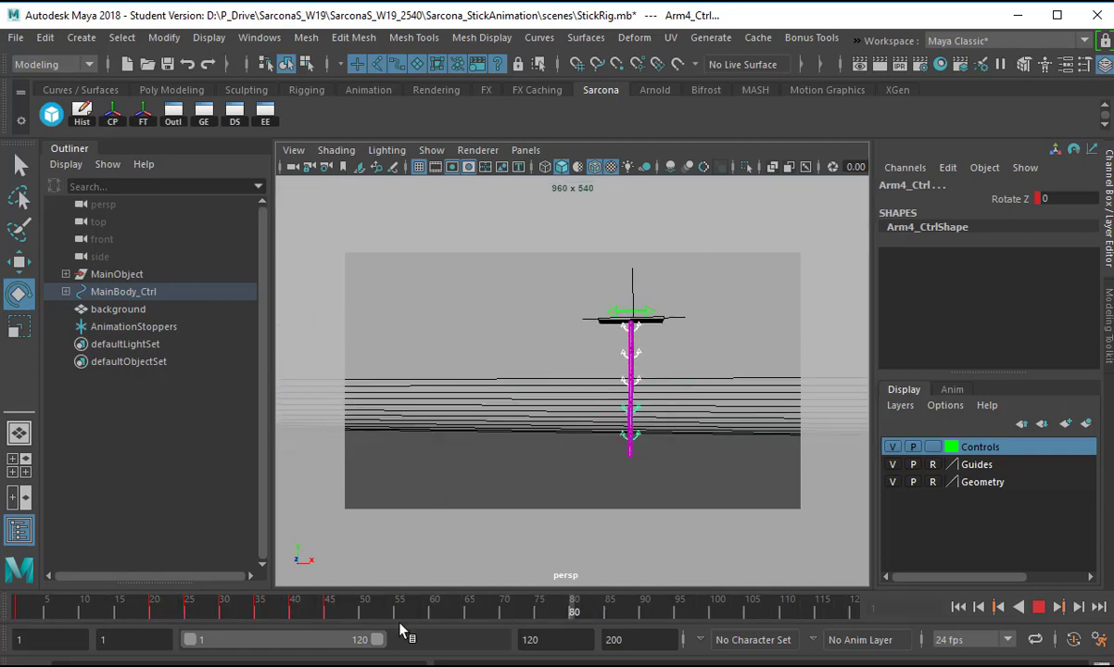
key("Escape")
- Shorten the playback range to end at frame 58, and play the looped stick animation to review it
left_click_drag(374, 643, 267, 643)
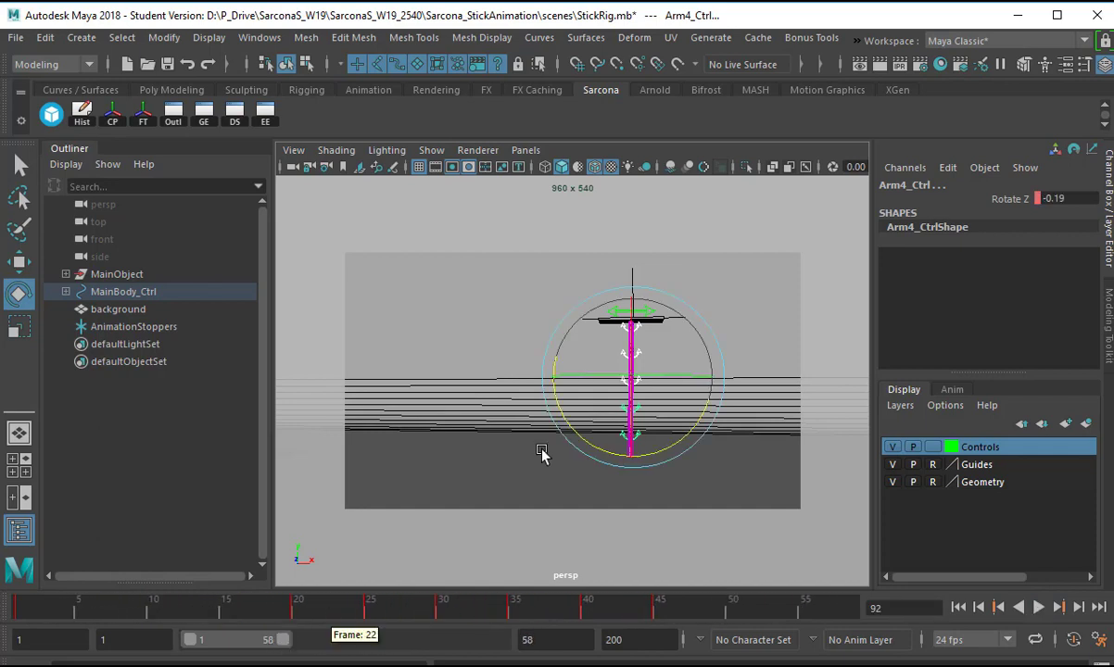
key("alt+v")
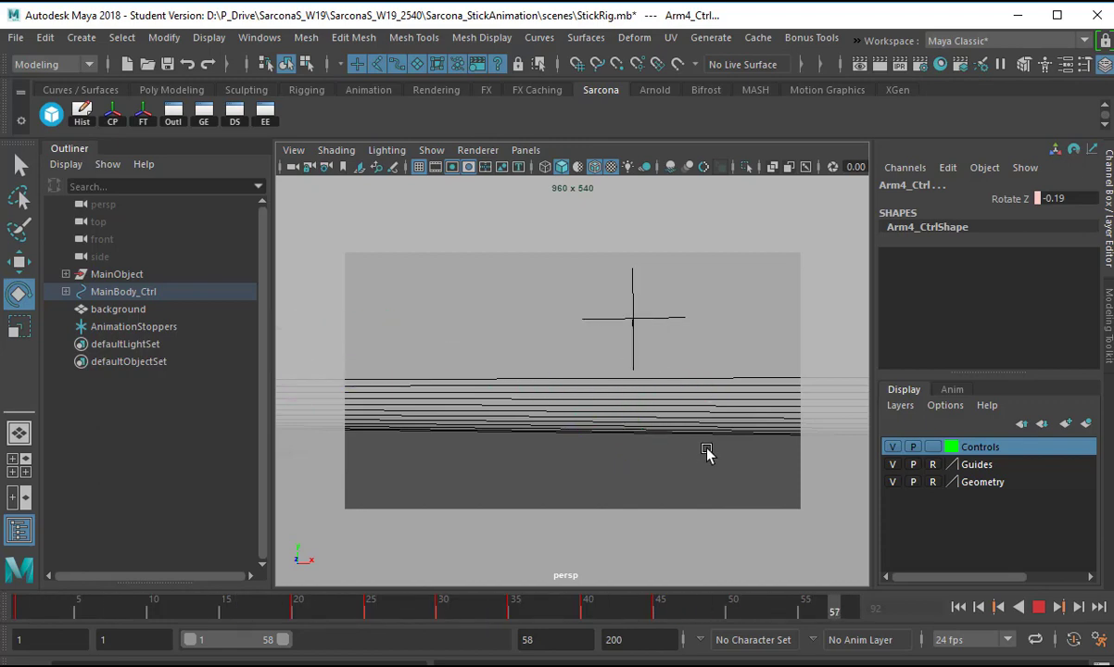
key("Escape")
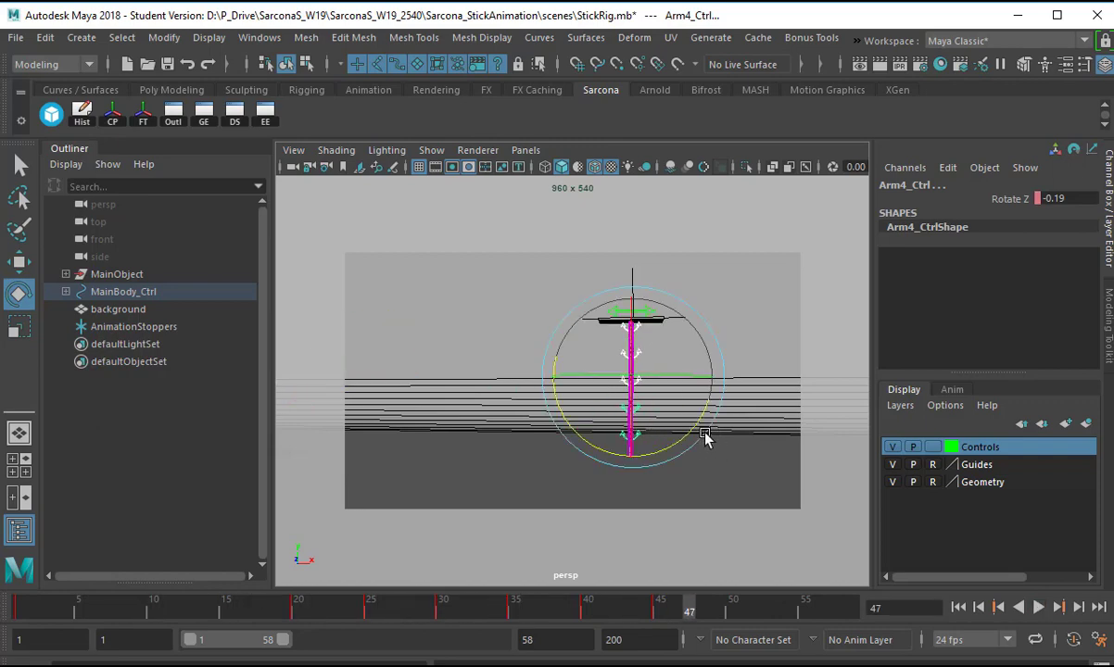
left_click_drag(700, 446, 678, 441, "alt")
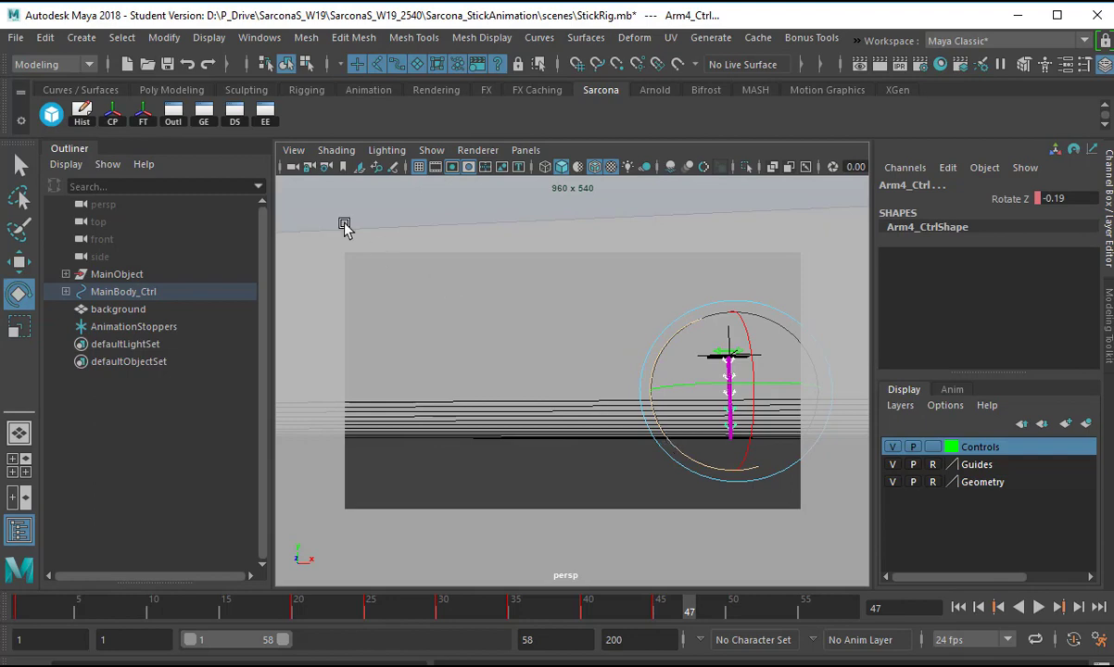
- In the Graph Editor, set the arm controls' Rotate Z keys to 15 at frame 25 and -10 at frame 30
left_click(197, 119)
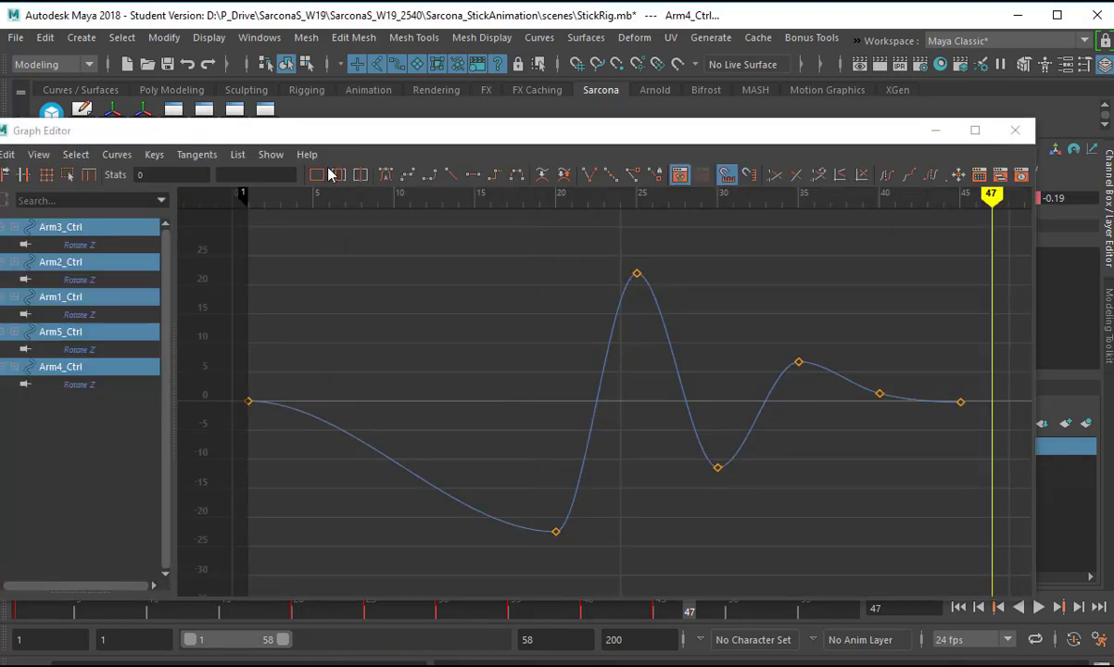
left_click_drag(324, 133, 365, 53)
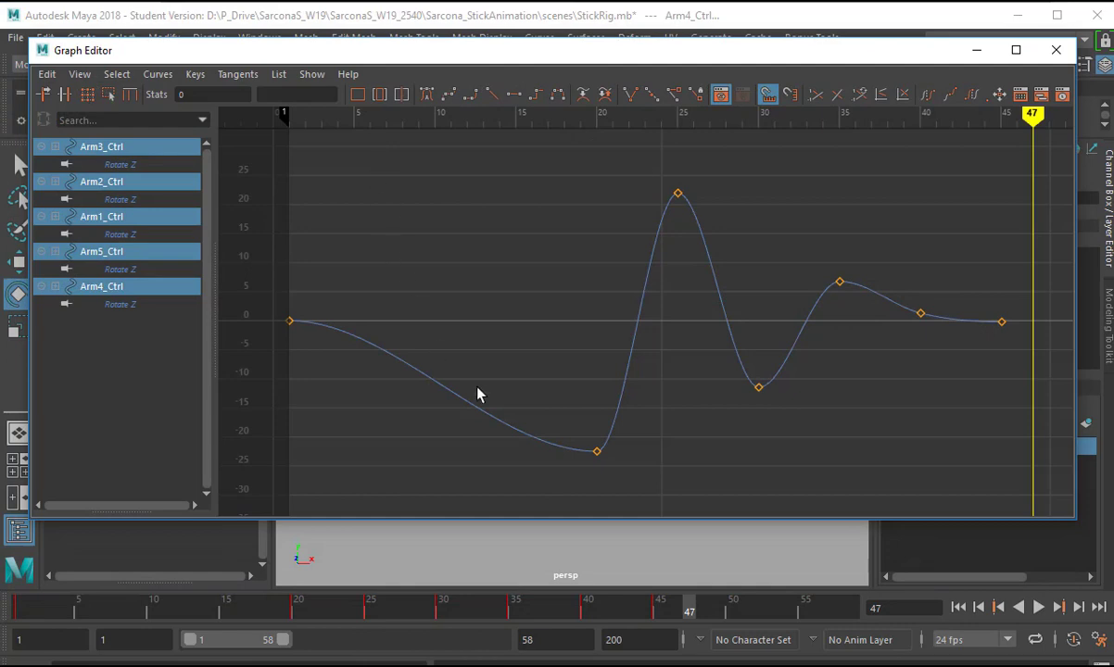
left_click_drag(528, 405, 647, 488)
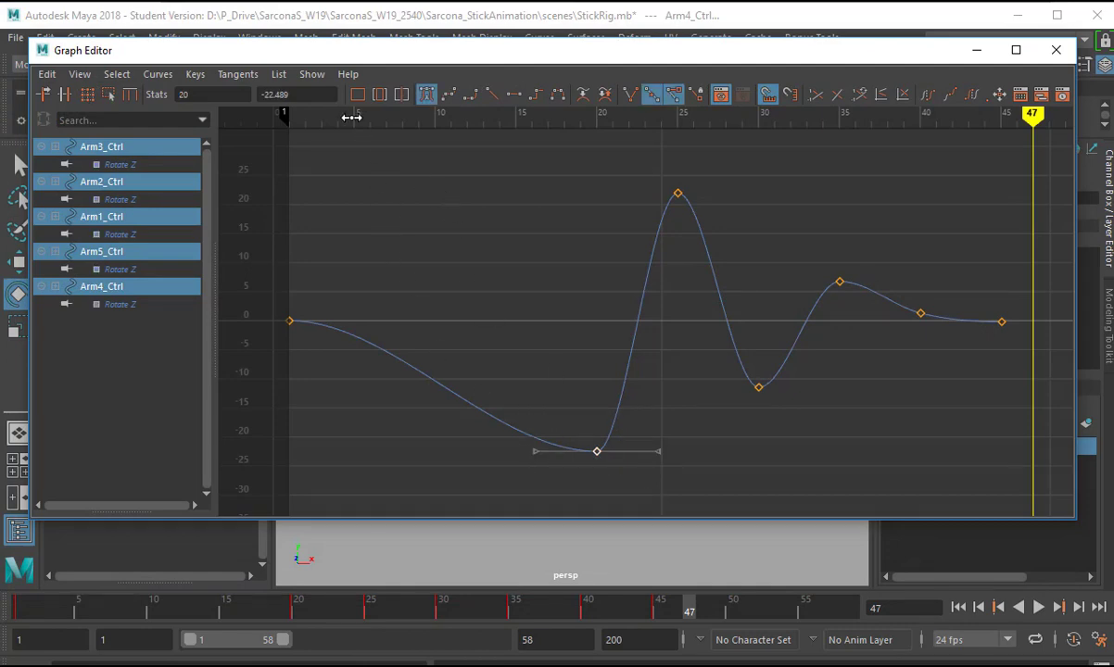
left_click(318, 95)
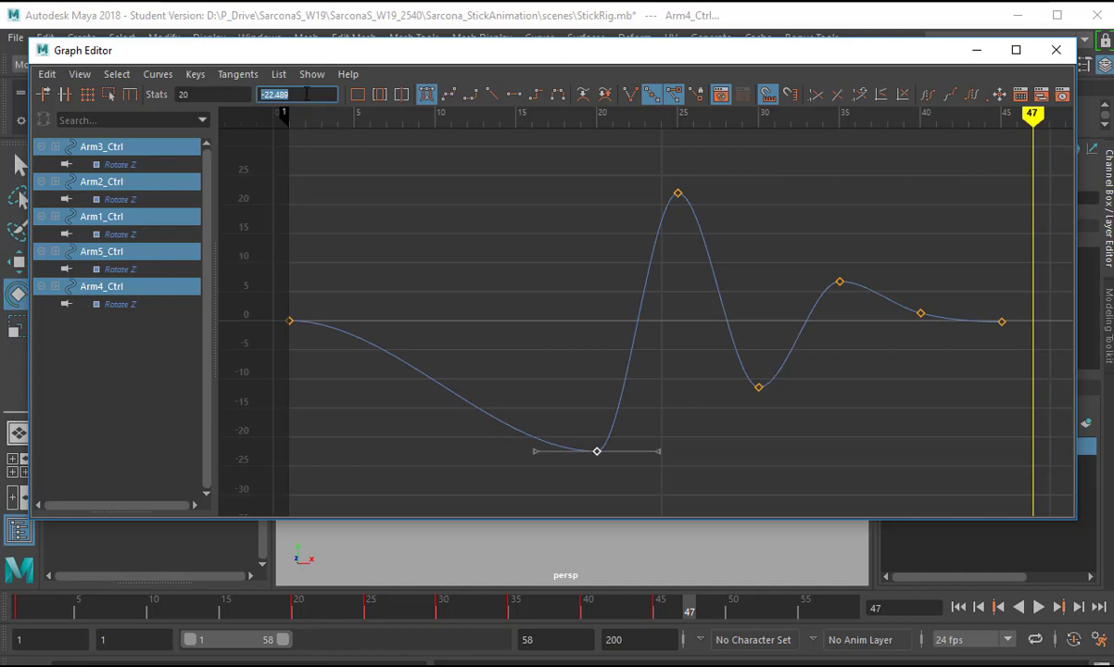
left_click_drag(622, 159, 794, 306)
left_click(324, 95)
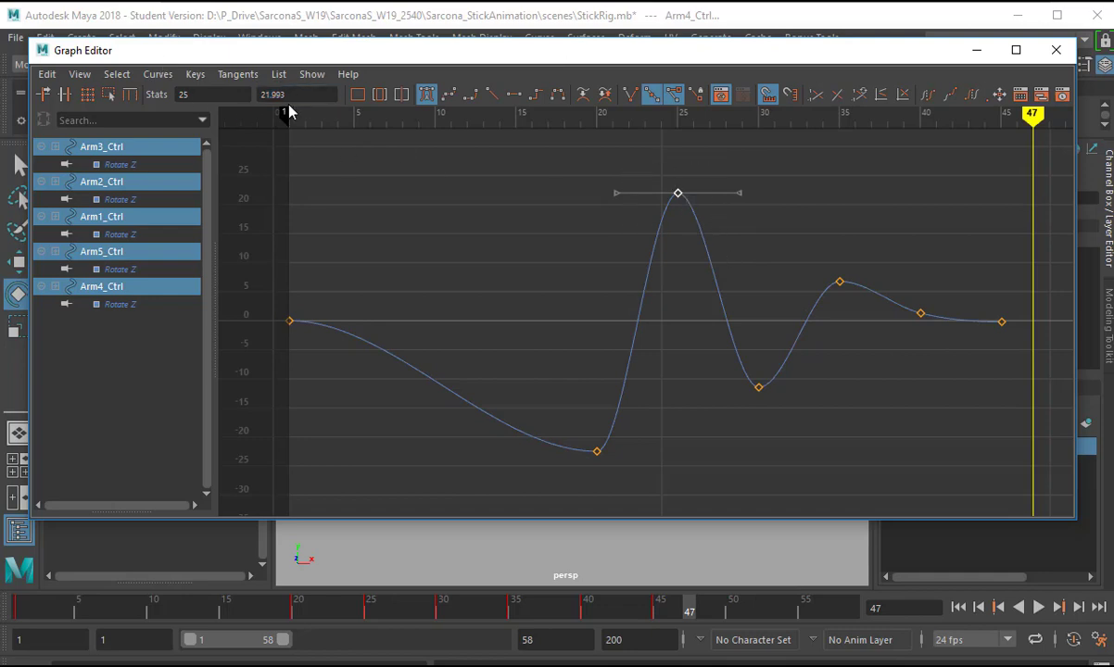
key("Return")
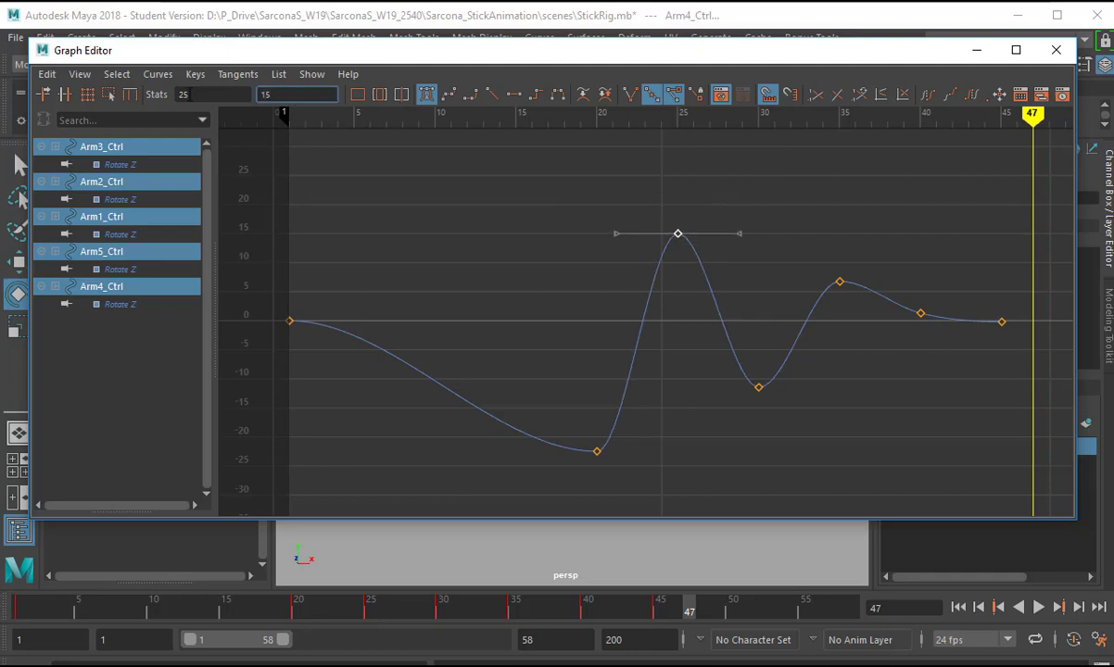
left_click_drag(709, 370, 808, 443)
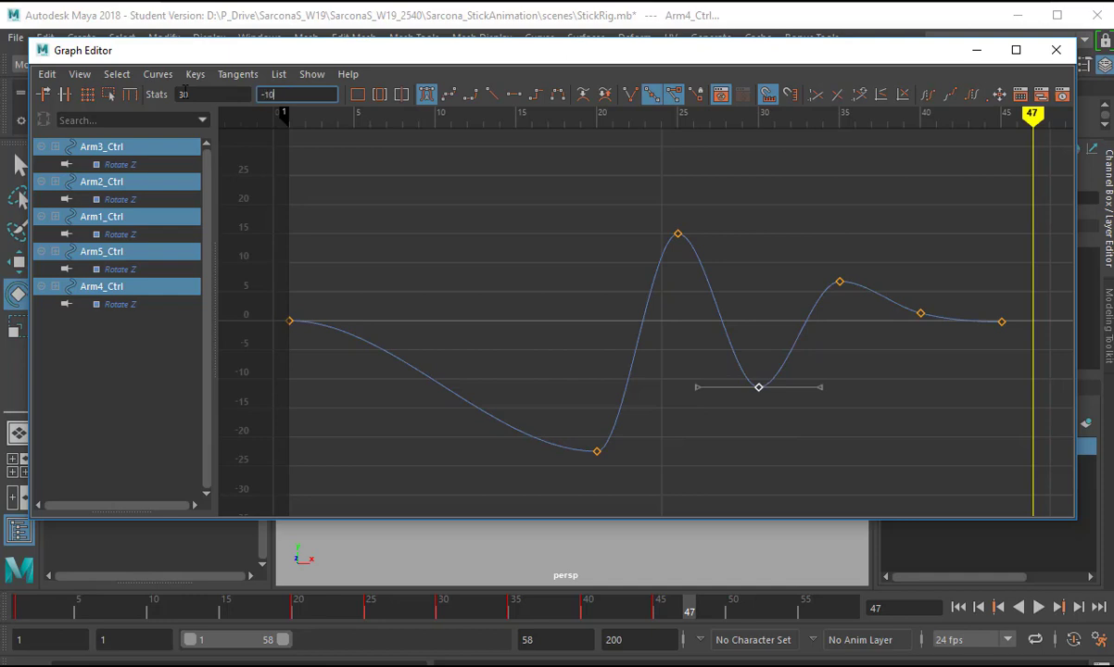
key("Return")
- Lower the arm controls' Rotate Z key at frame 40 to about -1.855 for an extra settling swing
left_click_drag(885, 380, 885, 380)
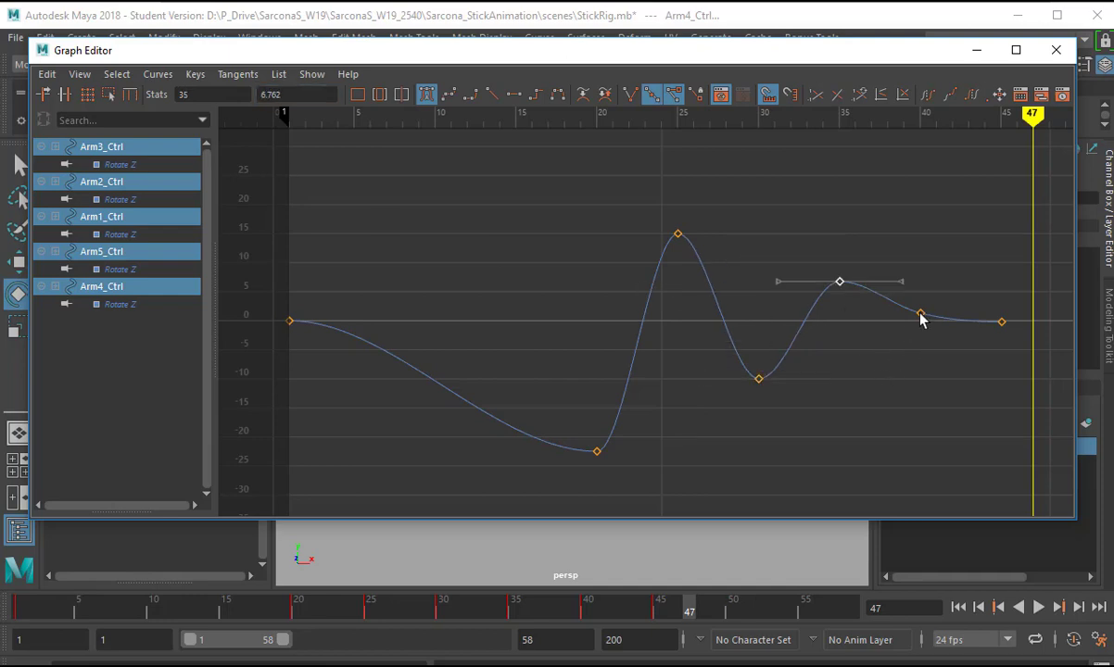
left_click_drag(955, 367, 963, 376)
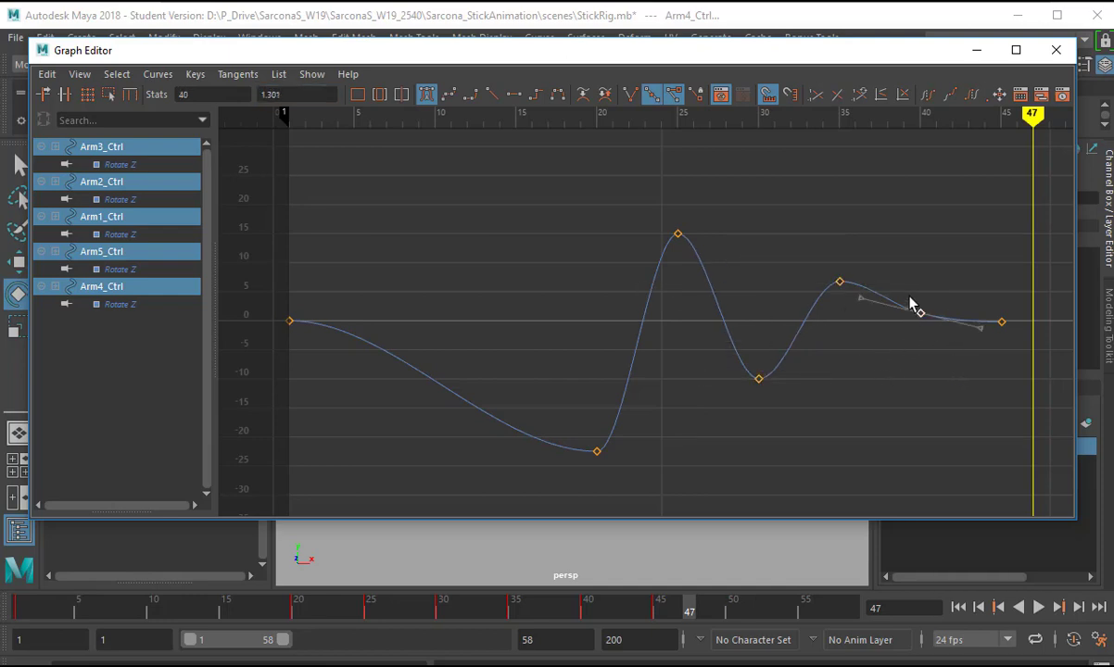
key("w")
middle_click_drag(917, 304, 916, 314)
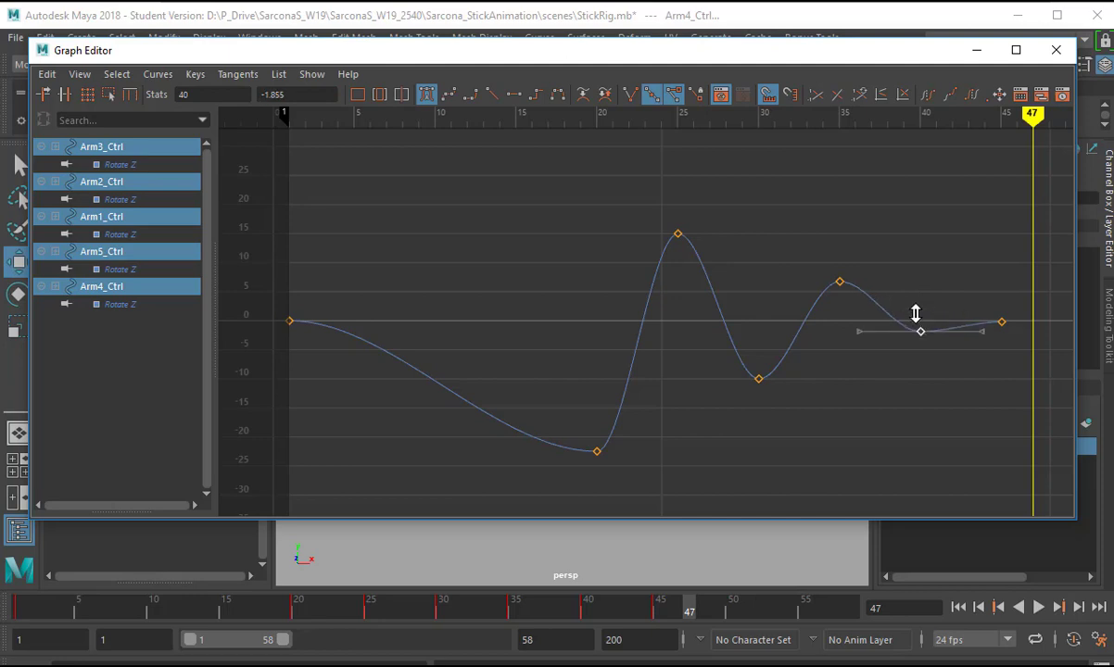
left_click_drag(992, 300, 1037, 396)
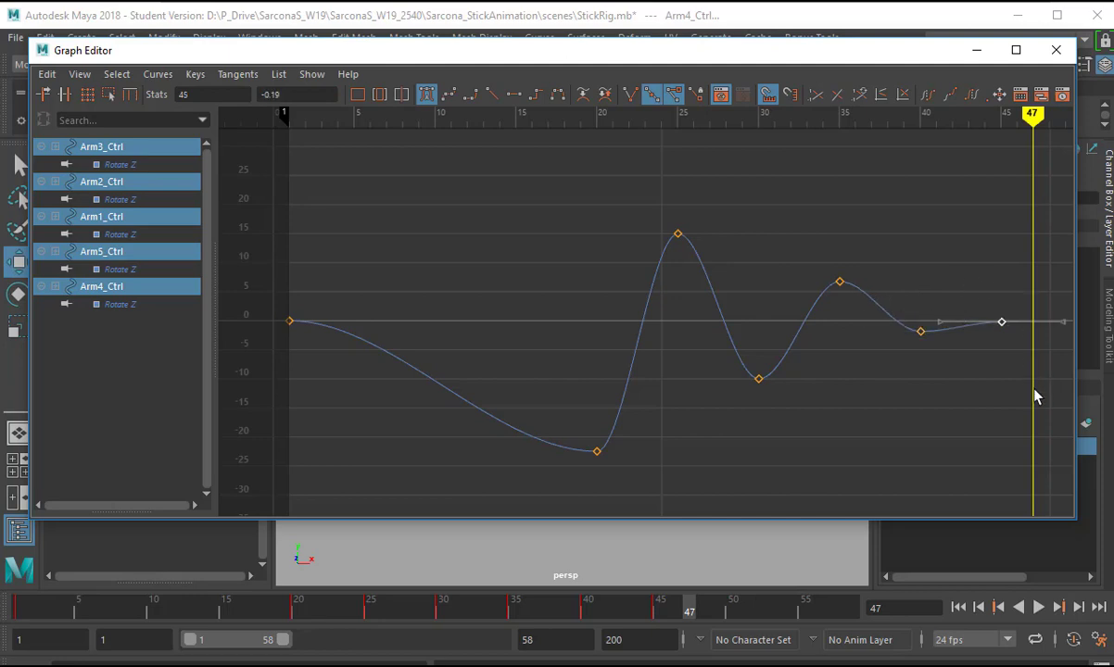
- Close the Graph Editor and play the adjusted arm swing from frame 1 to review it
left_click(1053, 53)
left_click(957, 610)
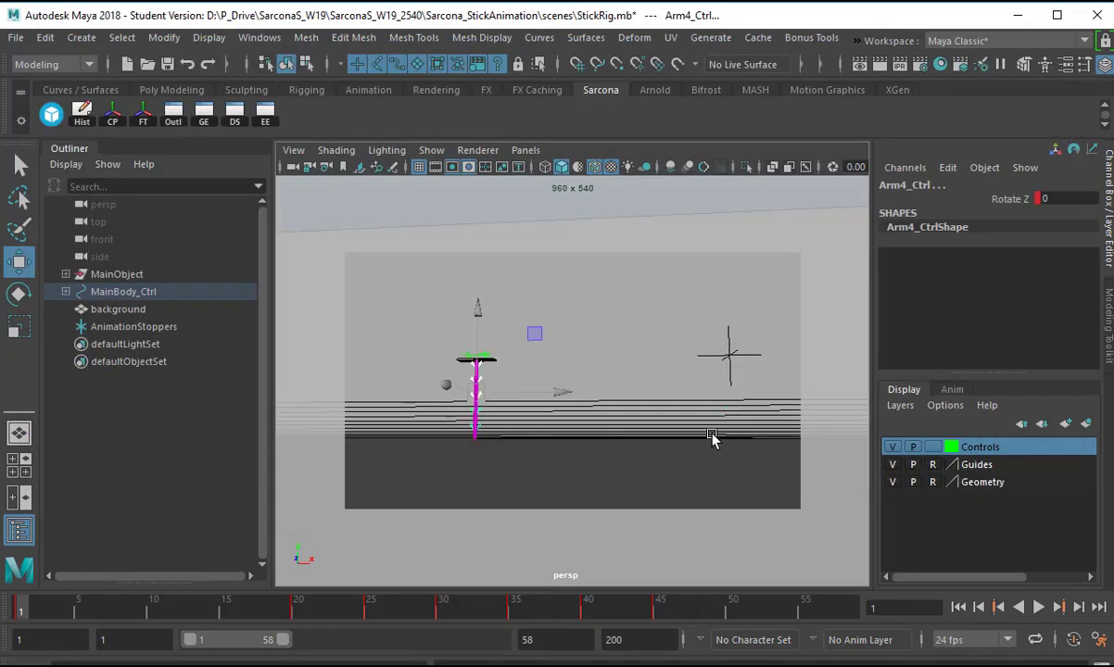
key("alt+v")
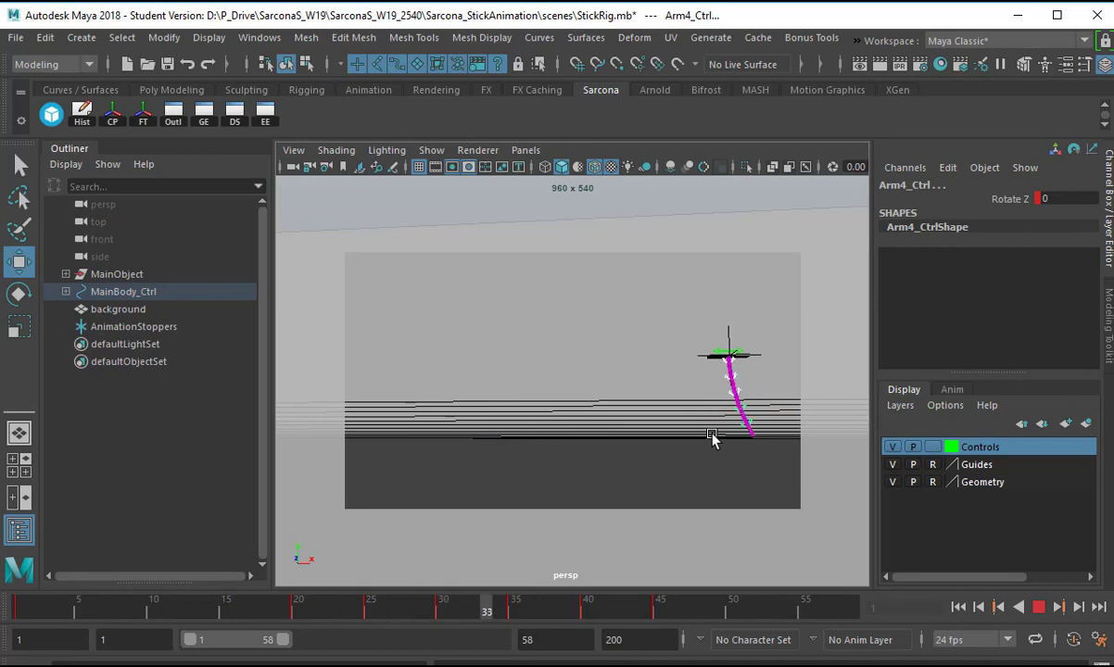
- Select the arm controls' starting Rotate Z keys and delay them to frame 8 in the Dope Sheet
left_click(203, 114)
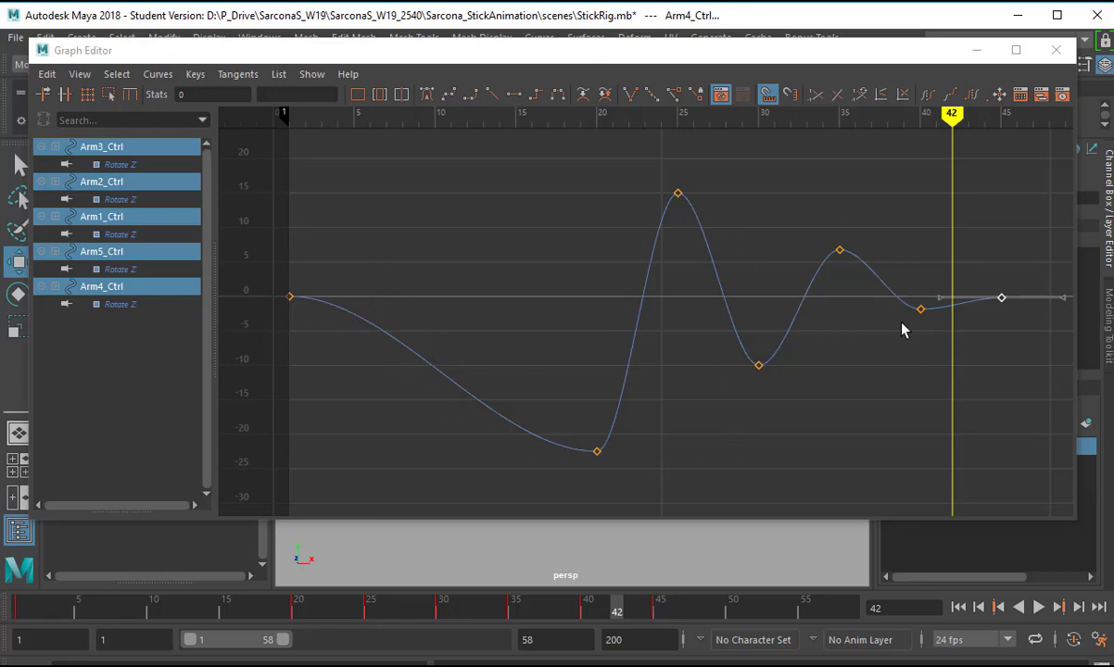
left_click_drag(245, 276, 389, 419)
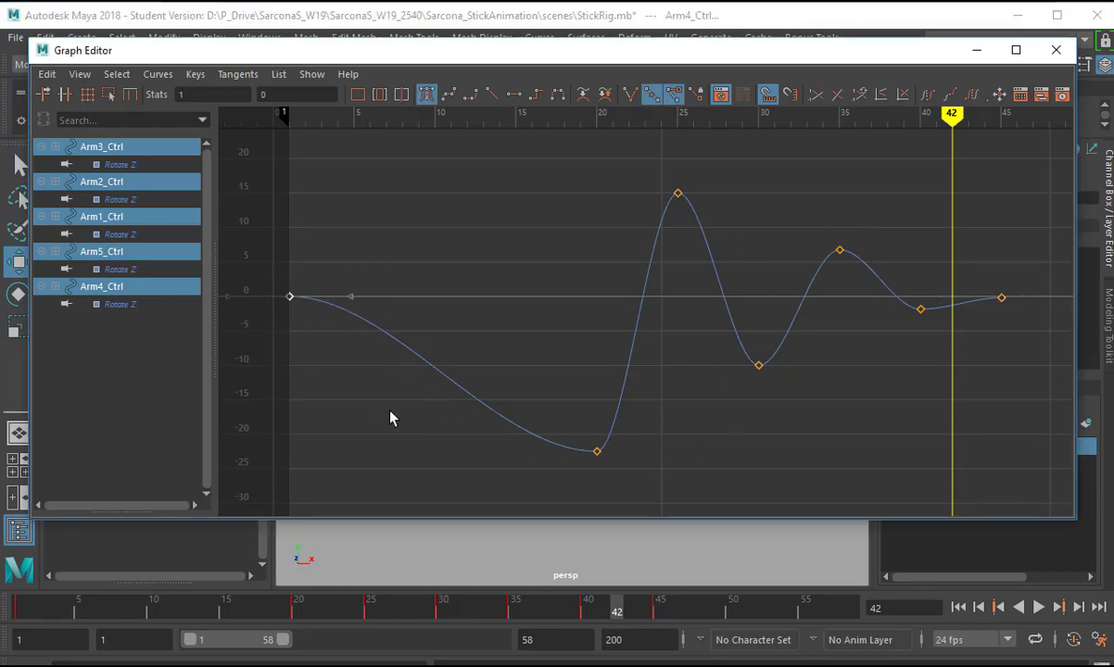
left_click_drag(330, 243, 382, 320)
left_click(1055, 50)
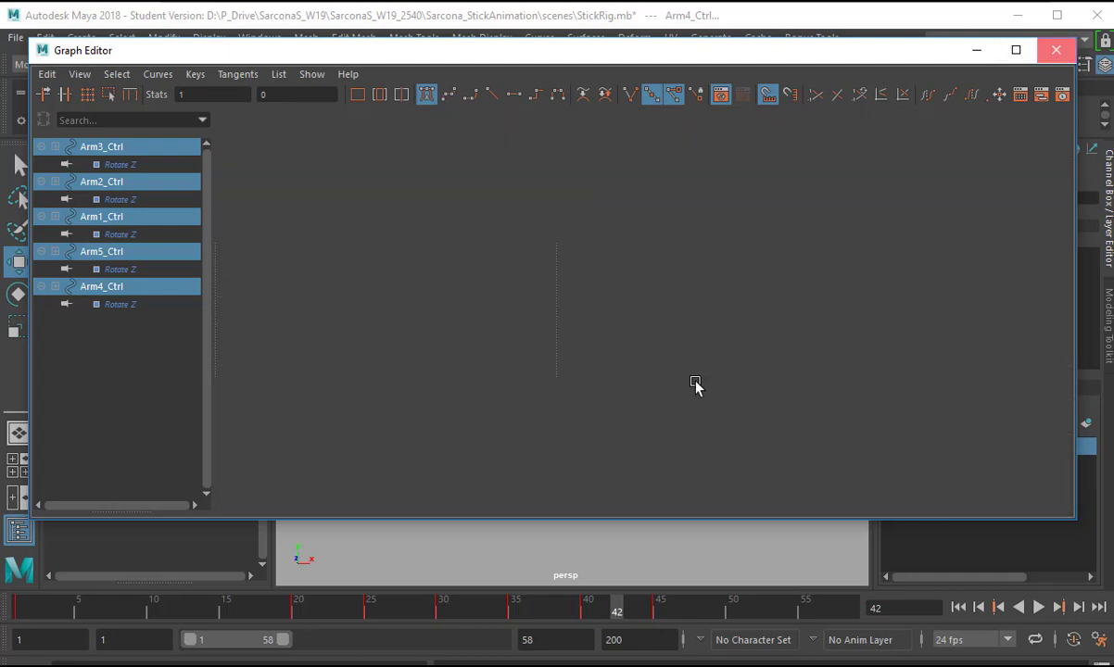
key("alt+v")
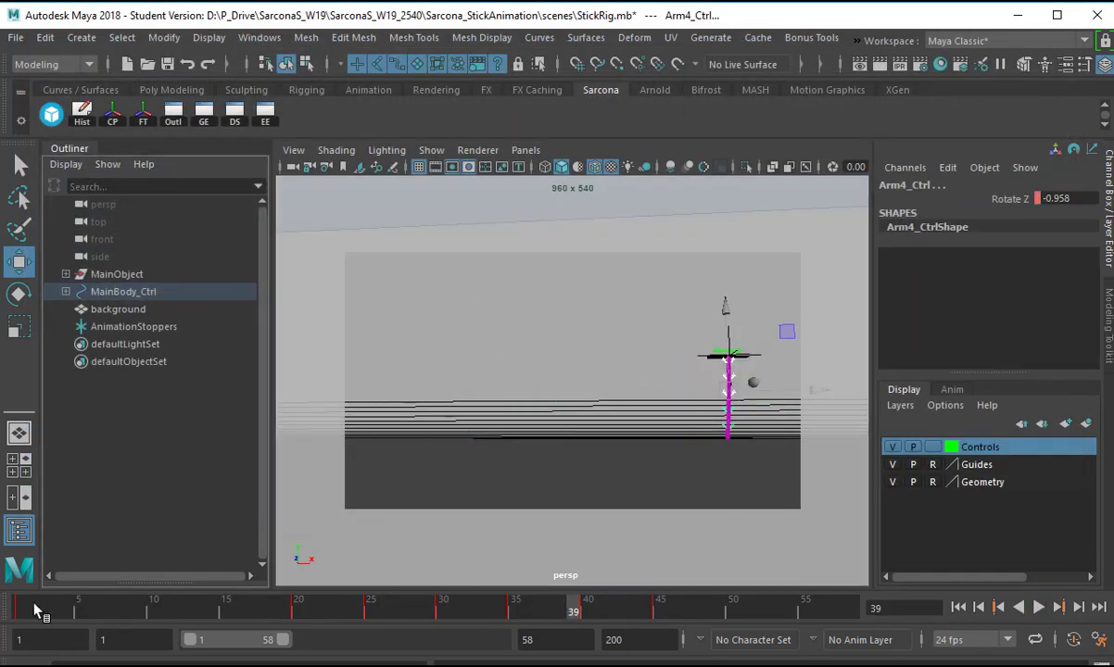
mouse_move(147, 622)
left_mouse_down()
mouse_move(377, 614)
mouse_move(12, 610)
mouse_move(155, 619)
mouse_move(13, 613)
mouse_move(149, 614)
mouse_move(88, 614)
mouse_move(65, 629)
mouse_move(216, 625)
mouse_move(209, 616)
mouse_move(244, 625)
mouse_move(17, 614)
left_mouse_up()
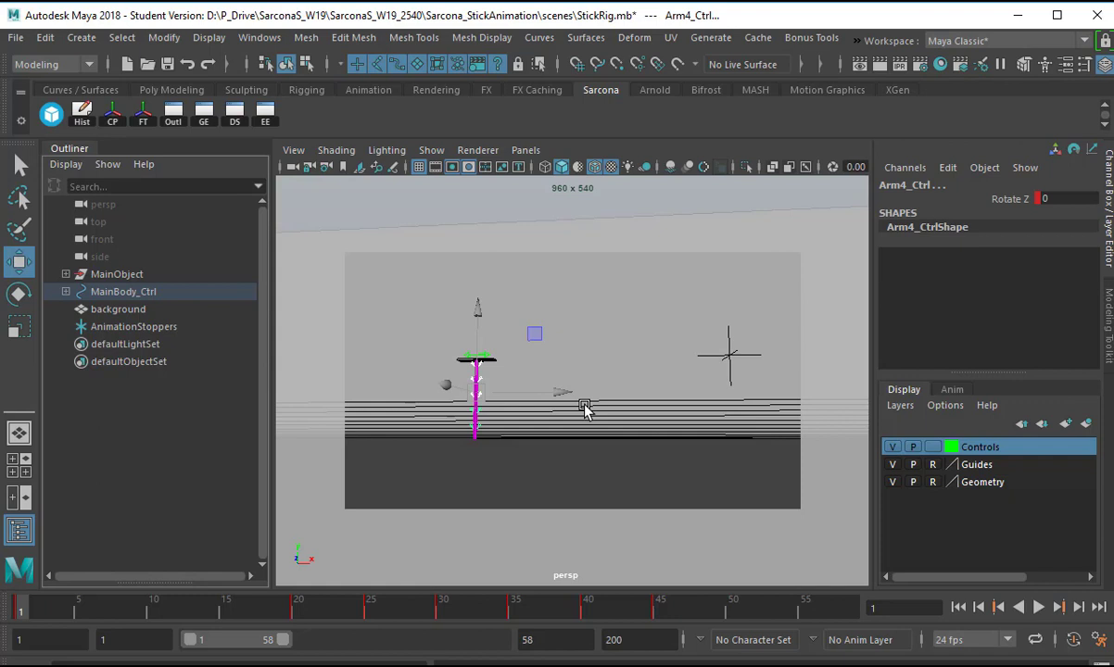
left_click_drag(104, 613, 22, 634)
left_click(234, 114)
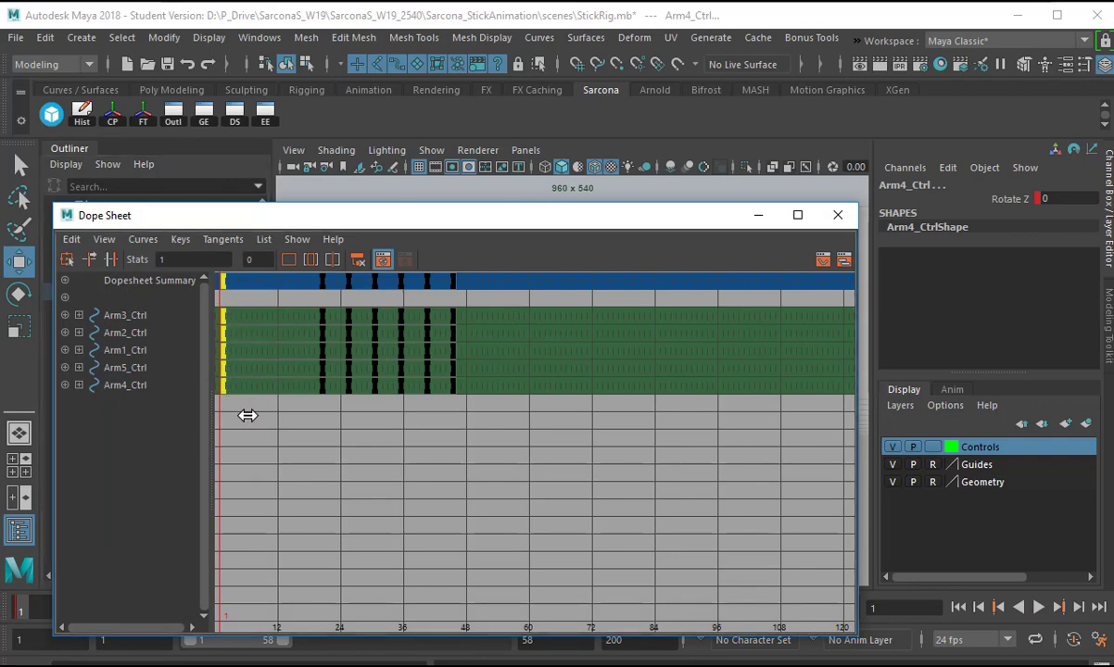
middle_click_drag(248, 416, 274, 417)
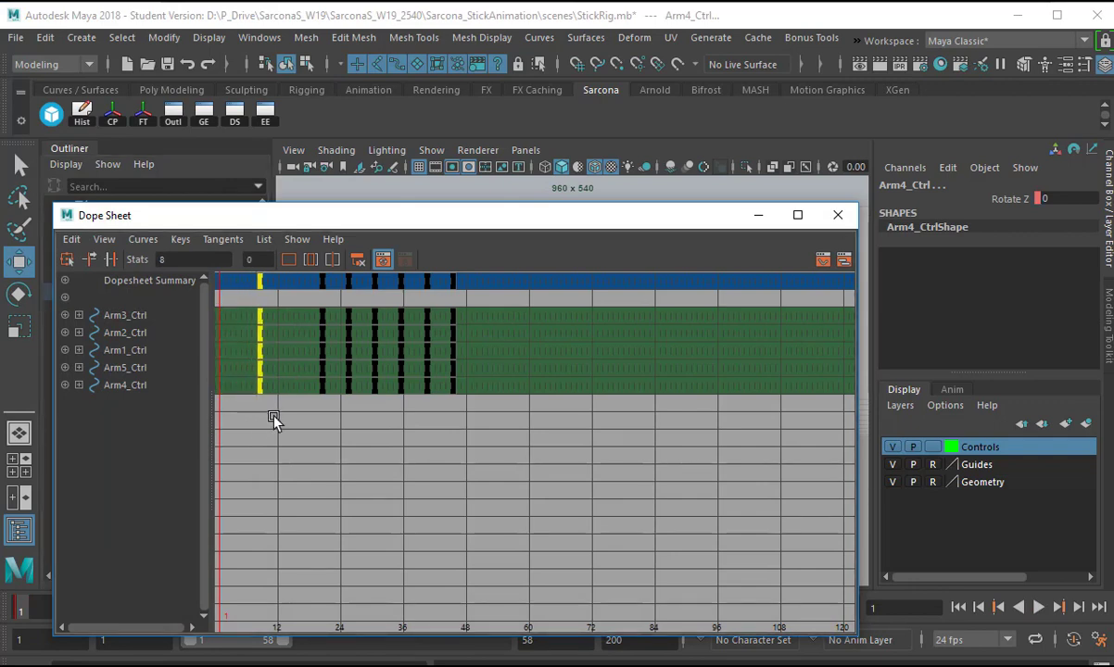
left_click(837, 216)
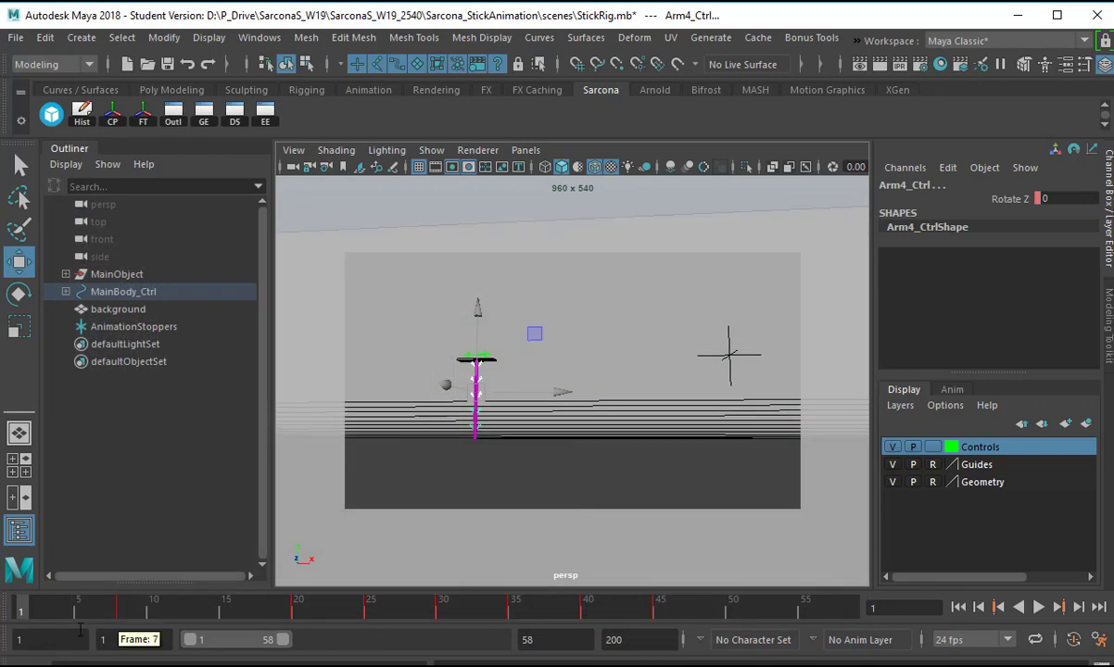
- Play the stick animation repeatedly to examine the delayed start of the arm swing
key("alt+v")
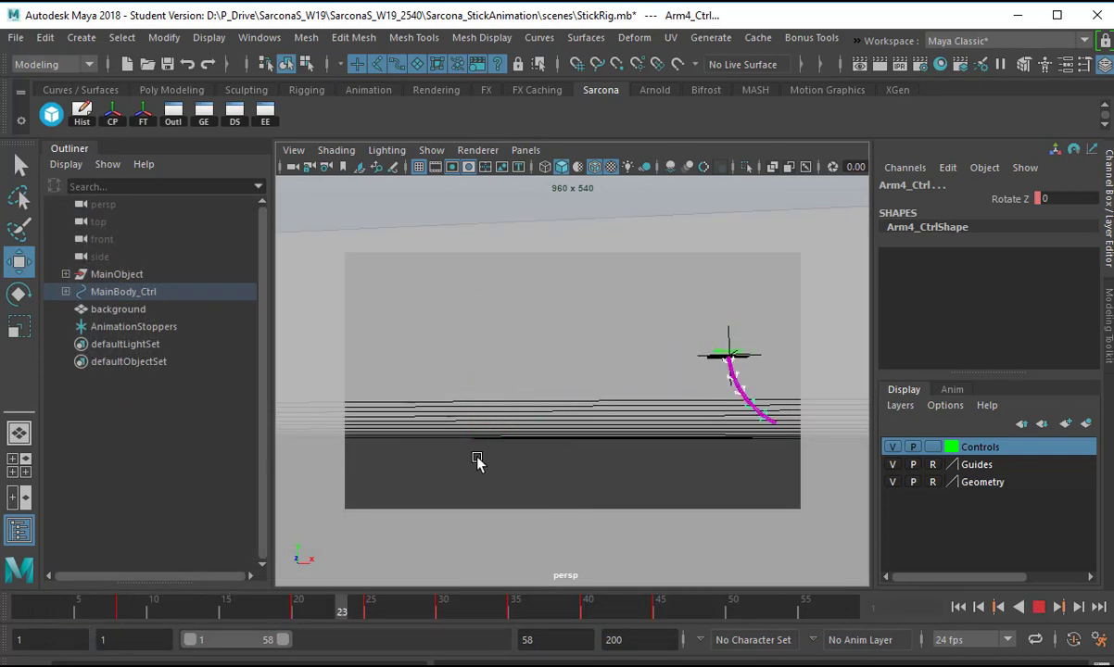
key("alt+v")
key("alt+v")
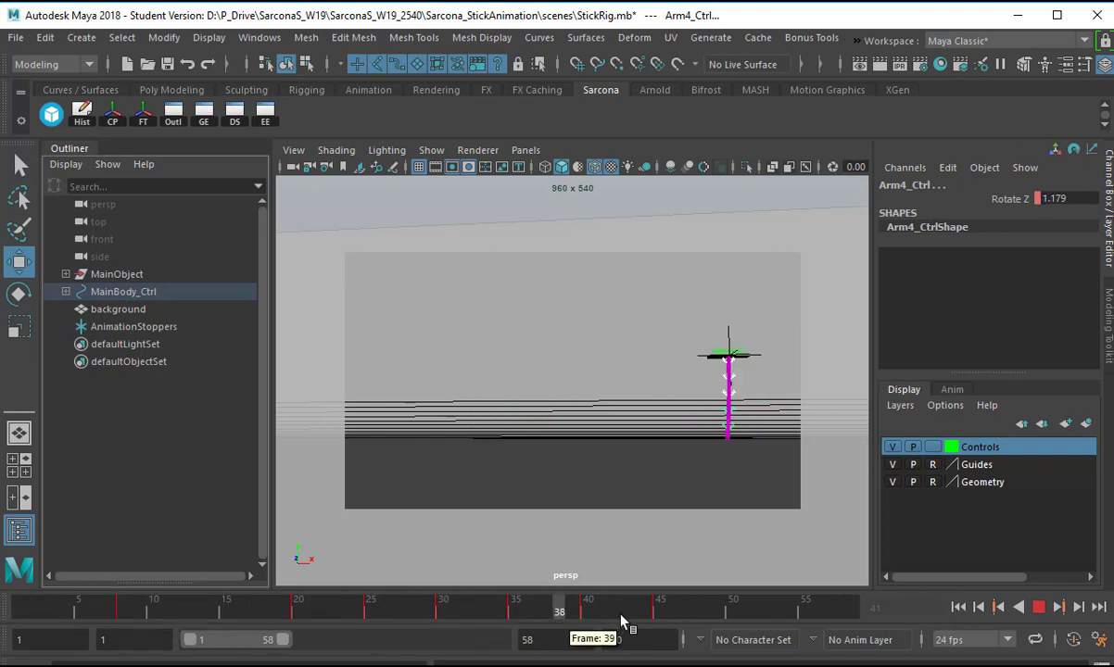
key("alt+v")
key("alt+v")
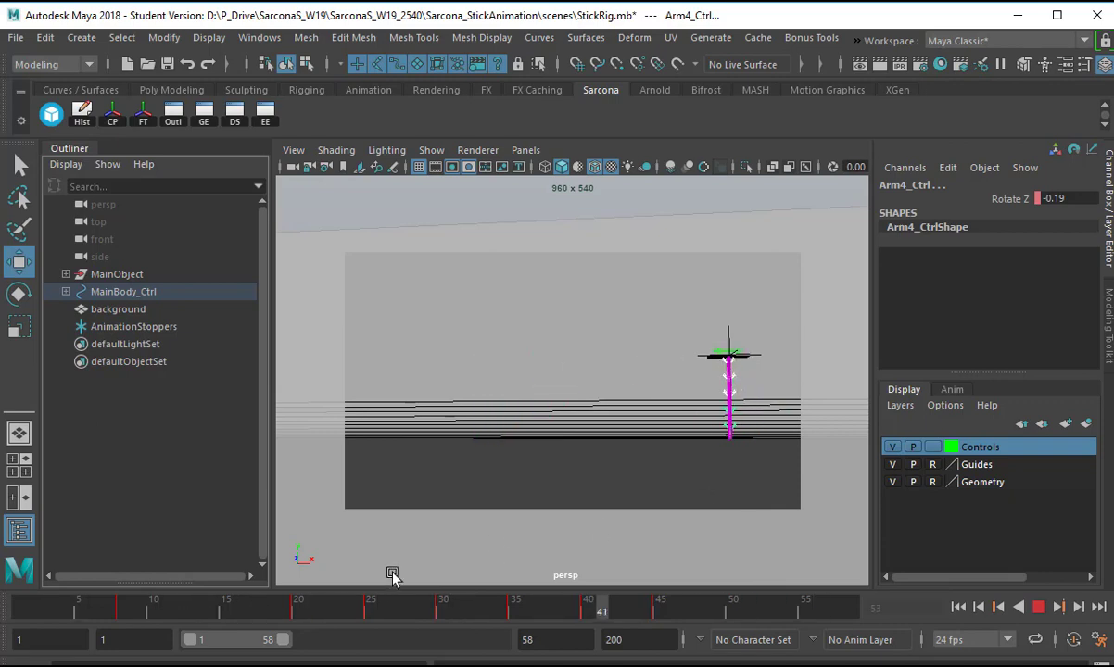
key("alt+v")
- Extend the playback range to end at frame 110, and key MainBody_Ctrl's current Translate X at frame 53
left_click_drag(282, 639, 419, 609)
left_click(724, 356)
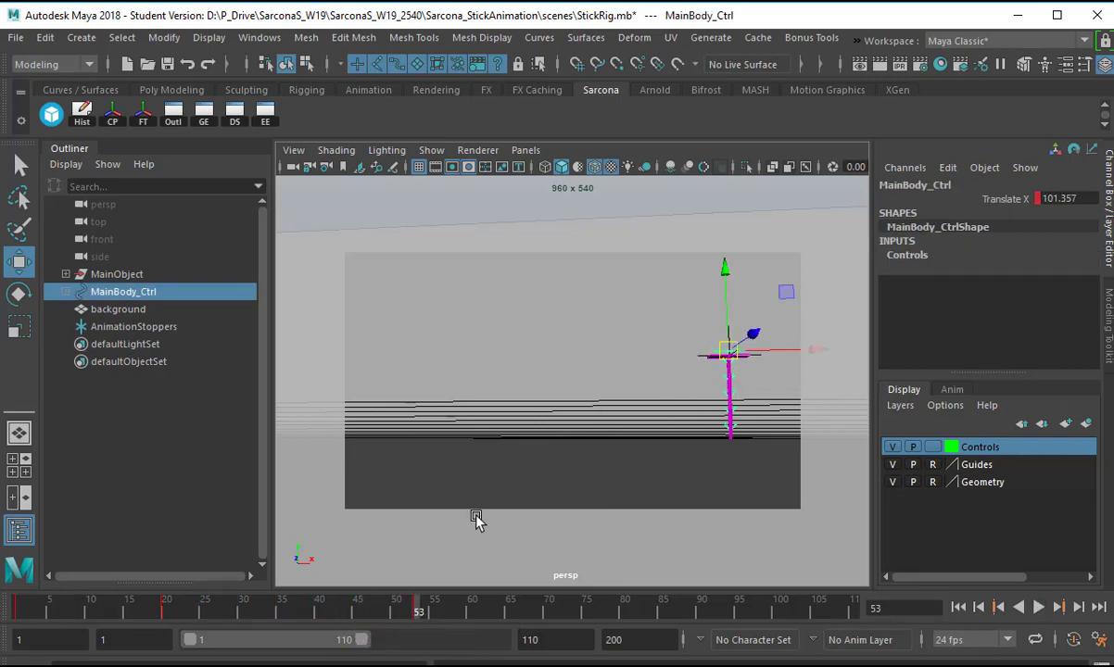
key("alt+v")
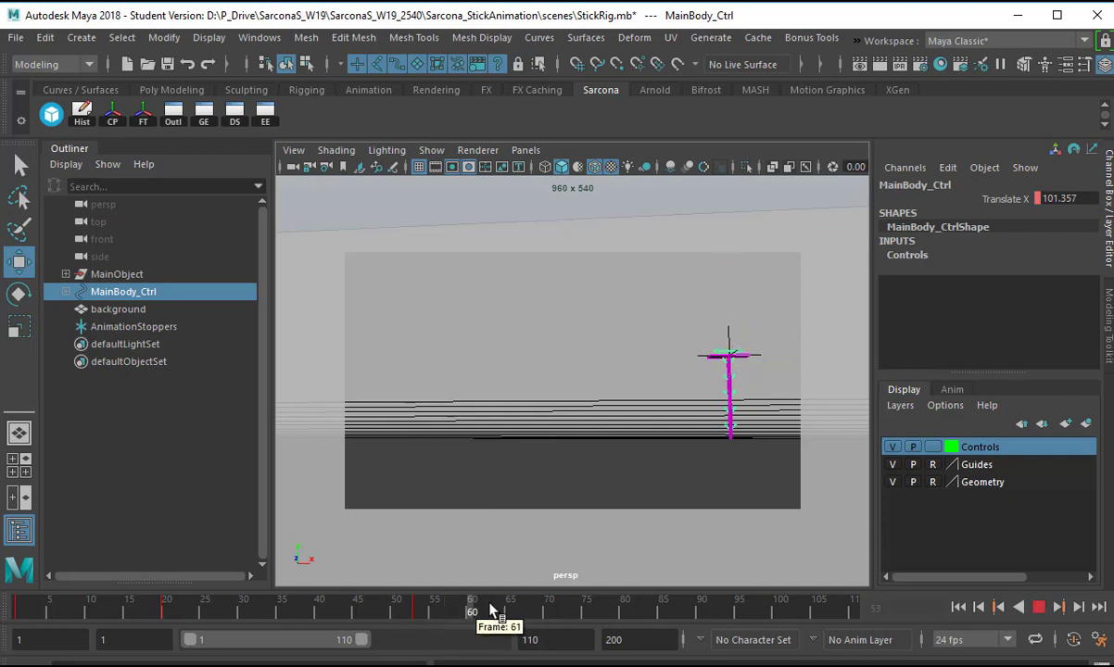
- Key MainBody_Ctrl's return slide at frame 65 with Translate X at about -84.16, and play the motion
left_click(507, 610)
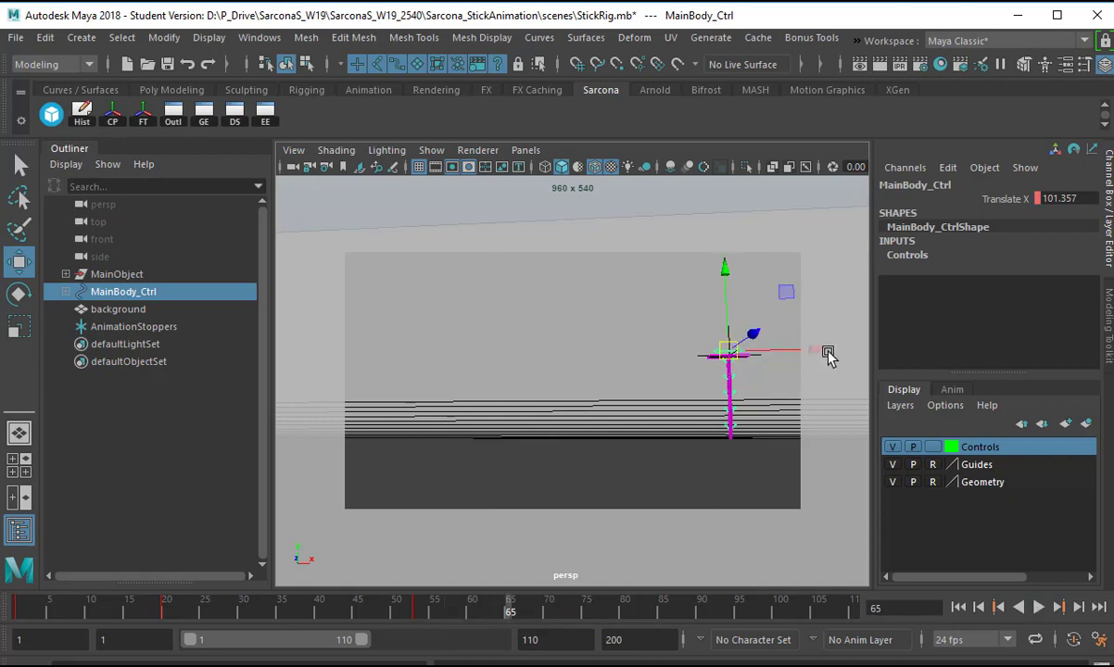
left_click_drag(827, 355, 368, 415)
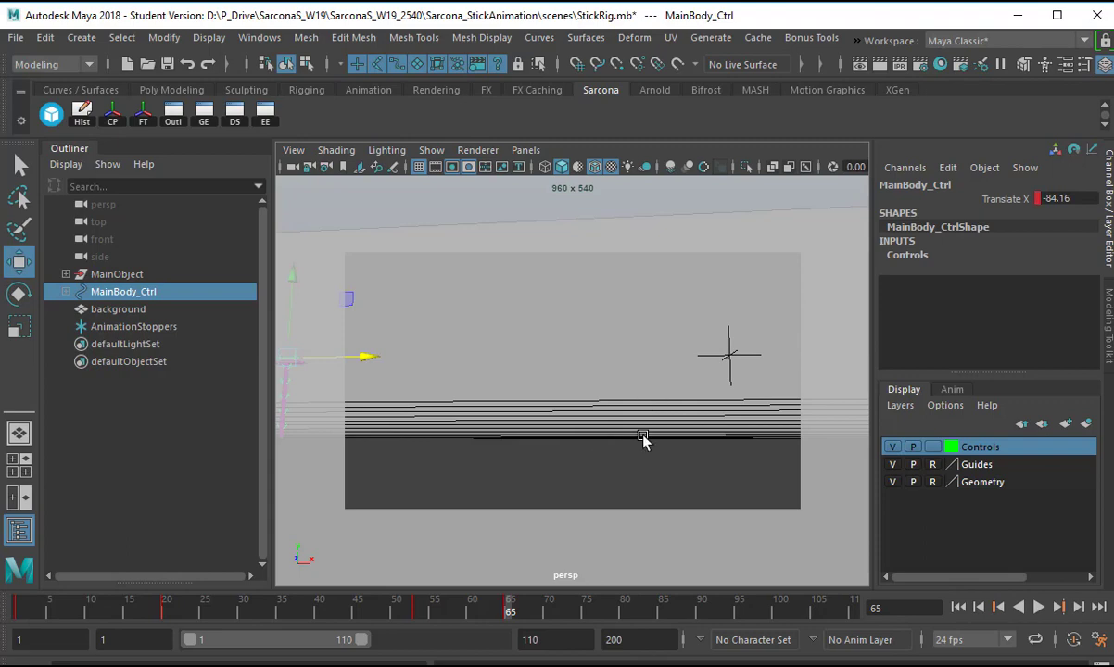
key("alt+v")
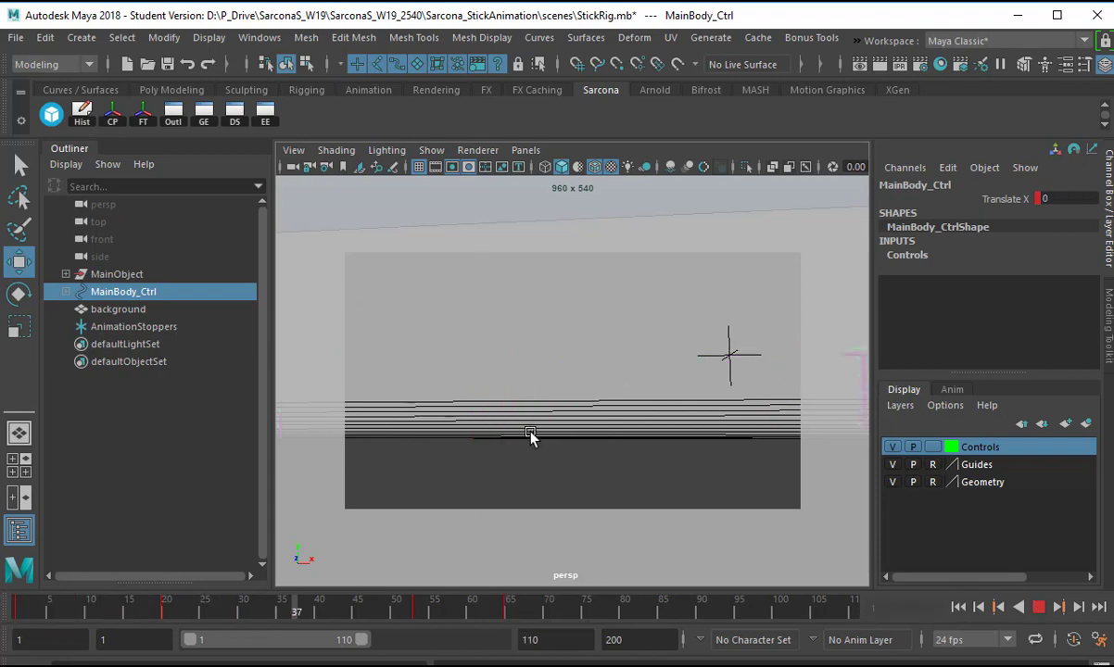
key("alt+v")
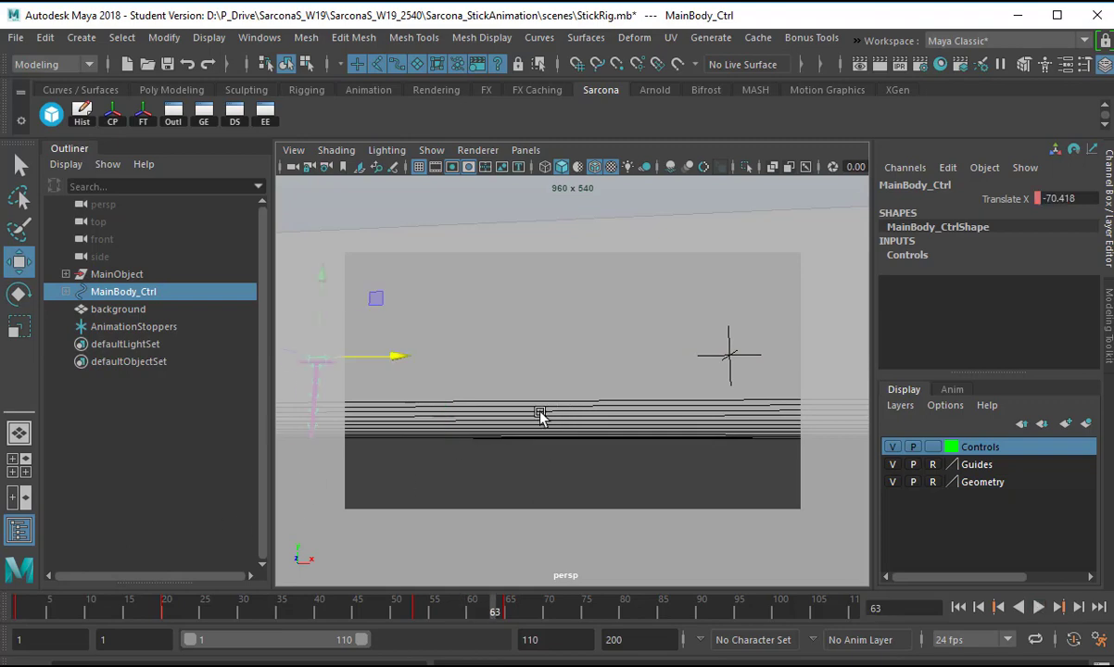
key("alt+v")
key("alt+v")
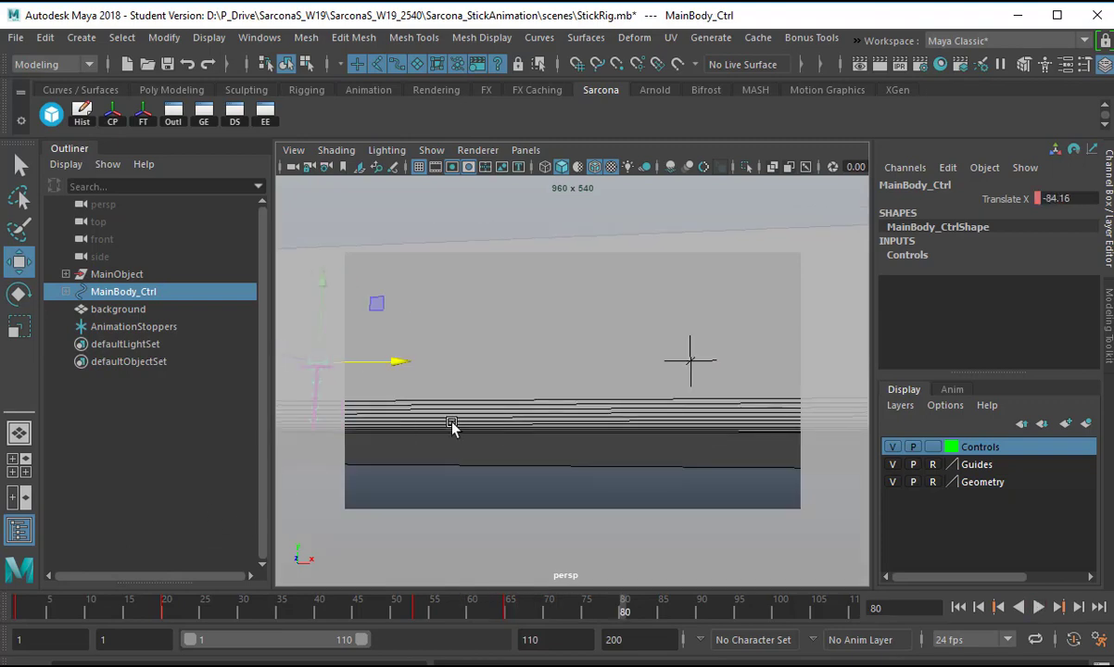
- Flatten the outgoing tangent of MainBody_Ctrl's Translate X key at frame 20 so the body holds still until frame 53
left_click(202, 111)
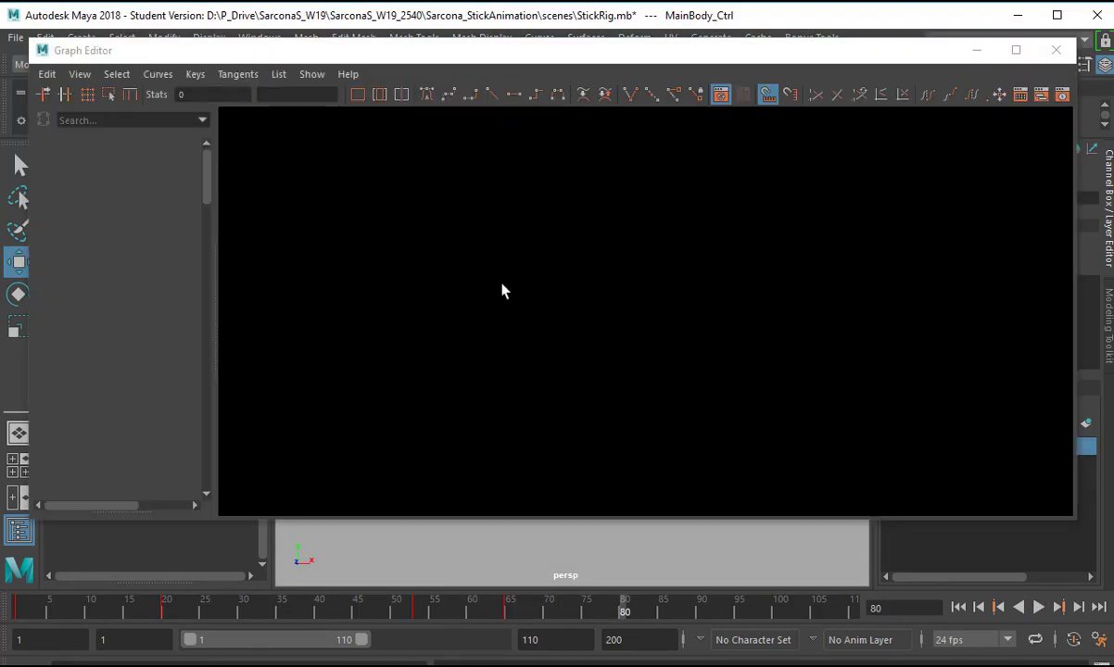
left_click(123, 164)
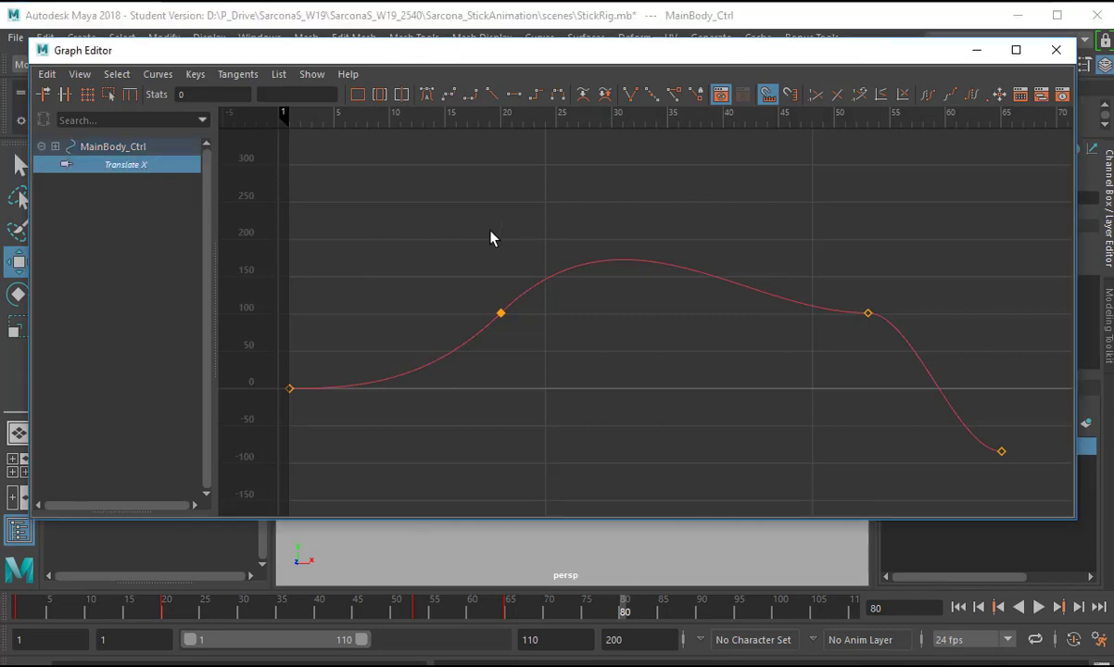
left_click_drag(447, 341, 436, 345)
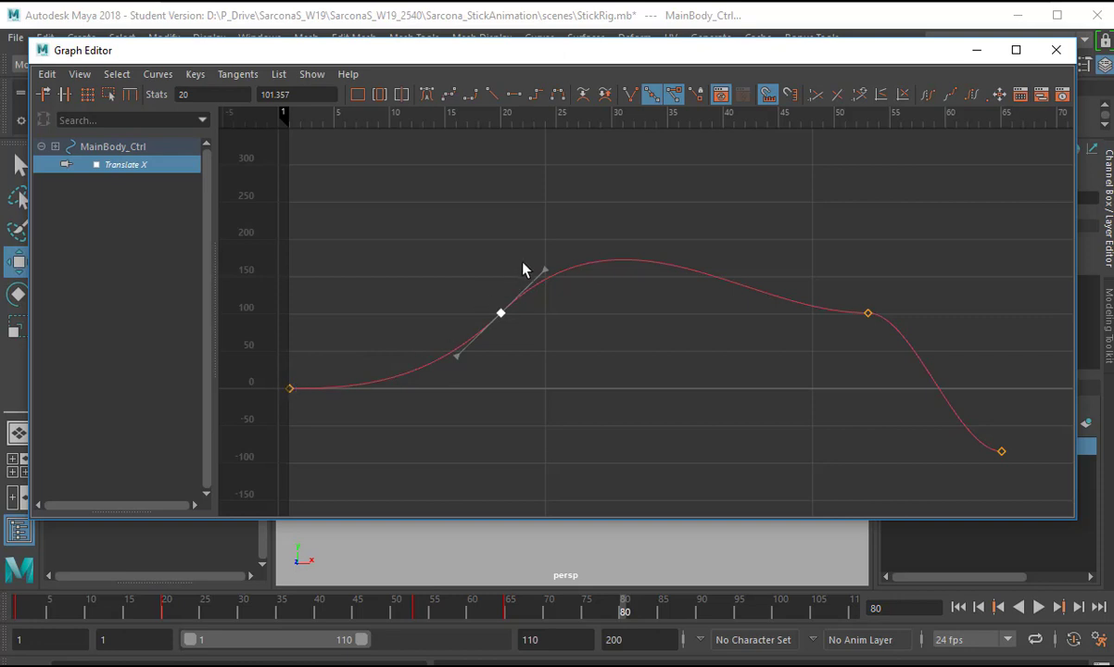
left_click(513, 95)
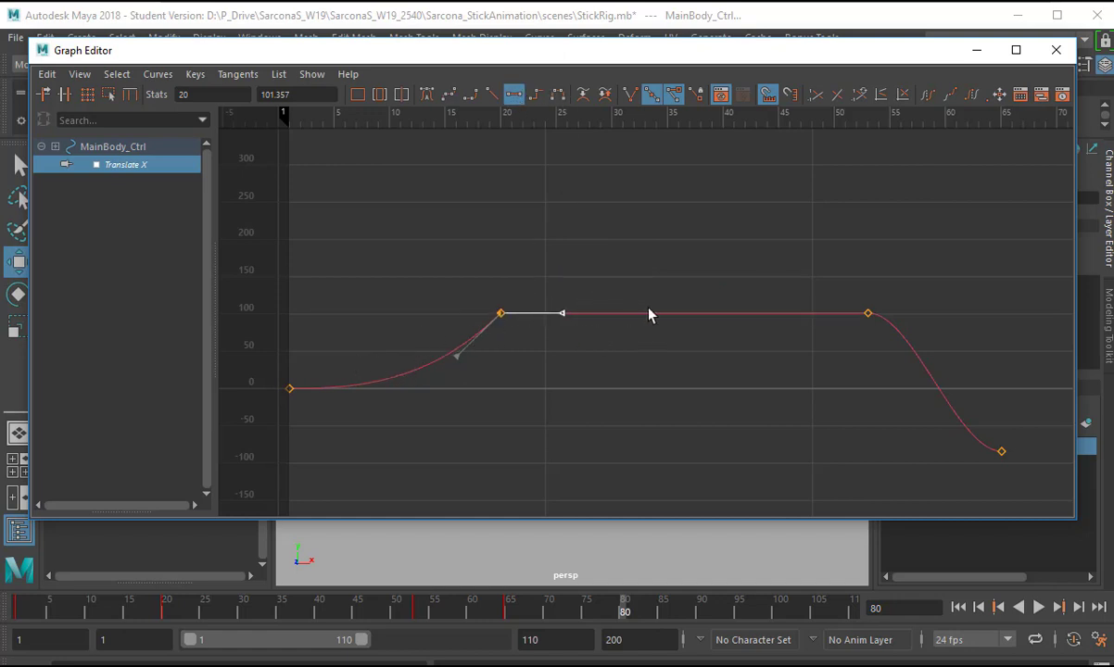
left_click_drag(847, 297, 910, 347)
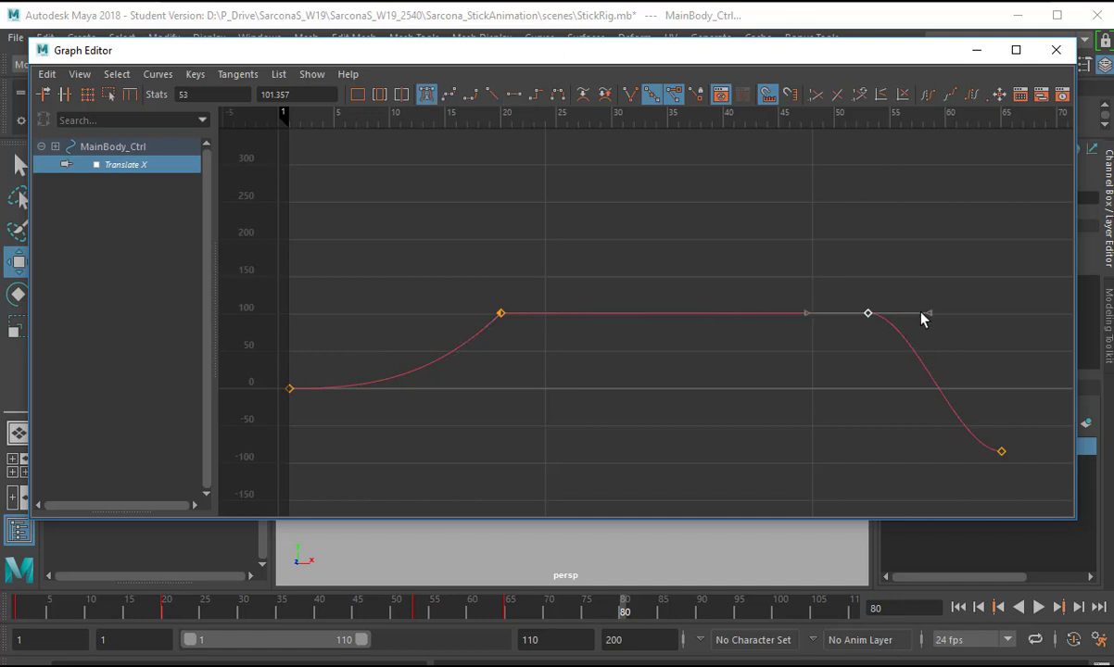
left_click(492, 94)
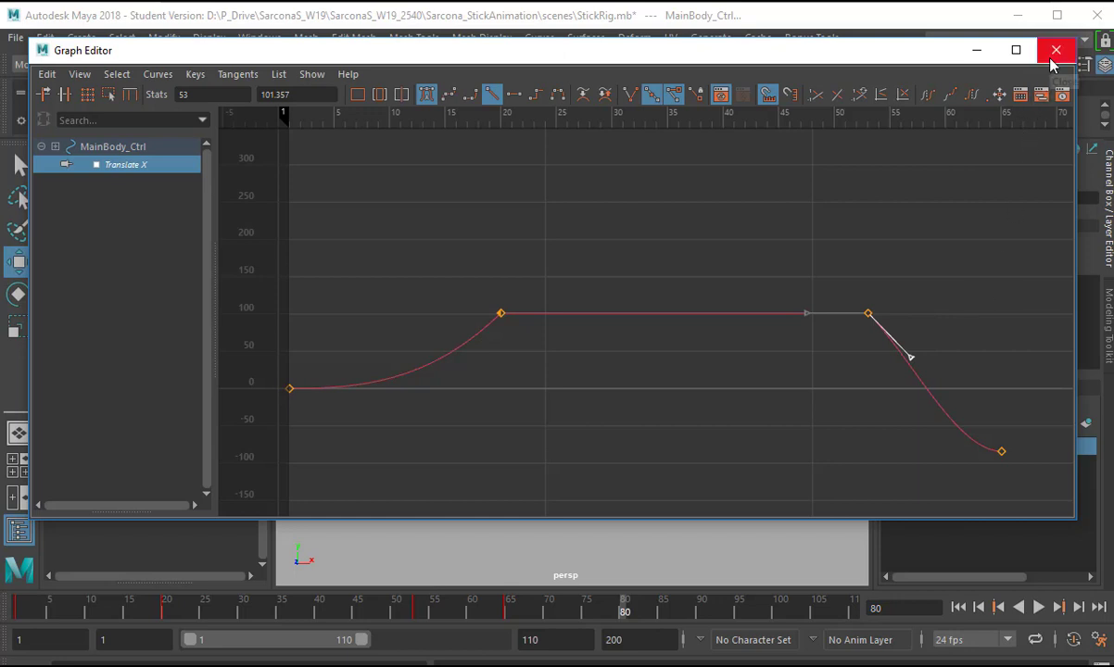
key("ctrl+z")
- Steepen the incoming tangent of MainBody_Ctrl's Translate X key at frame 65 so the slide stops abruptly, and play the motion
left_click_drag(1012, 340, 982, 500)
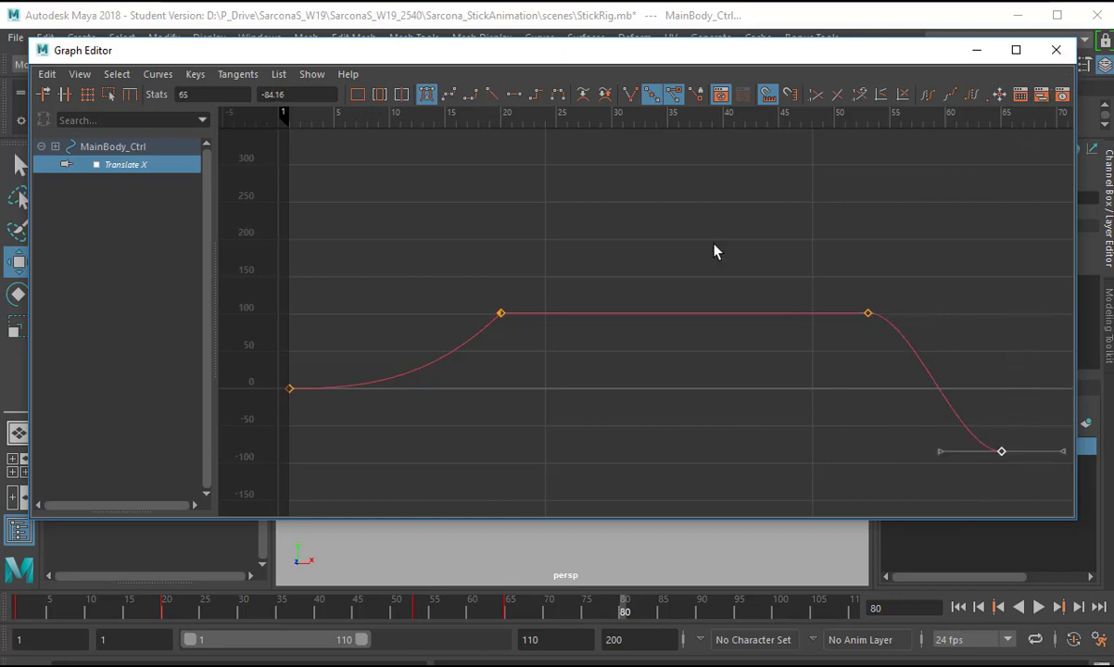
left_click(492, 94)
left_click_drag(987, 429, 988, 431)
middle_click_drag(972, 415, 983, 410)
left_click(1057, 51)
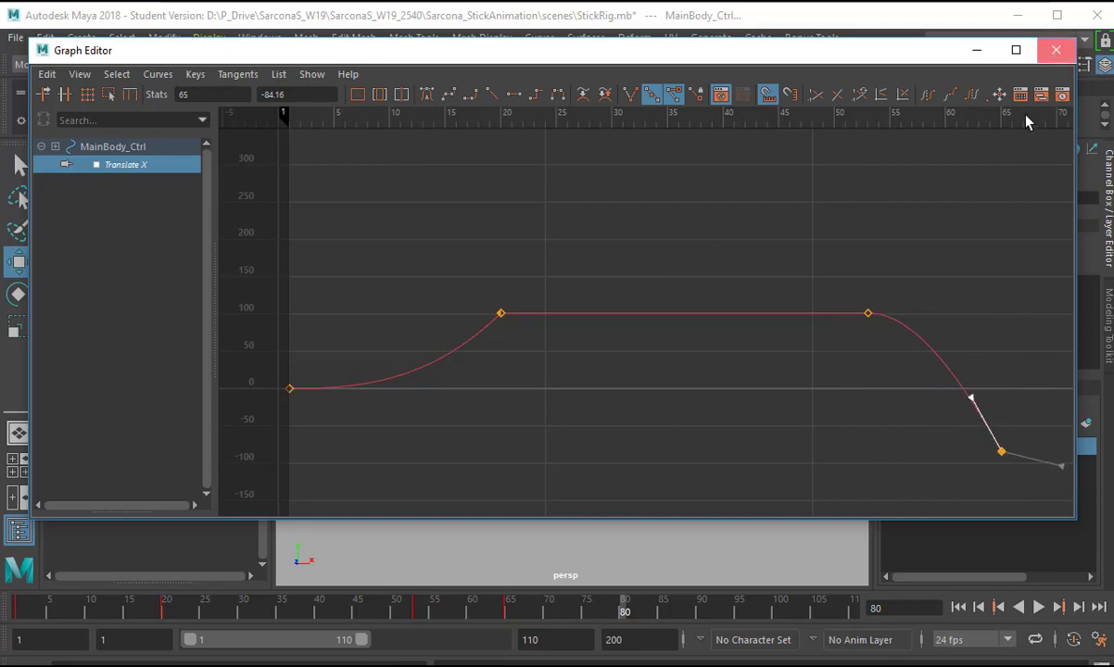
key("alt+v")
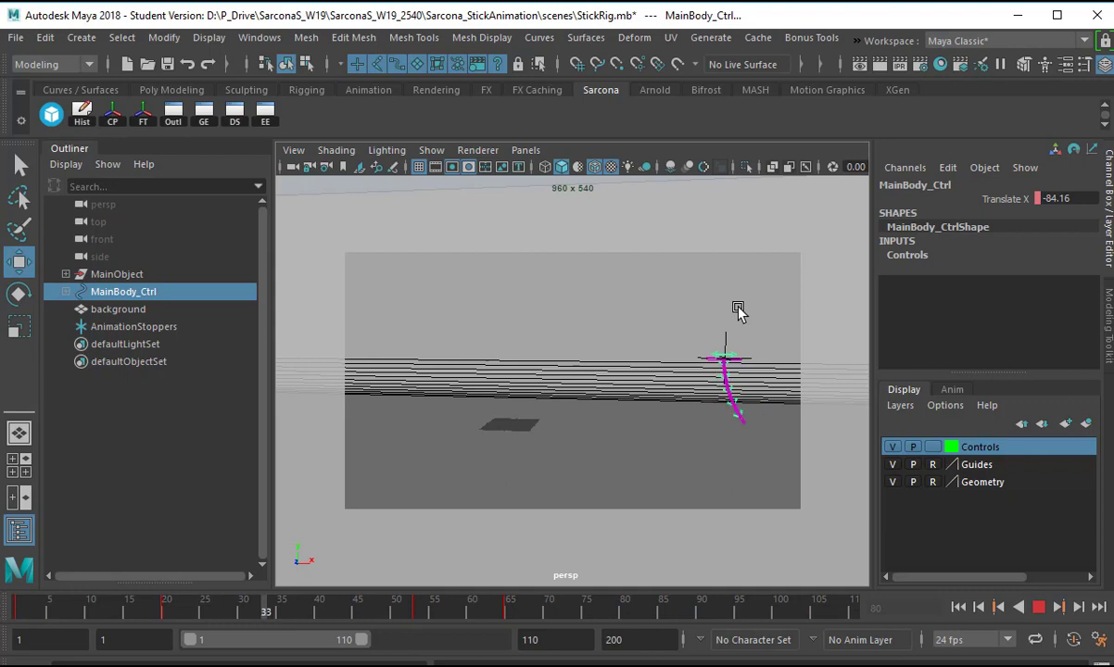
key("Escape")
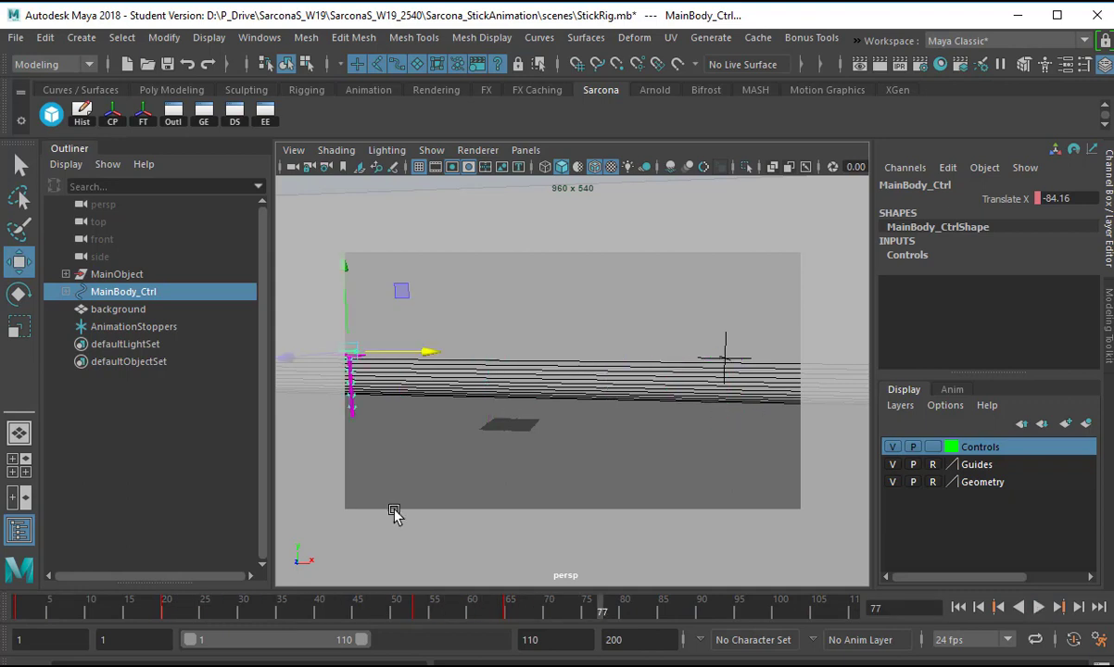
- Select the arm controls and key their current Rotate Z at frame 53, where the return slide starts
left_click_drag(378, 398, 451, 348, "alt")
key("q")
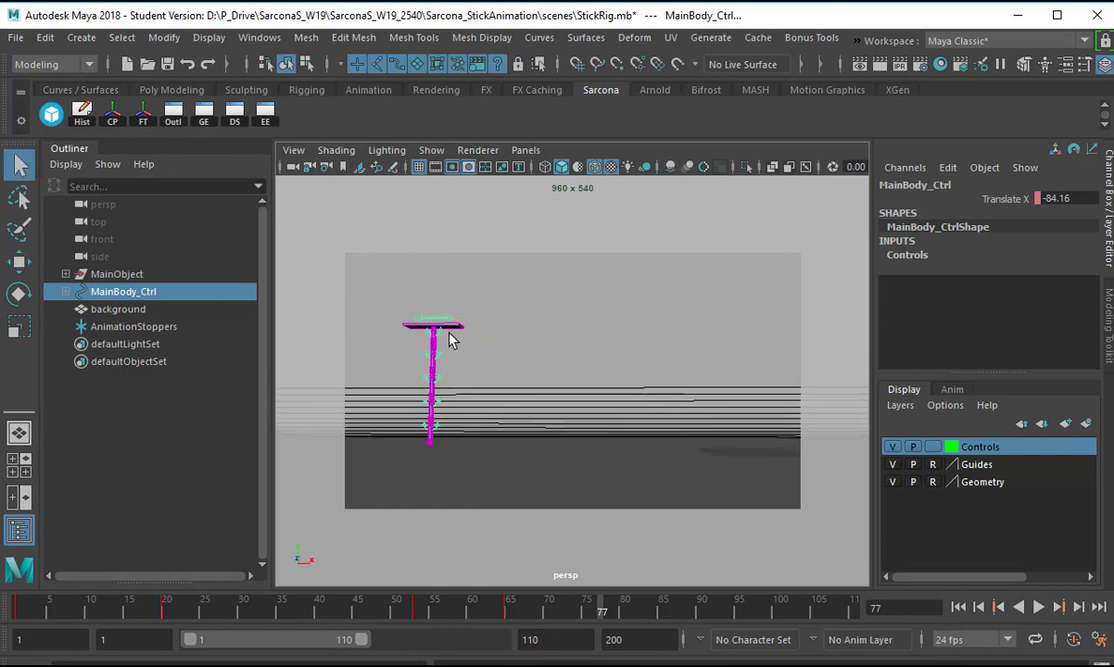
left_click_drag(405, 447, 405, 451)
middle_click_drag(593, 422, 497, 437, "alt")
left_click_drag(356, 607, 412, 608)
middle_click_drag(317, 503, 365, 492, "alt")
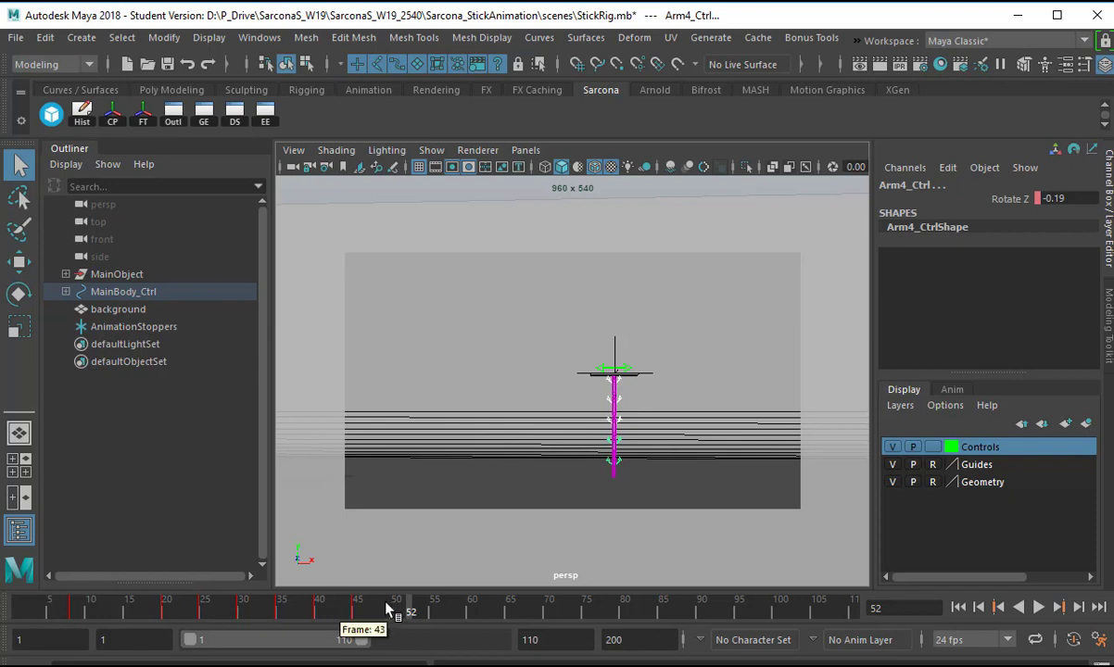
key("alt+v")
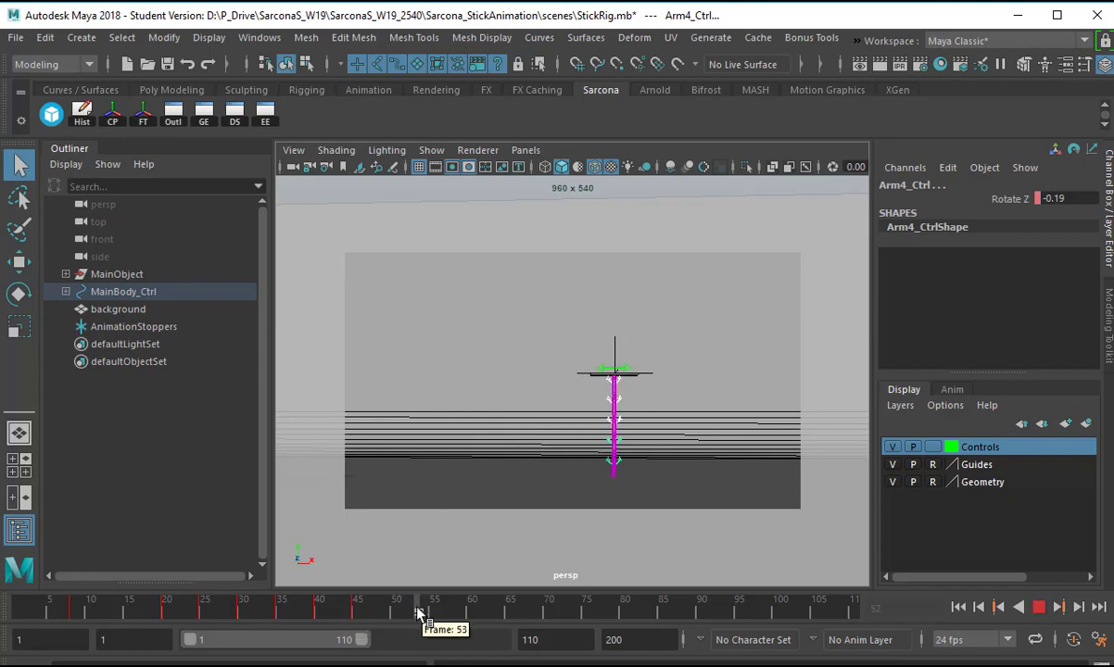
left_click(419, 611)
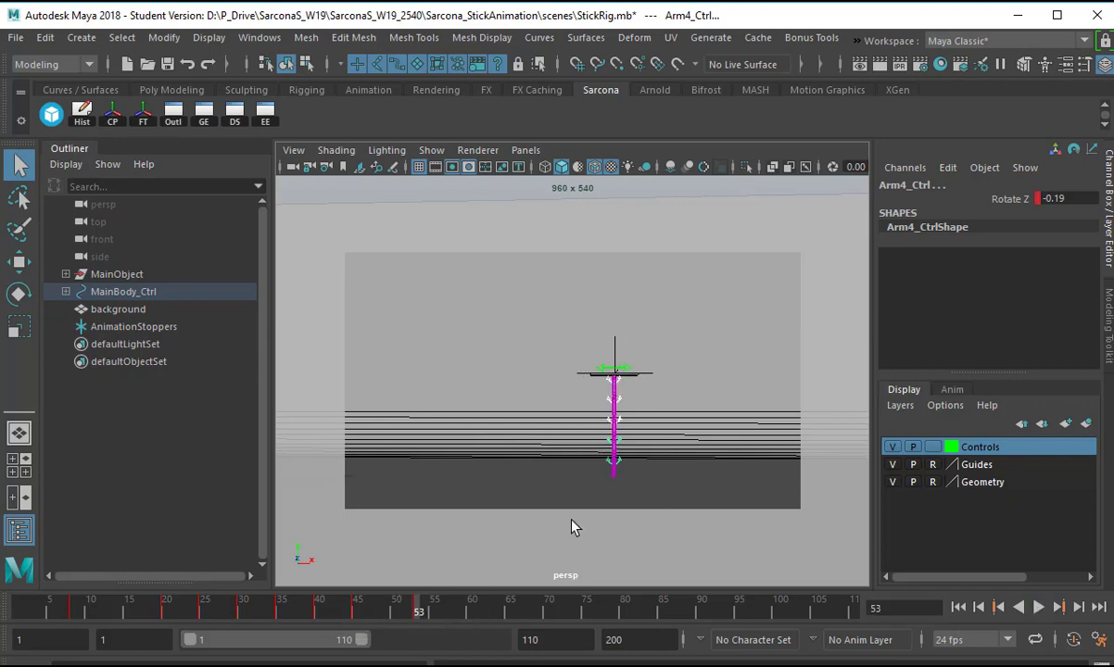
- Rotate the arm controls together to about 26.97 in Rotate Z at frame 67 and key the pose
left_click_drag(427, 608, 523, 608)
key("e")
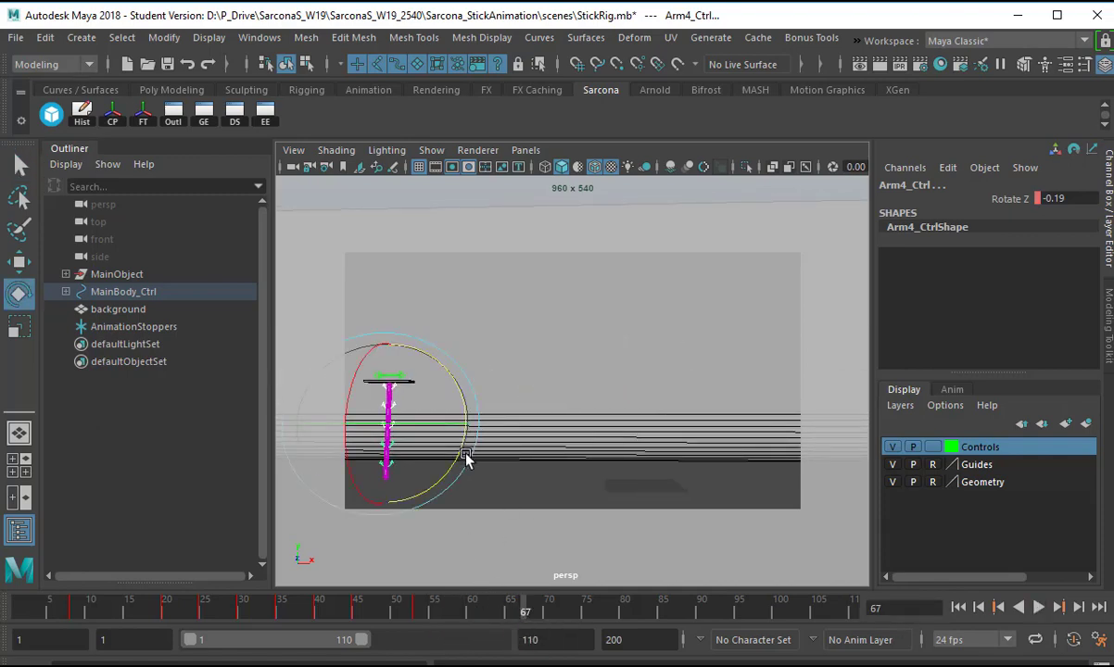
left_click_drag(467, 437, 470, 423)
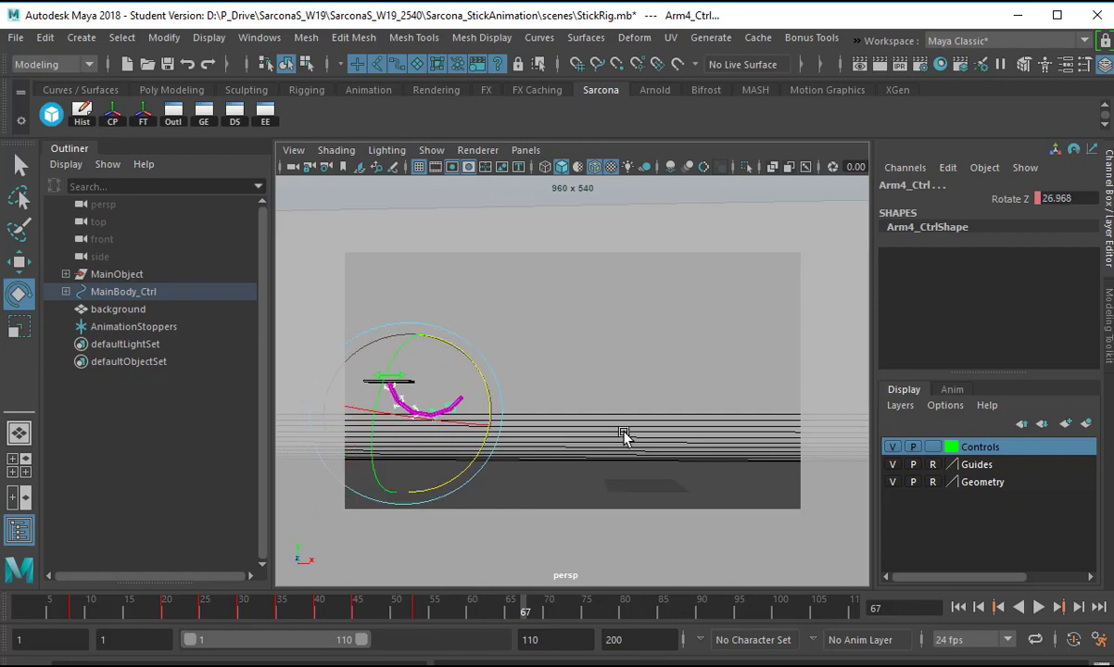
middle_click_drag(619, 473, 462, 473, "alt")
middle_click_drag(634, 443, 737, 447, "alt")
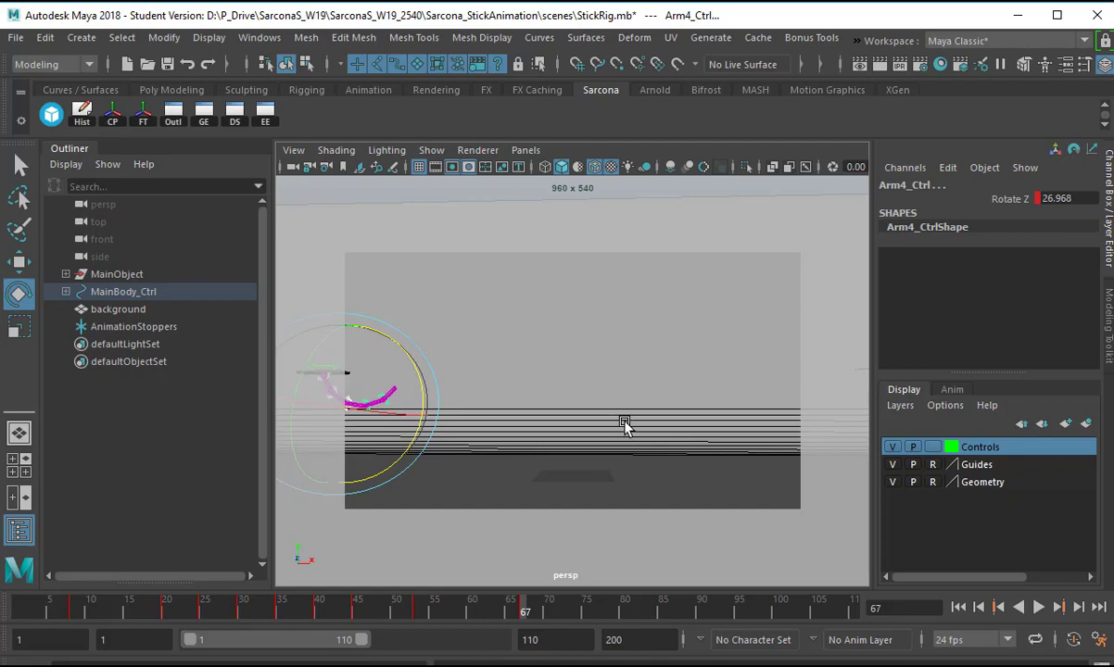
left_click_drag(624, 425, 838, 569, "alt")
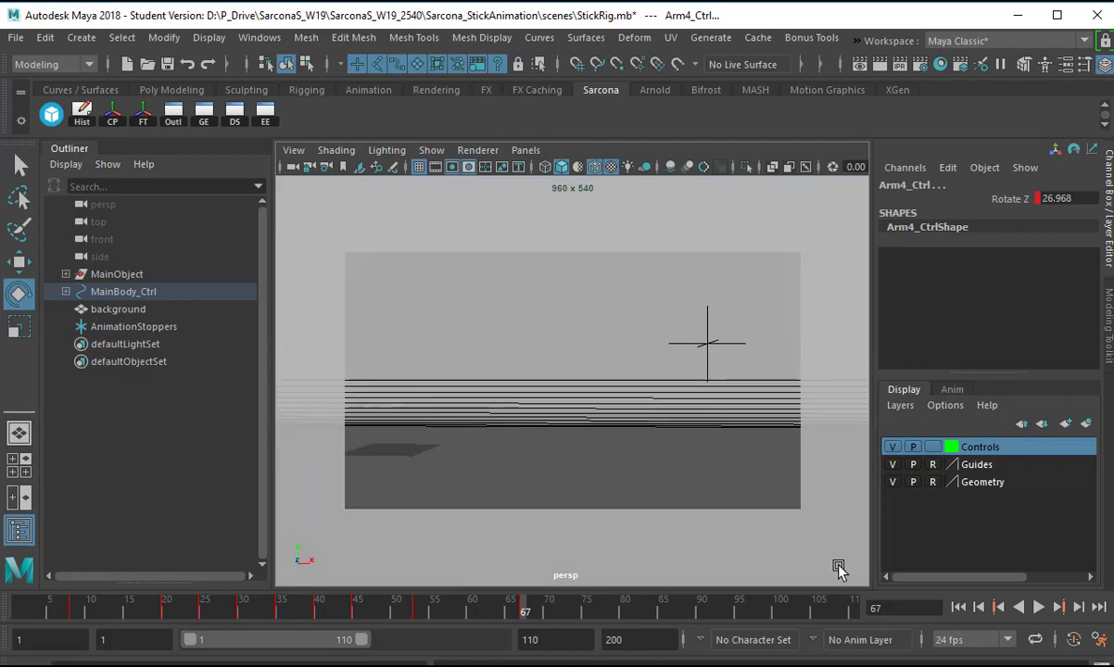
- Play the animation from frame 1 to examine how the arm swings during both body slides
left_click(958, 607)
left_click_drag(717, 480, 719, 476, "alt")
key("alt+v")
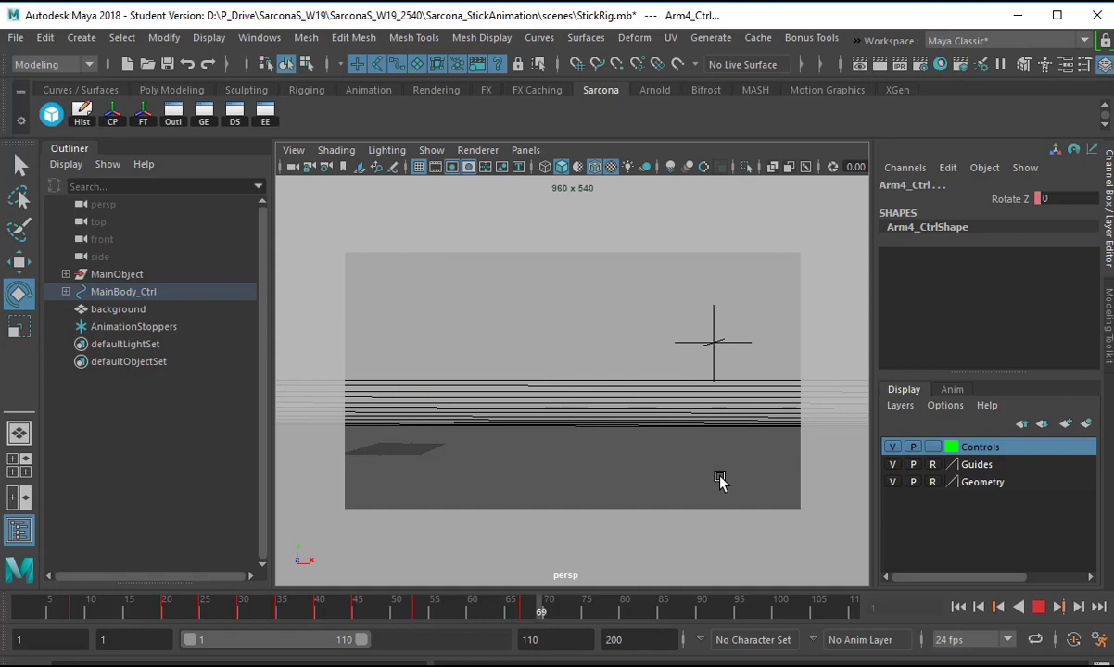
left_click(957, 607)
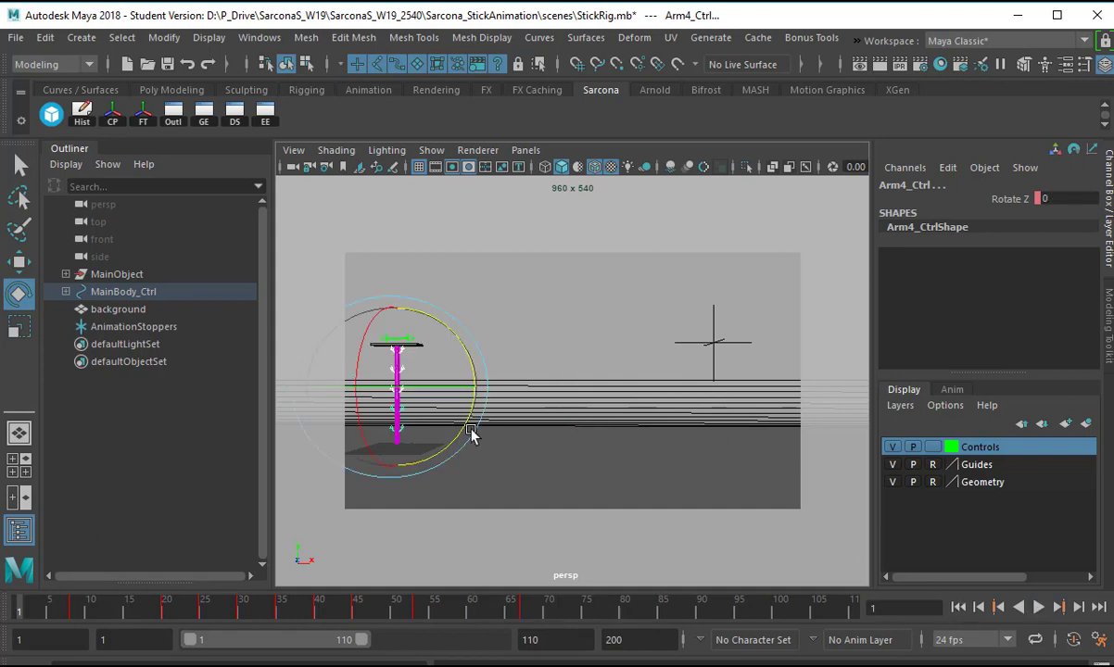
key("alt+v")
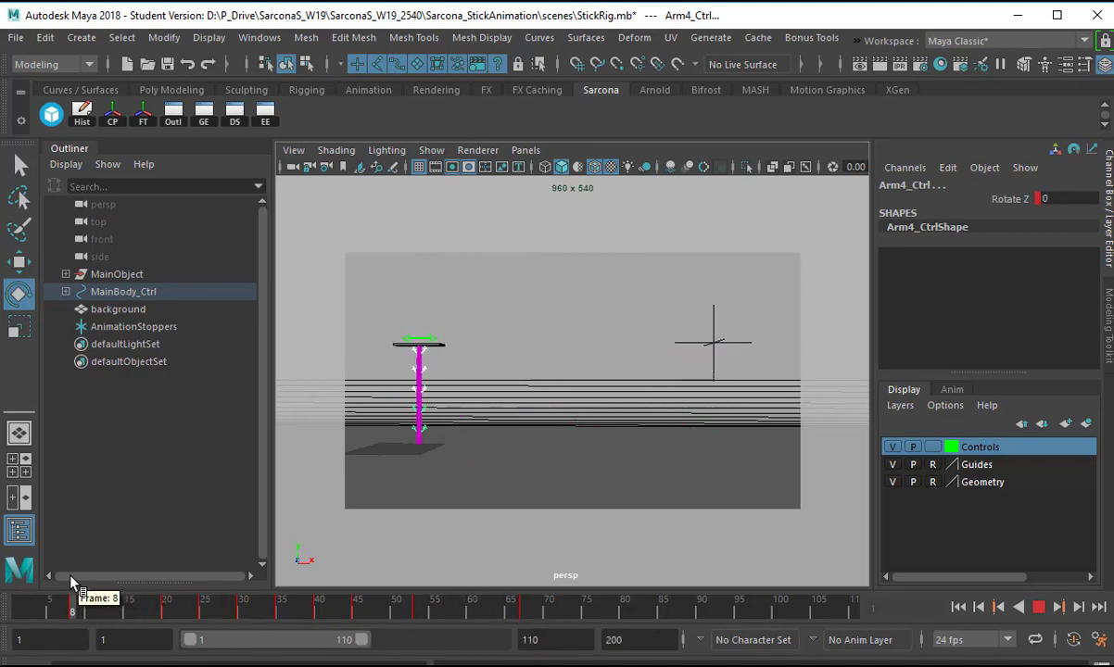
left_click_drag(65, 576, 2, 582)
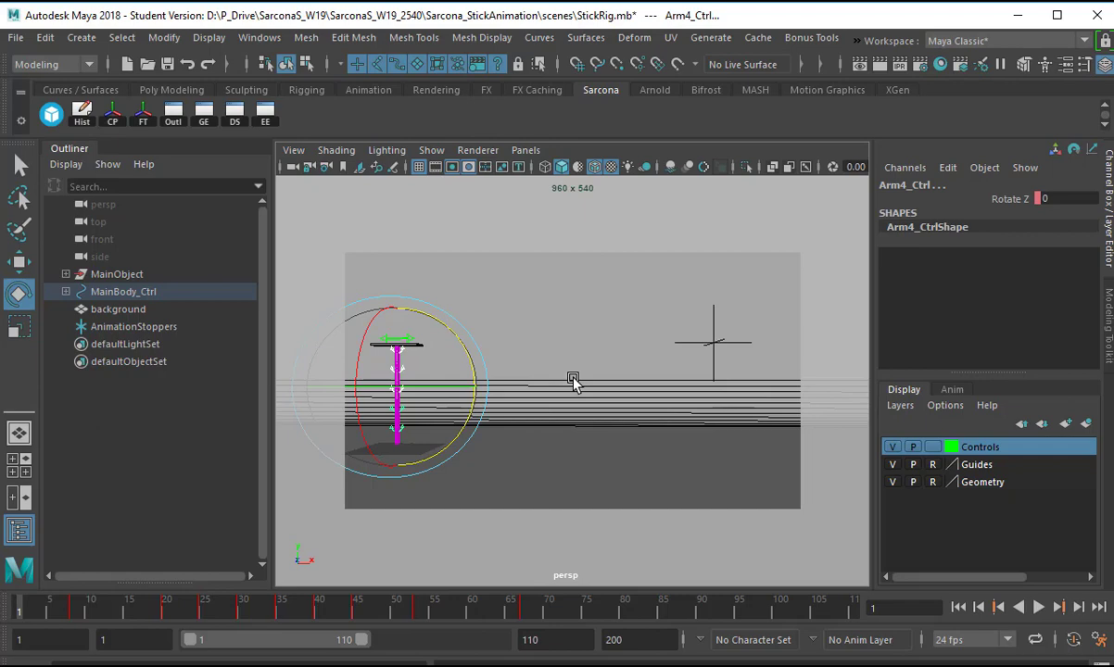
- Select MainBody_Ctrl and individual arm controls in turn to examine their keys, and end with all the arm controls selected
left_click(450, 289)
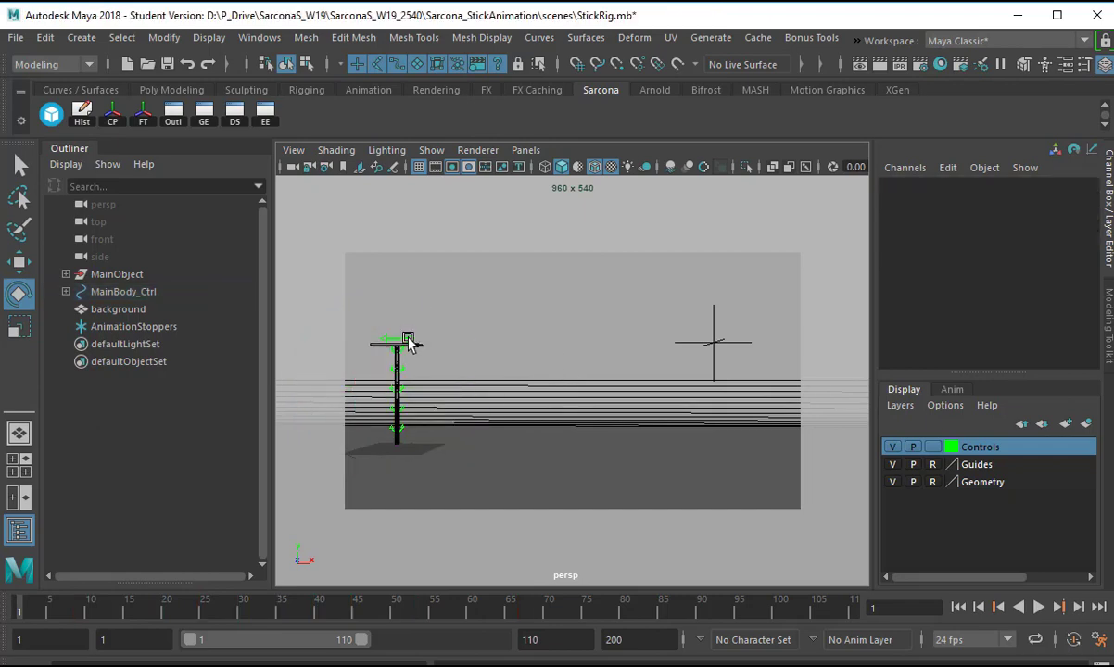
left_click(468, 345)
key("q")
key("f")
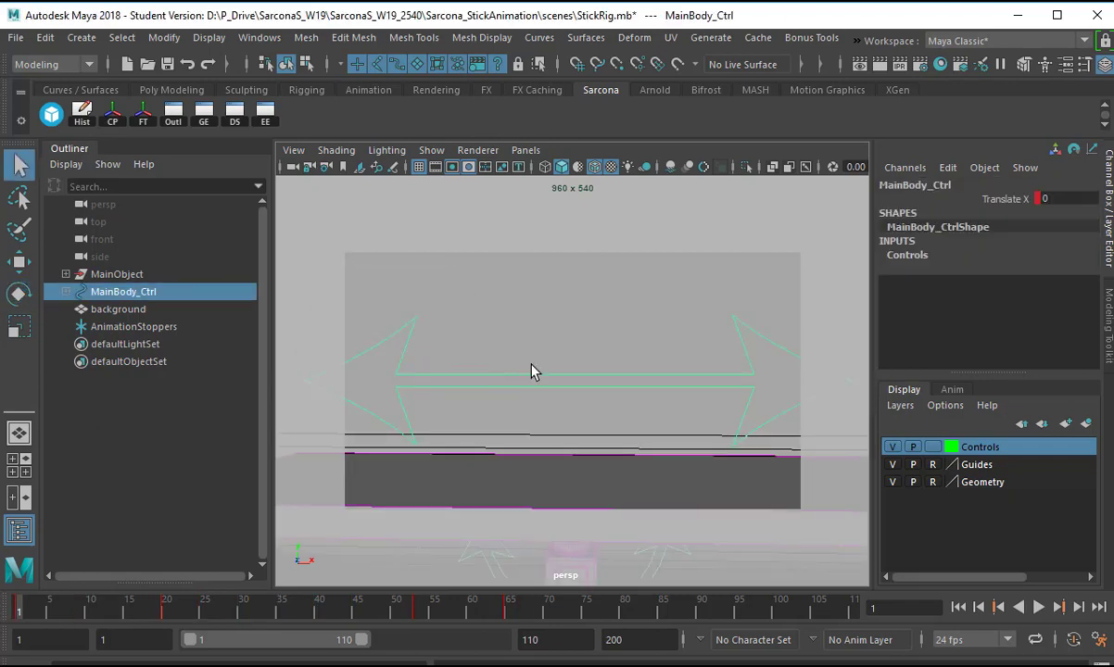
scroll(531, 371, "down", 6)
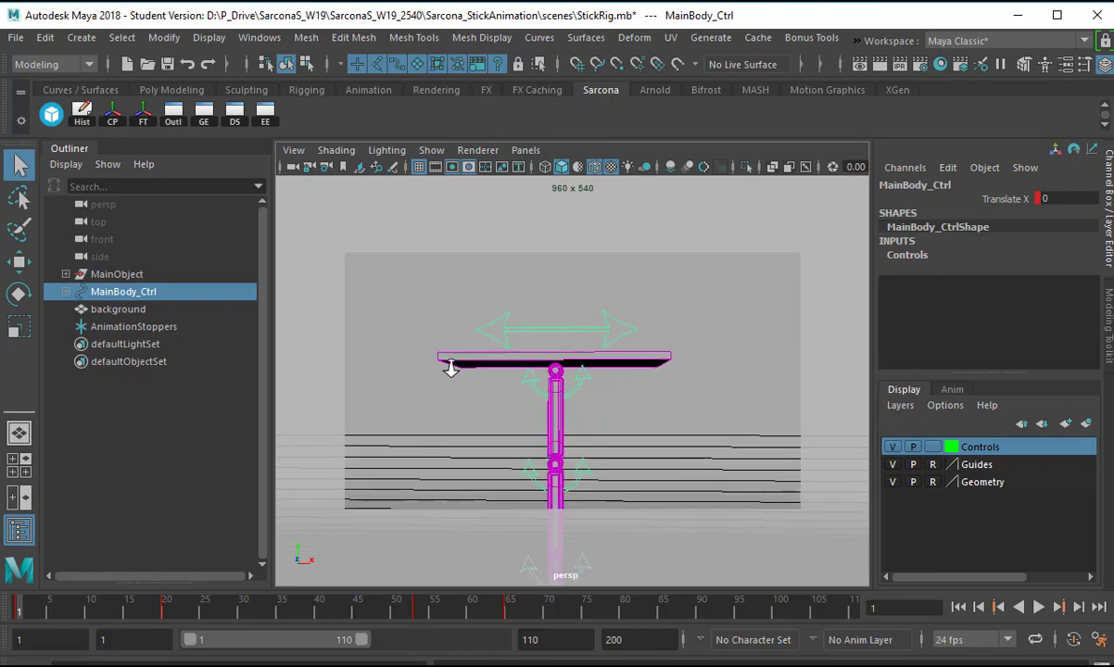
right_click_drag(452, 368, 380, 362, "alt")
middle_click_drag(593, 360, 520, 305, "alt")
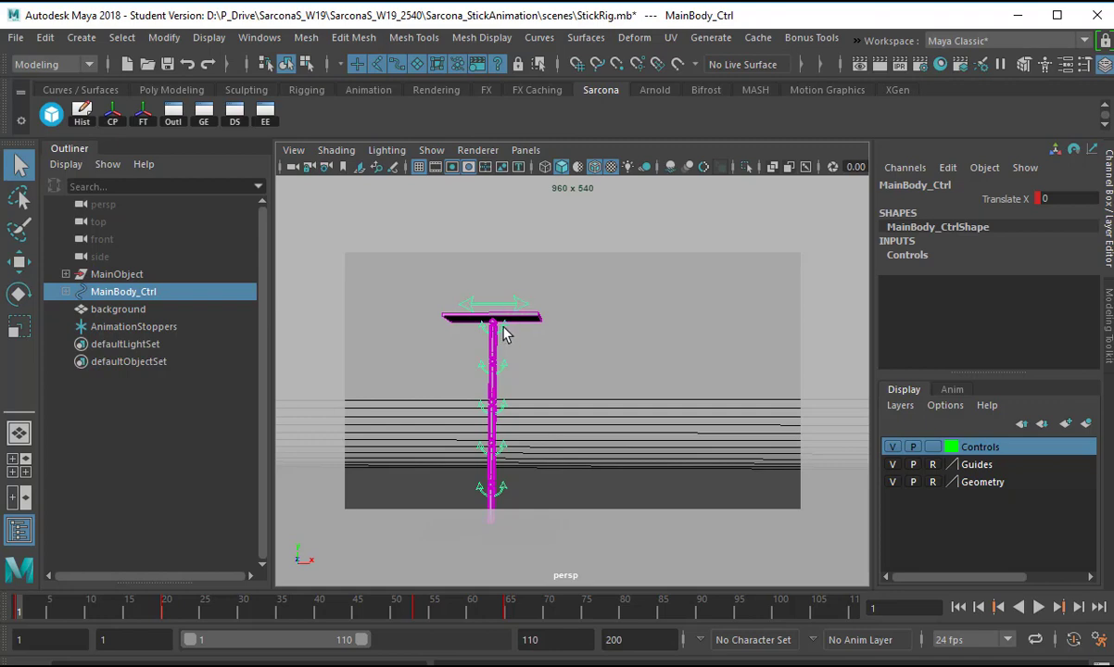
left_click(503, 334)
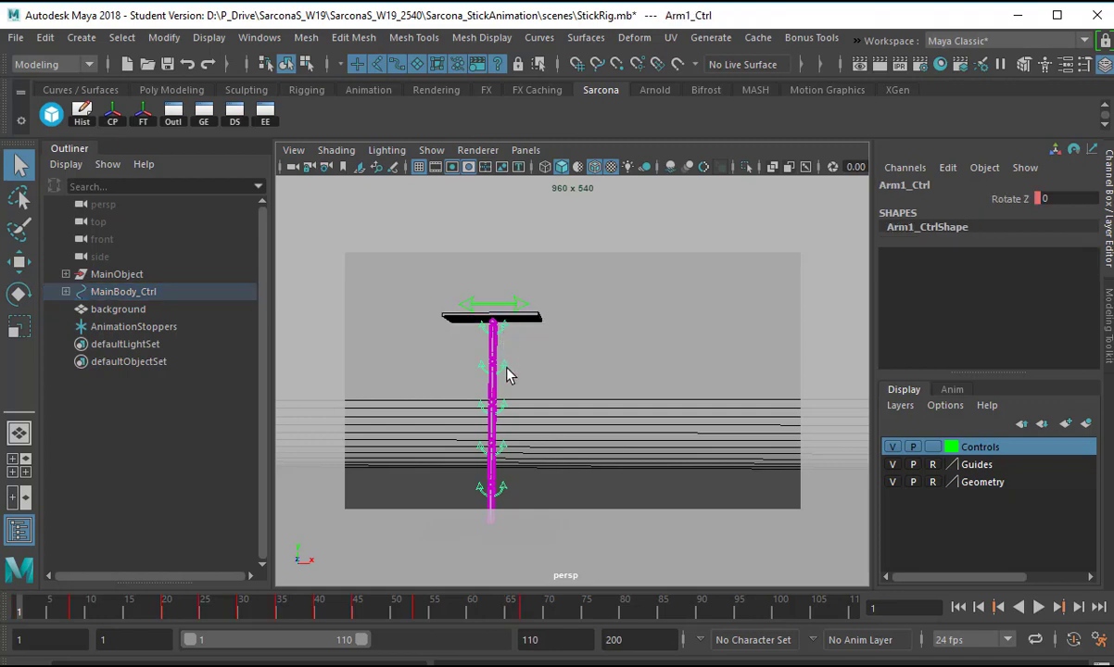
left_click(503, 405)
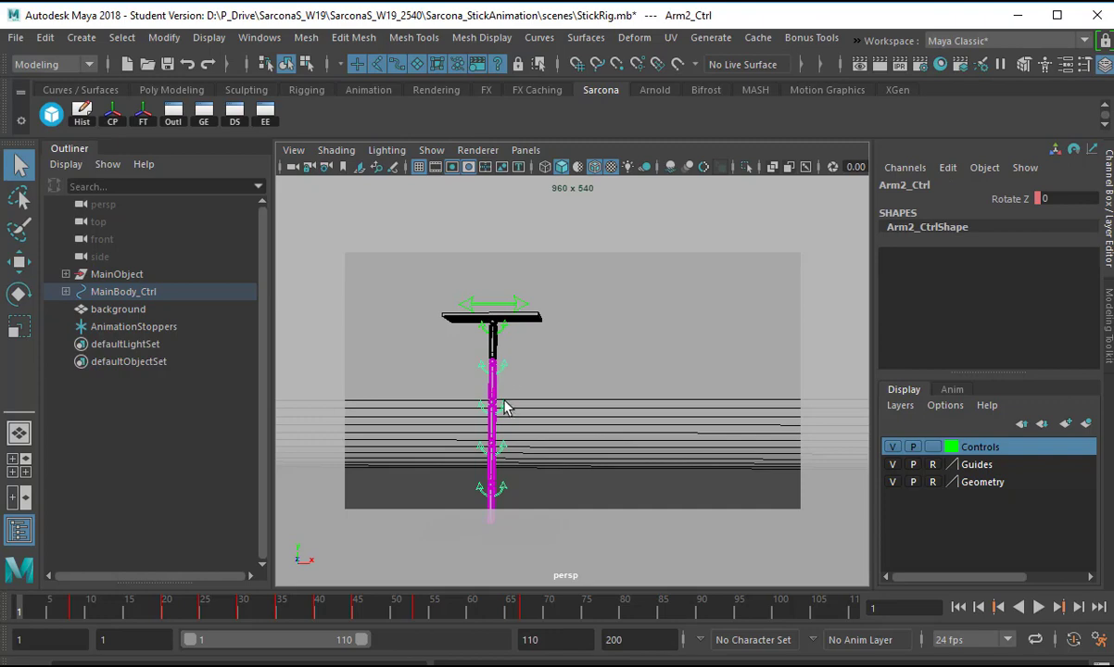
left_click(497, 452)
left_click(494, 487)
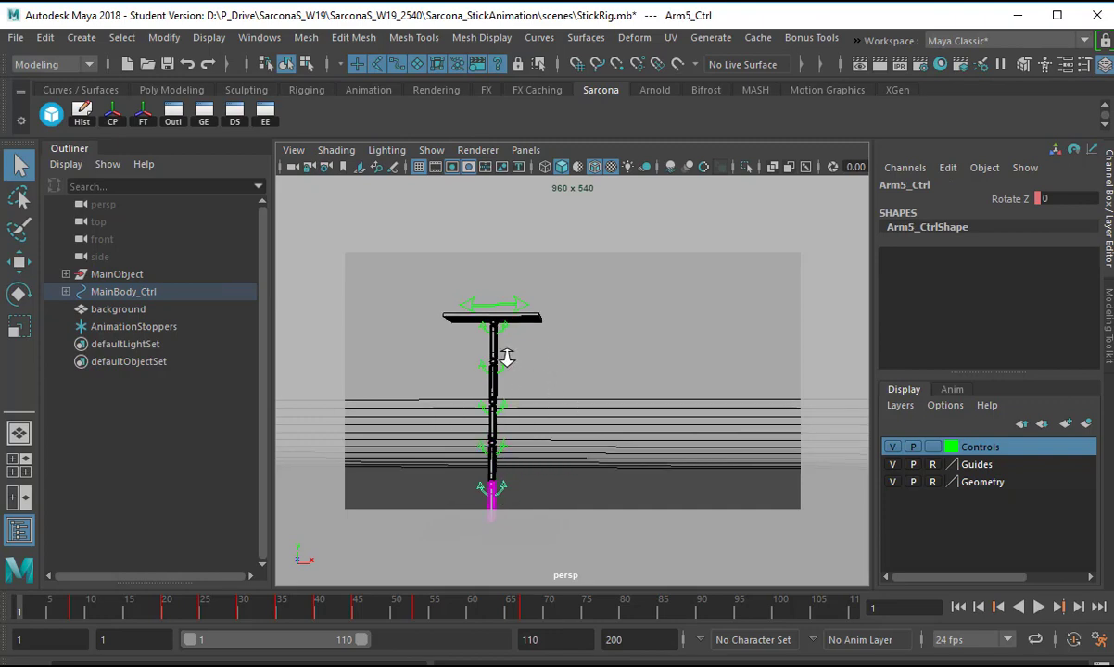
scroll(504, 354, "down", 2)
left_click_drag(493, 339, 541, 493)
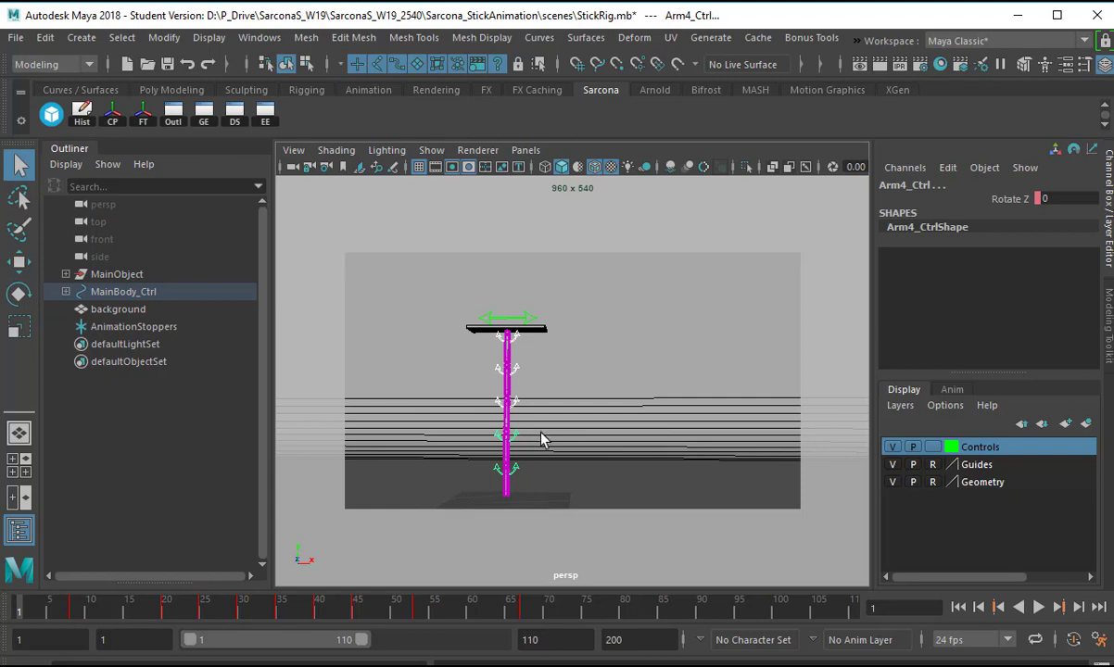
left_click_drag(526, 336, 471, 497)
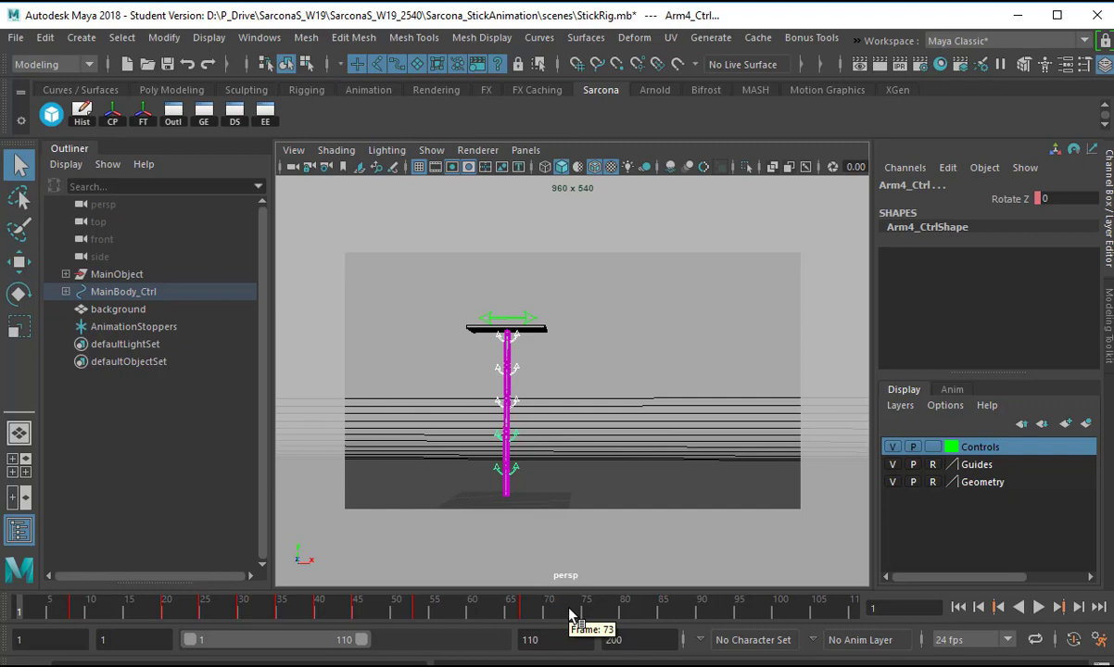
- Frame the whole slide path, play the animation to check the arm swing, and return to frame 1
middle_click_drag(715, 423, 521, 452, "alt")
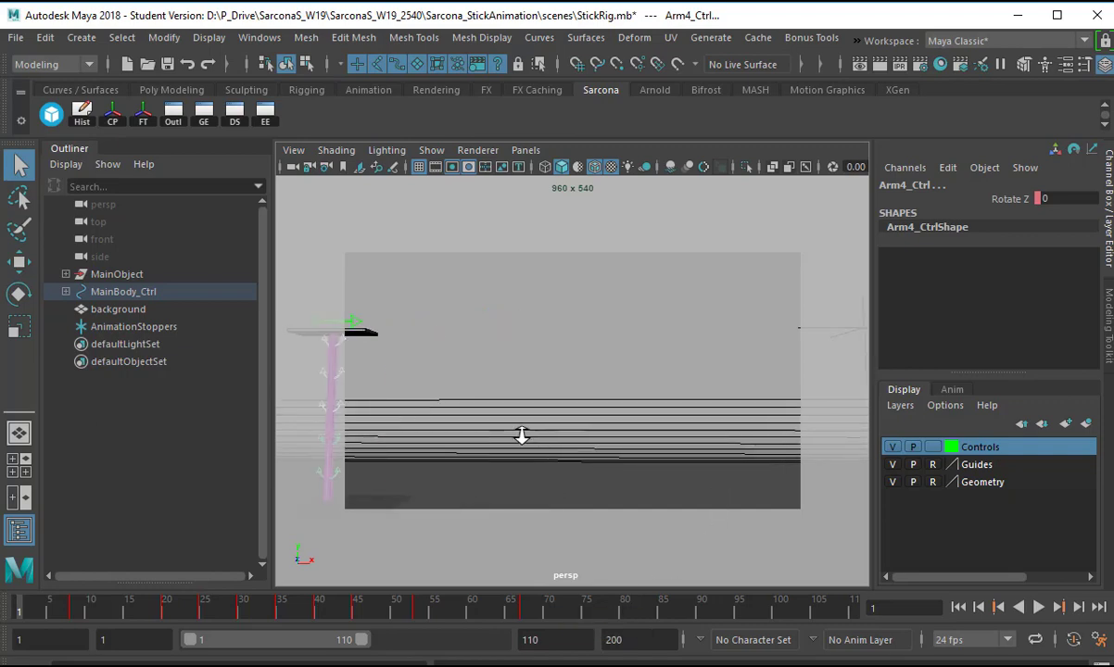
scroll(522, 436, "down", 4)
key("alt+v")
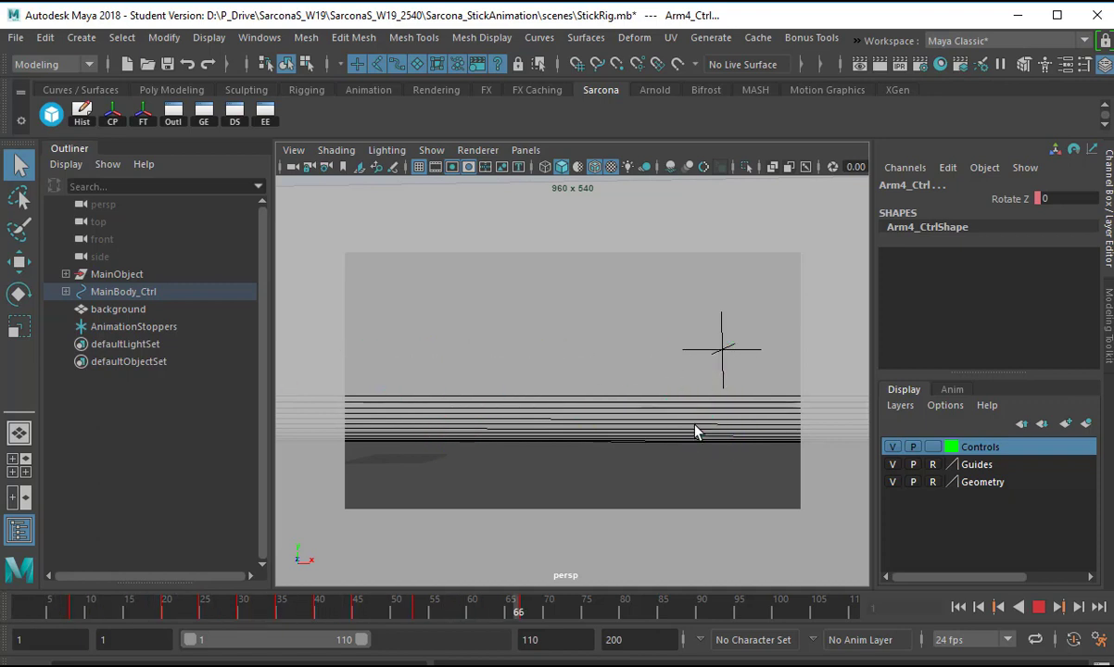
key("alt+v")
left_click(20, 613)
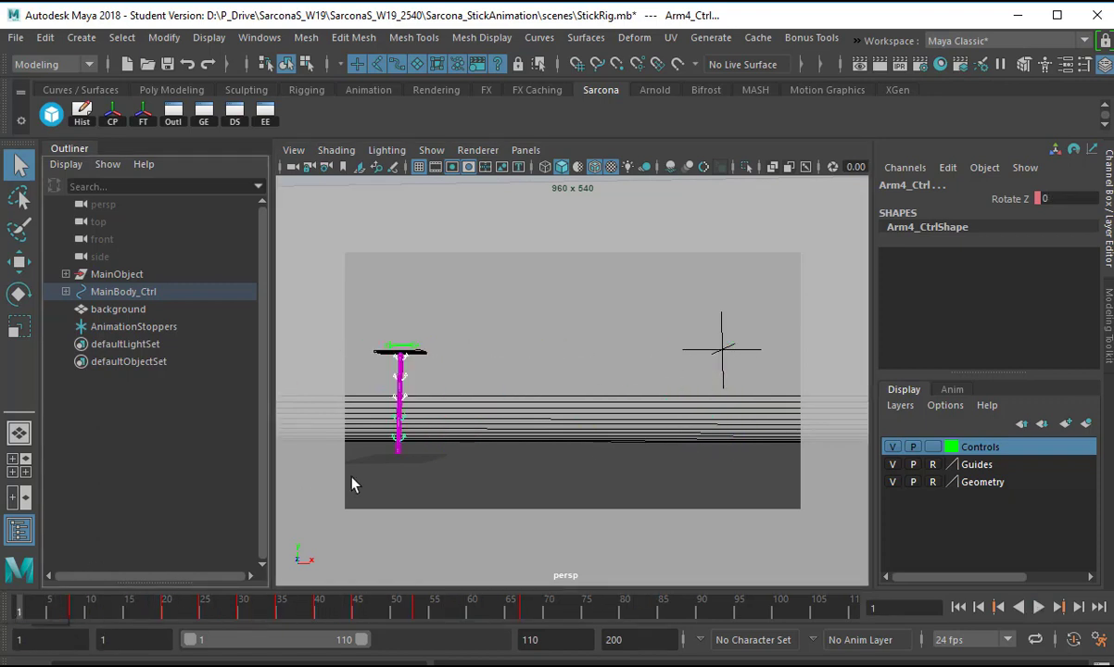
- Select Arm1_Ctrl through Arm5_Ctrl and open their keys in the Dope Sheet
left_click(404, 369)
left_click(405, 398)
left_click(407, 436)
left_click(236, 116)
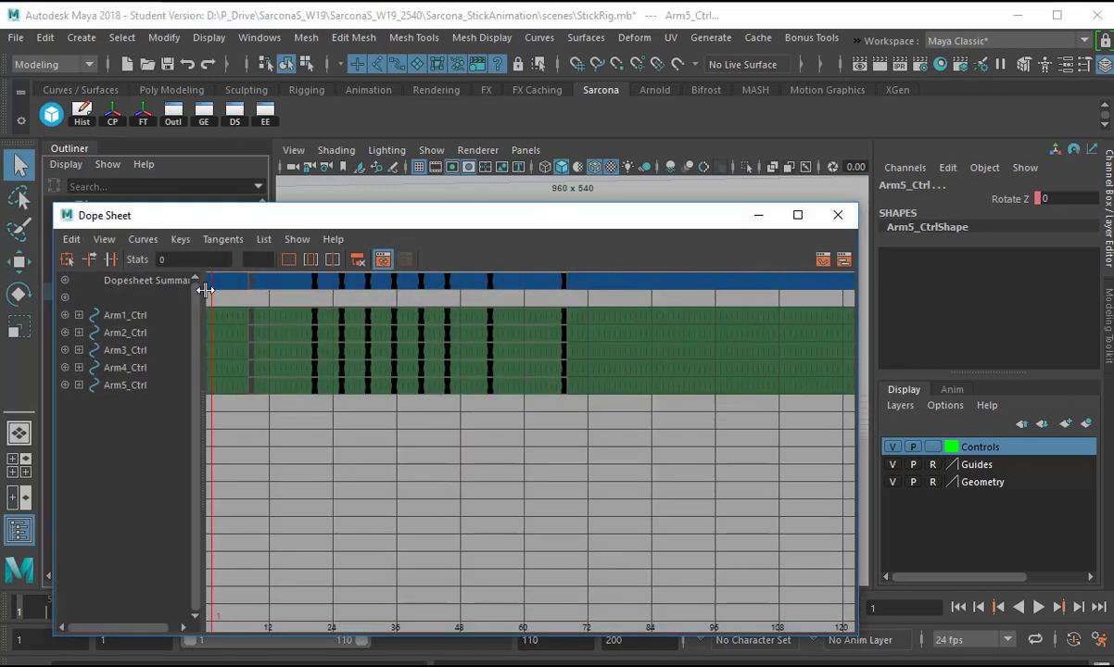
left_click_drag(260, 209, 401, 172)
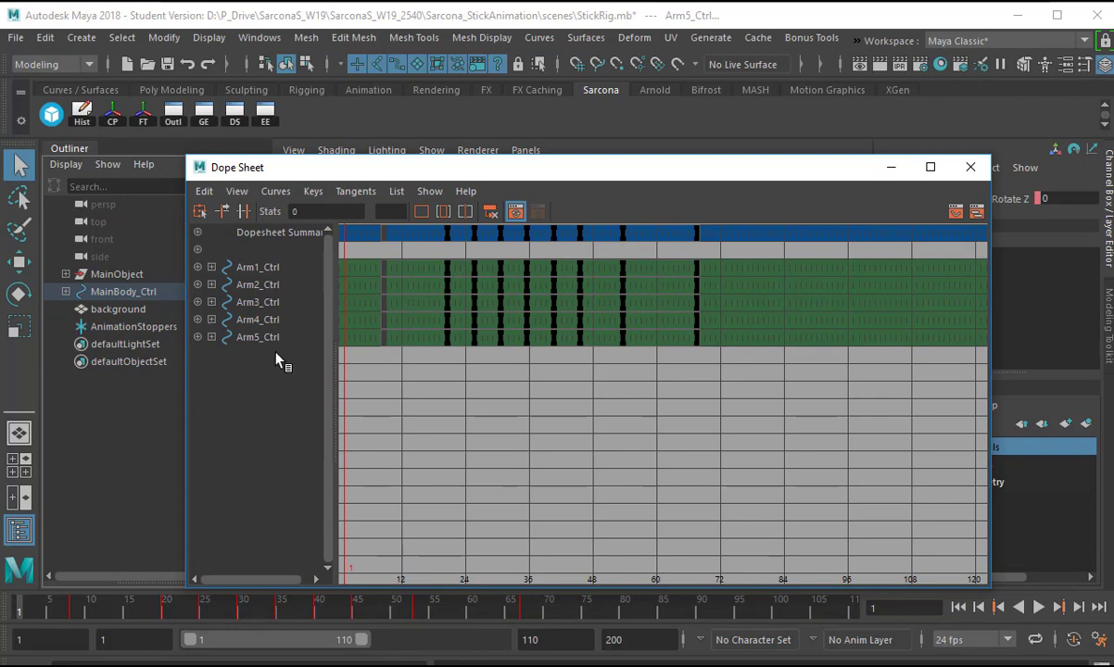
- Offset the keys of Arm2_Ctrl through Arm5_Ctrl in the Dope Sheet so each control starts one frame later than the one before it
left_click(260, 268)
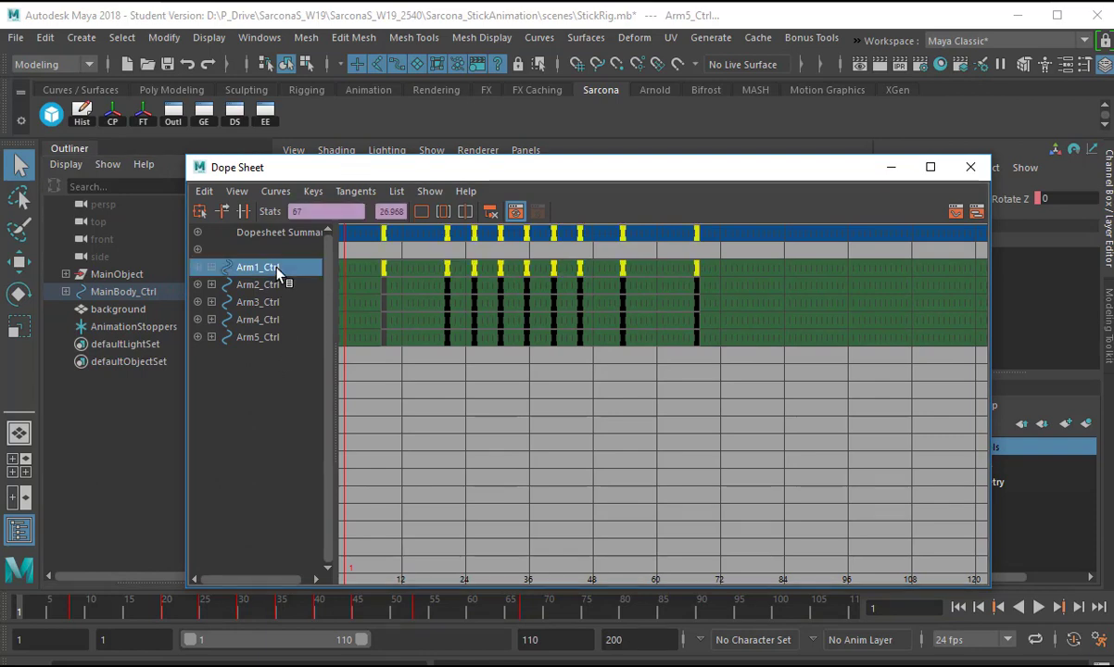
left_click(269, 285)
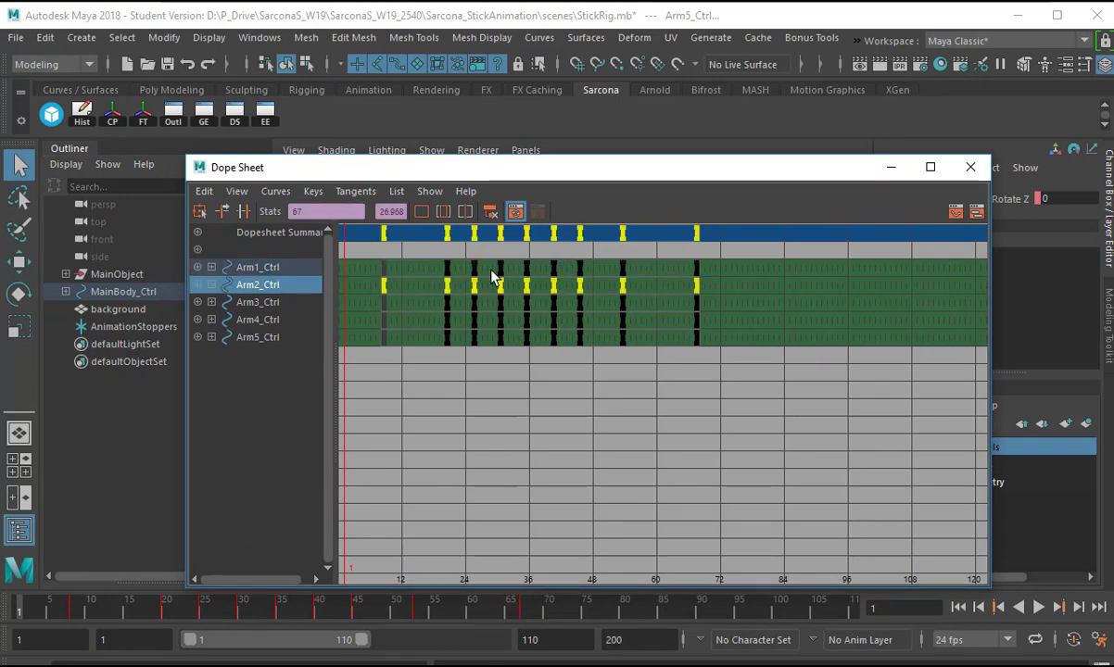
key("w")
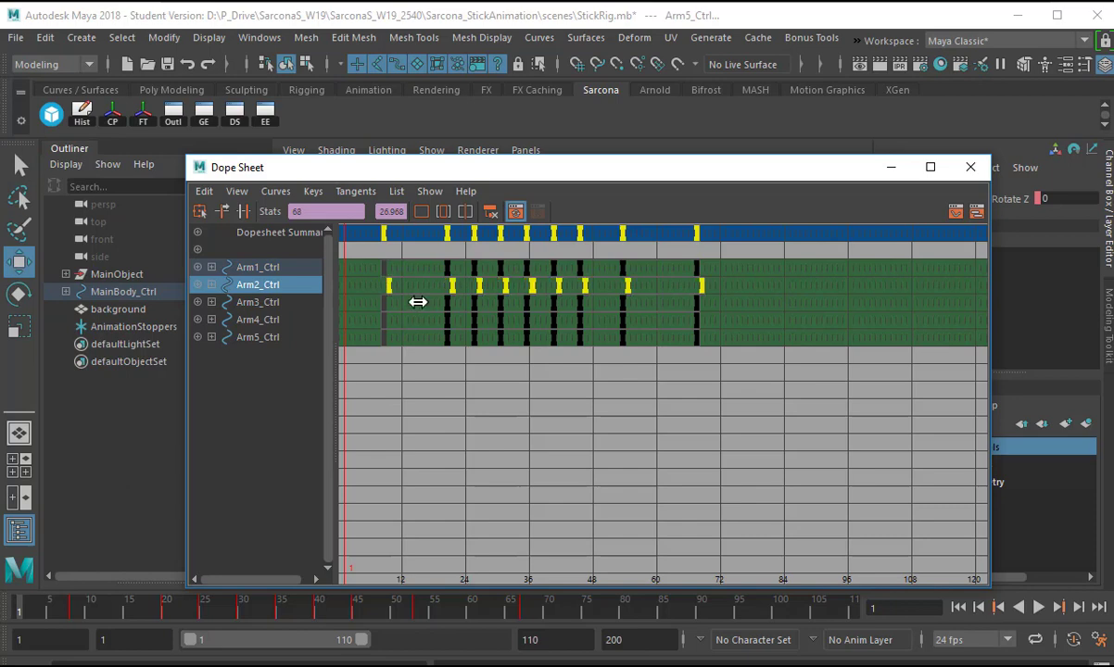
middle_click_drag(418, 307, 466, 320, "alt")
right_click_drag(466, 320, 510, 282, "alt")
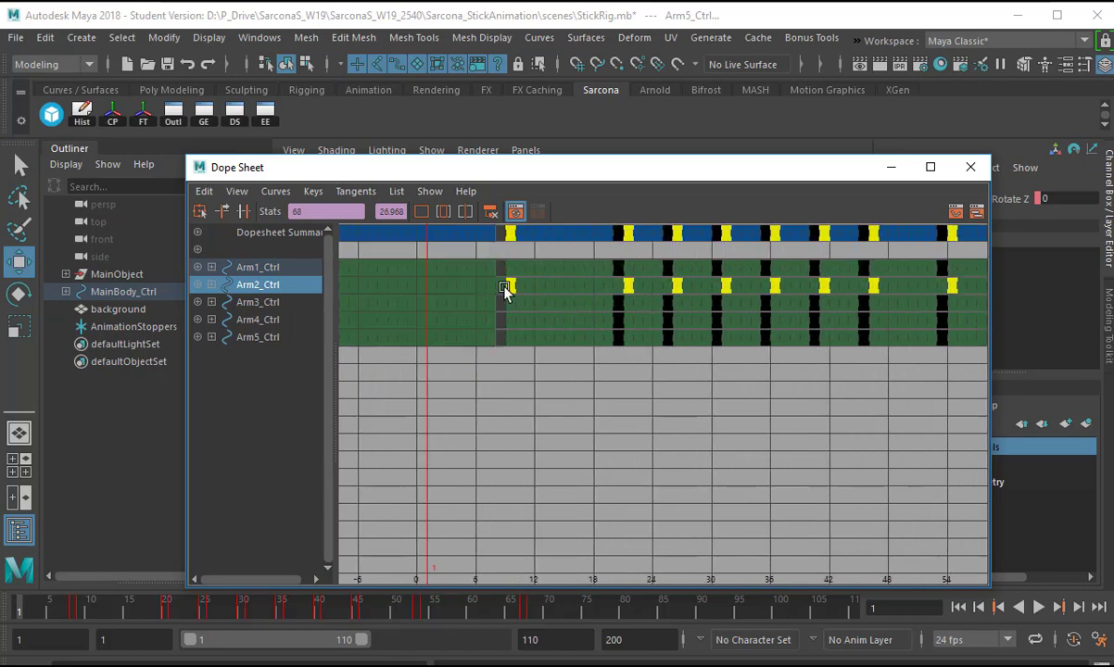
left_click(264, 303)
middle_click_drag(498, 327, 557, 356)
left_click(269, 319)
left_click(278, 338)
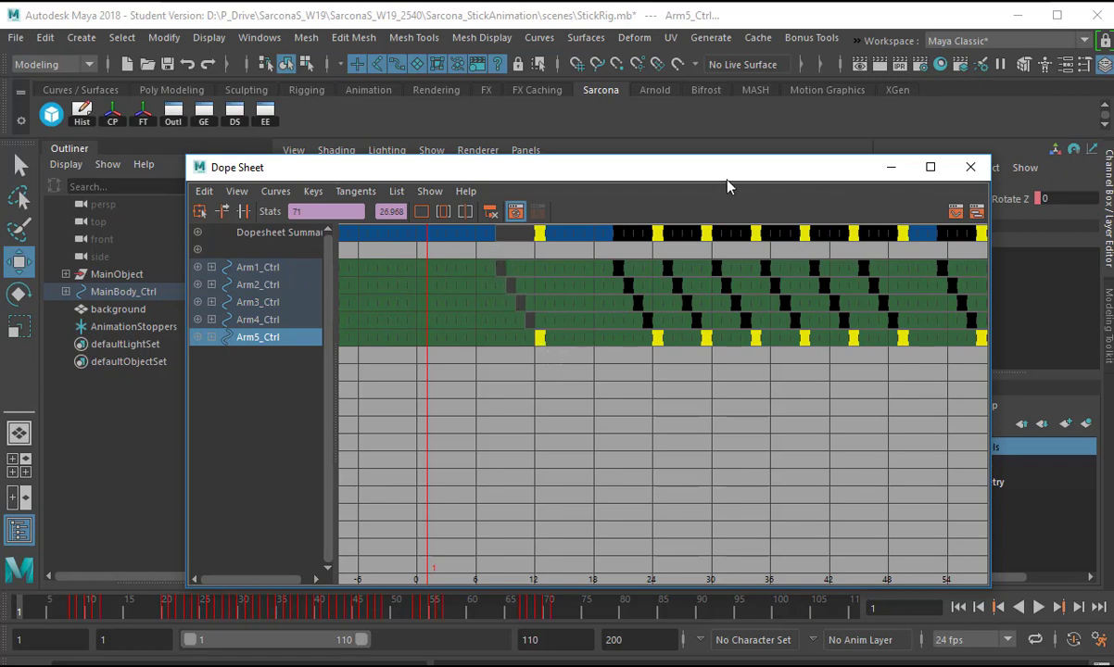
- Put the Dope Sheet away and play the animation to check the arm's overlapping action
left_click(890, 168)
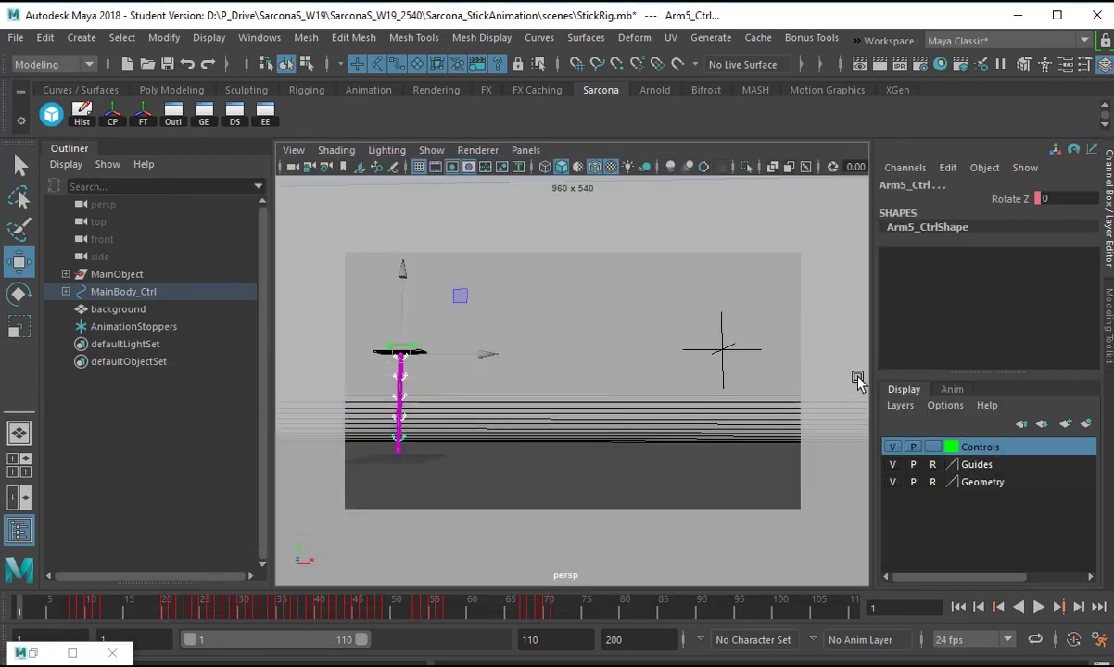
key("alt+v")
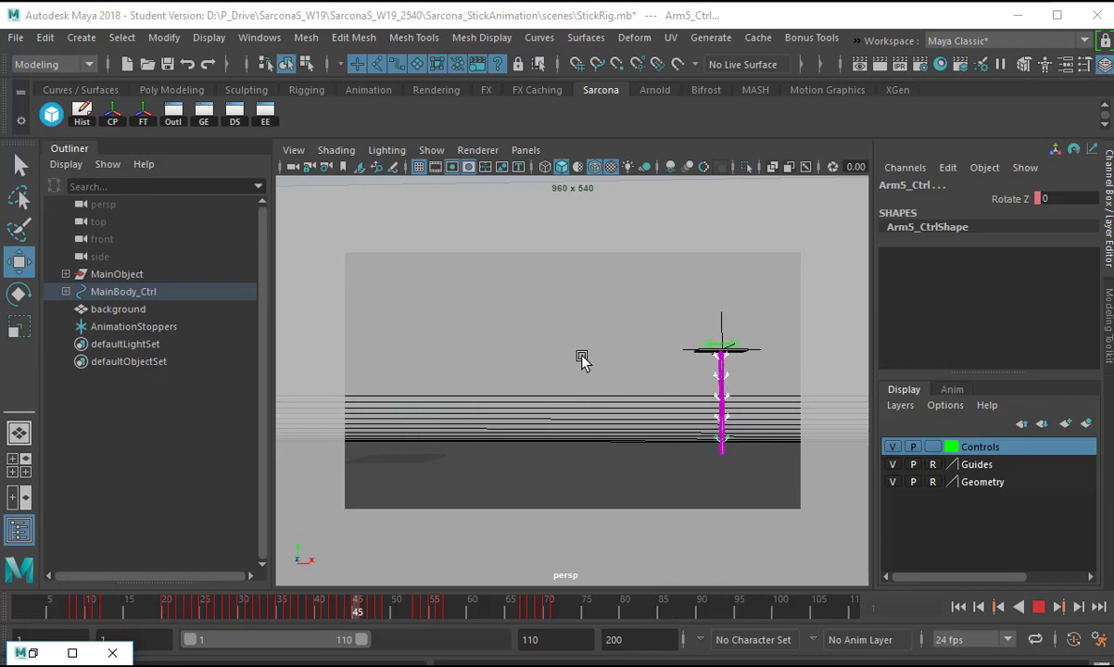
key("Escape")
- Try shifting the keys of all five arm controls one frame later in the Dope Sheet, and play back the result
left_click(205, 113)
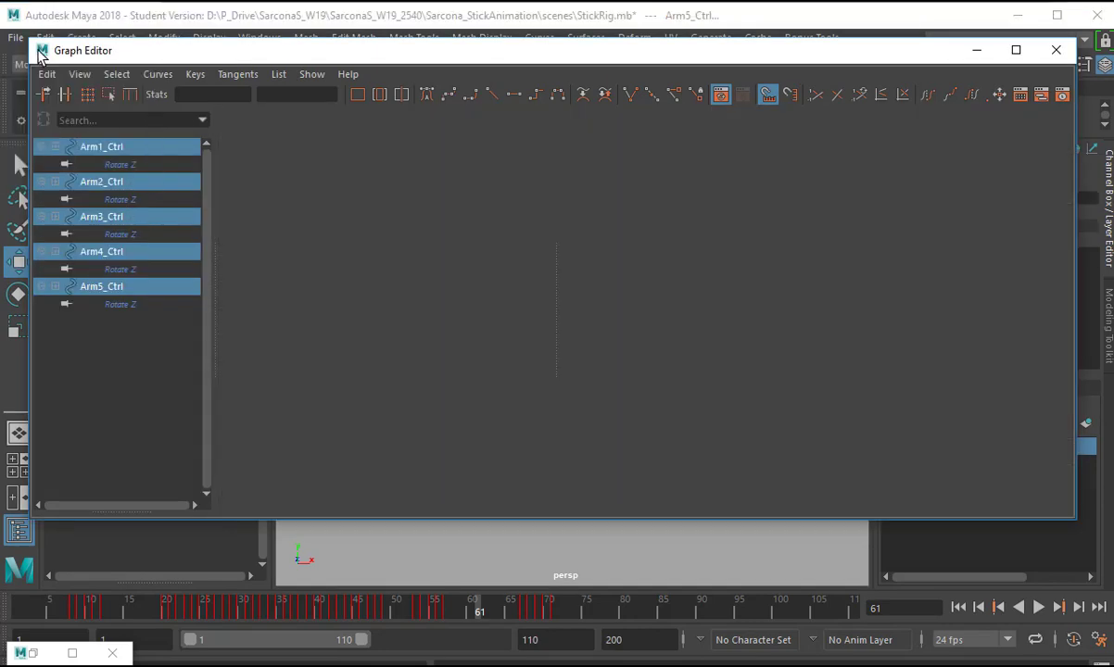
left_click(208, 115)
left_click(237, 121)
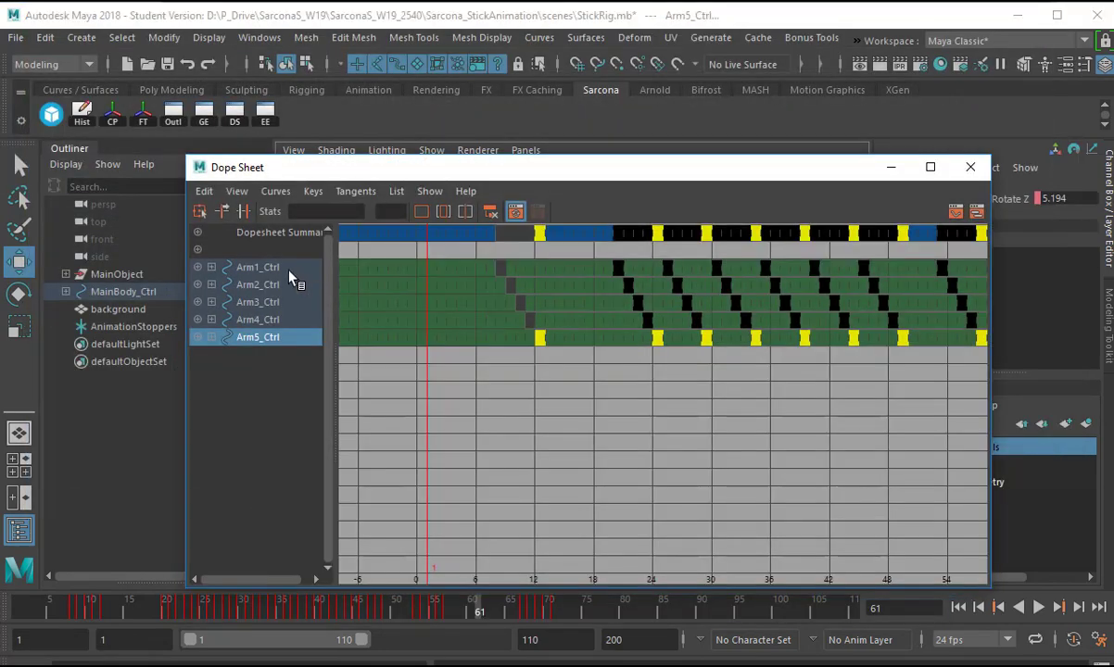
left_click_drag(273, 269, 285, 341)
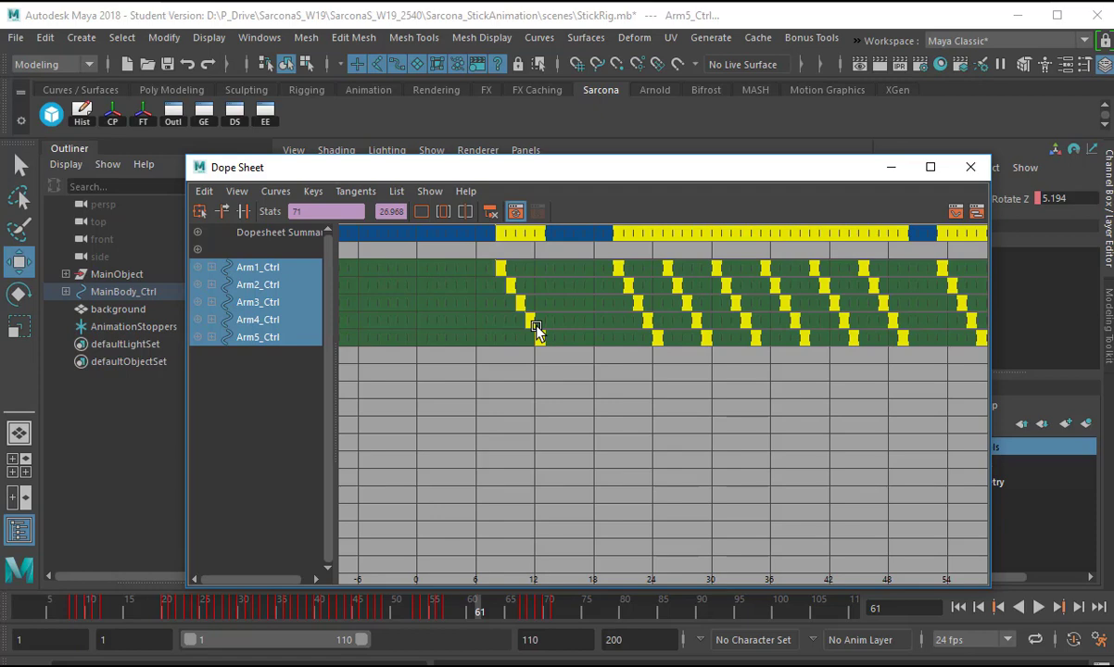
left_click_drag(537, 331, 550, 323)
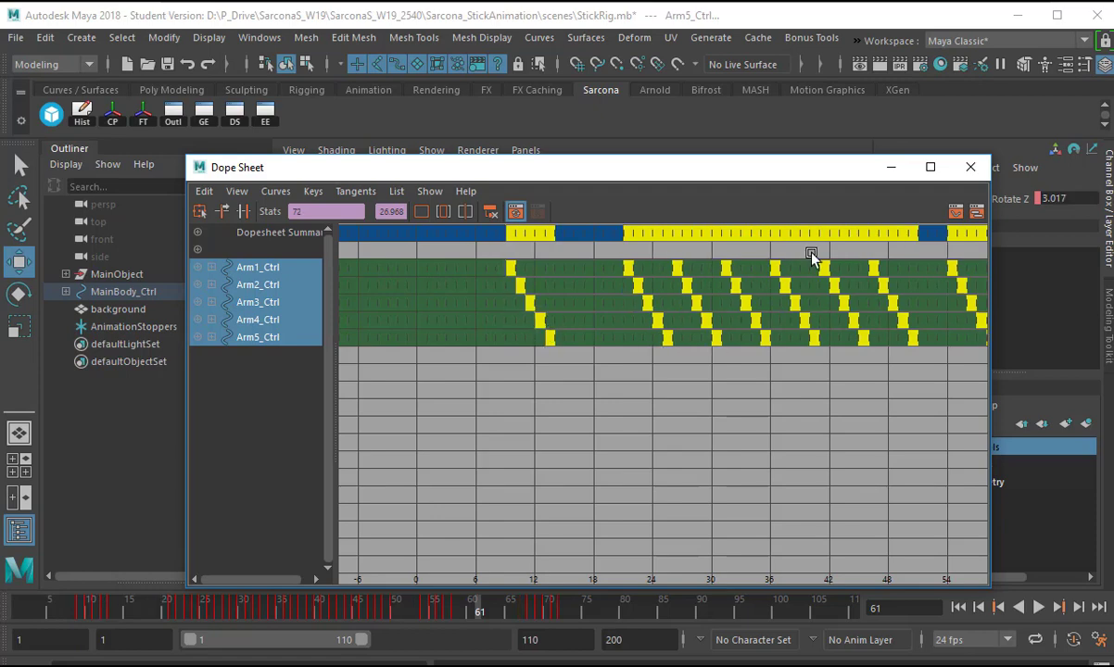
left_click(969, 168)
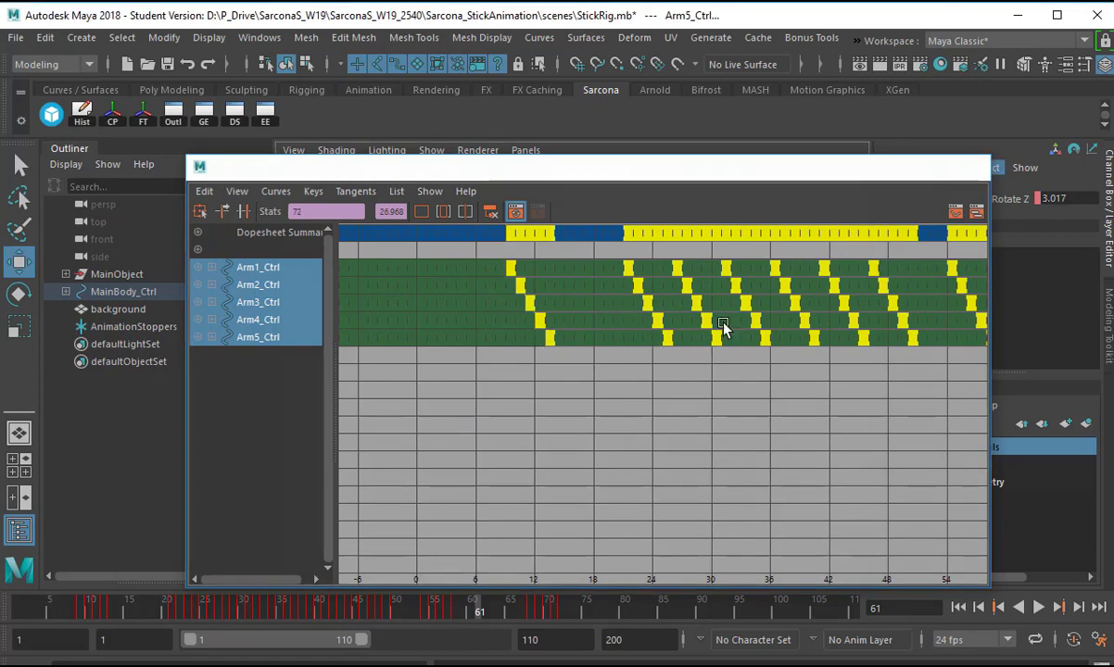
left_click(1038, 607)
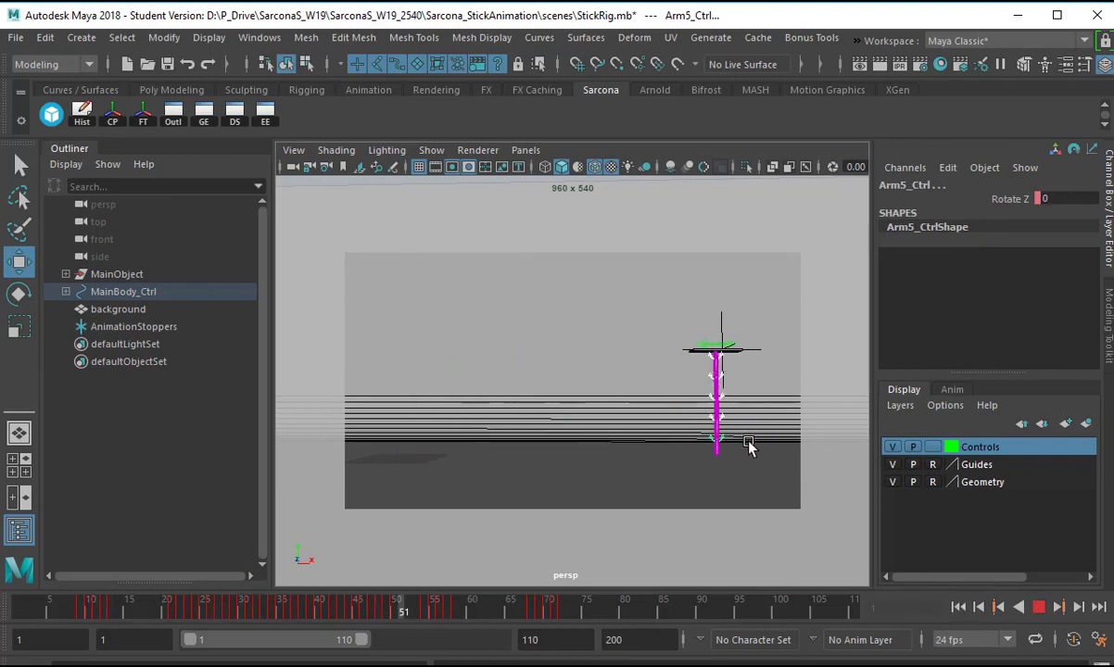
key("Escape")
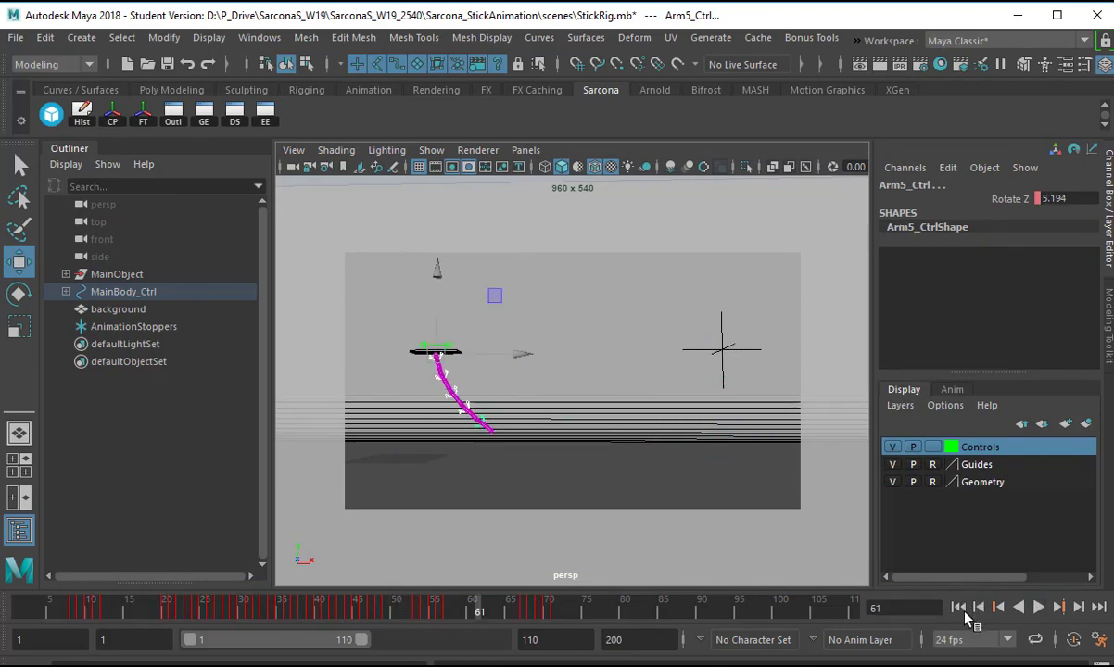
- Play the animation from frame 1 to examine the staggered arm swing, and return to frame 1
left_click(958, 607)
key("alt+v")
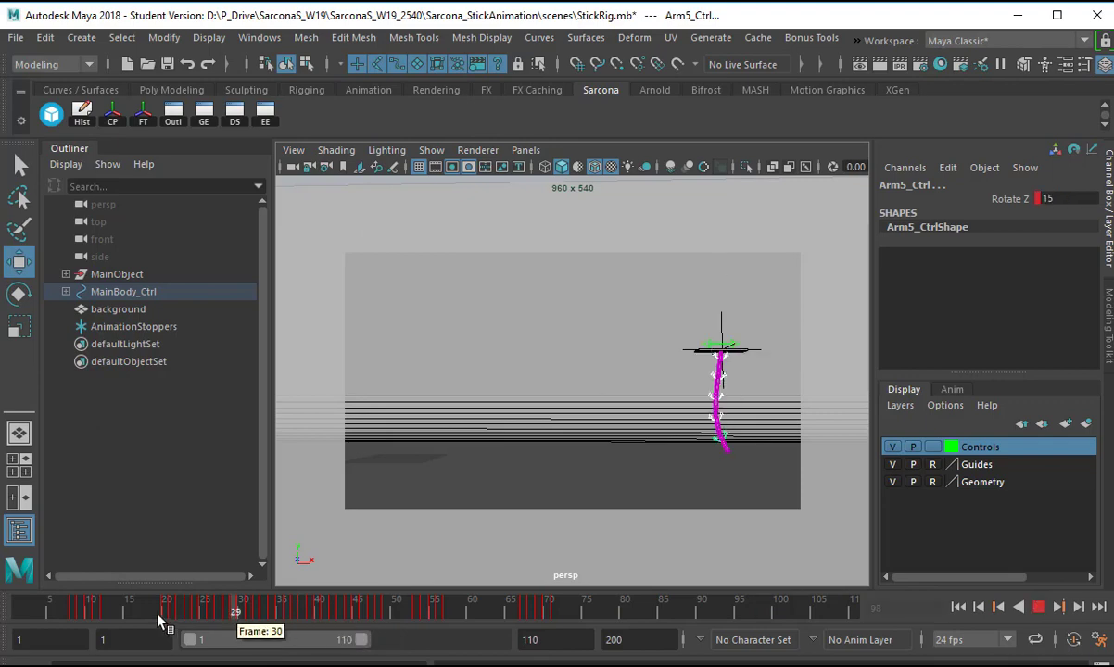
left_click_drag(150, 597, 4, 603)
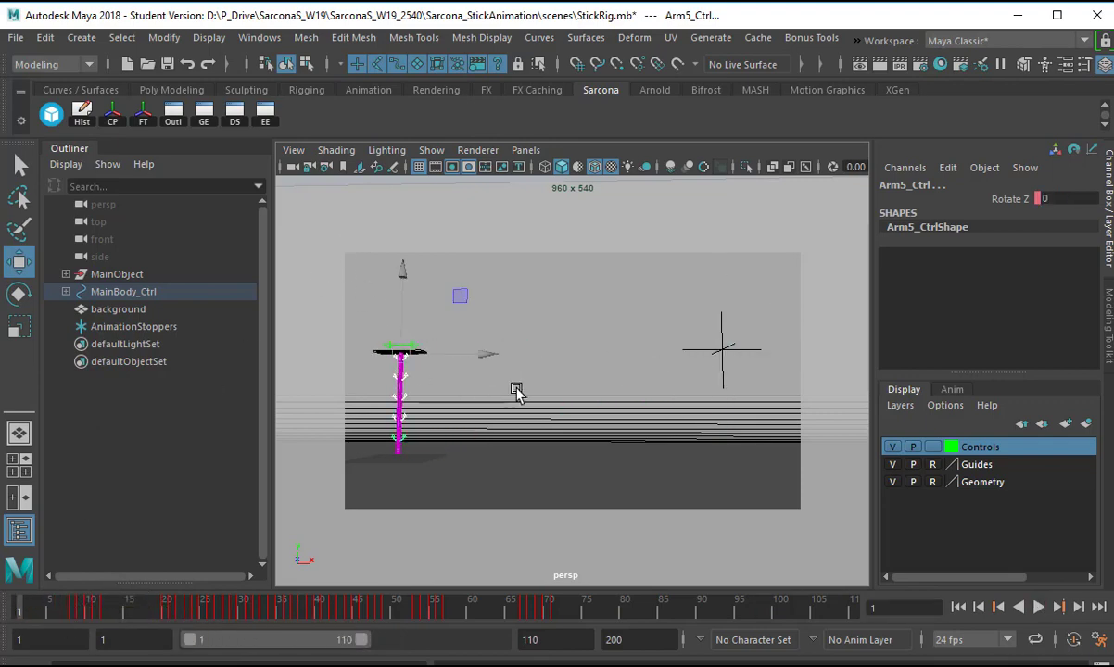
- Examine Arm1_Ctrl's curve and its frame 20 key in the Graph Editor, and display the curves of all five arm controls
left_click(204, 117)
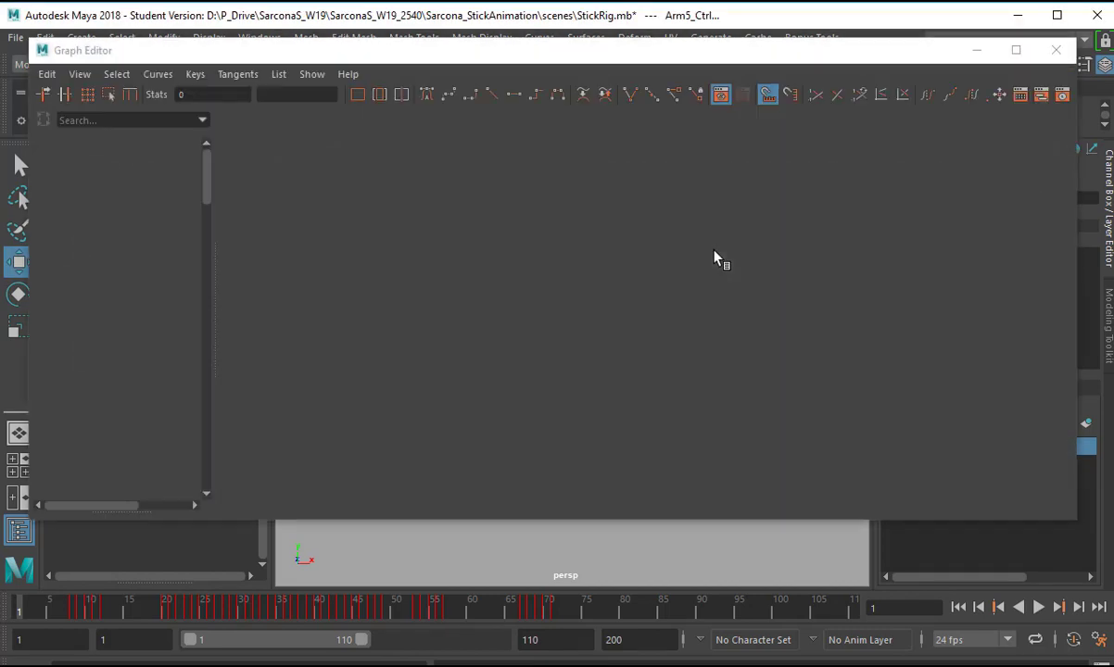
left_click(146, 151)
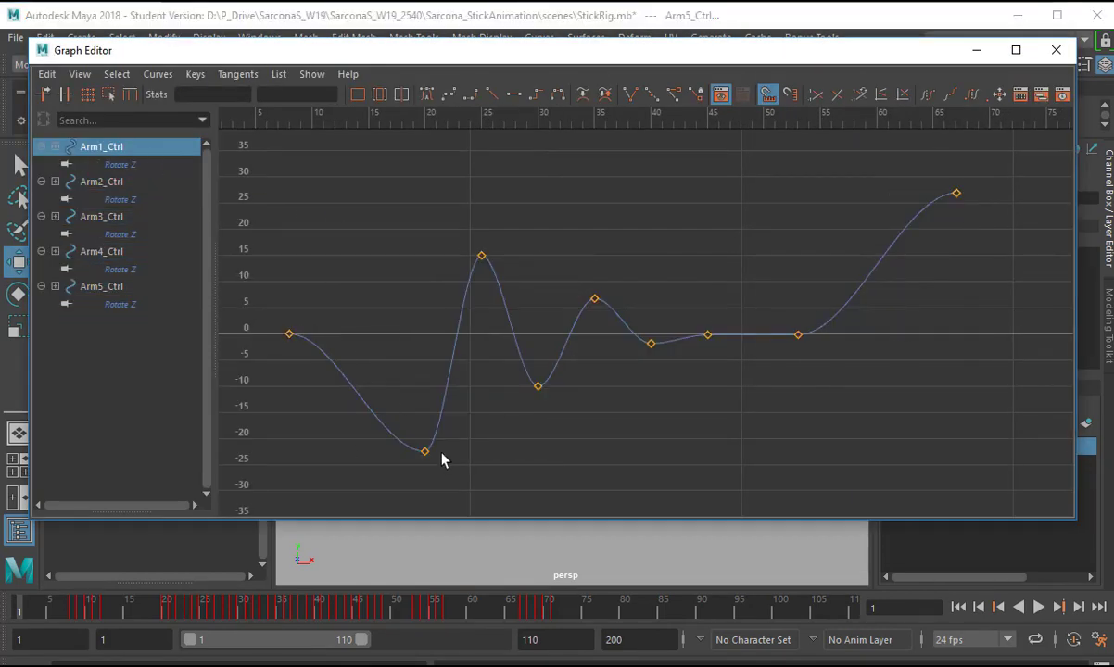
left_click_drag(442, 460, 399, 438)
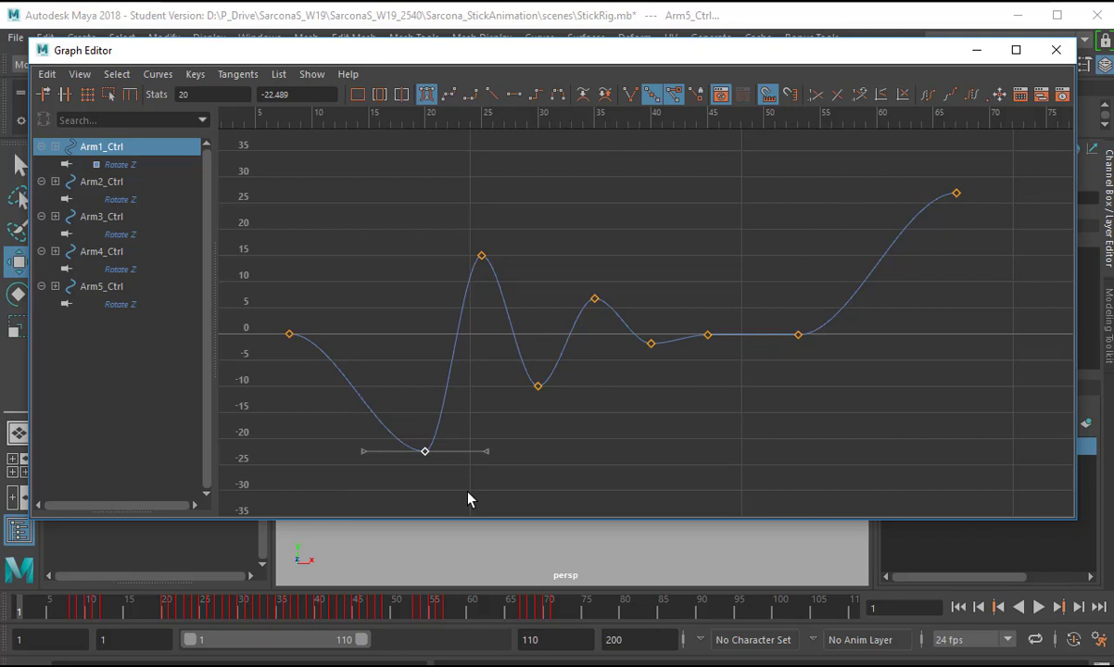
left_click_drag(304, 92, 184, 97)
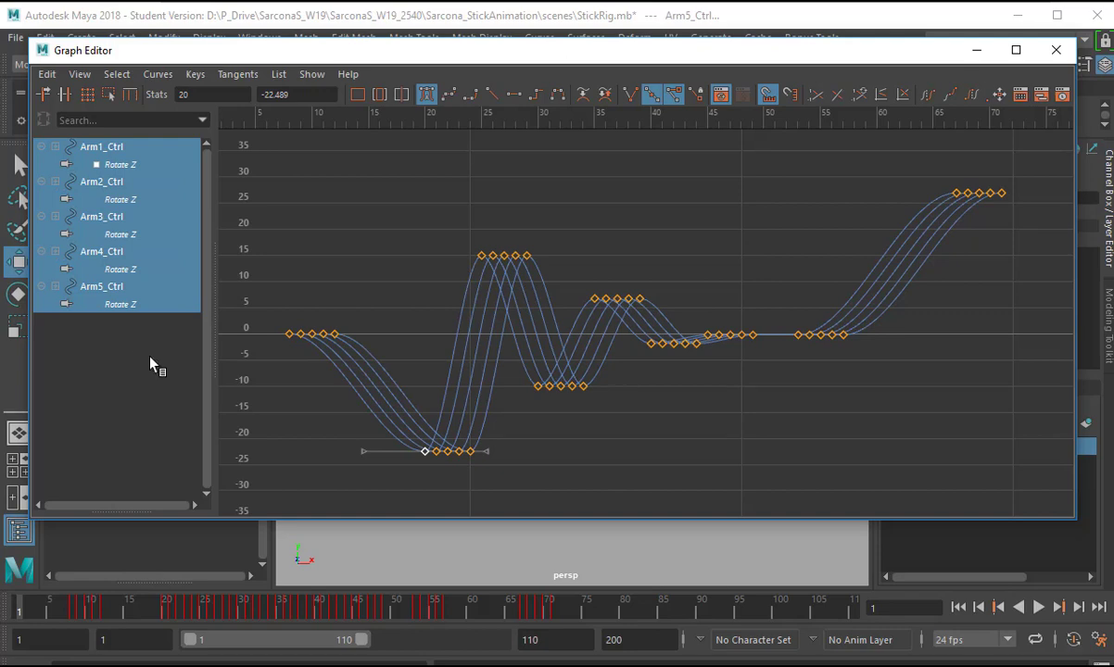
- Raise the first low Rotate Z keys at frames 21–24: Arm2_Ctrl about -21.3, Arm3_Ctrl about -19.8, Arm4_Ctrl about -18.5, Arm5_Ctrl about -16.3
right_click_drag(350, 419, 393, 418, "alt")
middle_click_drag(393, 419, 639, 246, "alt")
middle_click_drag(255, 409, 418, 316, "alt")
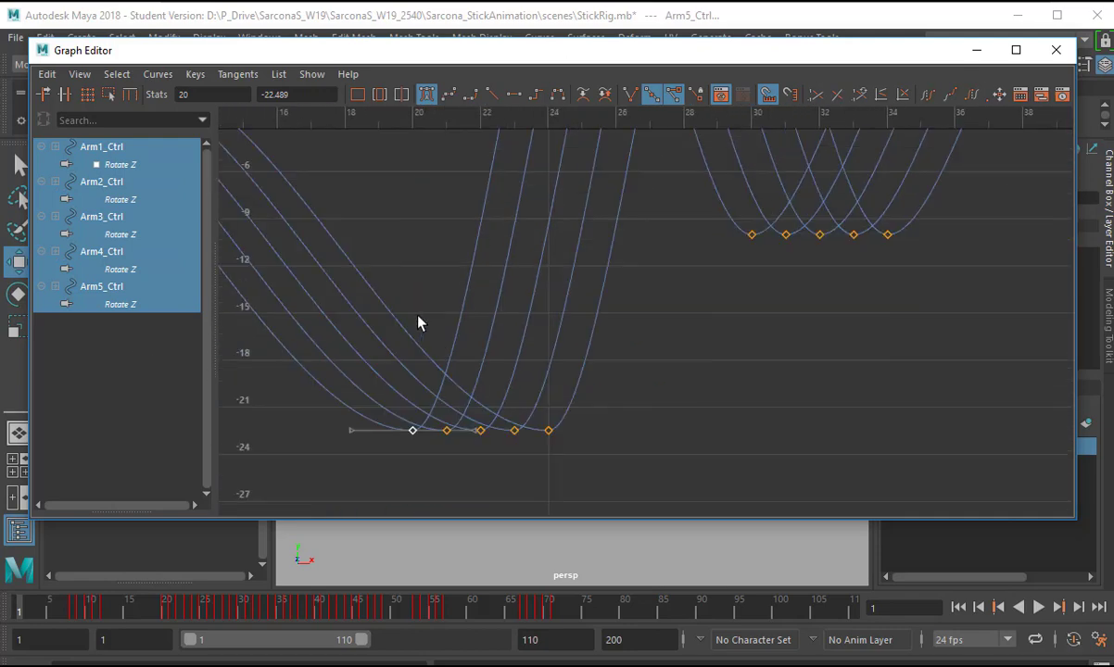
right_click_drag(347, 402, 388, 381, "alt")
middle_click_drag(388, 381, 464, 339, "alt")
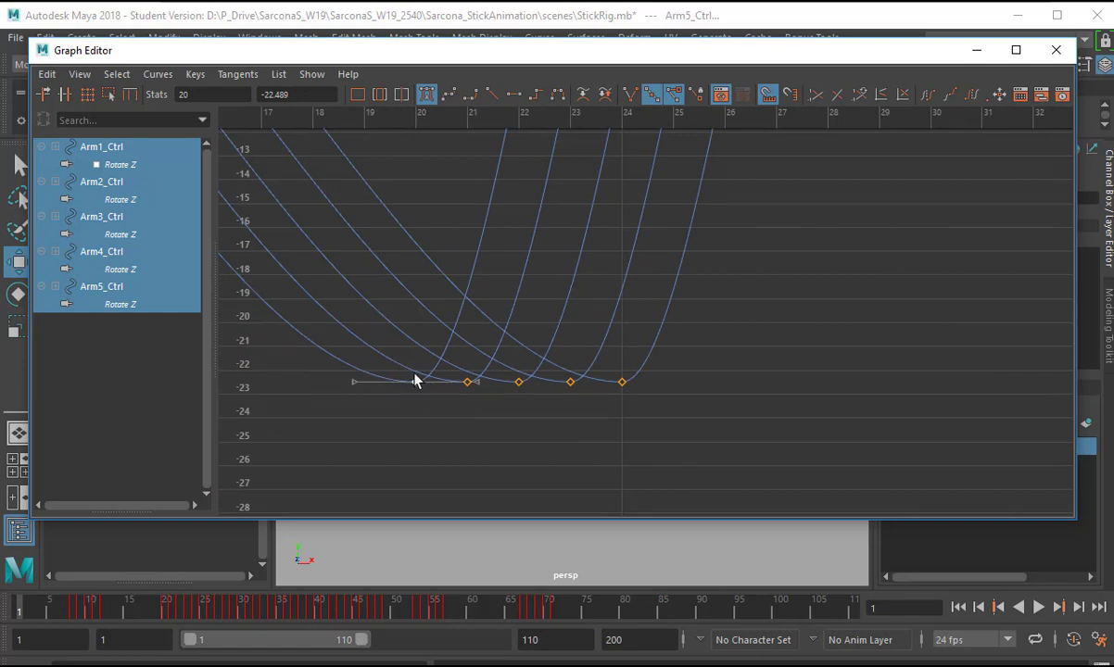
mouse_move(473, 426)
middle_mouse_down()
mouse_move(479, 399)
mouse_move(488, 416)
middle_mouse_up()
left_click_drag(533, 412, 532, 410)
middle_click_drag(521, 380, 523, 316)
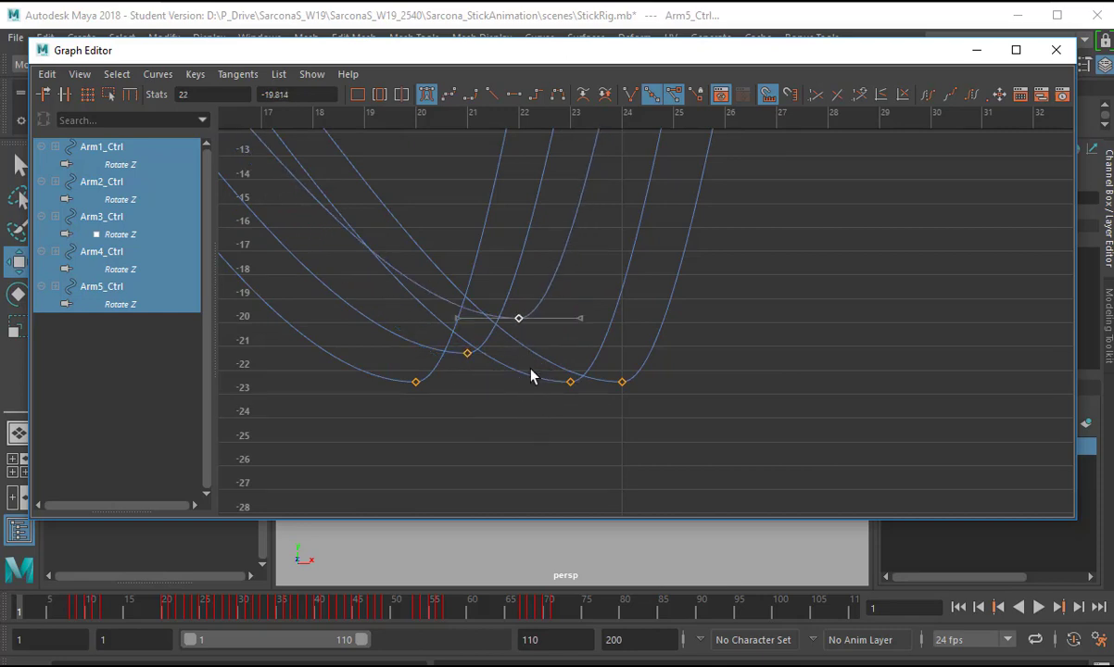
left_click_drag(588, 440, 588, 438)
middle_click_drag(568, 372, 568, 279)
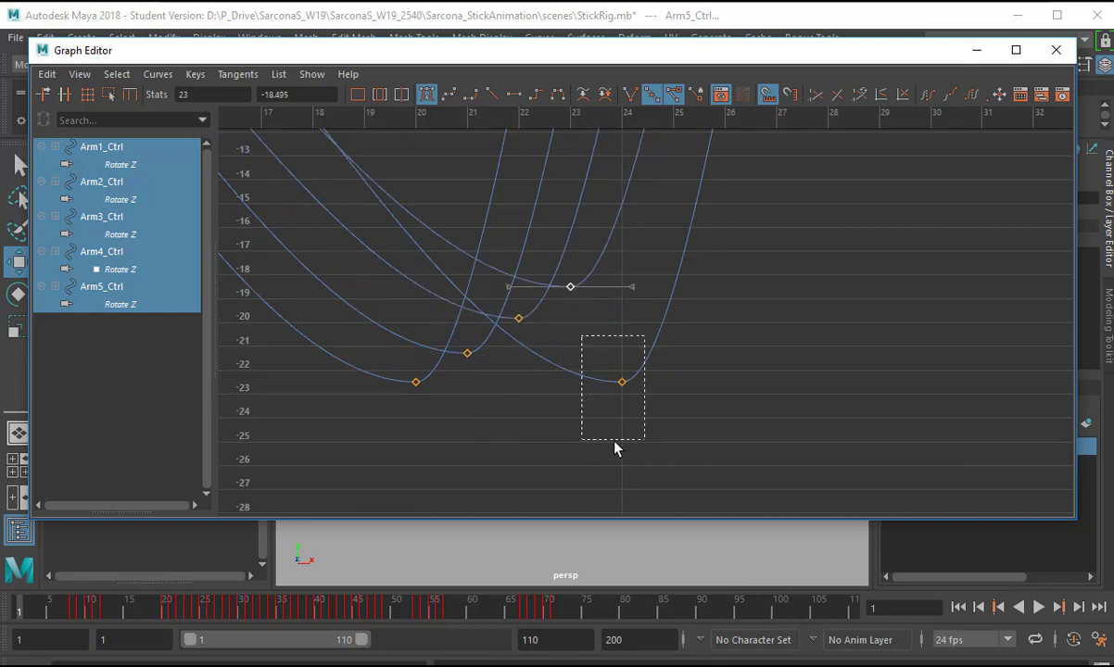
left_click_drag(613, 442, 613, 440)
middle_click_drag(583, 408, 579, 262)
- Lower the first peak keys of Arm2_Ctrl through Arm5_Ctrl at frames 26–29 in descending steps, from about 13.6 to about 6
right_click_drag(684, 309, 616, 293, "alt")
middle_click_drag(616, 293, 482, 456, "alt")
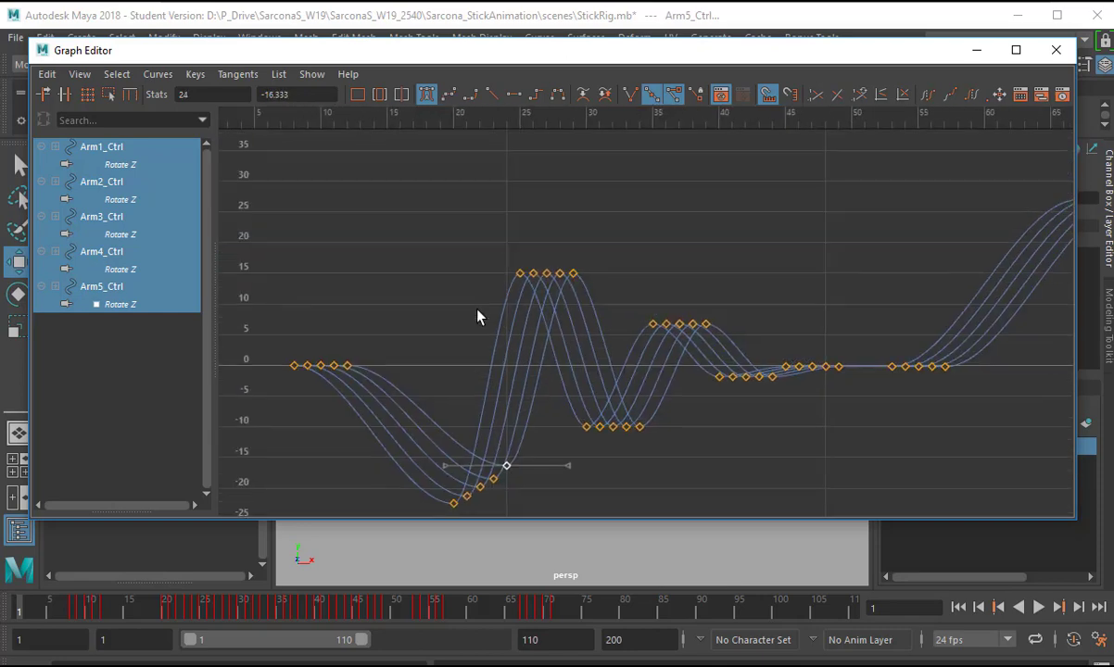
scroll(477, 317, "up", 10)
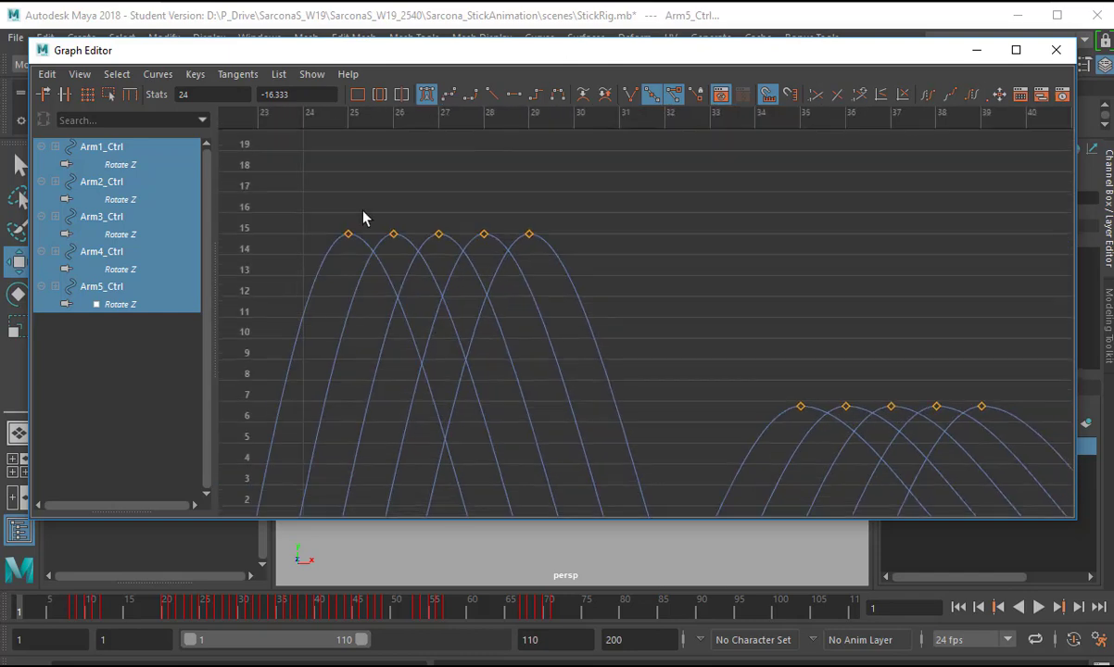
left_click_drag(401, 264, 401, 264)
middle_click_drag(404, 283, 405, 317)
left_click_drag(418, 216, 448, 271)
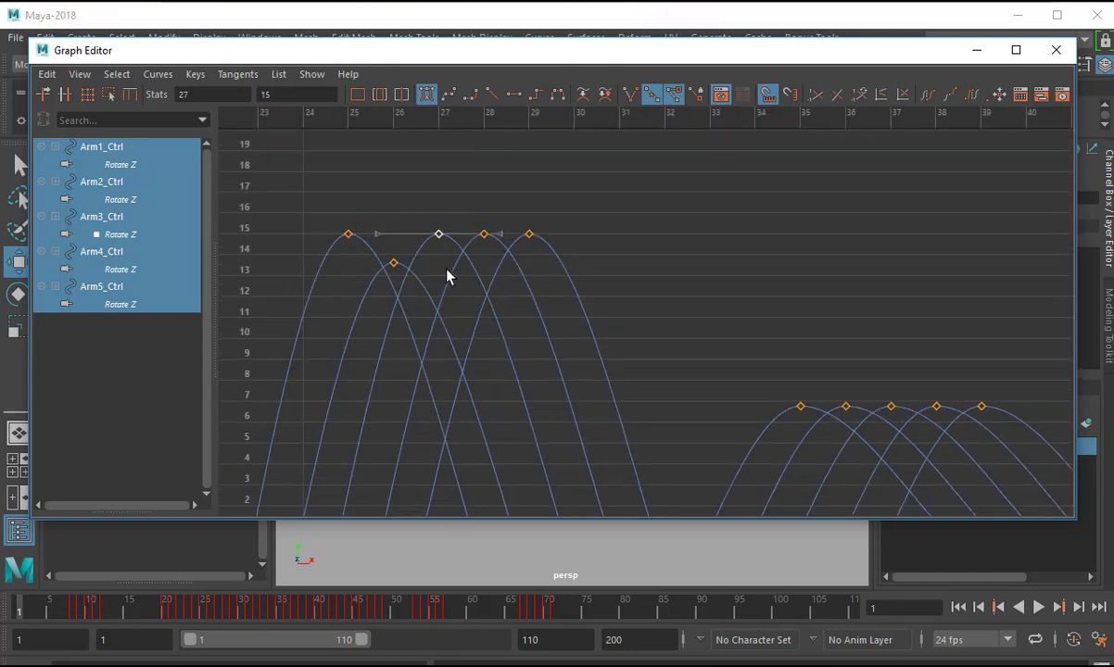
middle_click_drag(448, 274, 449, 353)
left_click_drag(439, 209, 470, 245)
middle_click_drag(490, 273, 494, 417)
left_click_drag(550, 265, 551, 272)
middle_click_drag(545, 304, 451, 104)
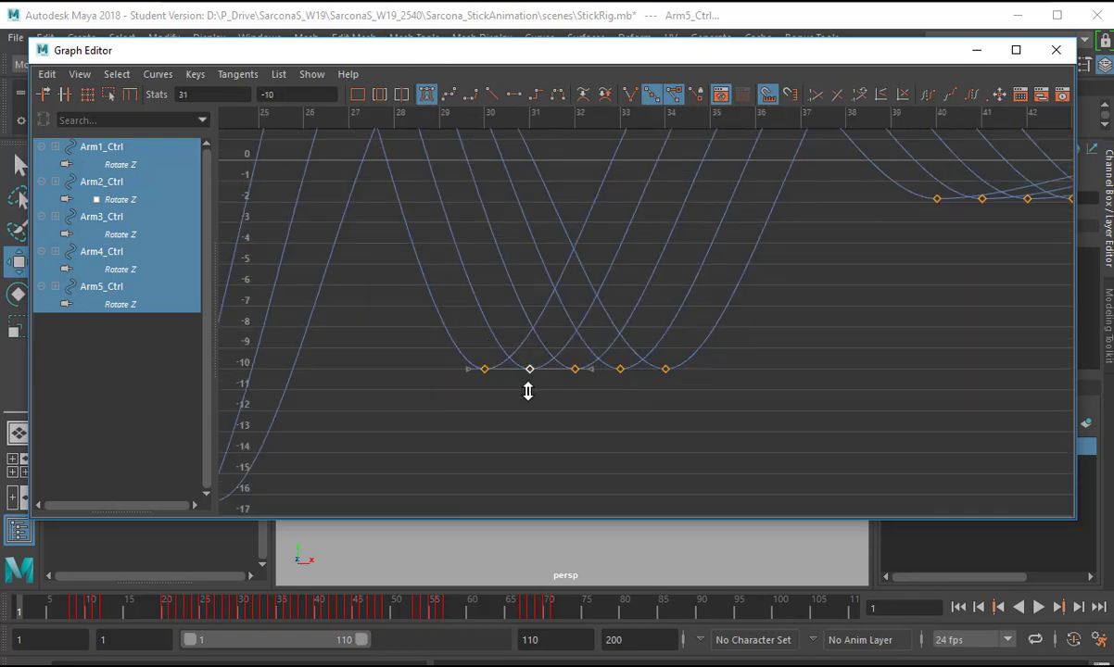
- Raise the second low keys at frames 31–34: Arm2_Ctrl about -8.5, Arm3_Ctrl about -7.2, Arm4_Ctrl about -5.9, Arm5_Ctrl about -4.2
middle_click_drag(528, 391, 531, 359)
left_click_drag(560, 357, 590, 408)
middle_click_drag(581, 368, 581, 316)
key("ctrl+z")
left_click_drag(584, 415, 584, 414)
middle_click_drag(584, 413, 607, 369)
left_click_drag(630, 403, 631, 404)
middle_click_drag(630, 403, 619, 278)
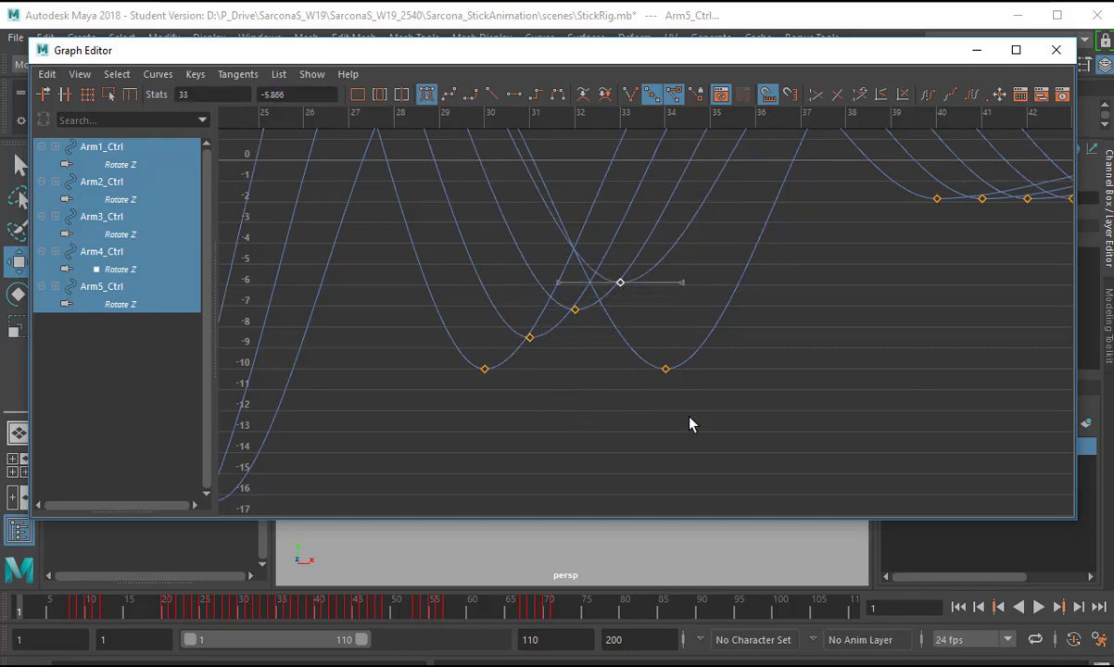
left_click_drag(691, 423, 653, 357)
middle_click_drag(673, 328, 669, 267)
- Lower the second peak keys at frames 36–39: Arm2_Ctrl about 4.9, Arm3_Ctrl about 3.8, Arm4_Ctrl about 2.7, Arm5_Ctrl about 1.4
middle_click_drag(674, 259, 477, 468, "alt")
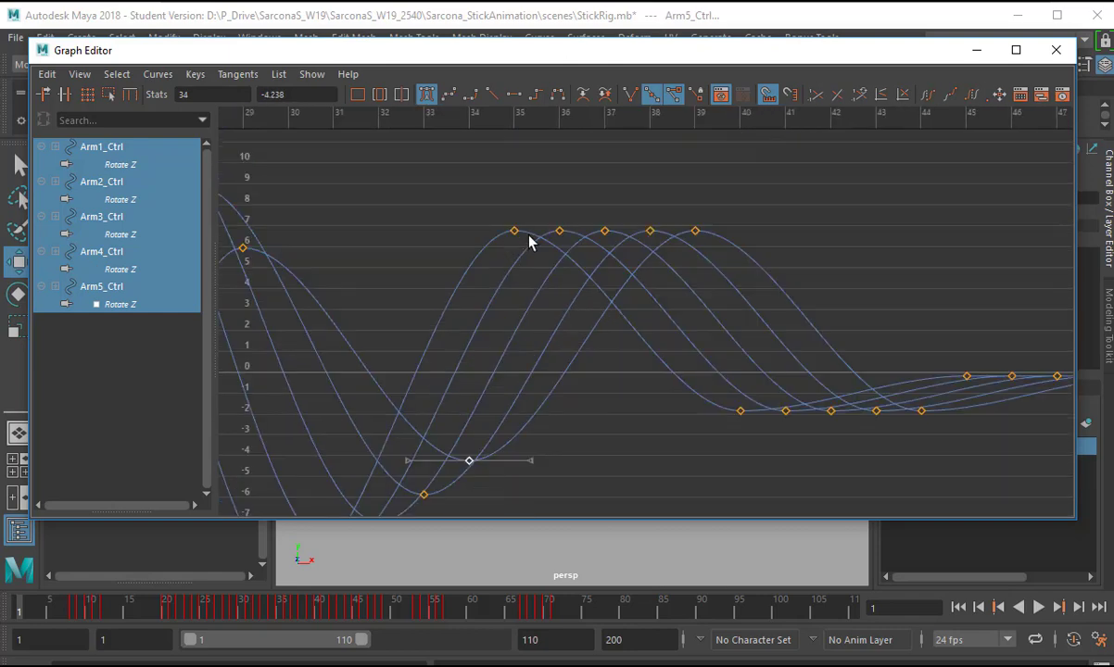
left_click_drag(572, 254, 539, 216)
middle_click_drag(568, 313, 568, 367, "shift")
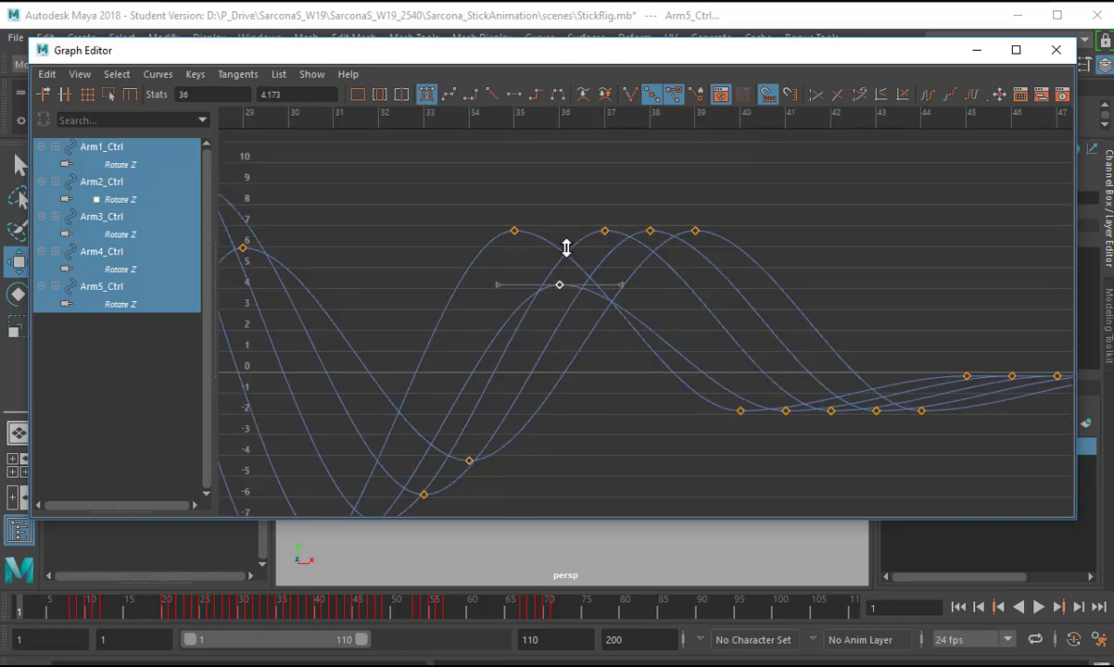
middle_click_drag(566, 248, 567, 231, "shift")
left_click_drag(616, 265, 613, 254)
middle_click_drag(609, 276, 609, 338, "shift")
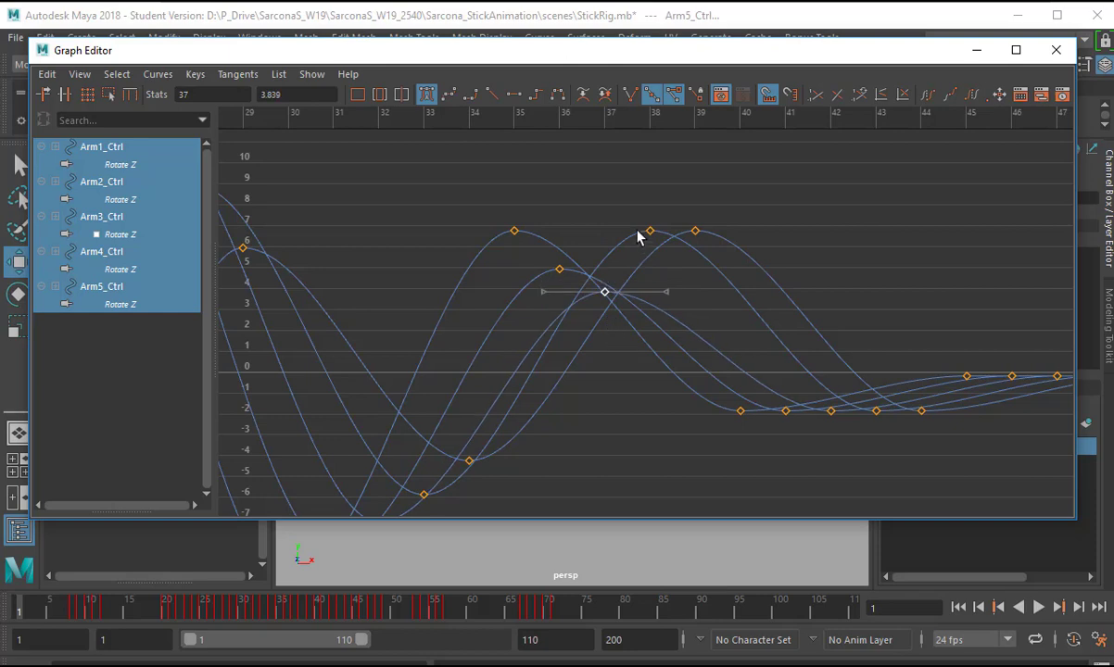
left_click_drag(661, 269, 661, 270)
middle_click_drag(654, 307, 648, 393, "shift")
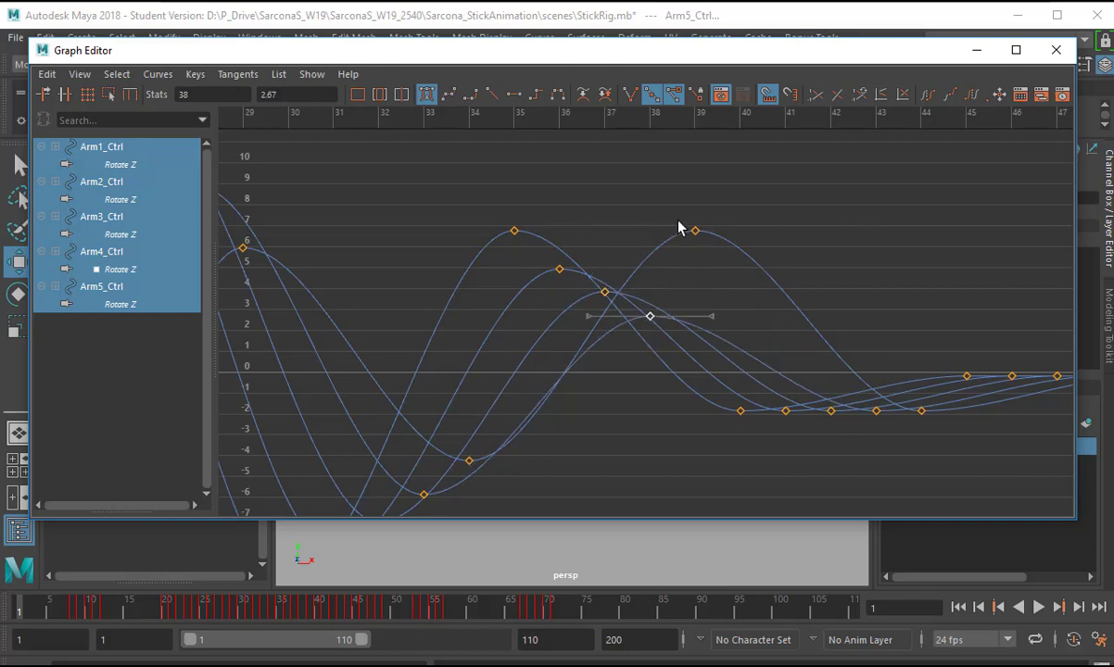
left_click_drag(680, 220, 709, 265)
middle_click_drag(709, 296, 521, 384, "shift")
- Raise the third low Rotate Z keys at frames 41–44: Arm2_Ctrl about -1.4, Arm3_Ctrl about -0.9, Arm4_Ctrl about -0.7, Arm5_Ctrl about -0.4
left_click_drag(681, 422, 682, 423)
middle_click_drag(681, 417, 682, 405, "shift")
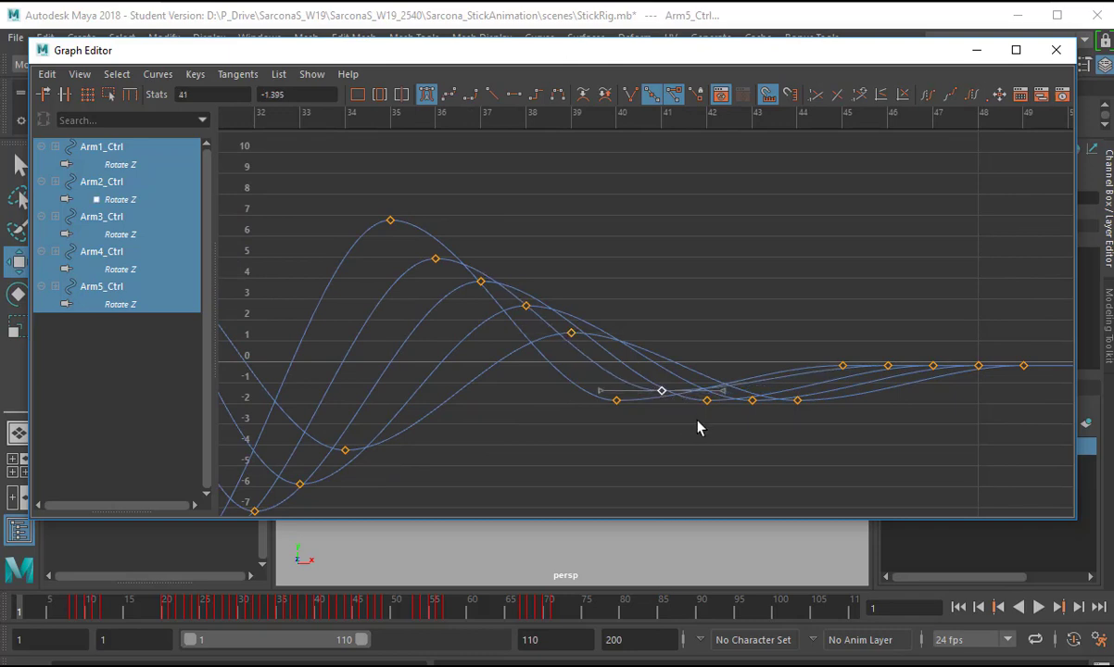
left_click_drag(720, 417, 720, 417)
mouse_move(721, 417)
middle_mouse_down("shift")
mouse_move(721, 397)
mouse_move(726, 408)
middle_mouse_up("shift")
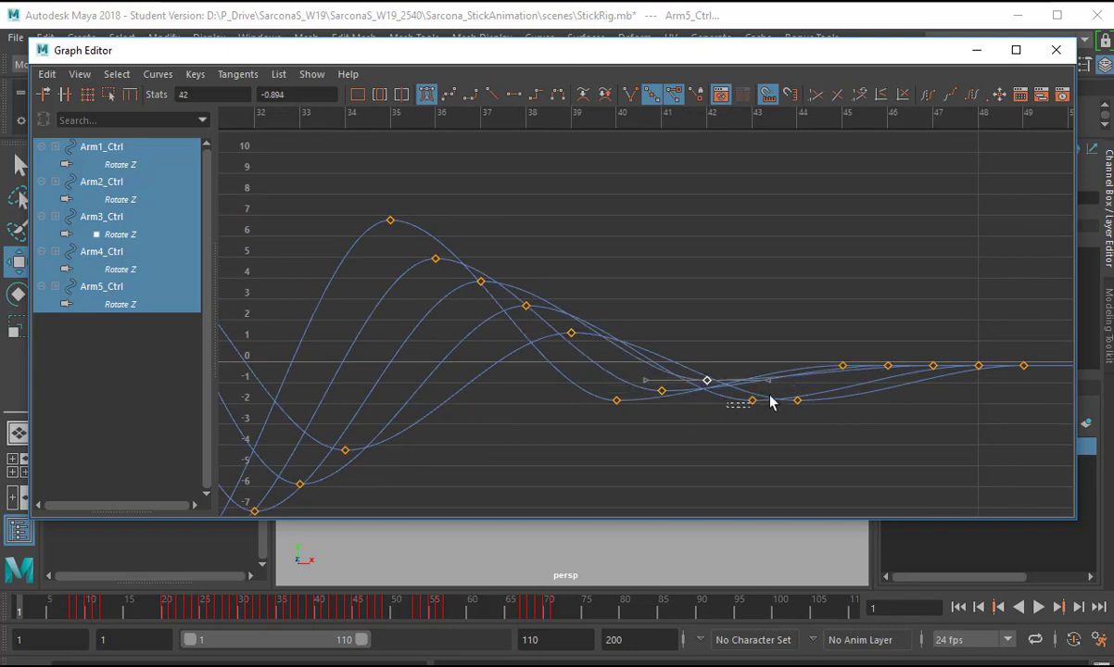
left_click_drag(770, 401, 758, 428)
middle_click_drag(758, 428, 766, 405, "shift")
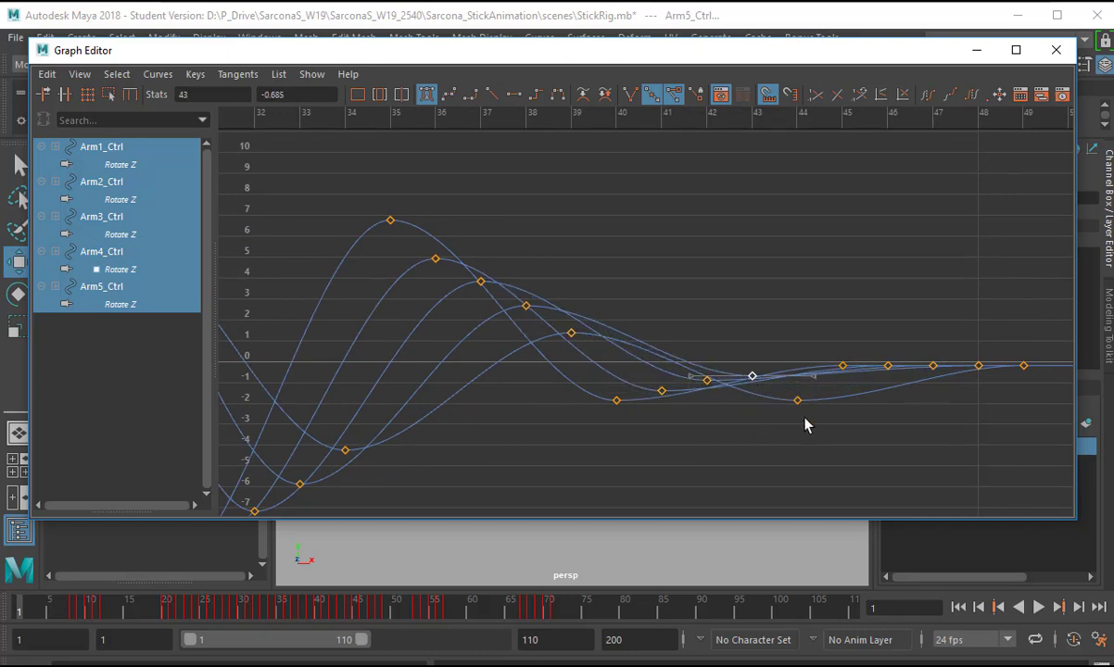
left_click_drag(805, 419, 827, 433)
middle_click_drag(826, 433, 818, 405, "shift")
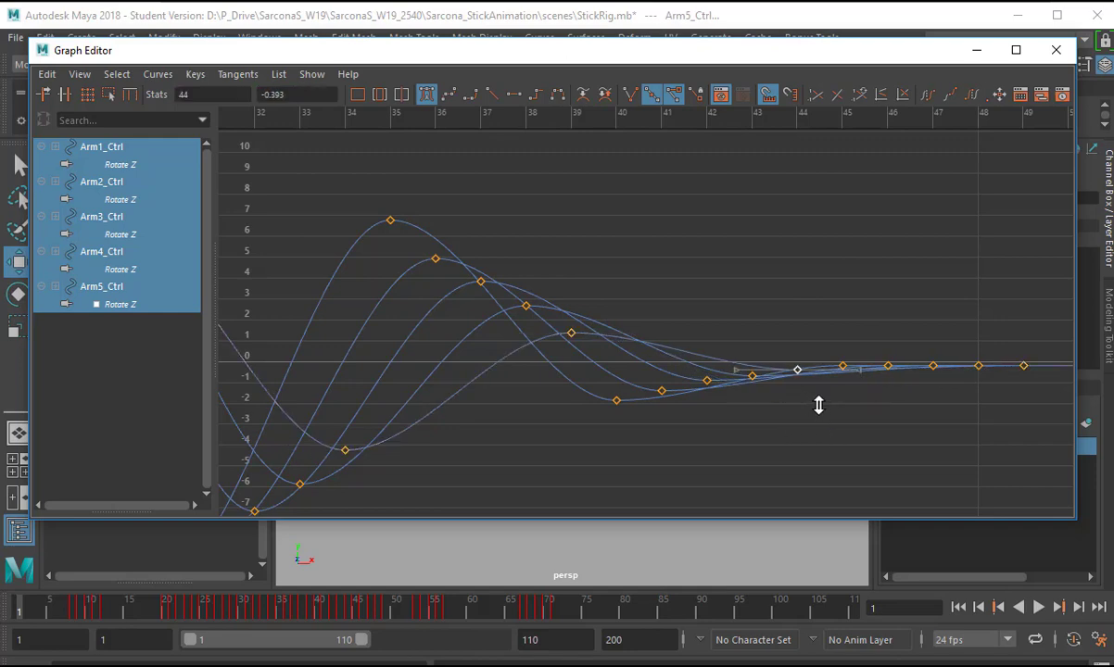
left_click(741, 227)
key("a")
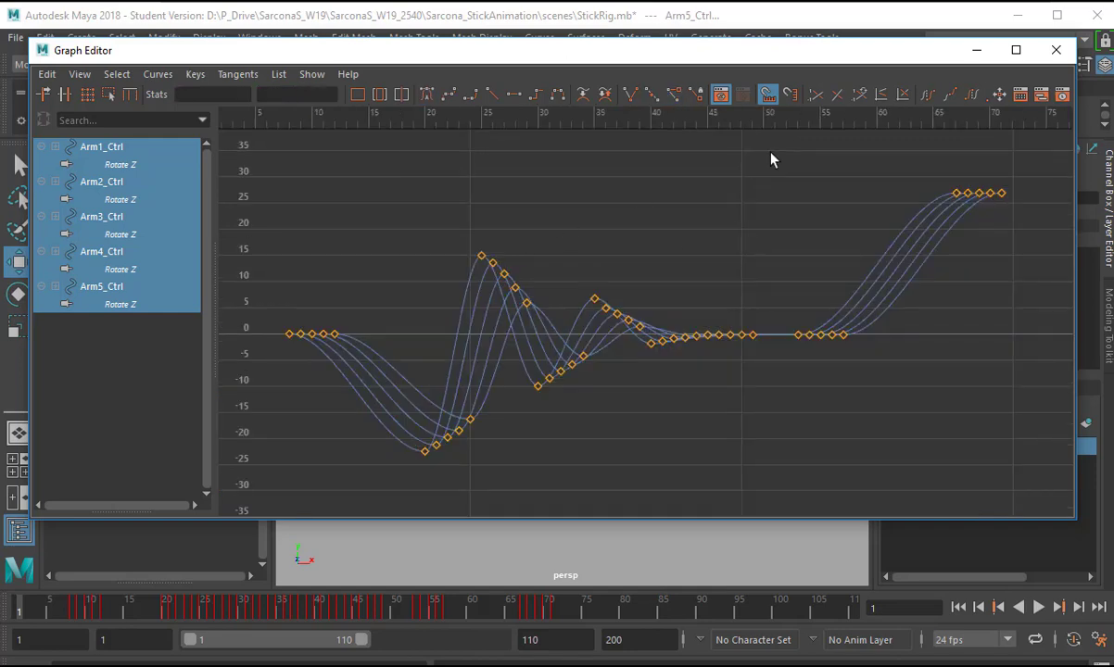
- Close the Graph Editor and play back the stick animation to review the tapered swing
left_click(1056, 50)
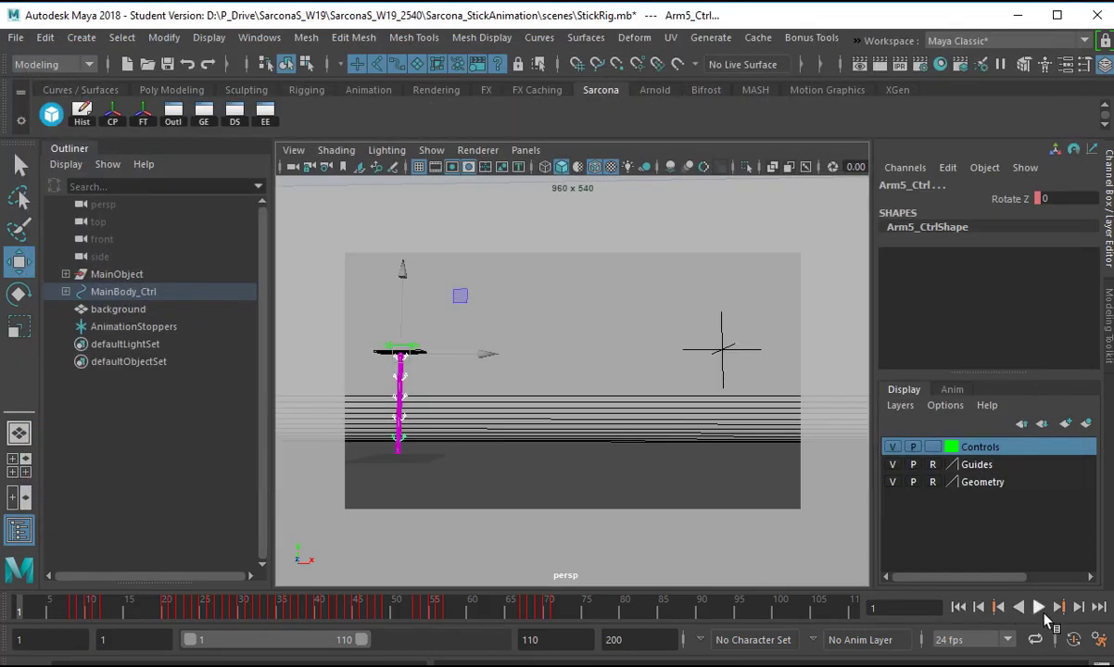
left_click(1041, 611)
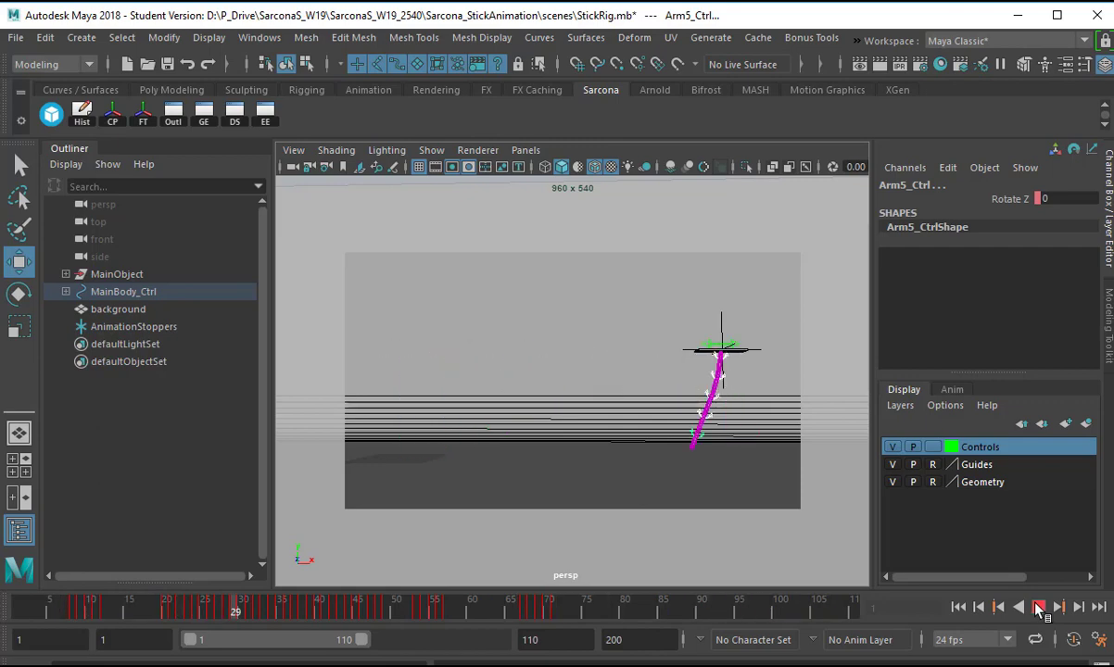
left_click(1039, 608)
- In the Dope Sheet, shift all keys of Arm1_Ctrl through Arm5_Ctrl two frames earlier and close the editor
left_click(239, 116)
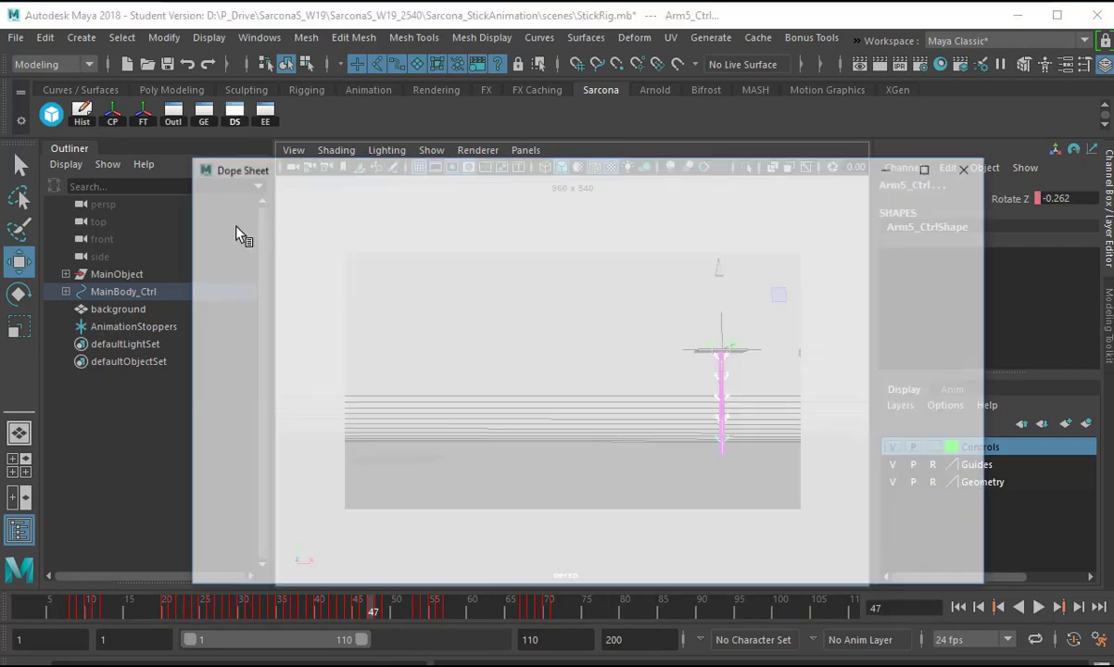
left_click_drag(252, 267, 432, 329)
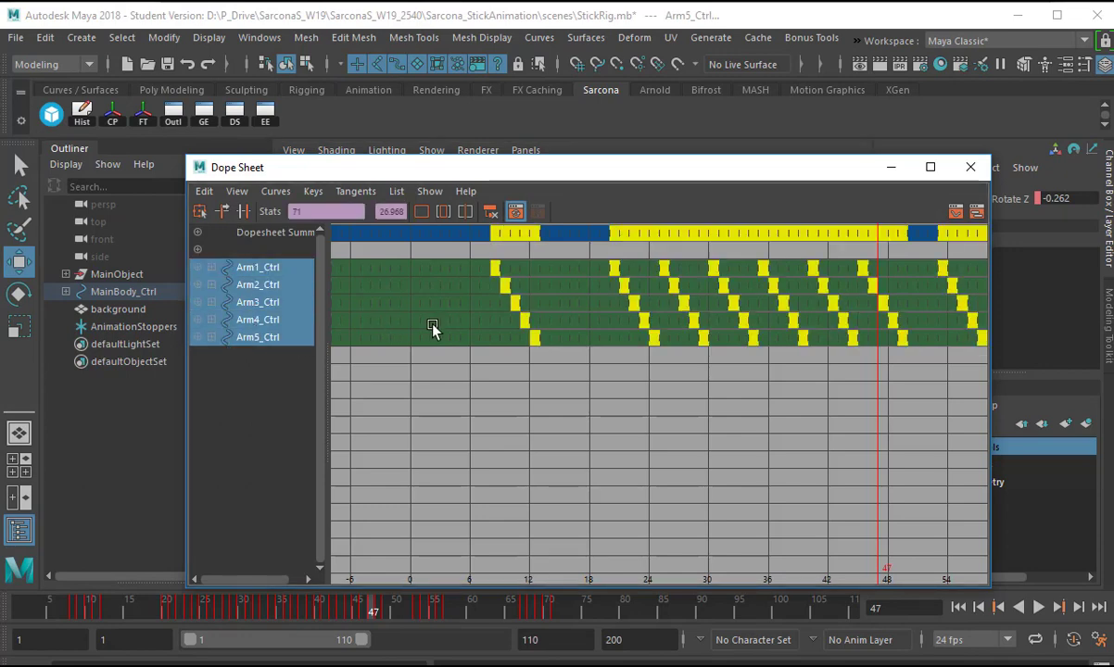
middle_click_drag(447, 325, 430, 327)
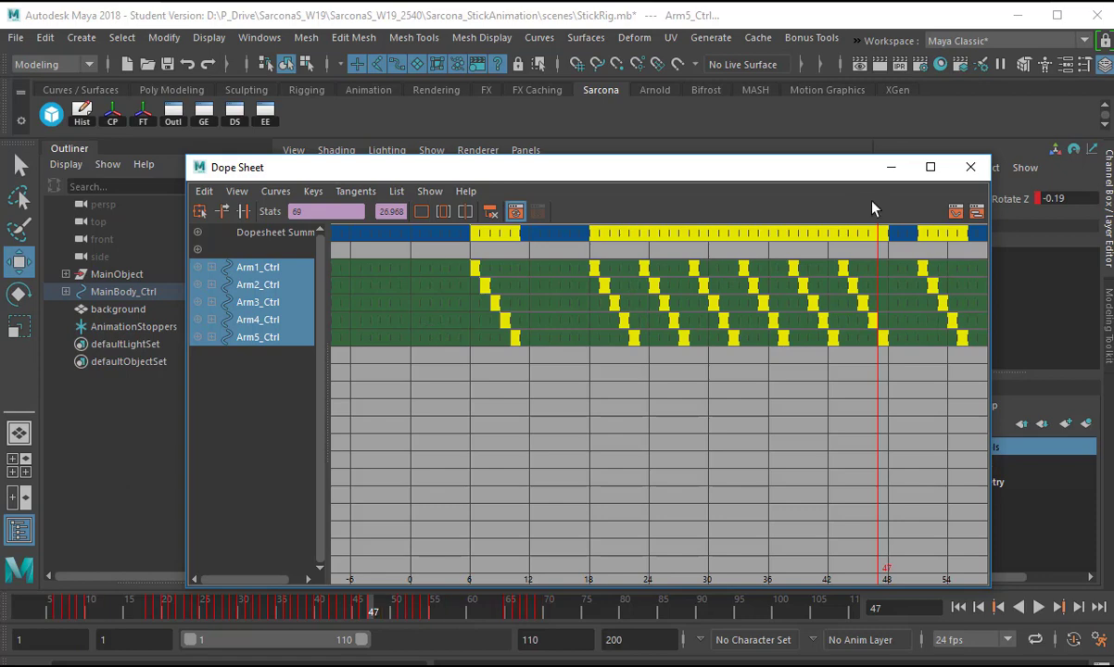
left_click(971, 168)
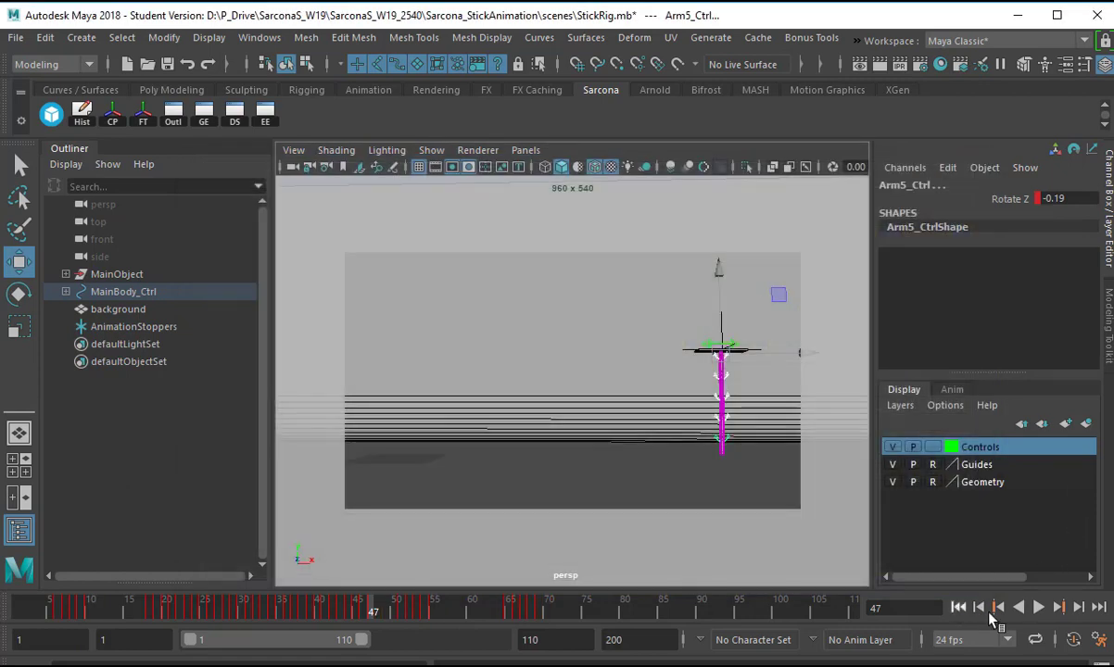
- Play back the retimed animation and check the stick's overlapping motion and settle
left_click(1038, 607)
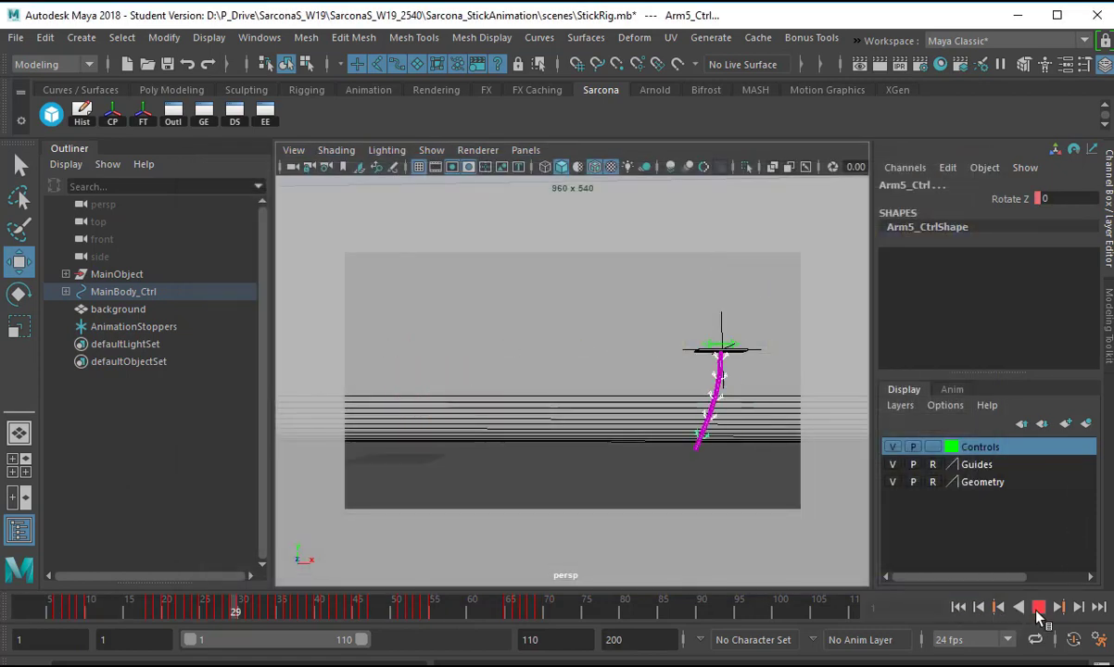
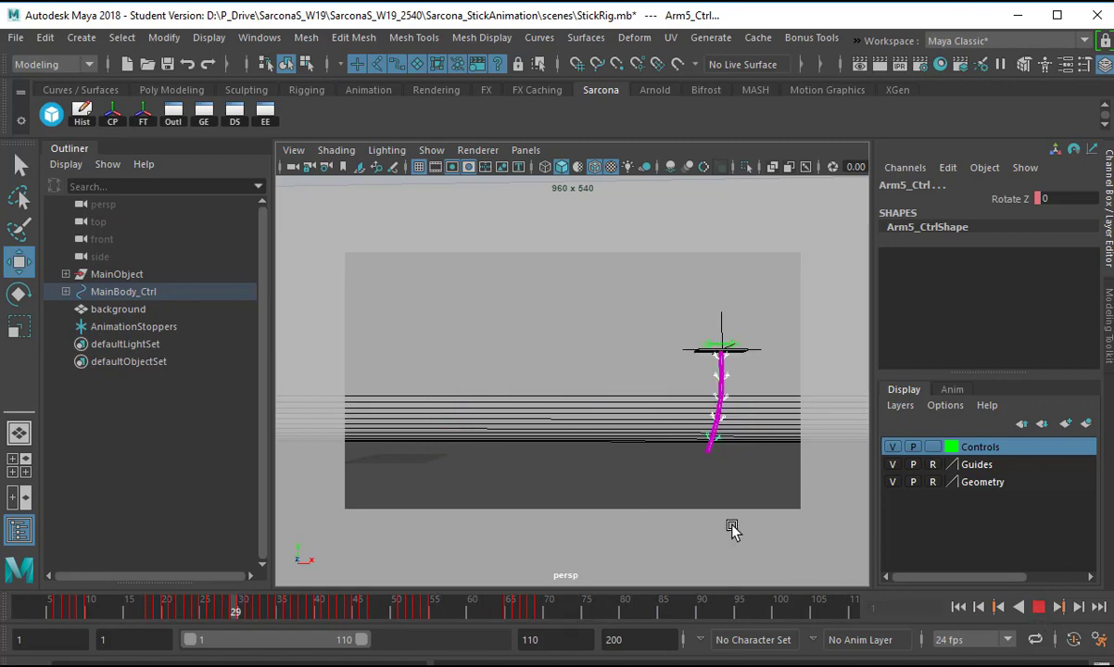
key("Escape")
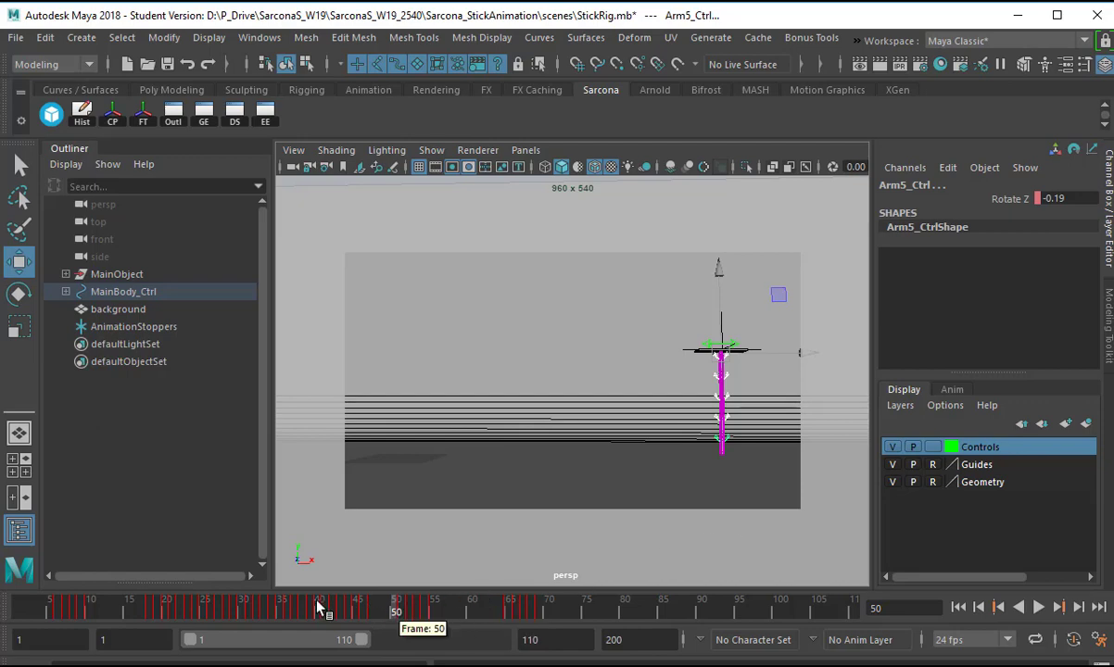
key("alt+v")
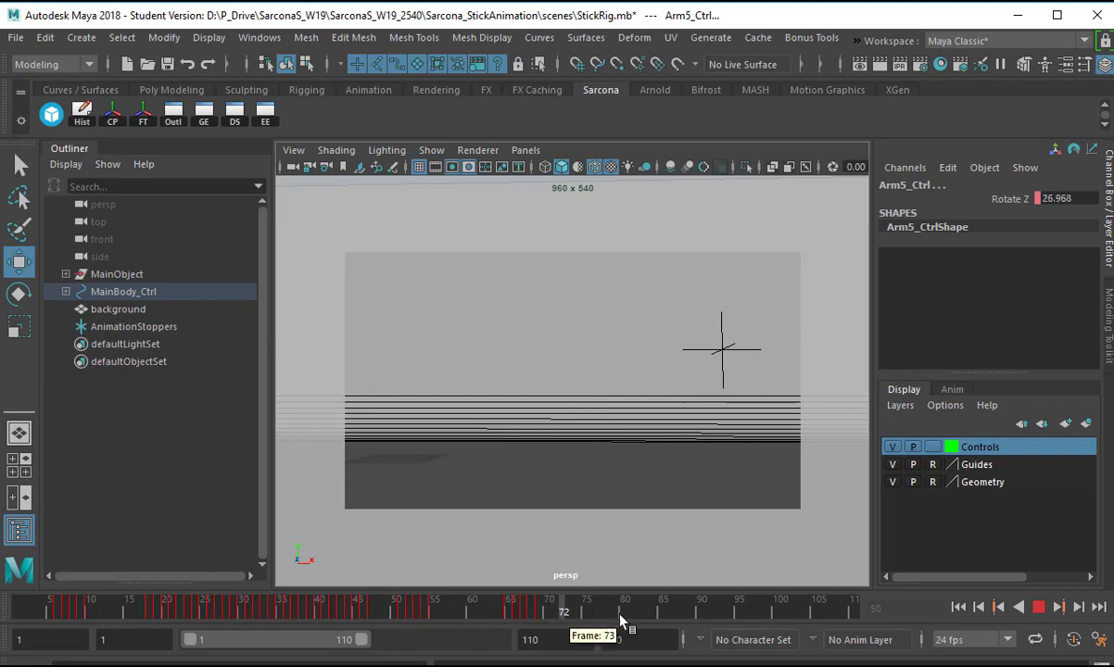
key("Escape")
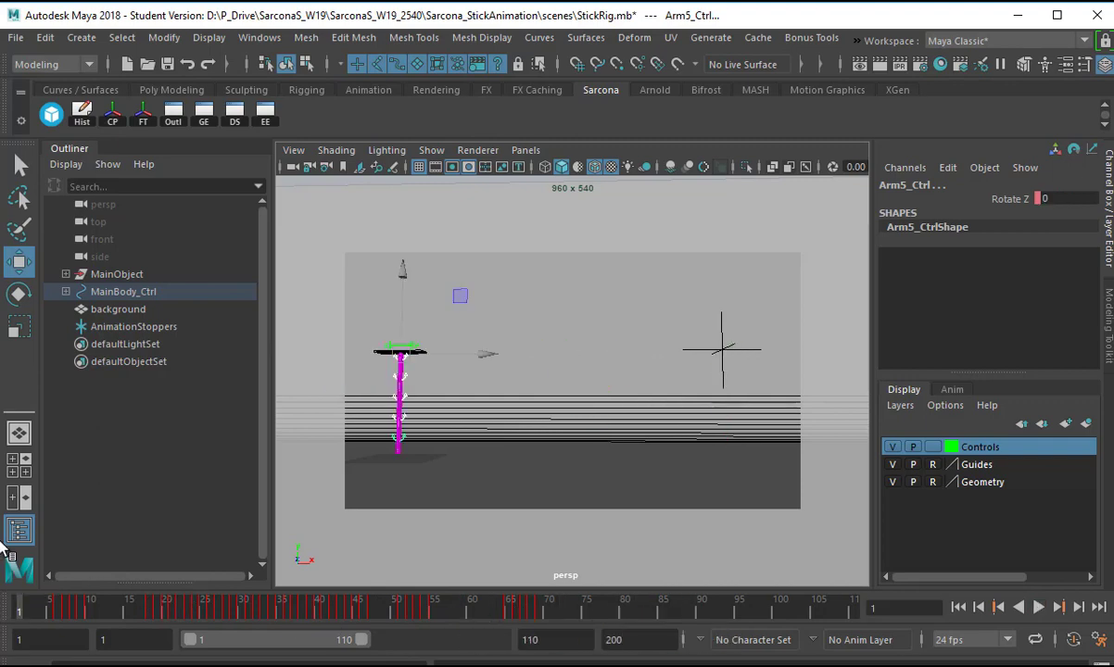
- Save the scene under a new name, StickRig_FirstAttempt.mb prefixed with the author's surname, accepting the student version notice
left_click(17, 37)
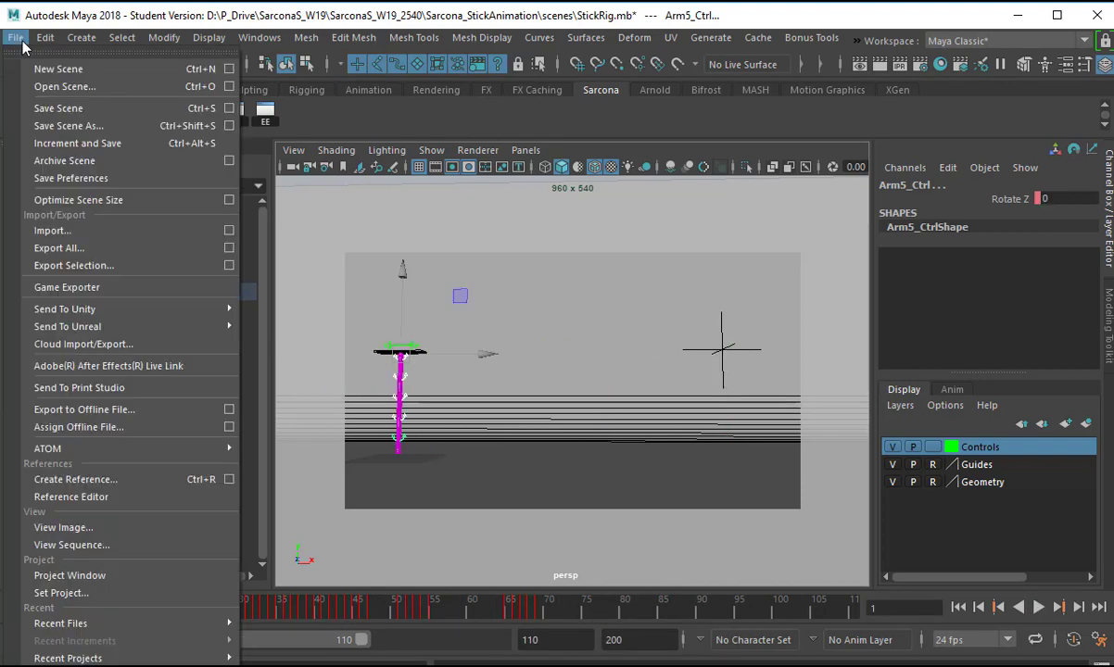
left_click(61, 113)
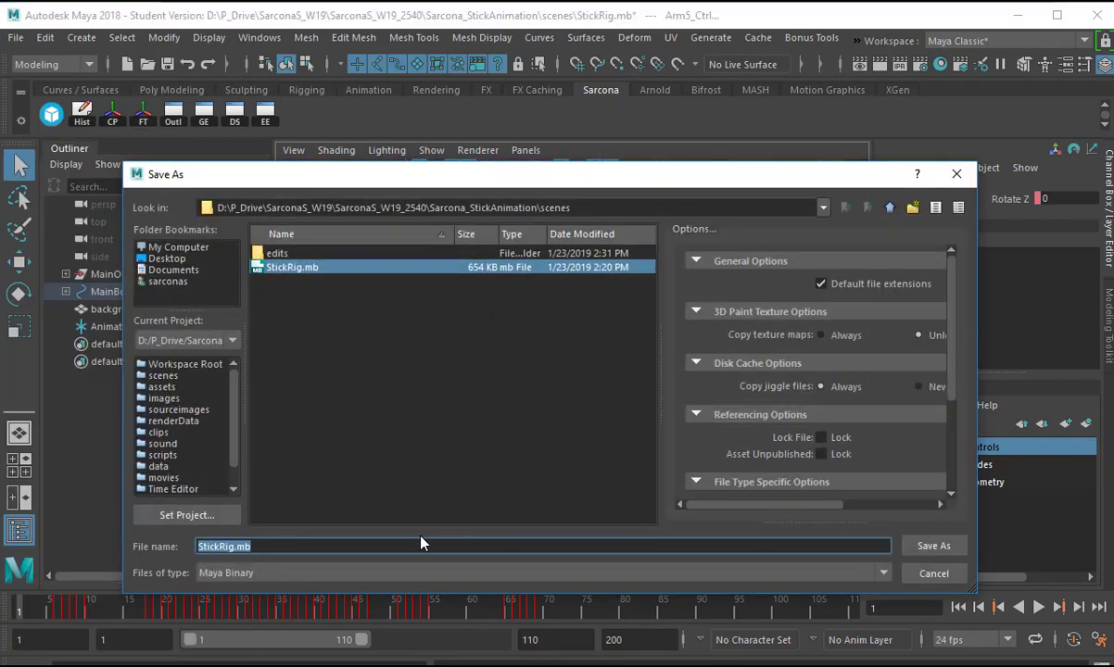
type("Sarcona_")
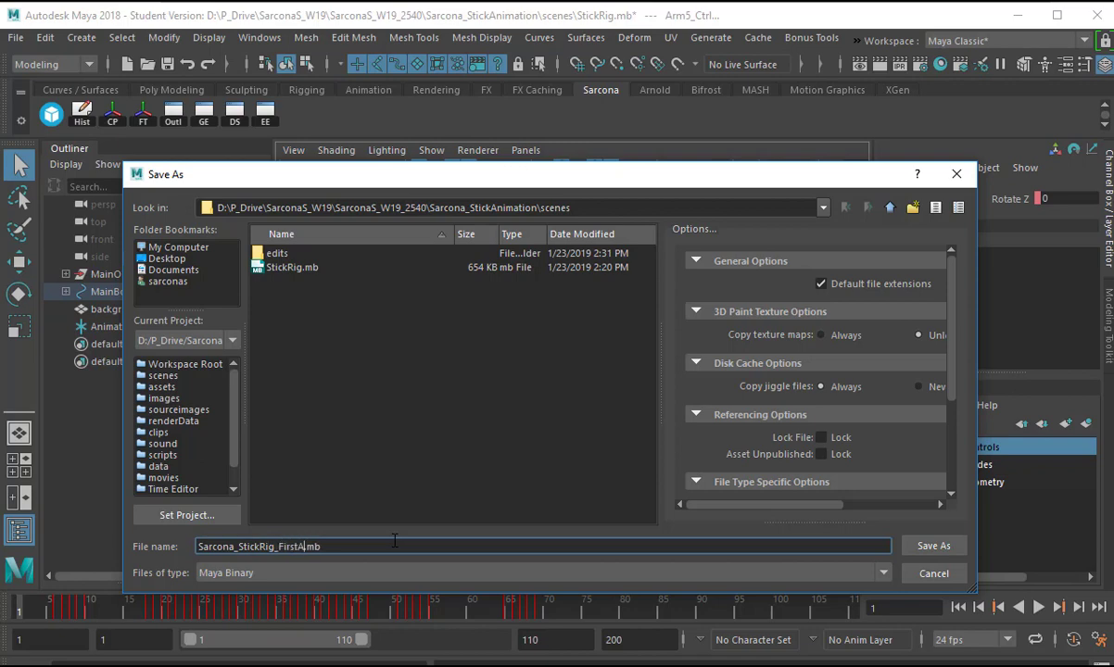
key("Return")
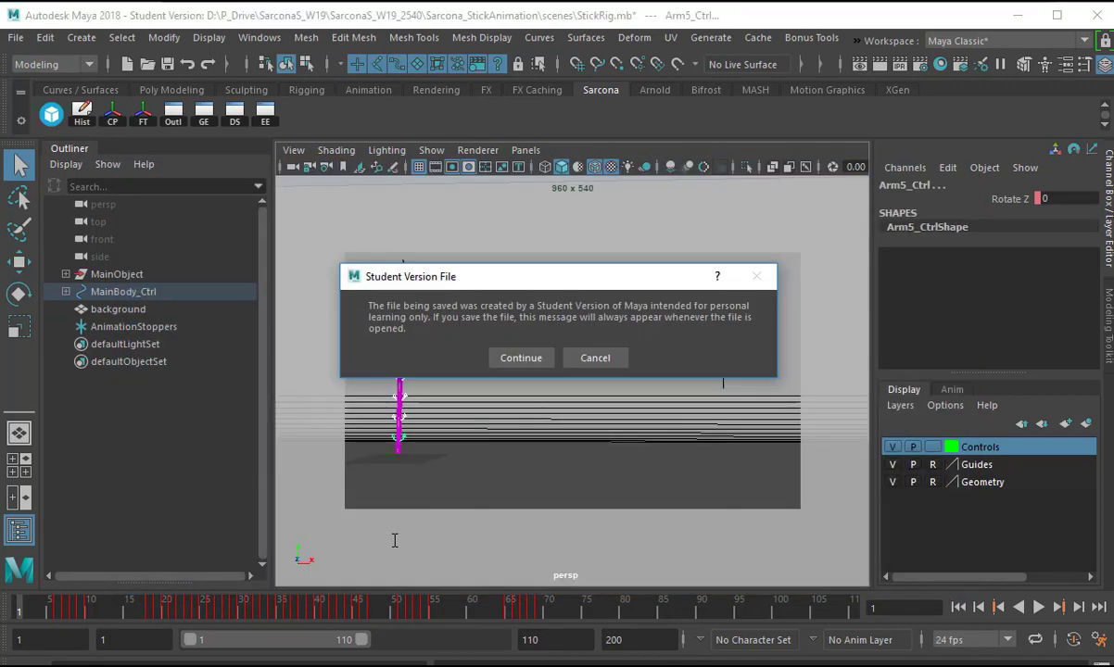
key("Return")
- Open the original StickRig.mb scene, dismiss its loading notices, and show the unanimated rig from a slightly lower angle
key("ctrl+o")
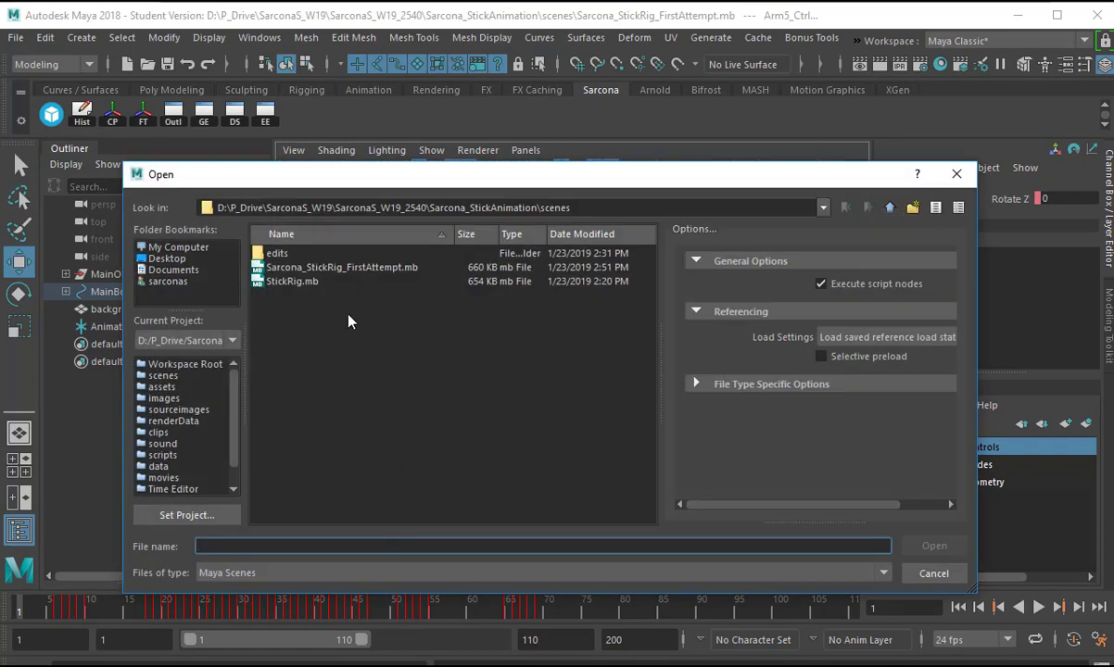
double_click(292, 281)
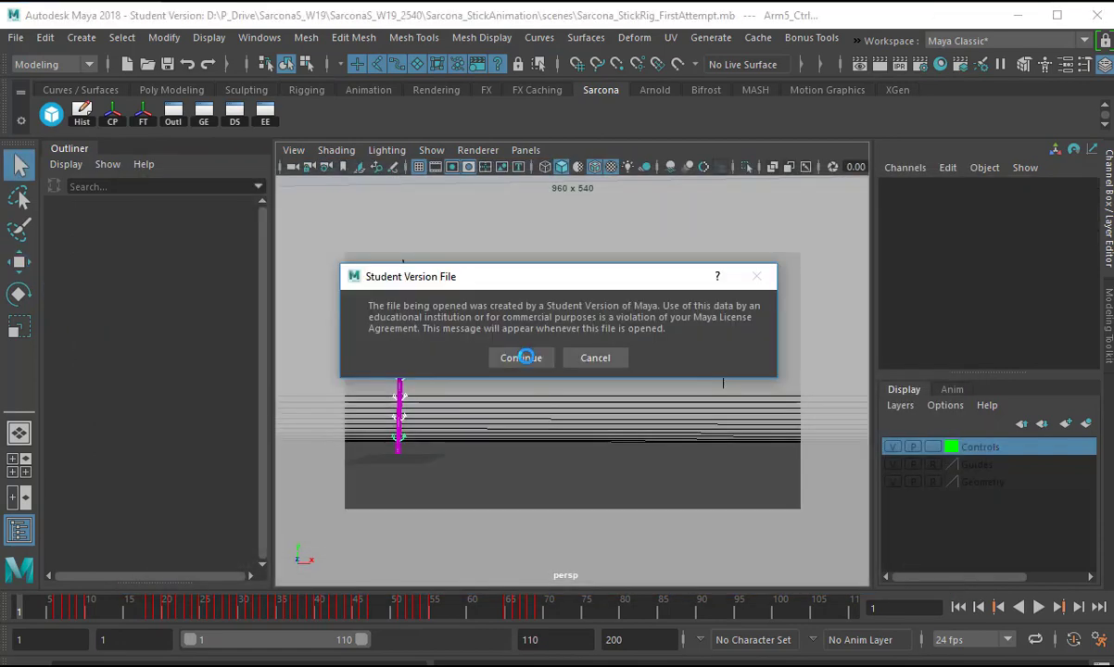
left_click(517, 355)
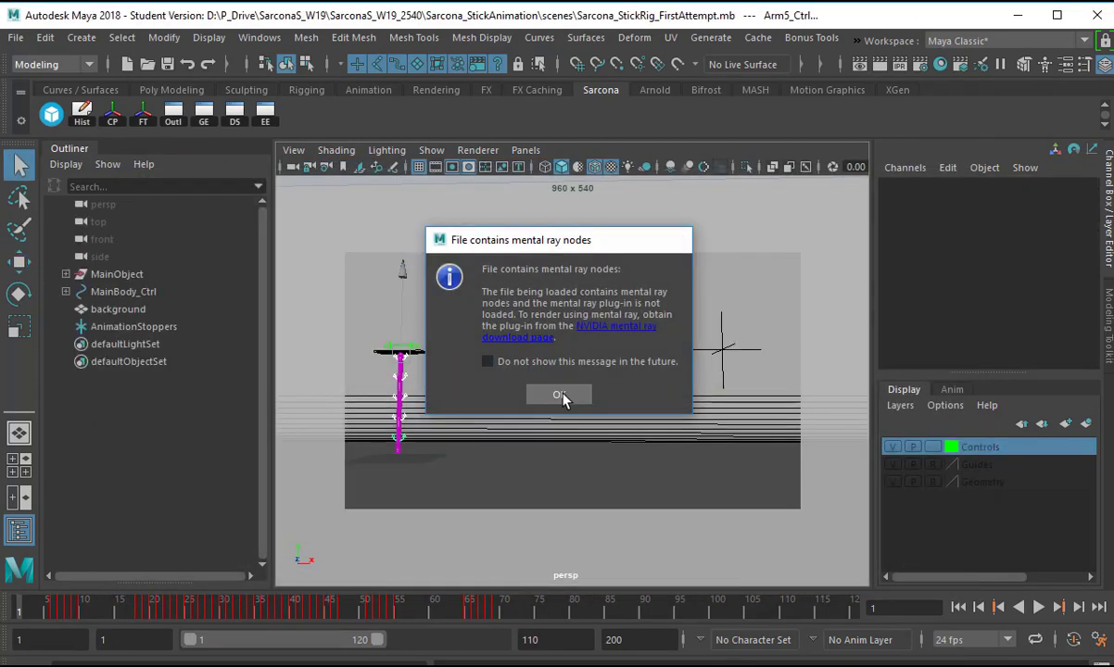
left_click(560, 395)
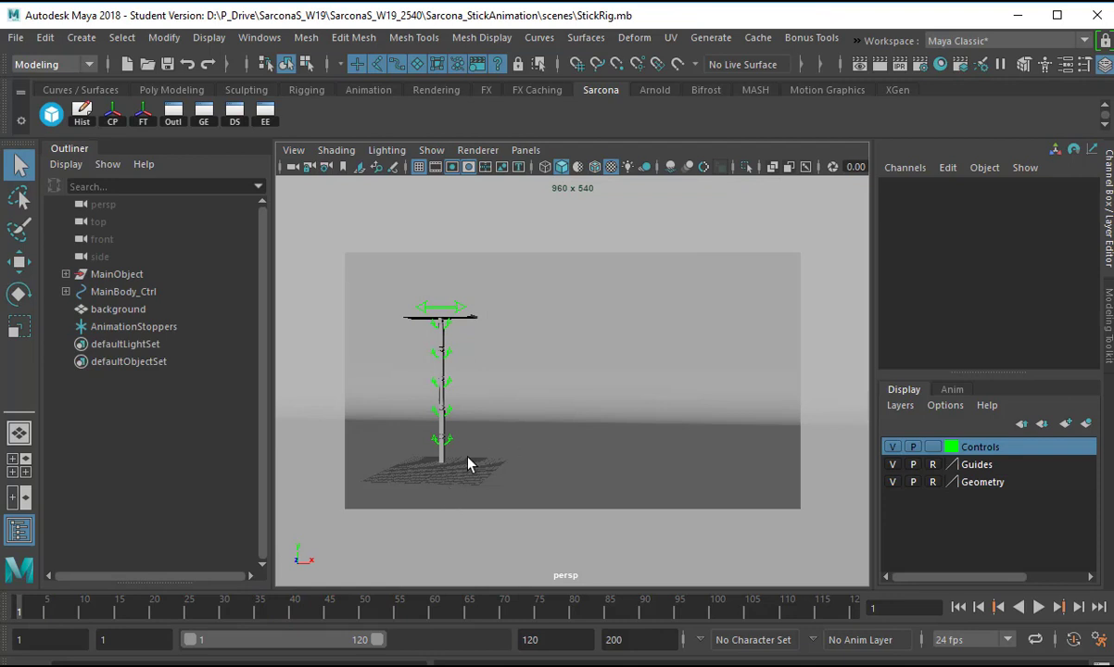
left_click_drag(467, 460, 491, 450, "alt")
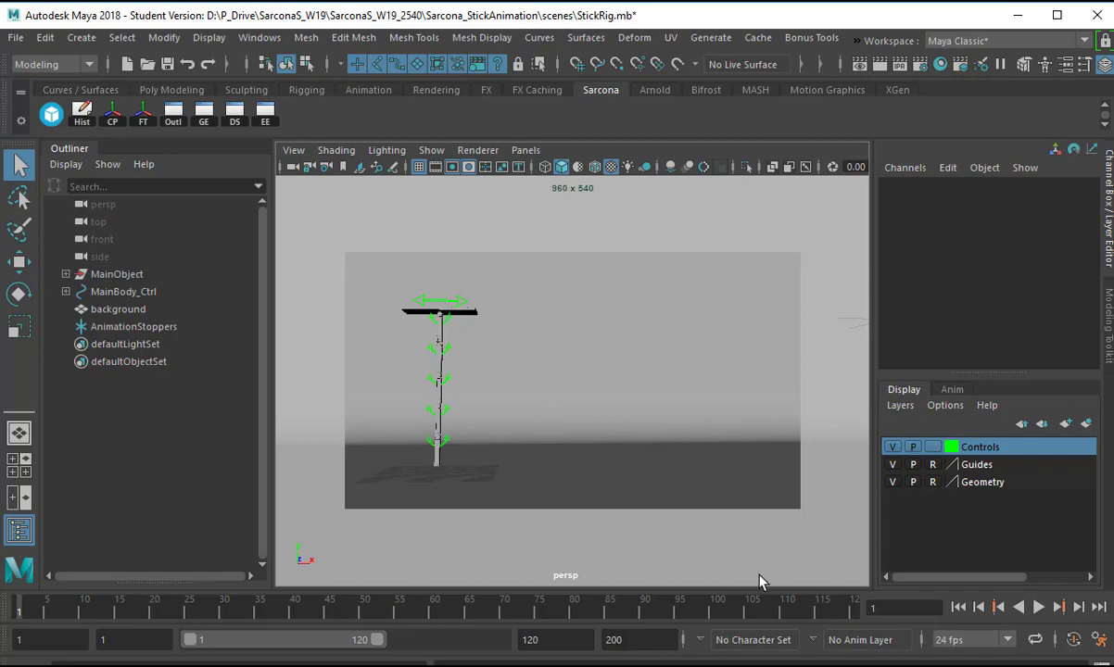
- Switch to File Explorer and open the TURNIN_StickAnim folder inside TG_F2018\DONE\2540
left_click(417, 666)
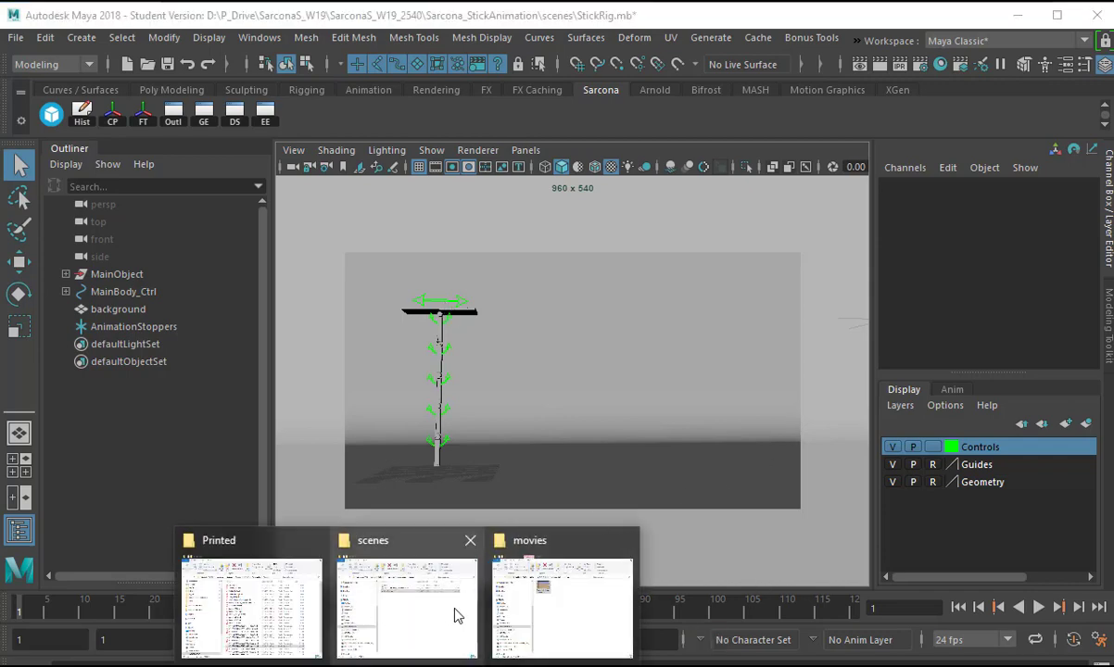
left_click(542, 591)
key("alt+Up")
key("alt+Up")
key("alt+Up")
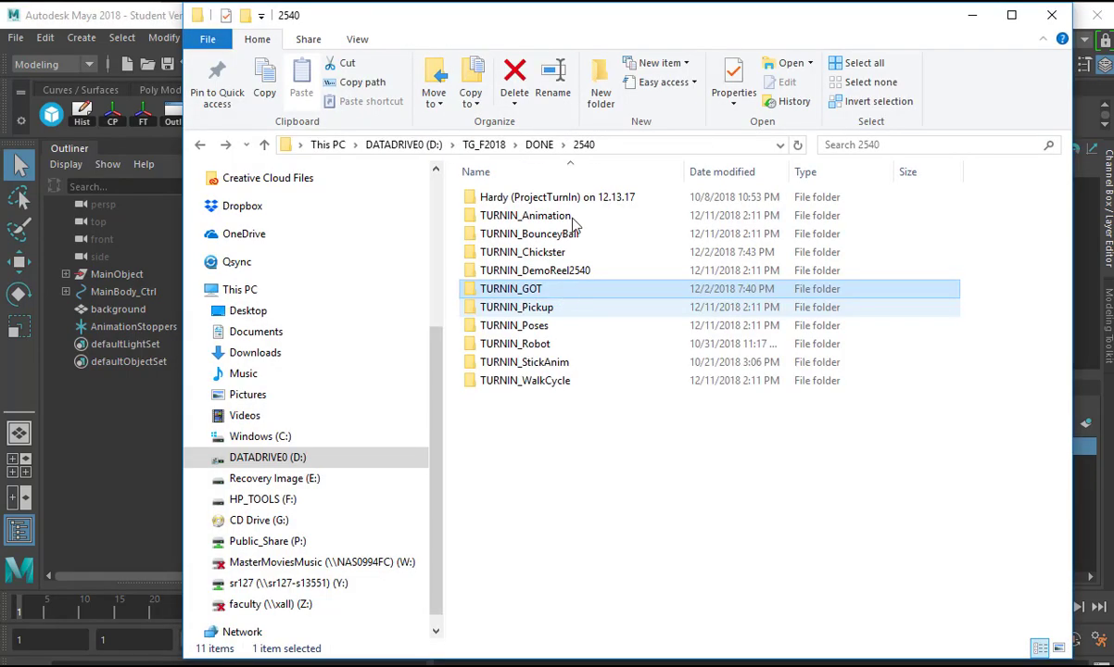
double_click(536, 364)
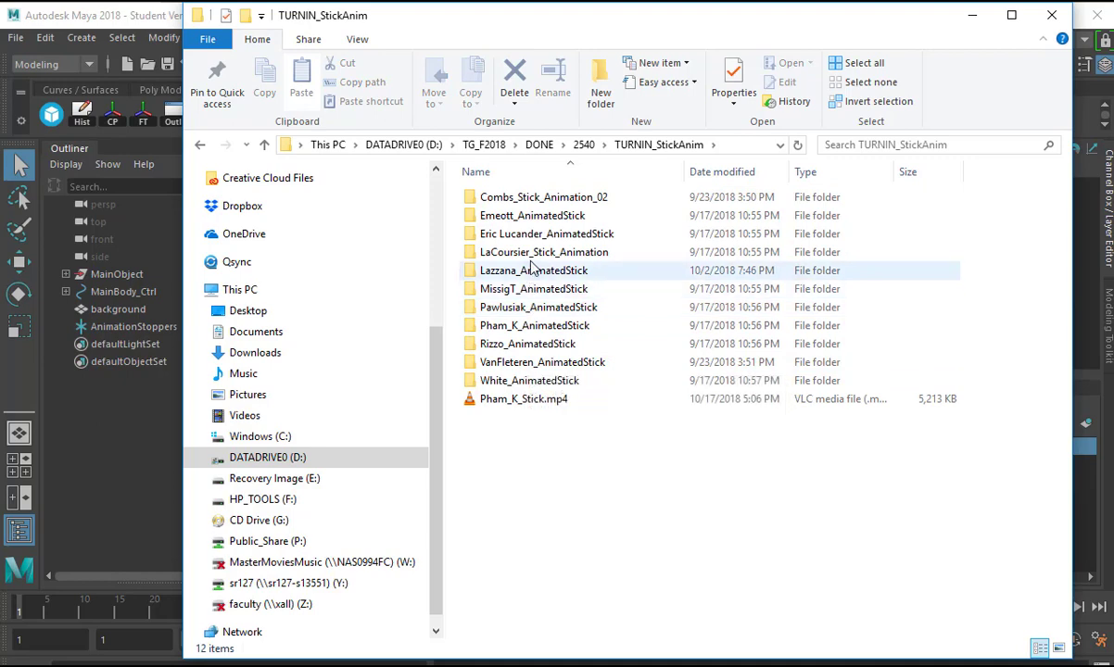
- Play the final stick animation movie from the first student's turn-in folder, and close the player
double_click(519, 197)
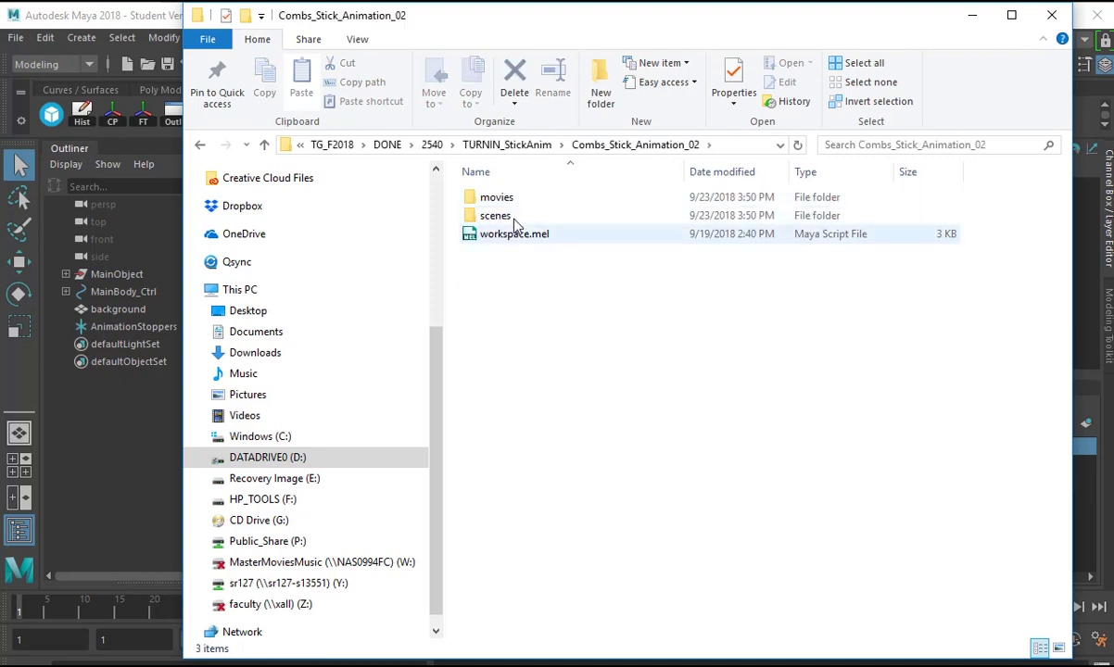
double_click(501, 197)
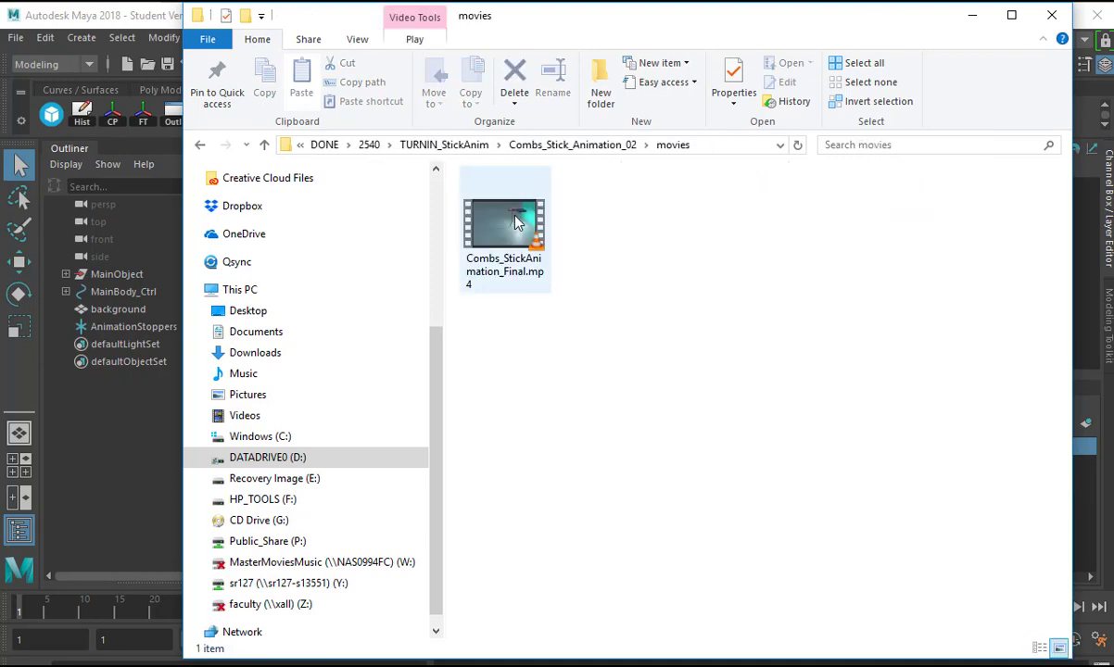
left_click(517, 222)
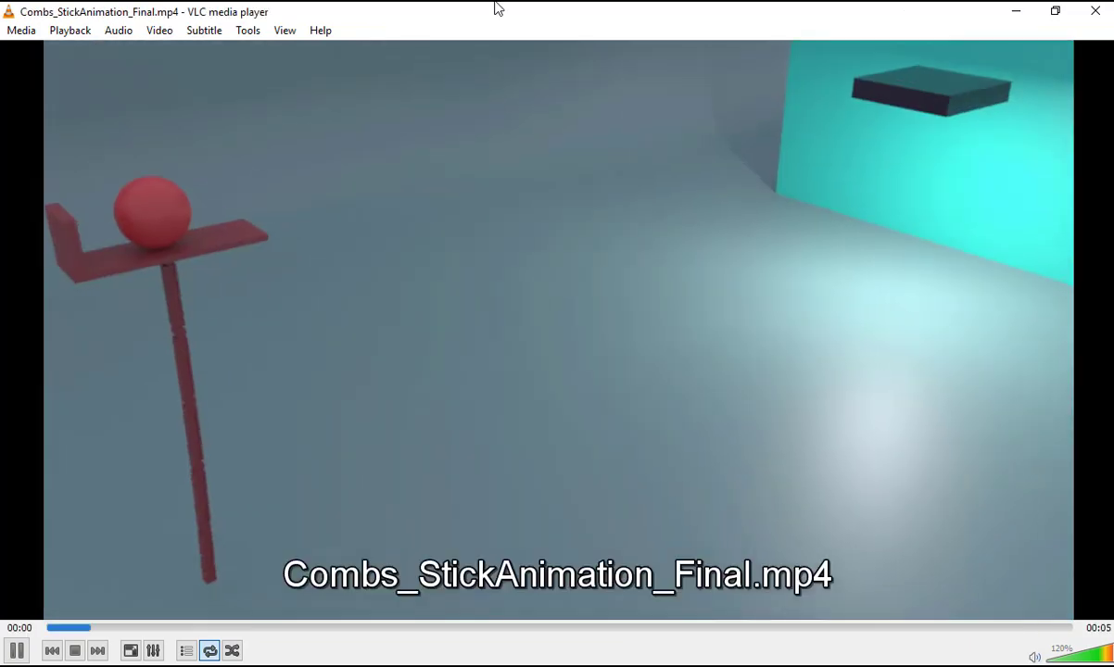
left_click(1094, 14)
- Return to the TURNIN_StickAnim folder and play Stick_Animation.mp4 from the movies folder of the fourth student's project
left_click(524, 331)
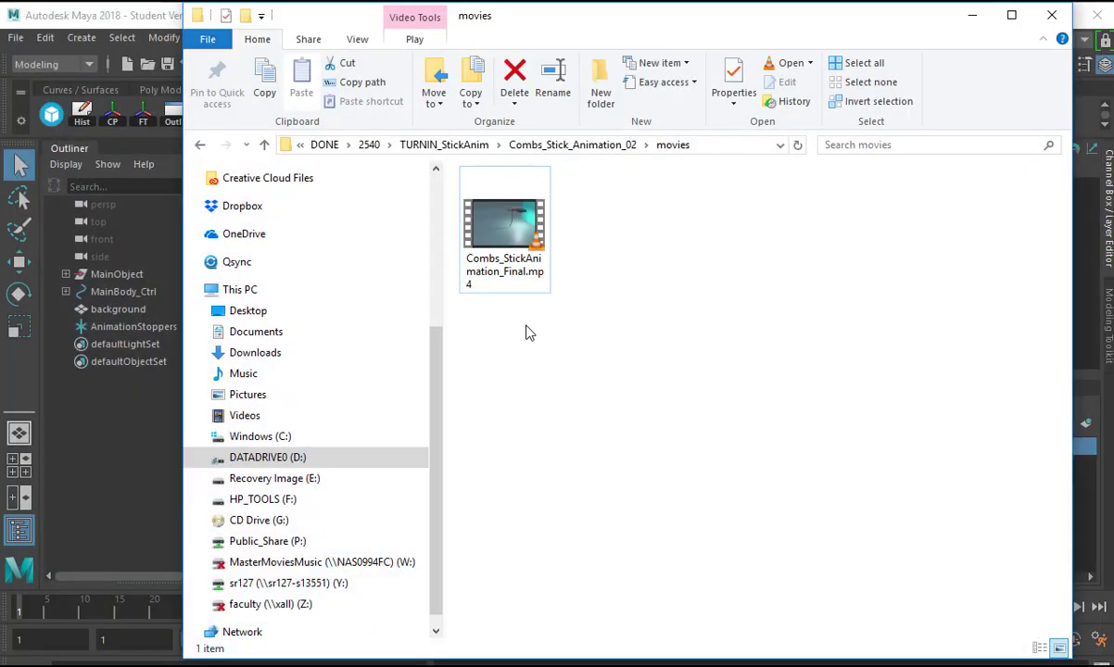
key("alt+Up")
key("alt+Up")
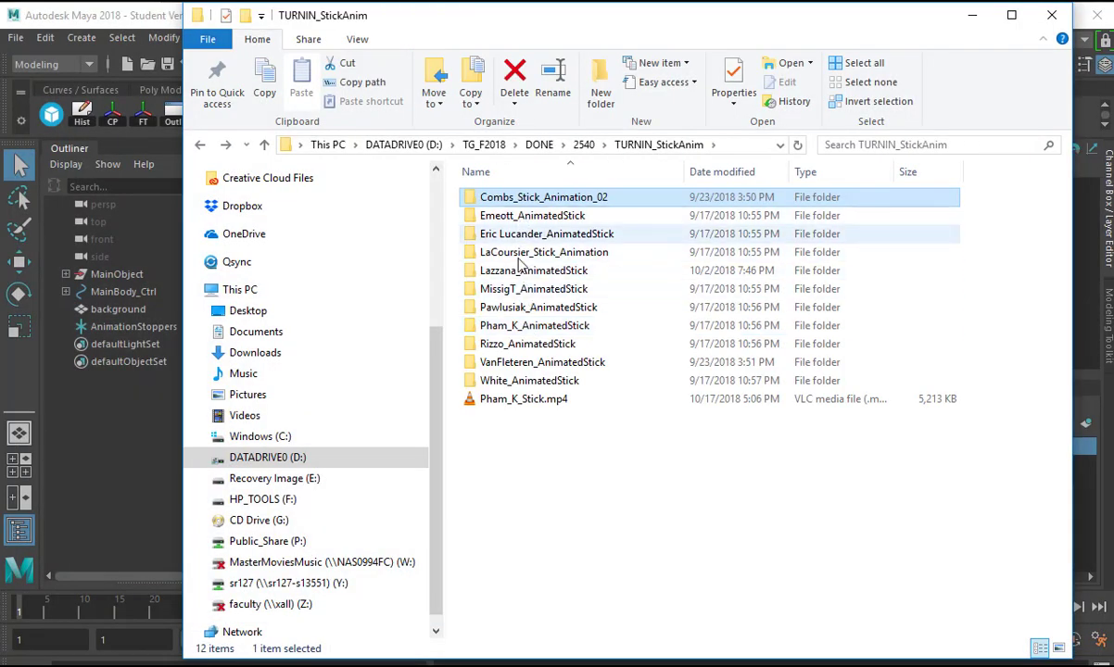
double_click(519, 254)
double_click(510, 288)
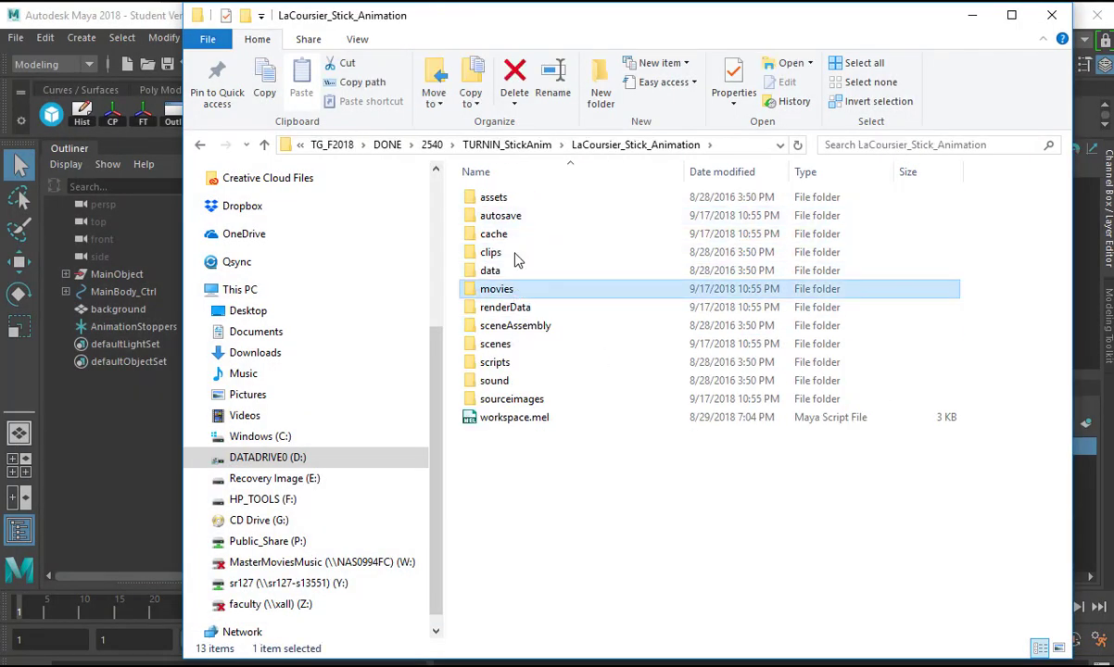
double_click(521, 230)
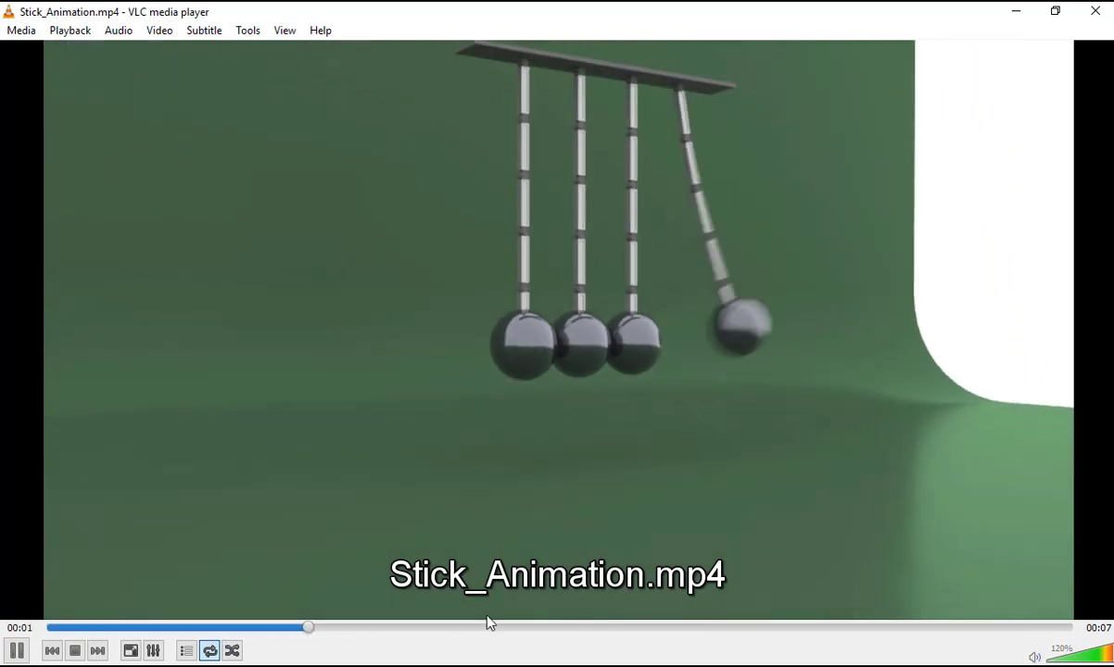
- Pause the stick animation movie partway, resume it to the end, and close the player
key("space")
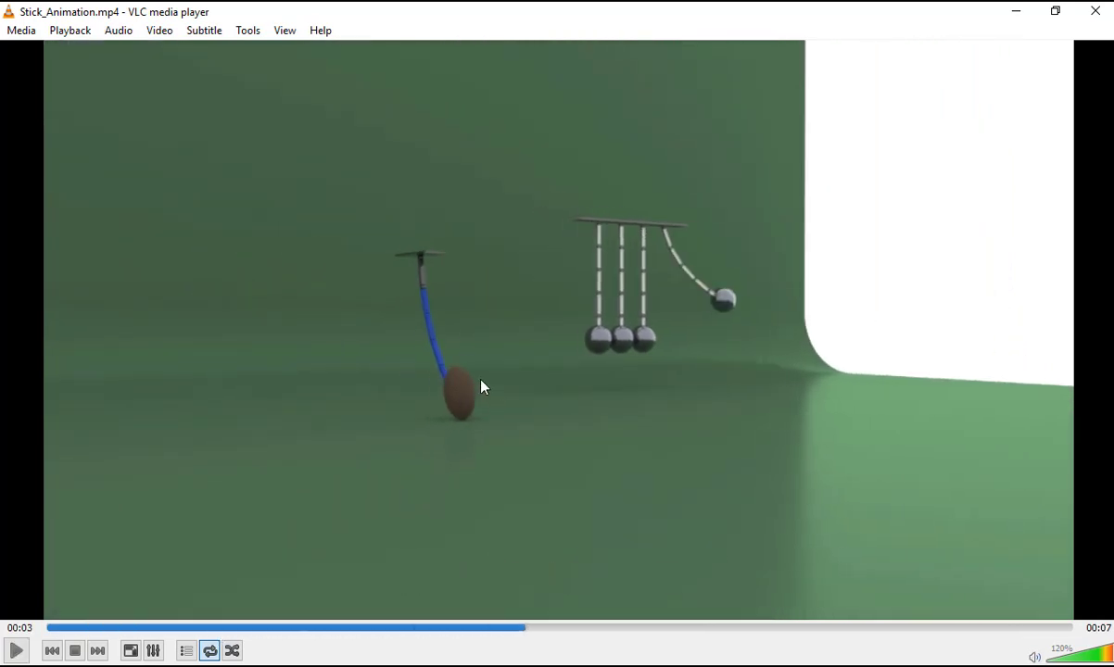
key("space")
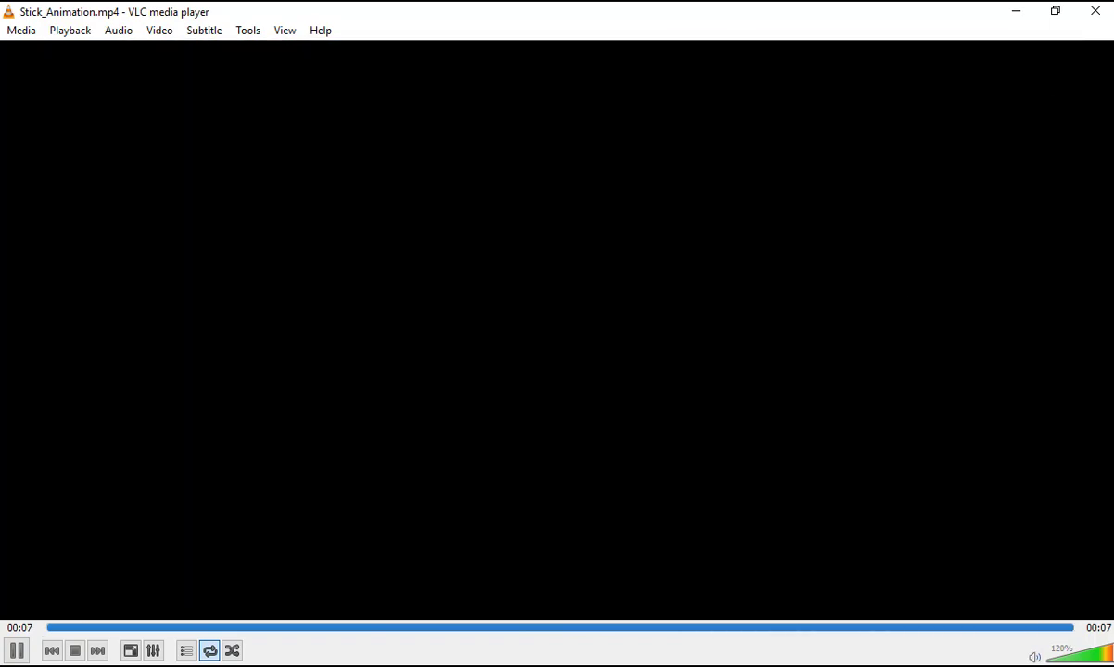
left_click(1095, 11)
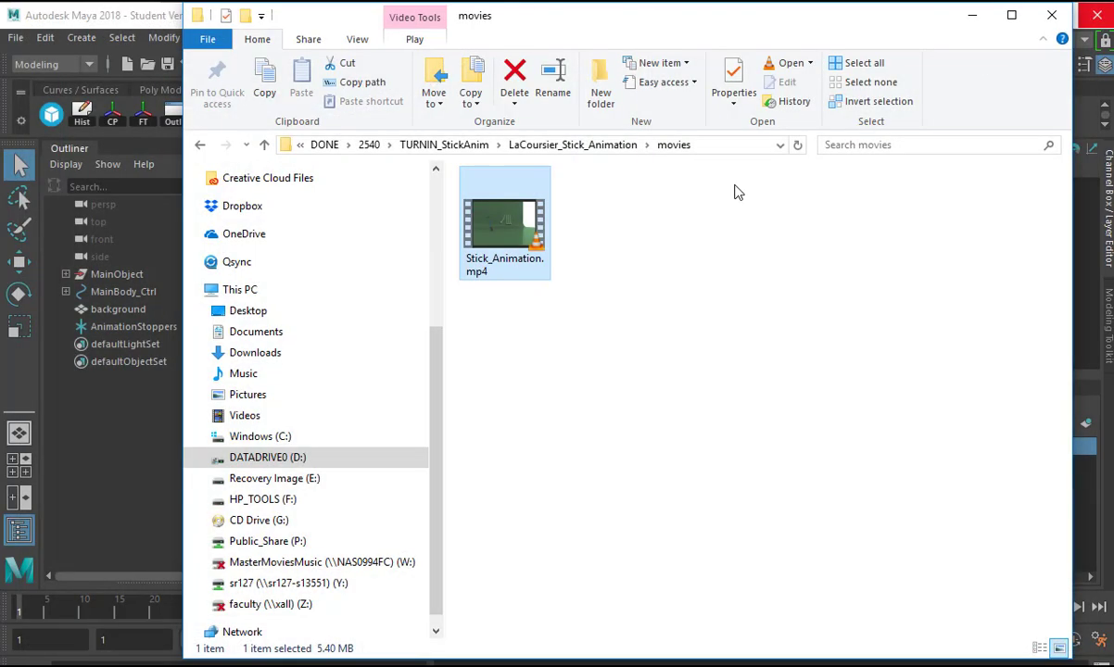
- Switch back to Maya, select MainBody_Ctrl above the stick rig, and open the Channel Control editor for it
left_click(105, 15)
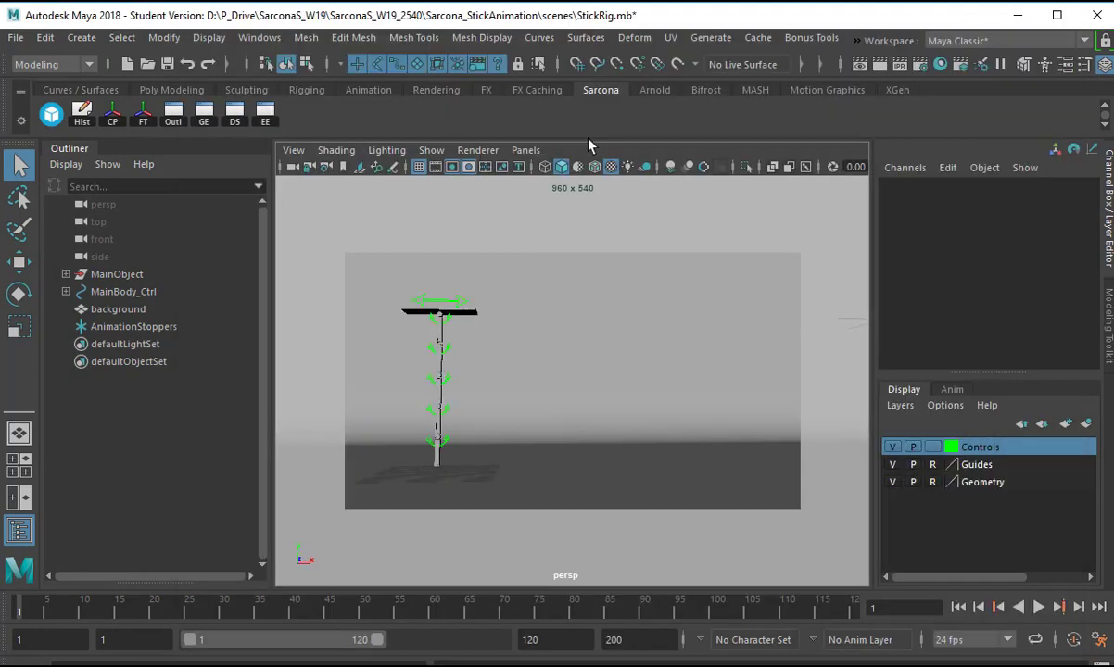
left_click(451, 309)
key("w")
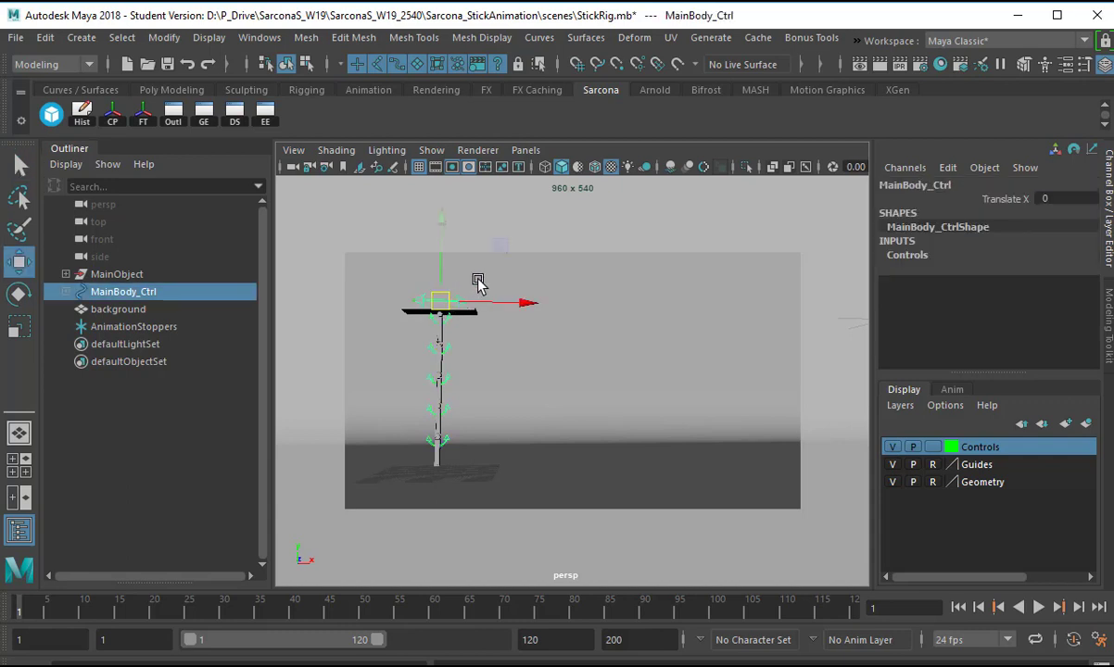
key("e")
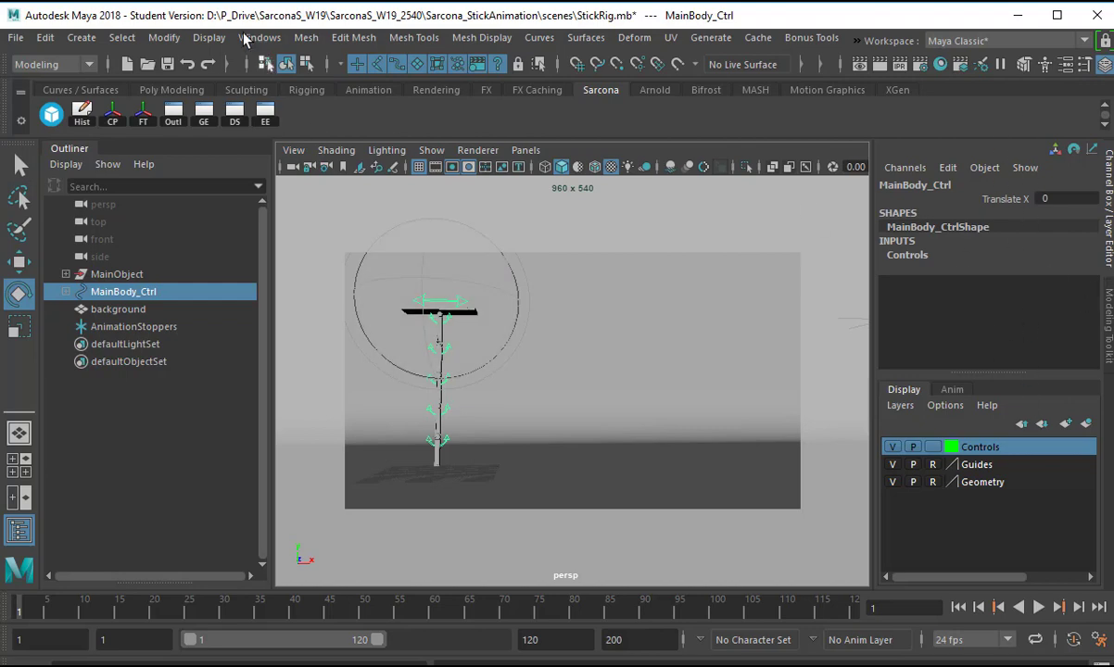
left_click(198, 40)
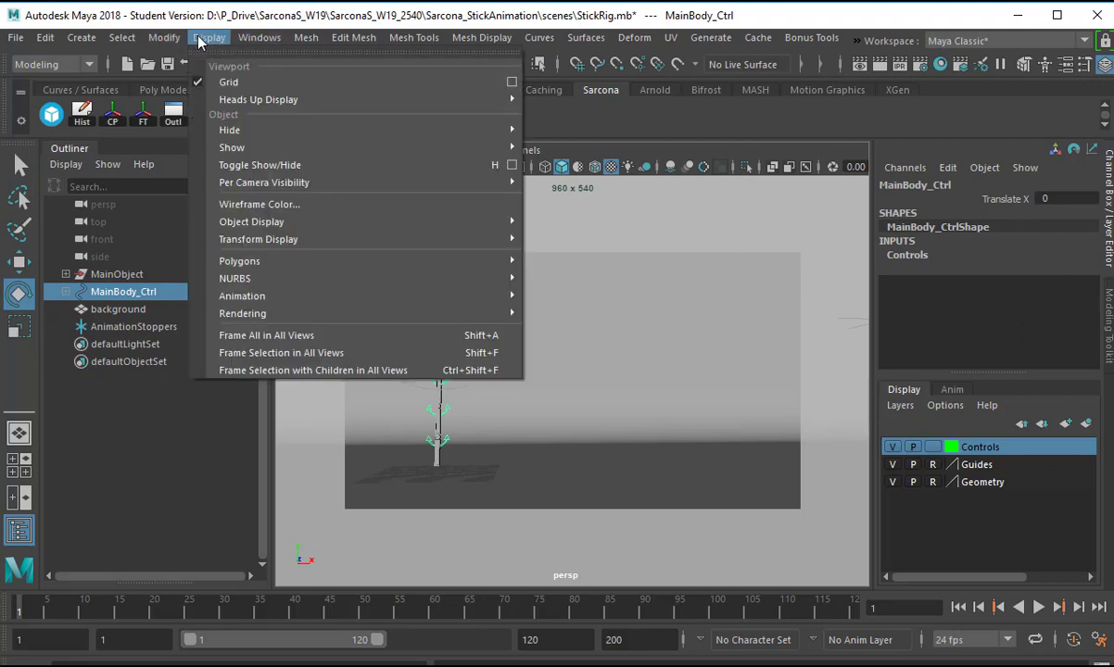
mouse_move(259, 38)
mouse_move(366, 102)
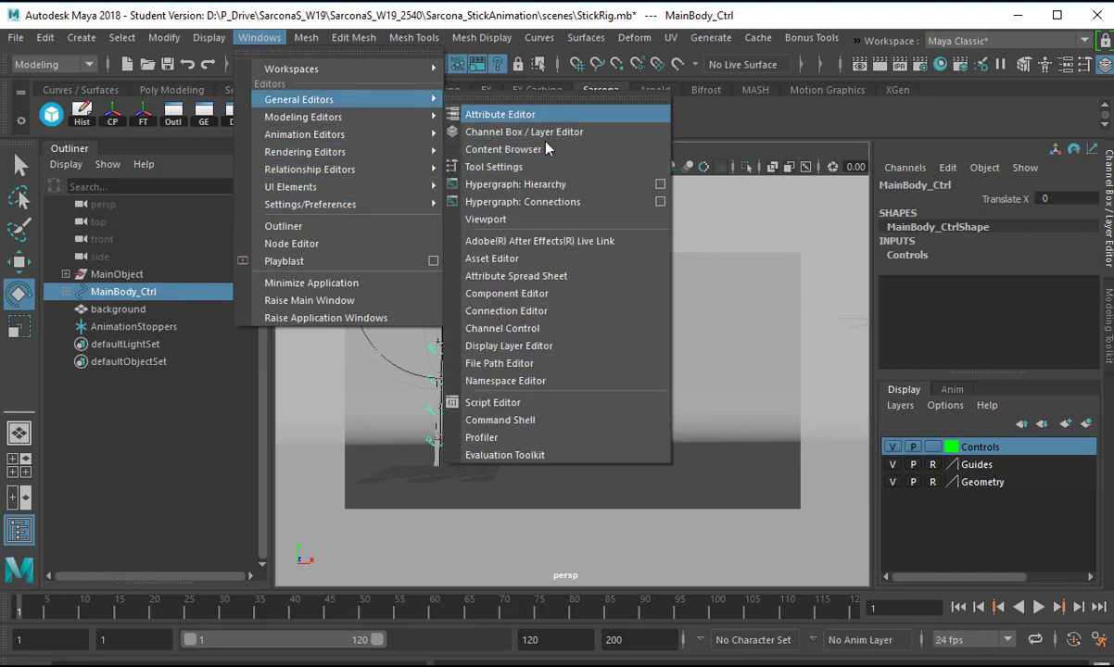
left_click(523, 331)
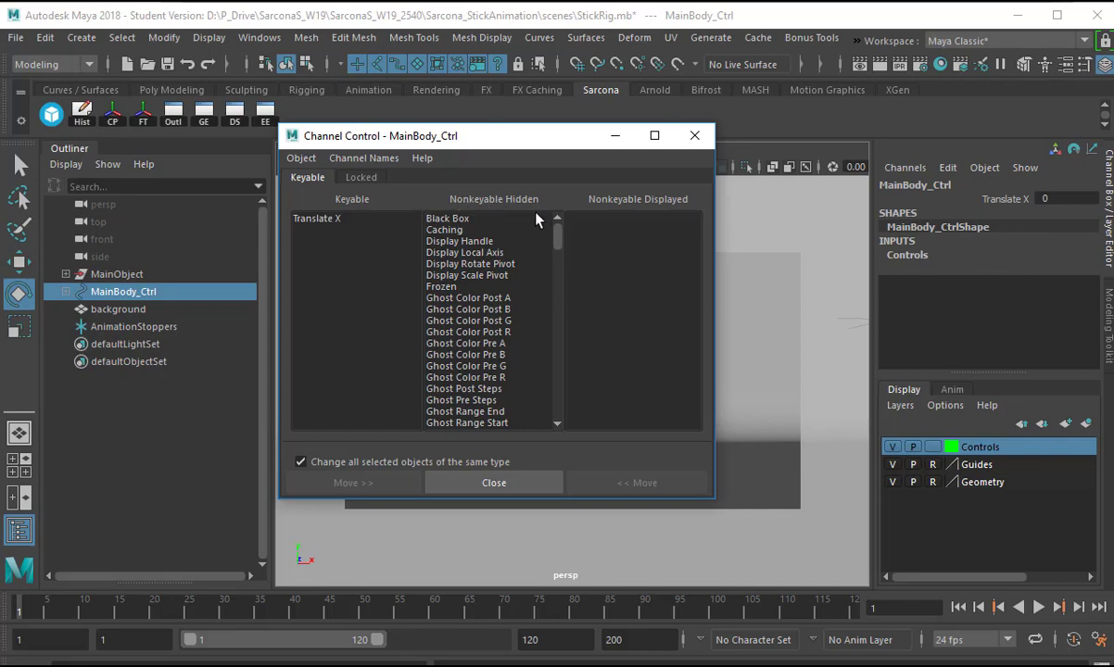
- Make the hidden Rotate Z and Translate Y channels of MainBody_Ctrl keyable
left_click_drag(557, 243, 567, 371)
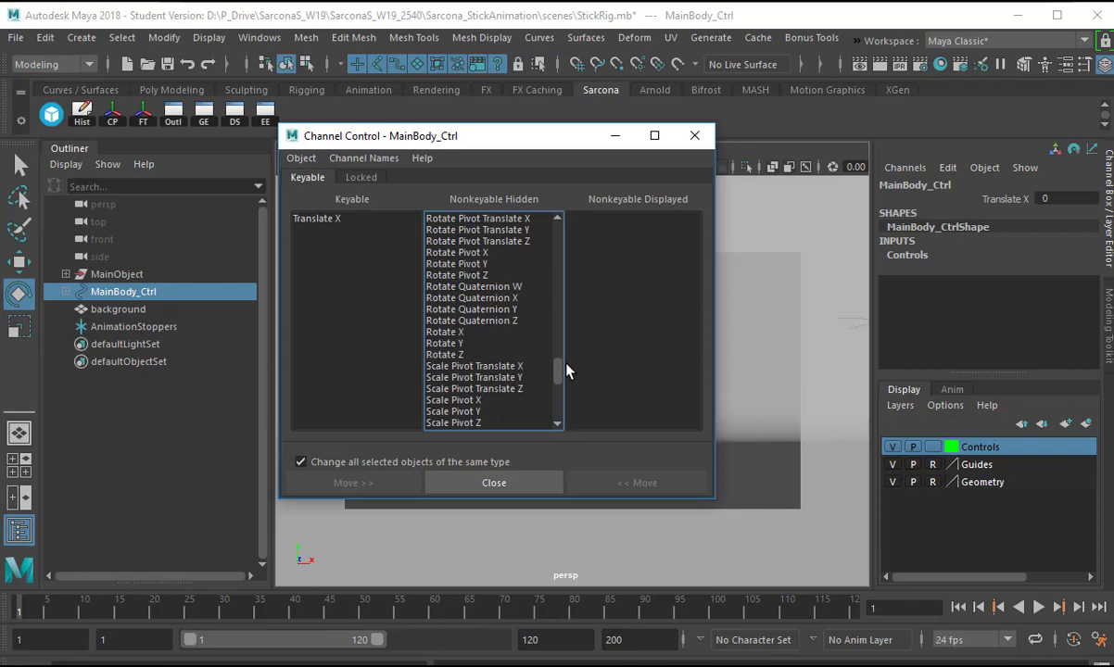
left_click(478, 333)
left_click(473, 355)
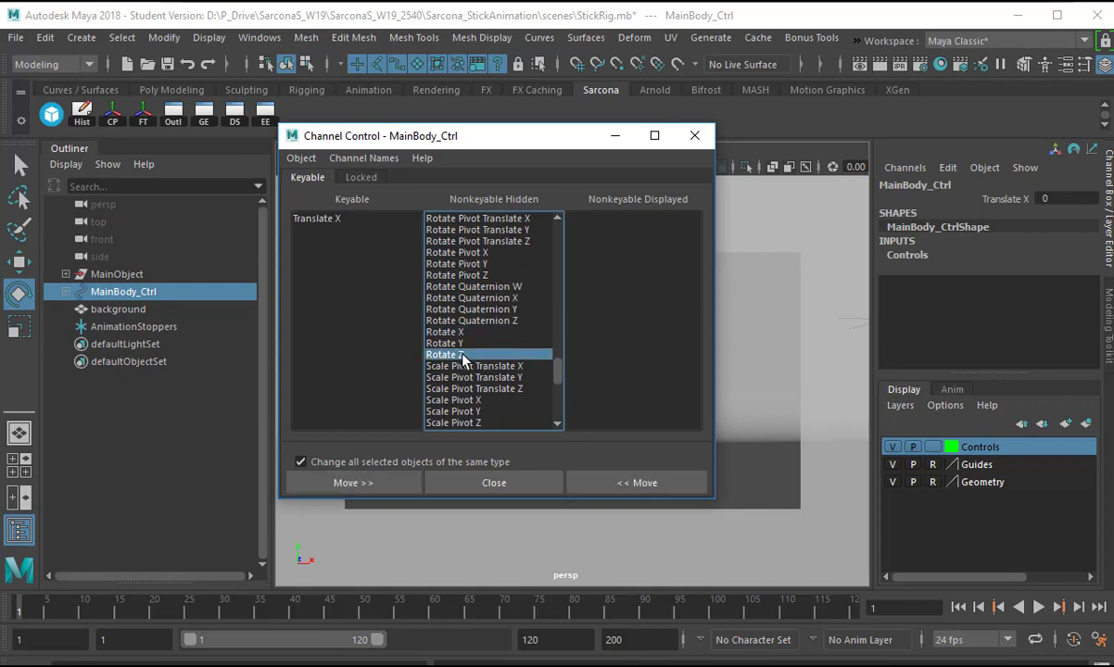
left_click(629, 483)
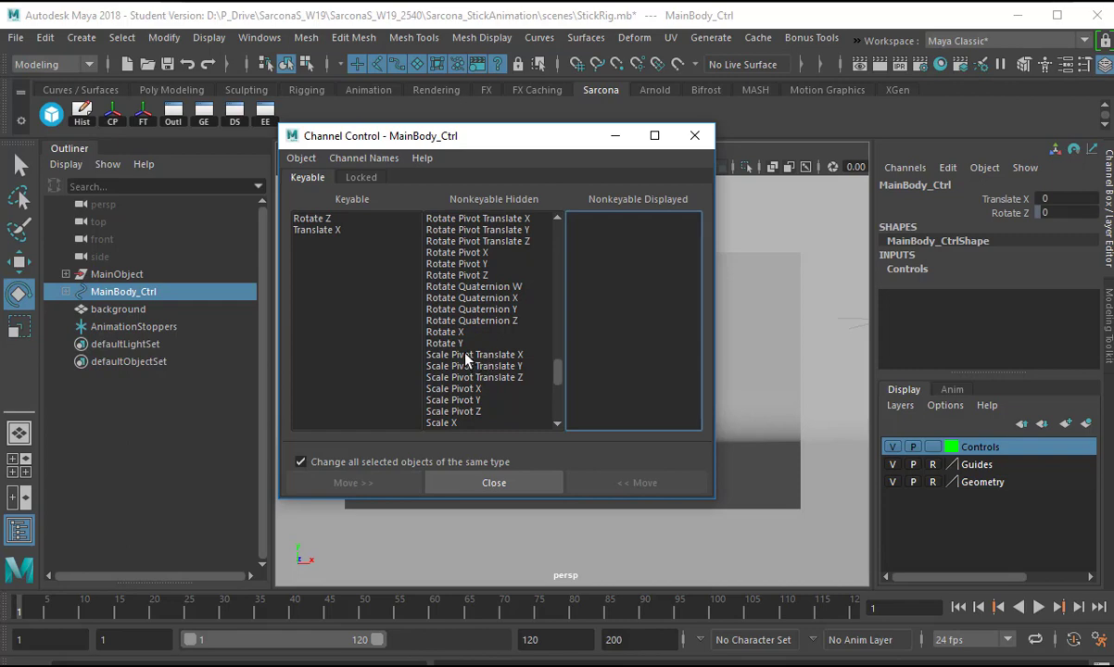
scroll(465, 358, "up", 4)
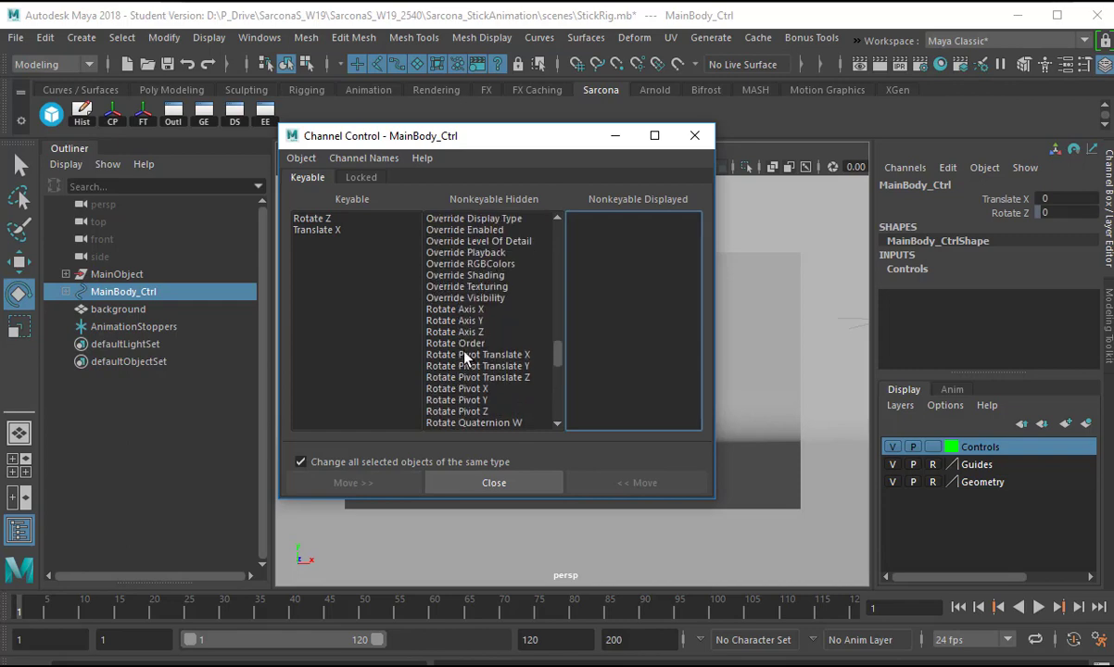
scroll(465, 359, "down", 7)
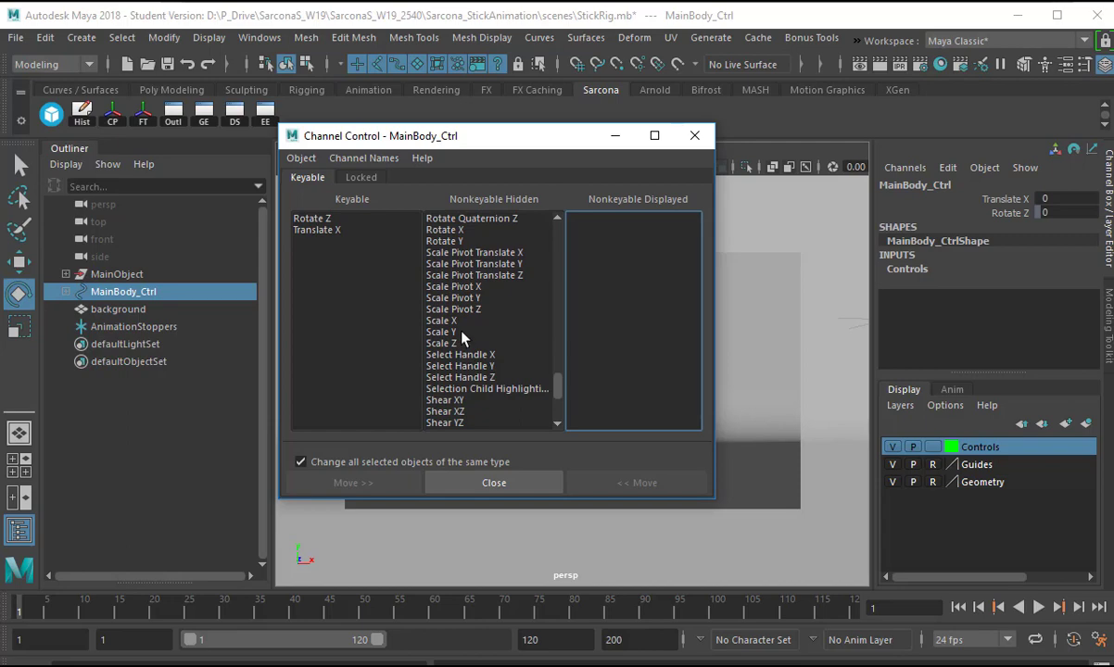
scroll(464, 343, "down", 5)
left_click(463, 322)
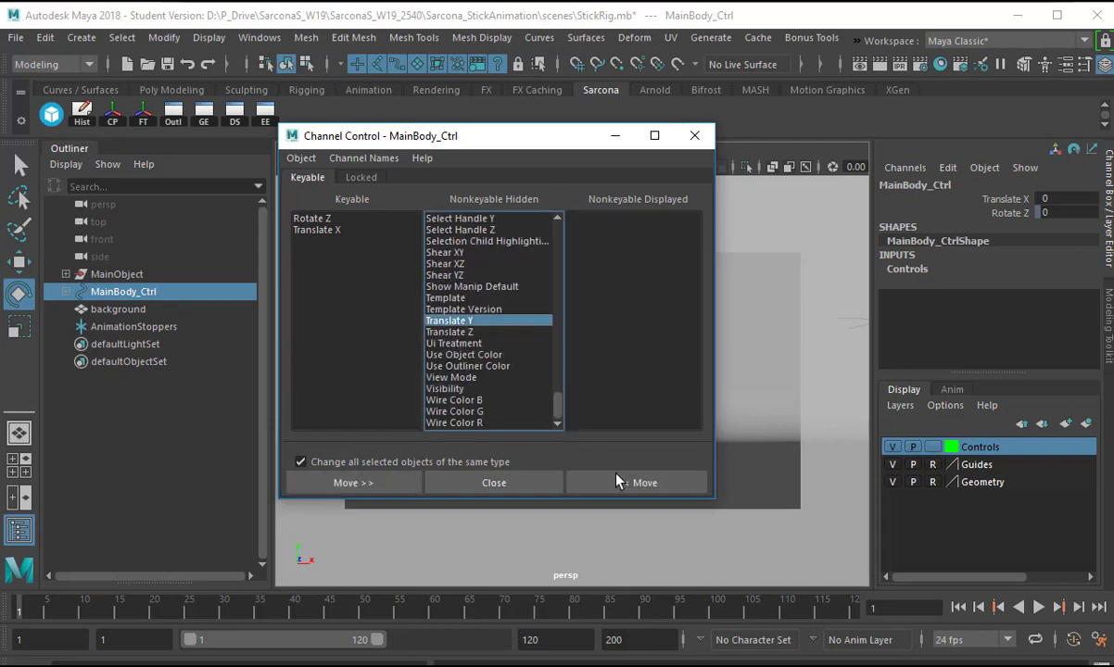
left_click(633, 483)
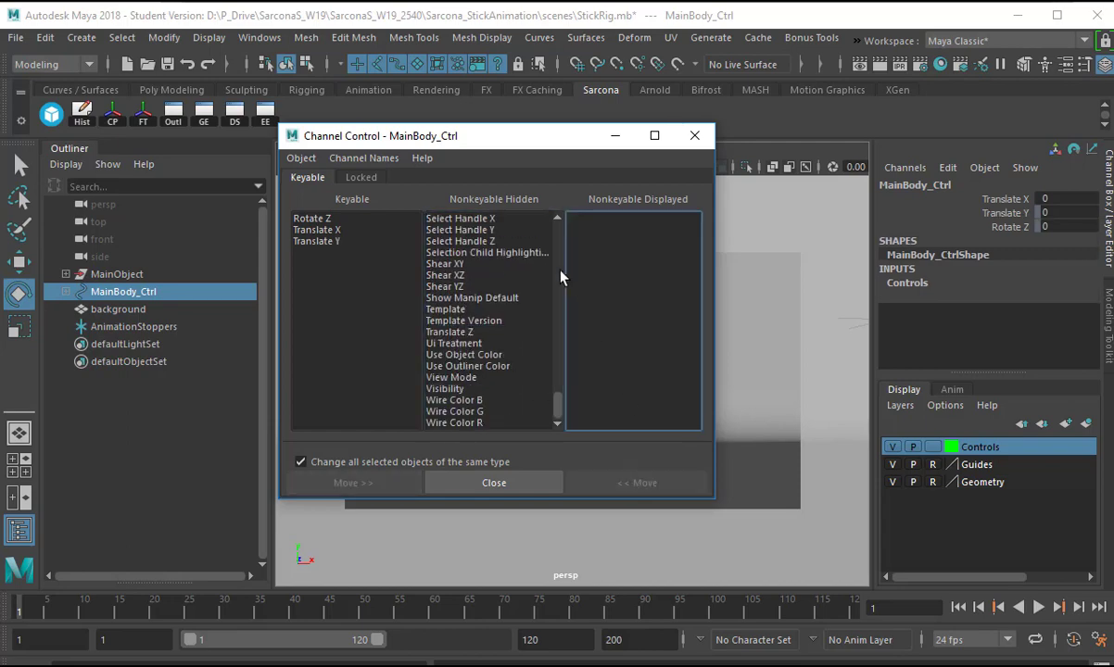
- Unlock Rotate Z and Translate Y on MainBody_Ctrl and close Channel Control
left_click(360, 177)
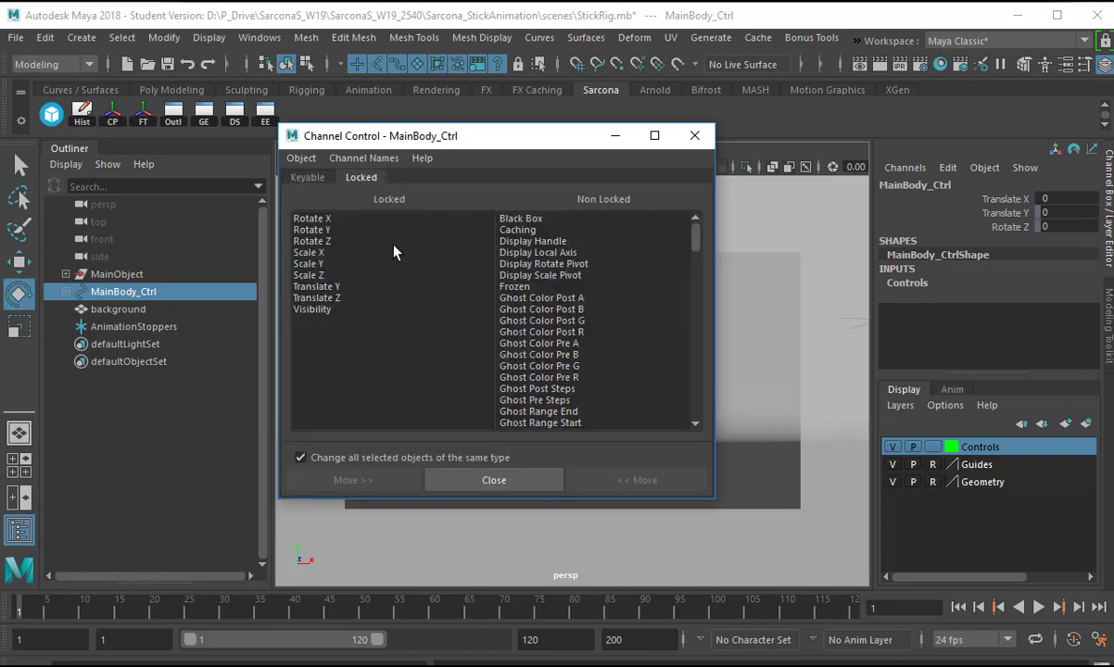
left_click(319, 241)
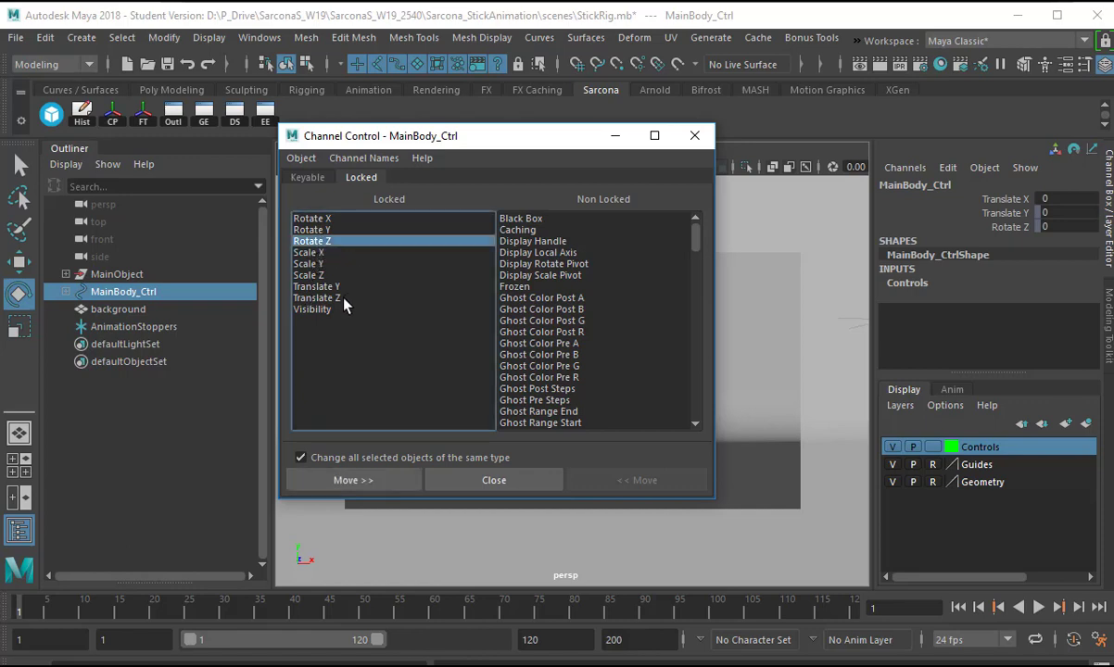
left_click(320, 286, "ctrl")
left_click(385, 480)
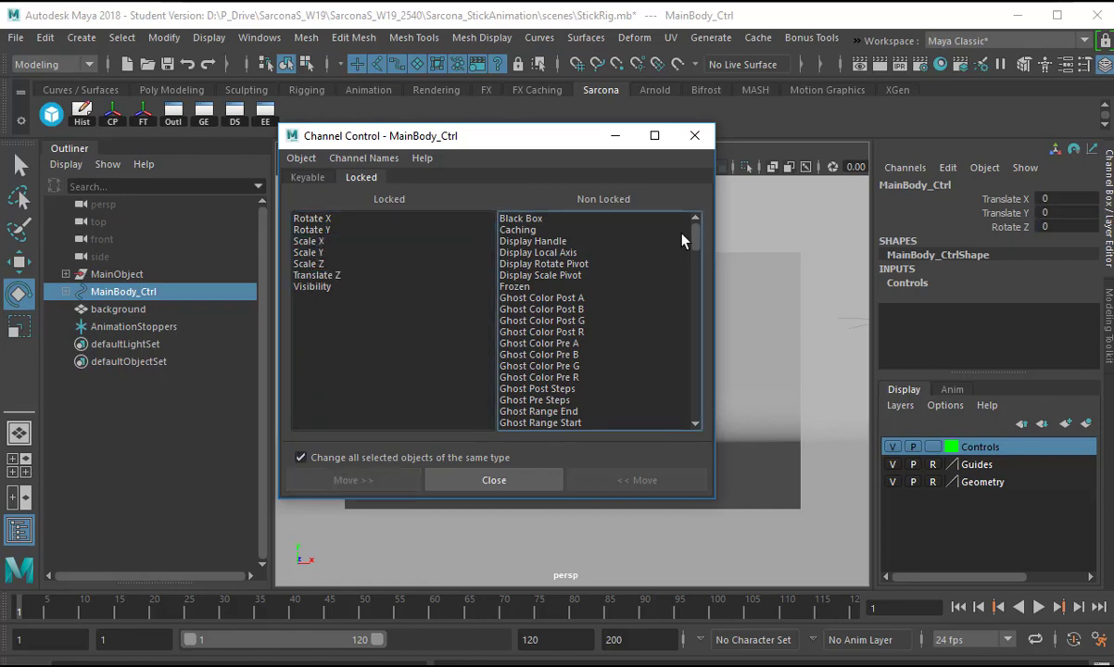
left_click(697, 135)
- Test rotating MainBody_Ctrl and moving it vertically, undoing each change
key("w")
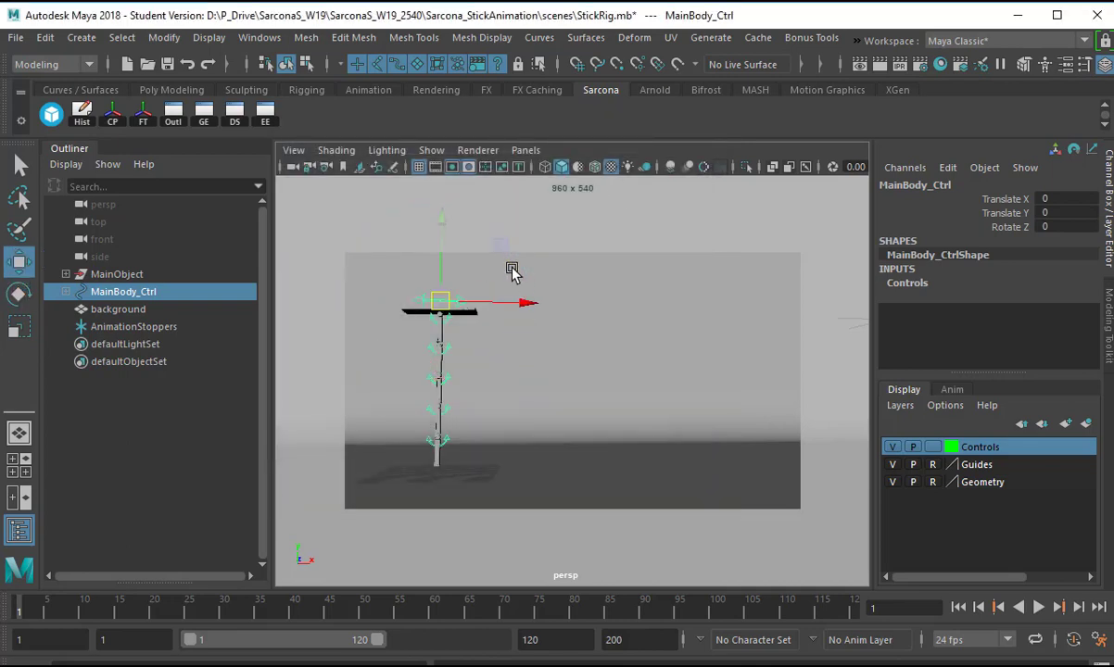
key("e")
mouse_move(512, 273)
left_mouse_down()
mouse_move(470, 383)
mouse_move(492, 165)
mouse_move(372, 125)
mouse_move(461, 439)
mouse_move(500, 276)
left_mouse_up()
key("ctrl+z")
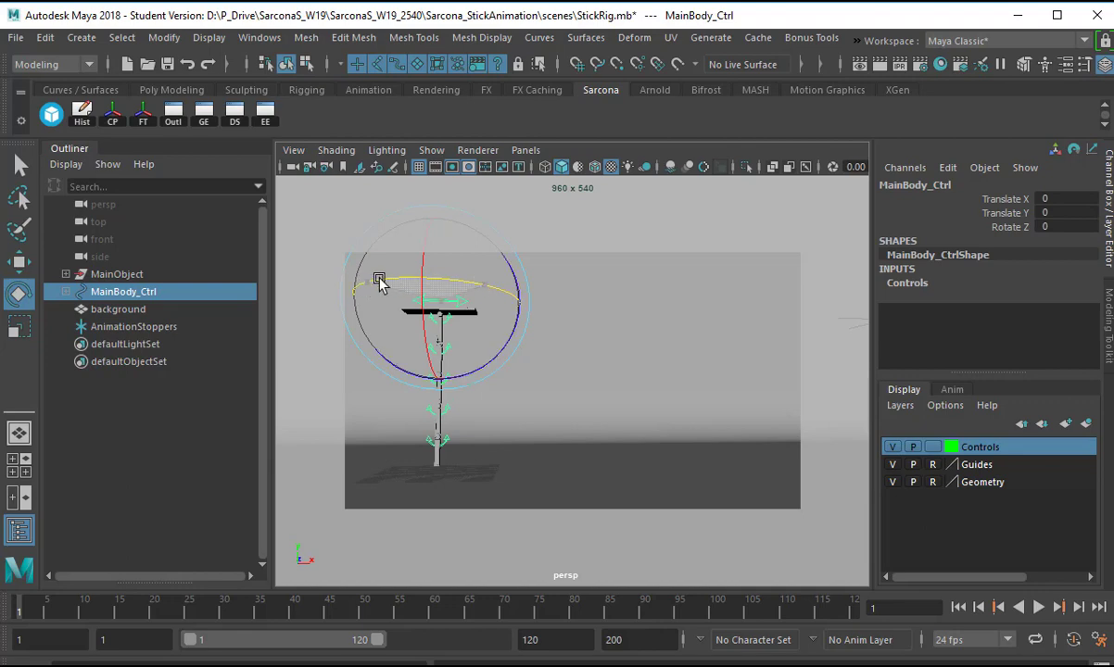
key("w")
left_click_drag(440, 248, 447, 225)
key("ctrl+z")
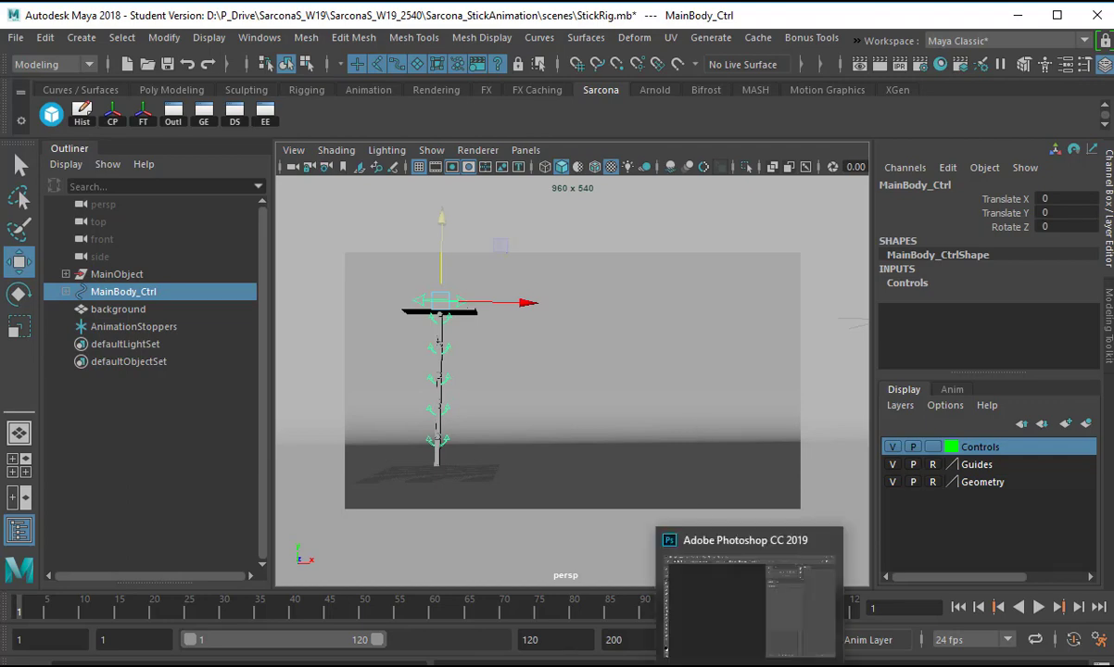
- Switch to Photoshop and create a 1000 x 1250 px grayscale document at 72 ppi from the recent custom preset
left_click(751, 664)
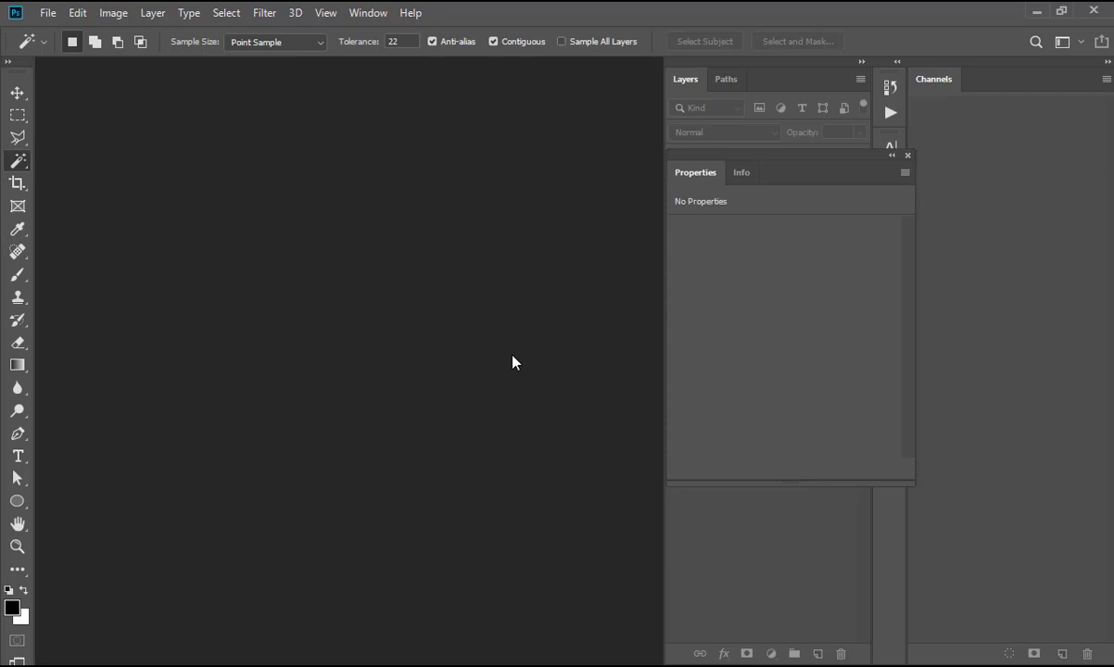
key("ctrl+n")
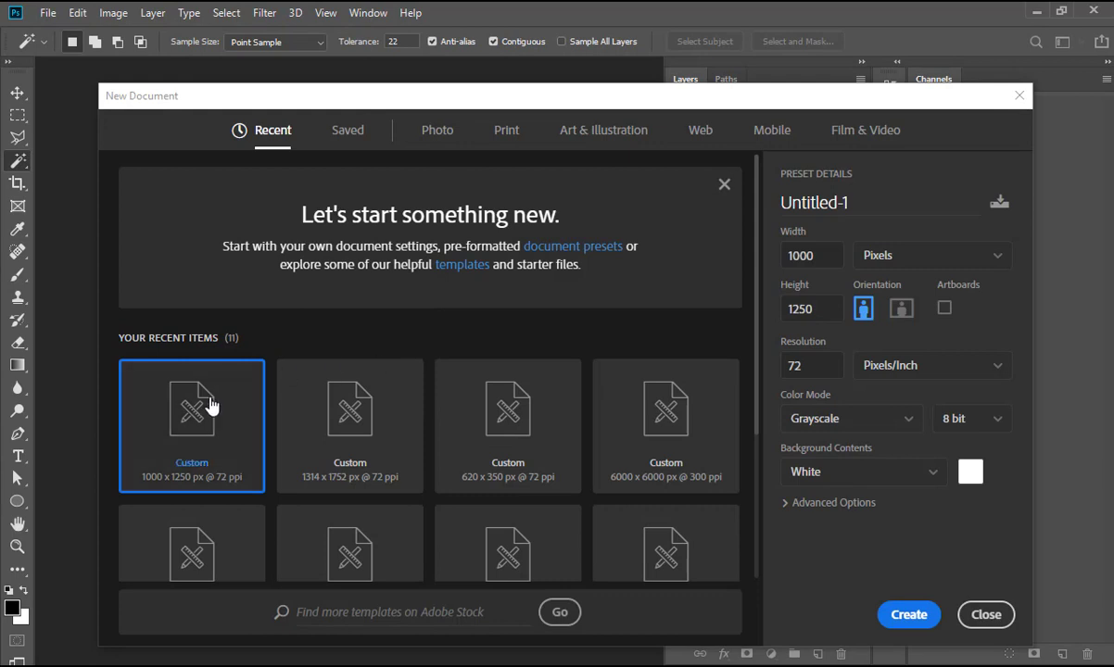
double_click(211, 405)
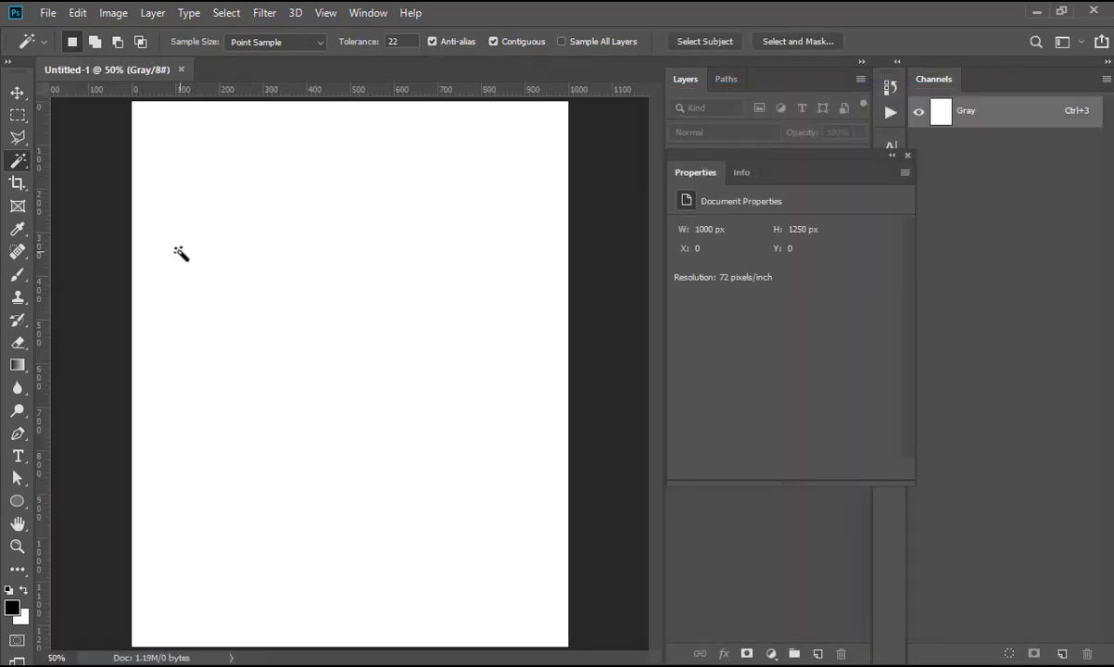
- With a 15 px brush, sketch an upright T-shaped stick inside a rough storyboard frame near the page's upper left and label it F1
key("b")
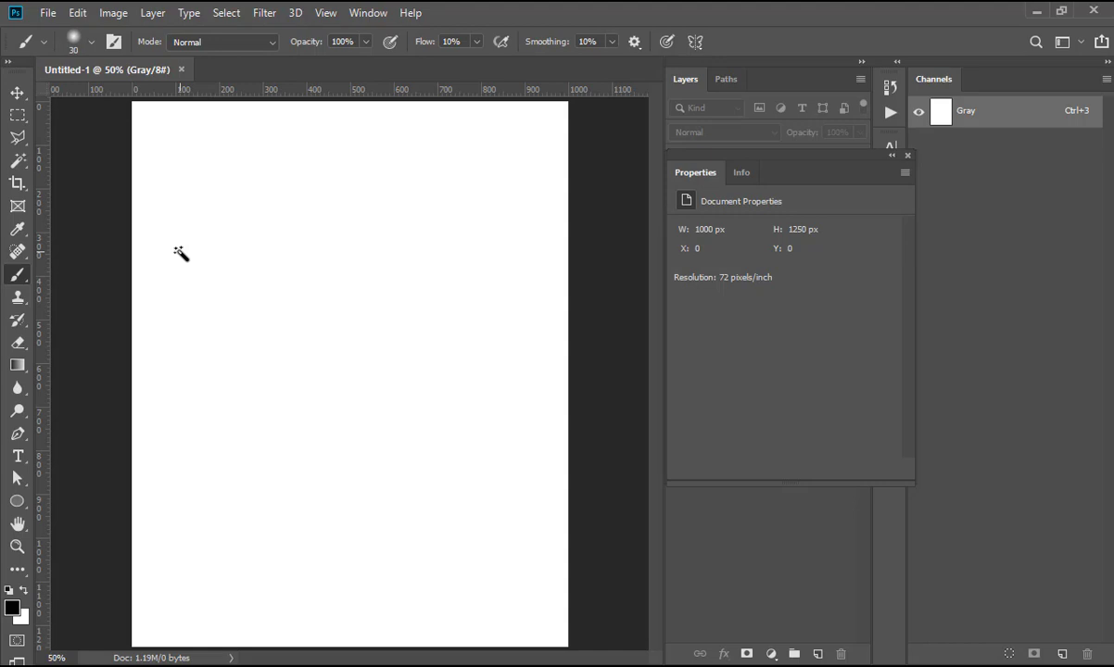
key("bracketleft")
key("bracketleft")
key("bracketleft")
mouse_move(177, 176)
left_mouse_down()
mouse_move(256, 174)
mouse_move(220, 176)
mouse_move(223, 249)
left_mouse_up()
key("ctrl+z")
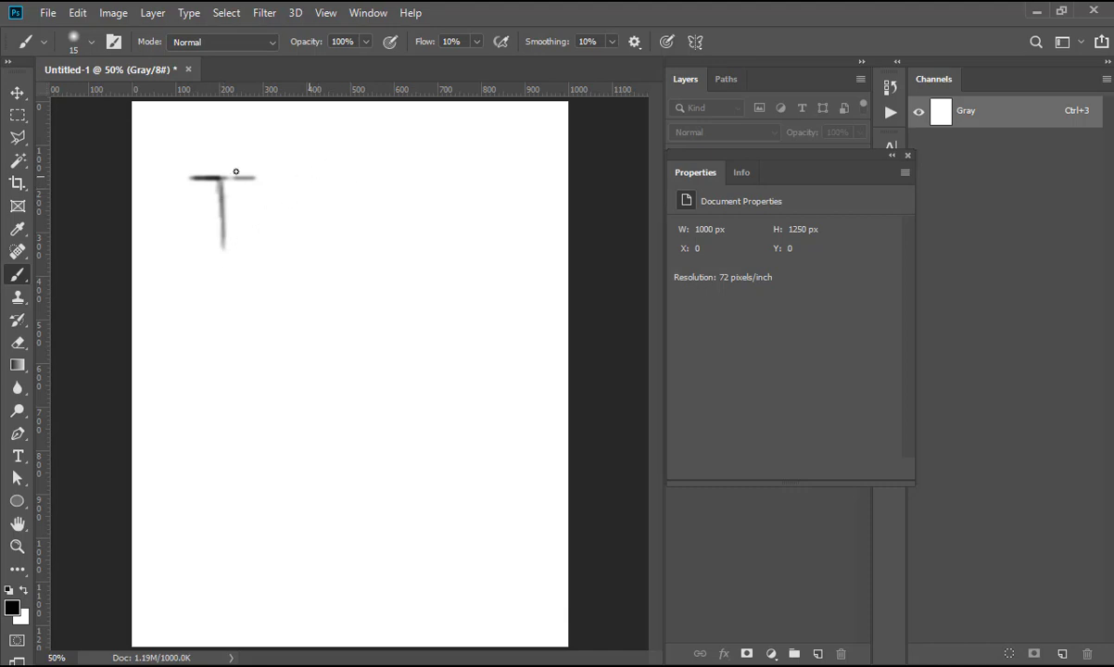
mouse_move(166, 160)
left_mouse_down()
mouse_move(287, 232)
mouse_move(181, 227)
mouse_move(185, 151)
mouse_move(176, 153)
left_mouse_up()
mouse_move(277, 255)
left_mouse_down()
mouse_move(288, 232)
mouse_move(291, 255)
mouse_move(292, 234)
left_mouse_up()
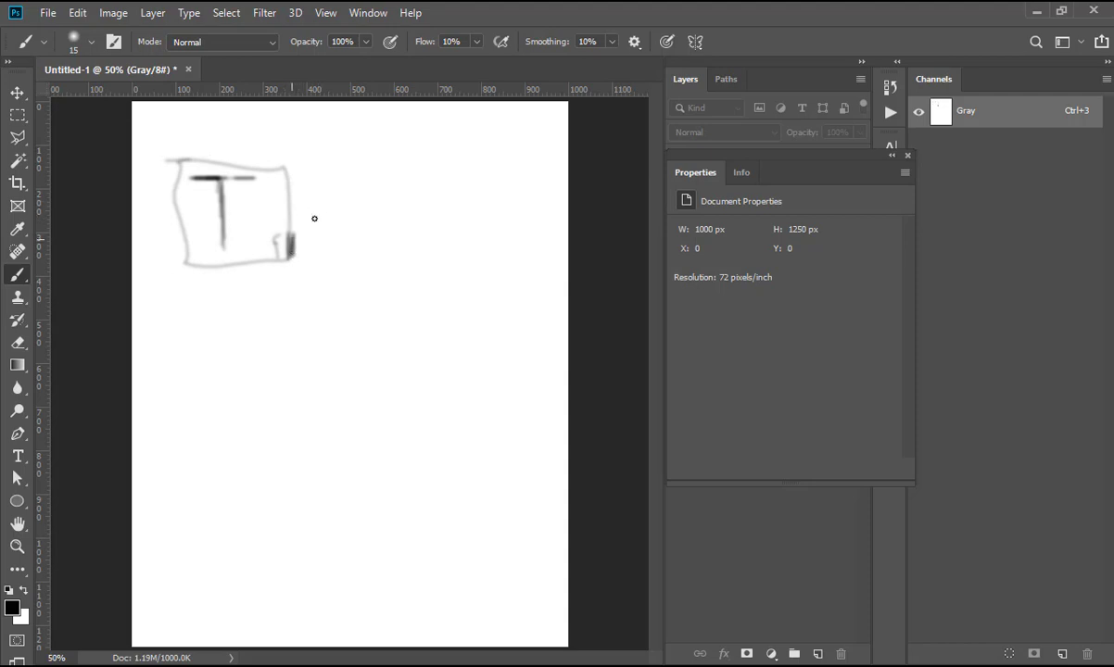
- Sketch a wider second frame beside the first, add ground lines across both, and draw a squashed, coiled stick labelled F2
left_click_drag(330, 166, 496, 166)
mouse_move(328, 168)
left_mouse_down()
mouse_move(495, 274)
mouse_move(538, 162)
mouse_move(457, 151)
left_mouse_up()
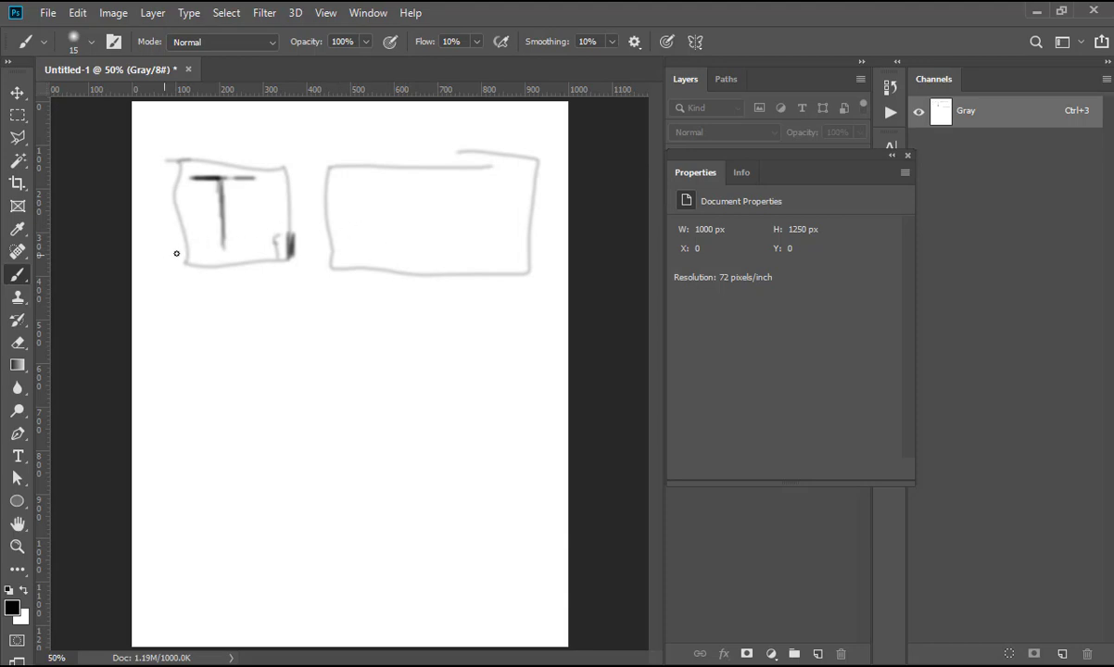
left_click_drag(177, 253, 529, 256)
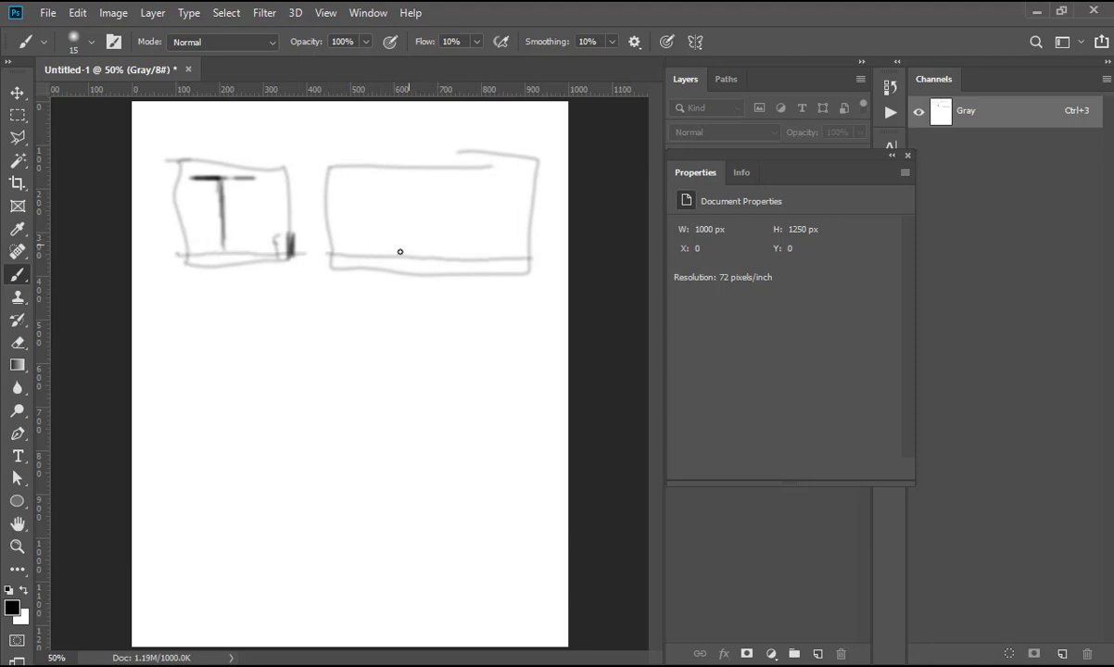
mouse_move(400, 257)
left_mouse_down()
mouse_move(422, 241)
mouse_move(409, 225)
mouse_move(494, 233)
mouse_move(525, 249)
left_mouse_up()
- Draw a third storyboard frame below the first with straight edges, containing a stick with a tilted top bar and the label F3
mouse_move(217, 292)
left_mouse_down("shift")
mouse_move(306, 279)
mouse_move(308, 376)
mouse_move(190, 396)
mouse_move(143, 367)
left_mouse_up("shift")
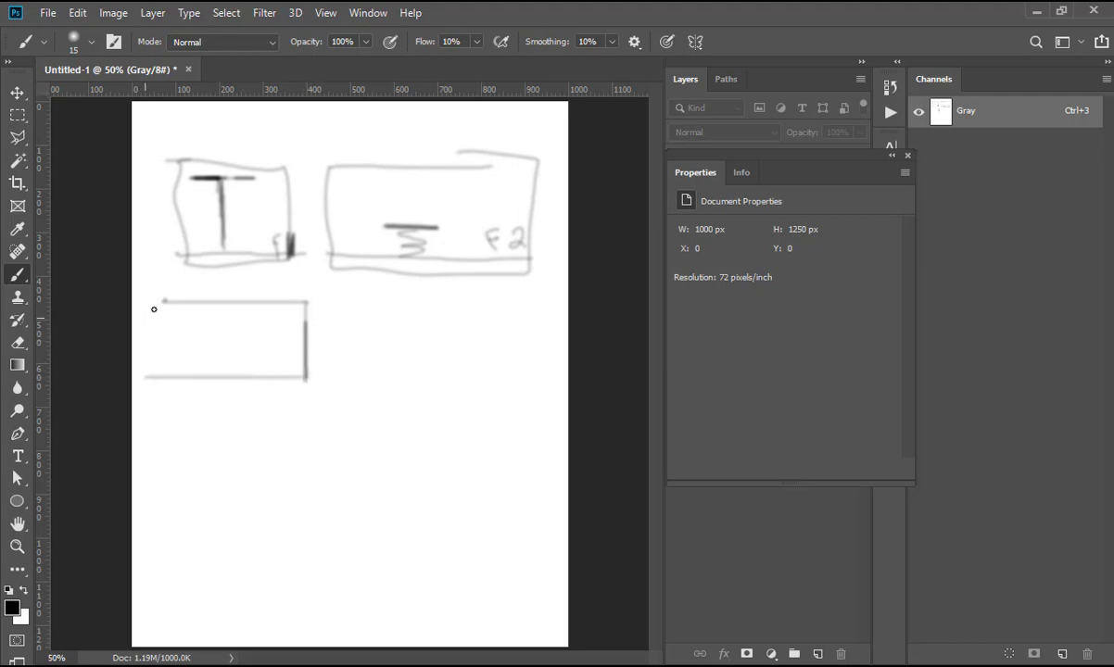
mouse_move(157, 306)
left_mouse_down("shift")
mouse_move(167, 316)
mouse_move(164, 377)
left_mouse_up("shift")
key("ctrl+z")
mouse_move(239, 306)
left_mouse_down()
mouse_move(216, 311)
mouse_move(245, 306)
mouse_move(219, 314)
mouse_move(221, 345)
mouse_move(219, 319)
mouse_move(229, 357)
mouse_move(262, 324)
mouse_move(283, 375)
left_mouse_up()
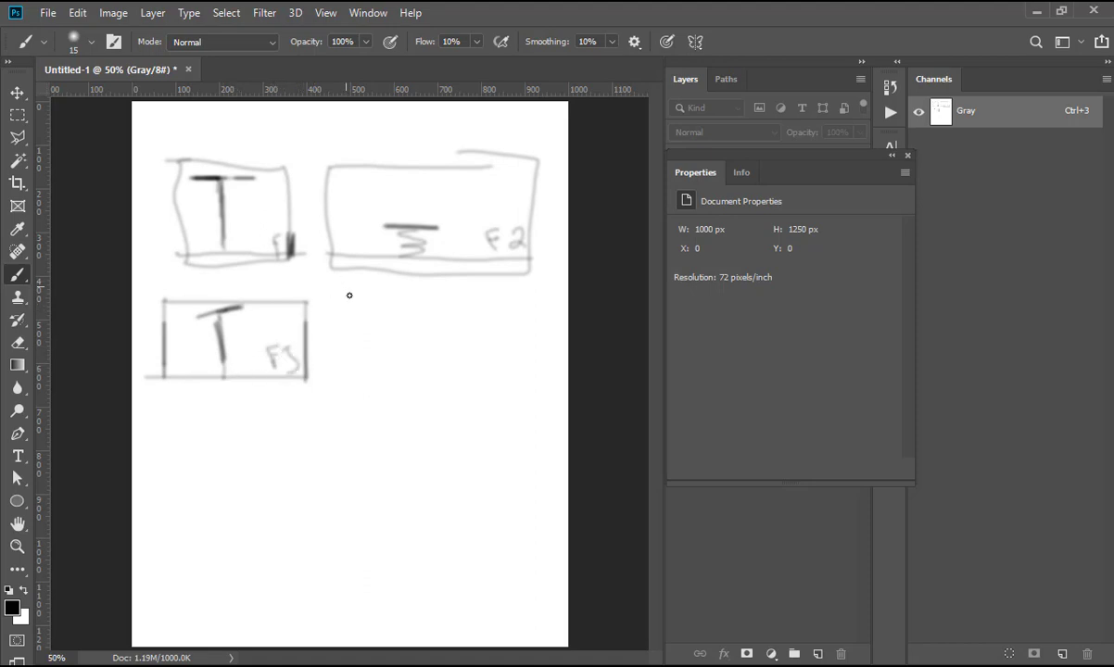
- Draw a fourth storyboard frame beside F3, containing a tilted bar with a curved, arching stick and the label F4
mouse_move(345, 301)
left_mouse_down()
mouse_move(482, 286)
mouse_move(514, 300)
left_mouse_up()
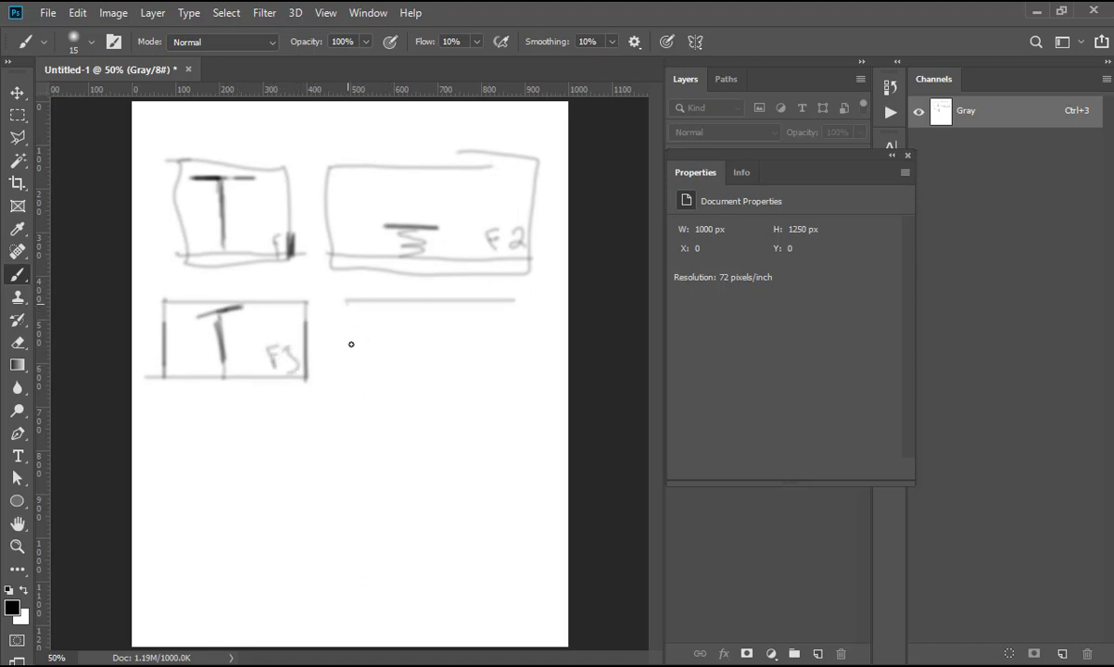
left_click_drag(329, 287, 336, 363)
key("ctrl+z")
mouse_move(516, 302)
left_mouse_down()
mouse_move(401, 375)
mouse_move(349, 358)
mouse_move(343, 307)
mouse_move(428, 353)
mouse_move(404, 338)
left_mouse_up()
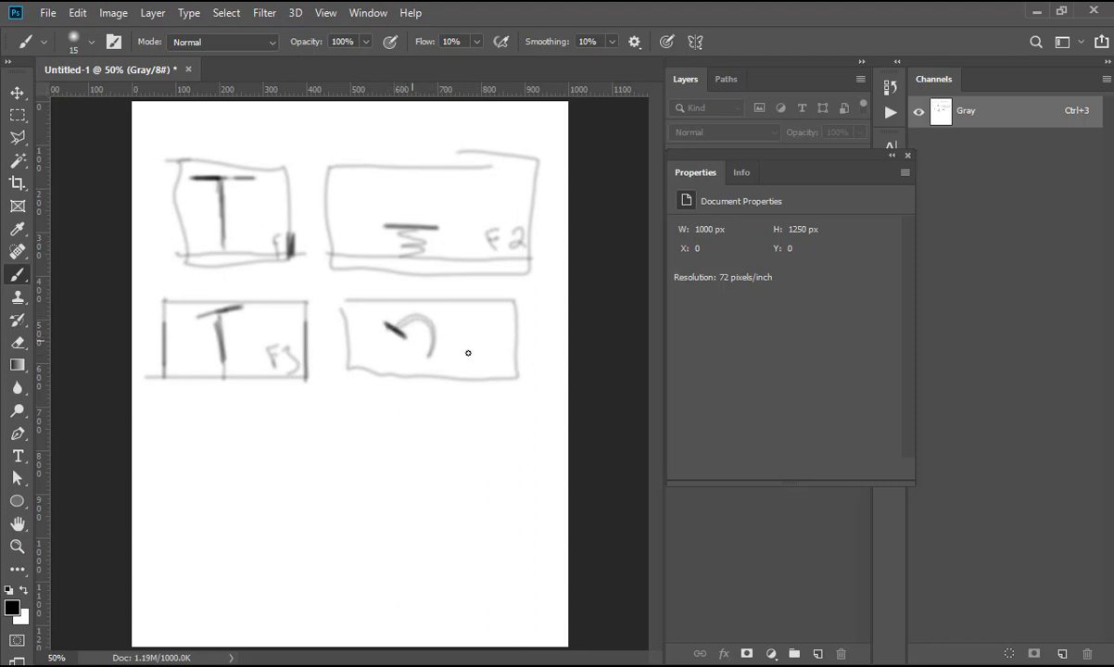
mouse_move(470, 358)
left_mouse_down()
mouse_move(480, 338)
mouse_move(476, 348)
mouse_move(495, 349)
left_mouse_up()
left_click_drag(492, 336, 490, 363)
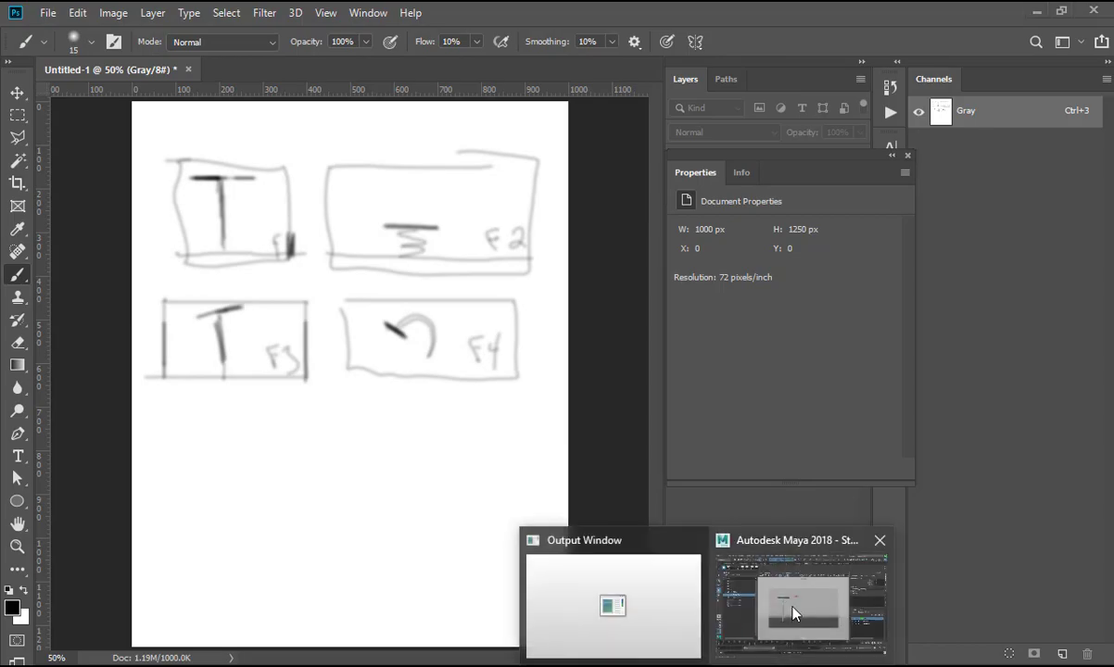
- Switch to Maya, lower the stick rig's main body control toward the ground, and rotate the first arm segment diagonally in wireframe display
left_click(790, 602)
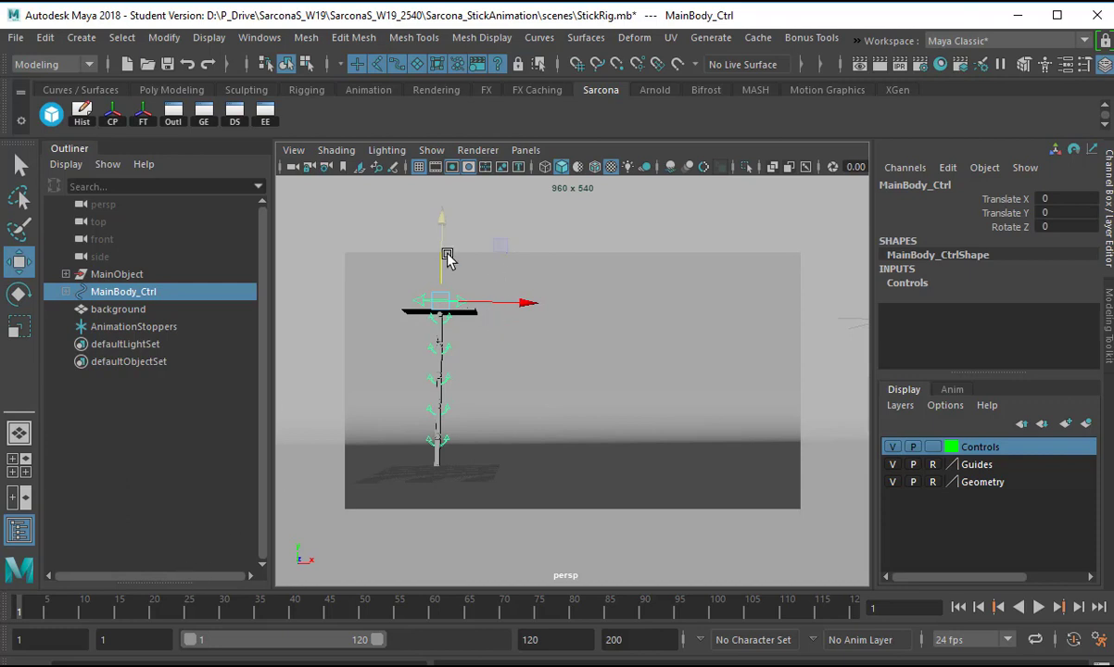
left_click_drag(442, 264, 437, 354)
left_click(441, 406)
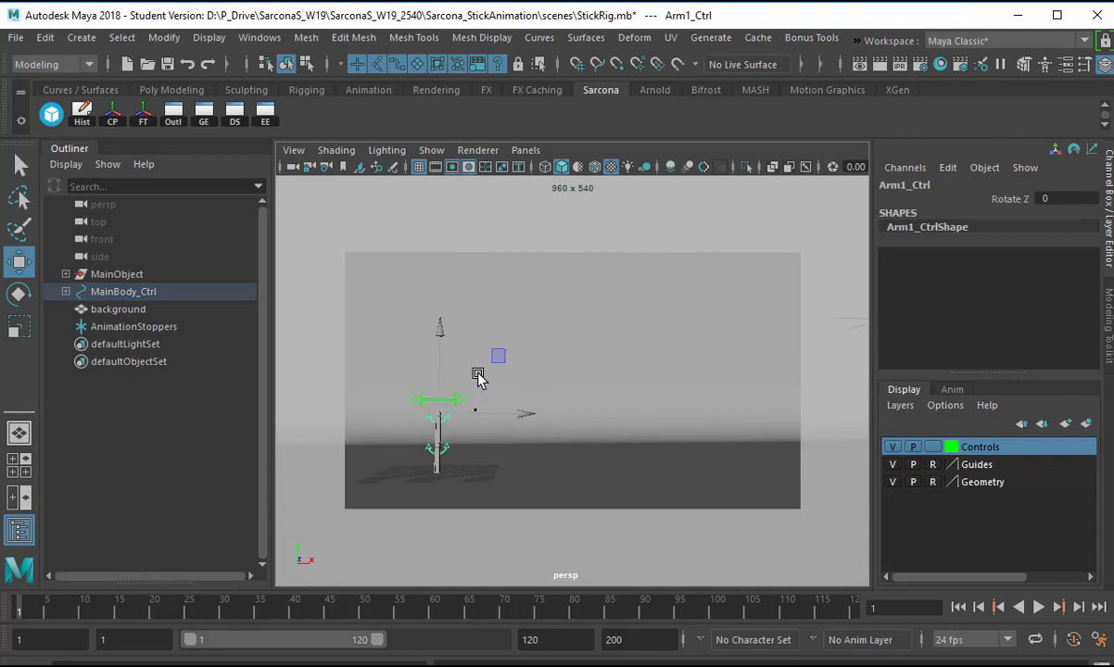
key("4")
key("e")
left_click_drag(509, 374, 492, 441)
- Rotate the second arm segment back to about -69° in Z and bend the third segment in the opposite direction
key("q")
left_click(499, 394)
key("r")
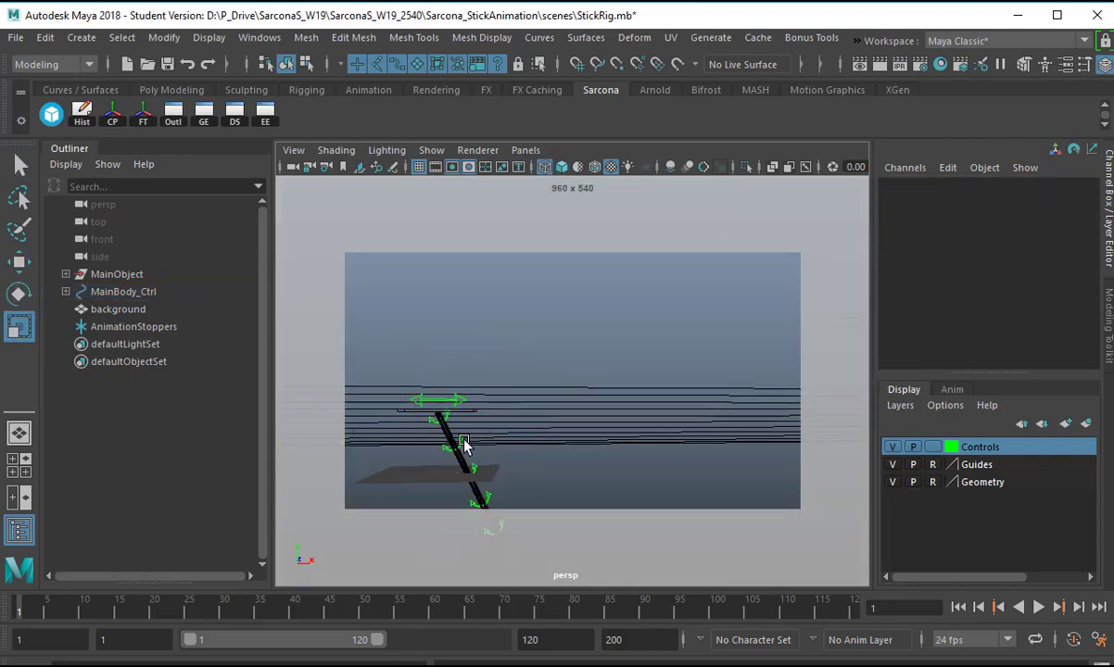
left_click(459, 442)
key("e")
left_click_drag(514, 443, 451, 475)
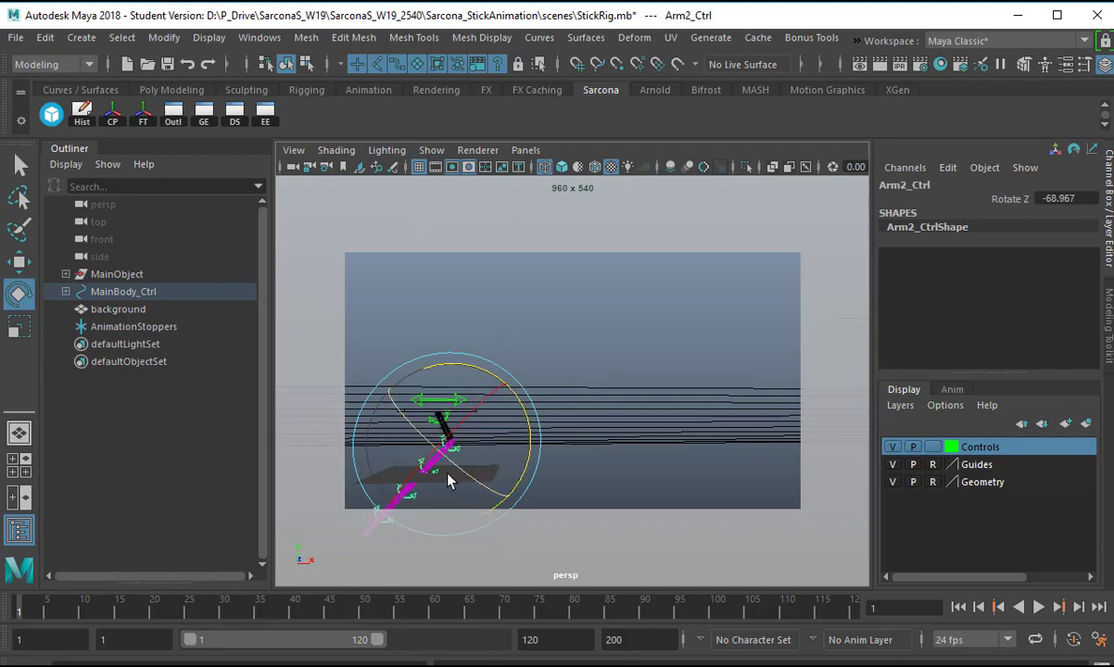
key("q")
left_click(441, 465)
key("e")
left_click(439, 471)
left_click_drag(499, 425, 405, 426)
key("q")
left_click(498, 477)
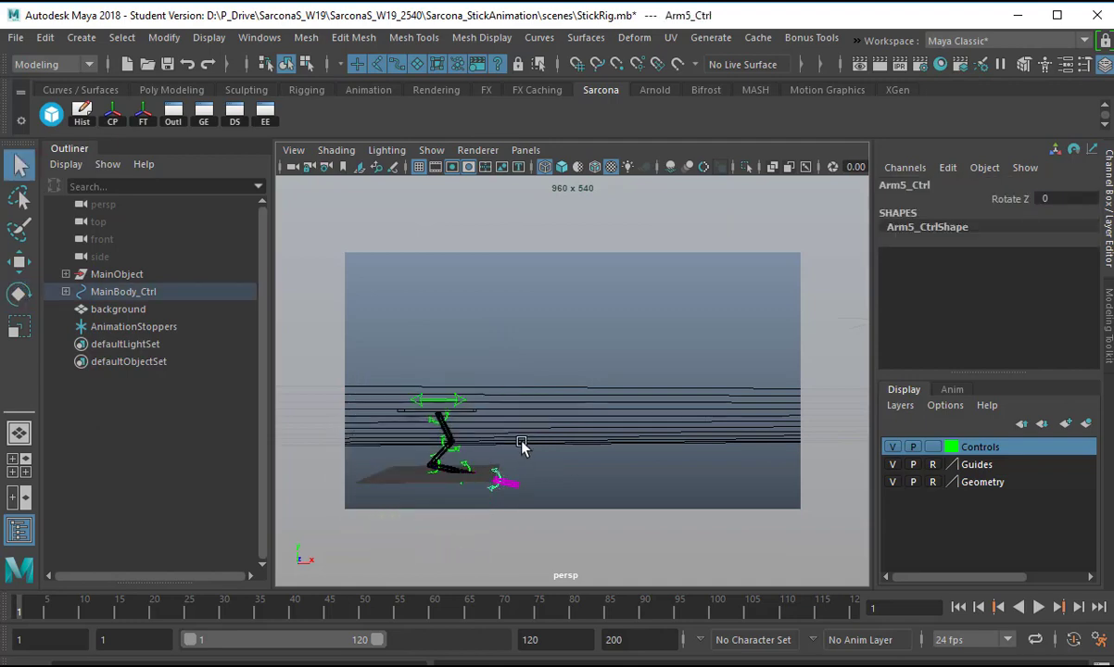
key("e")
left_click_drag(524, 411, 501, 483)
key("ctrl+z")
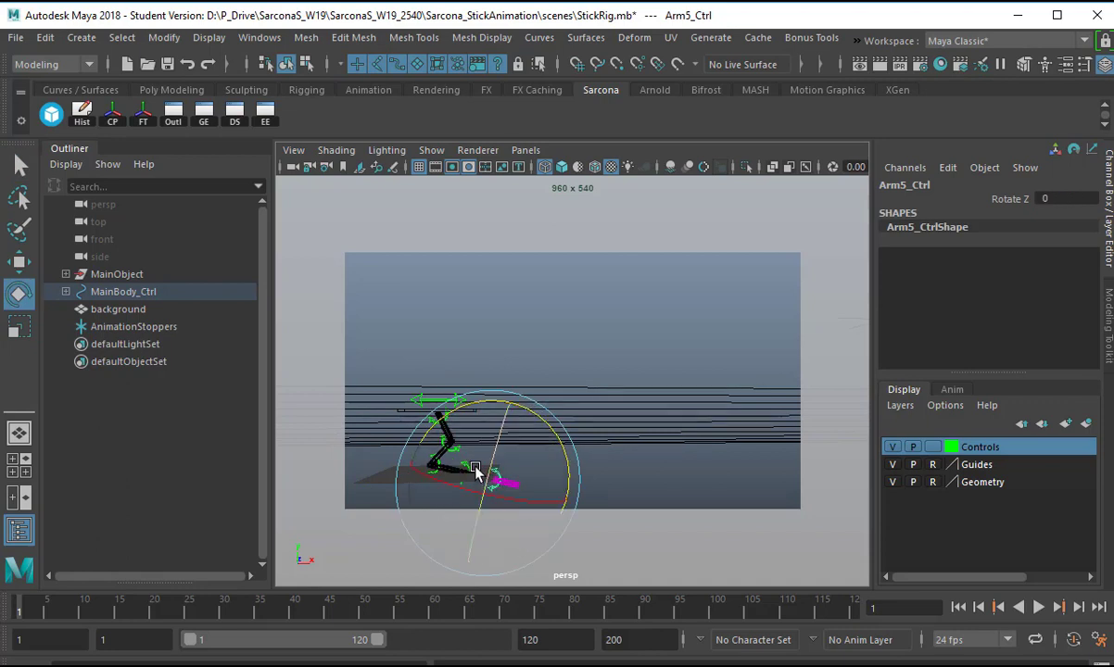
- Fold the fourth arm segment back beneath the third and rotate the end segment to about 119° in Z
key("q")
left_click(467, 465)
key("e")
left_click_drag(515, 405, 456, 516)
key("q")
left_click(448, 495)
key("e")
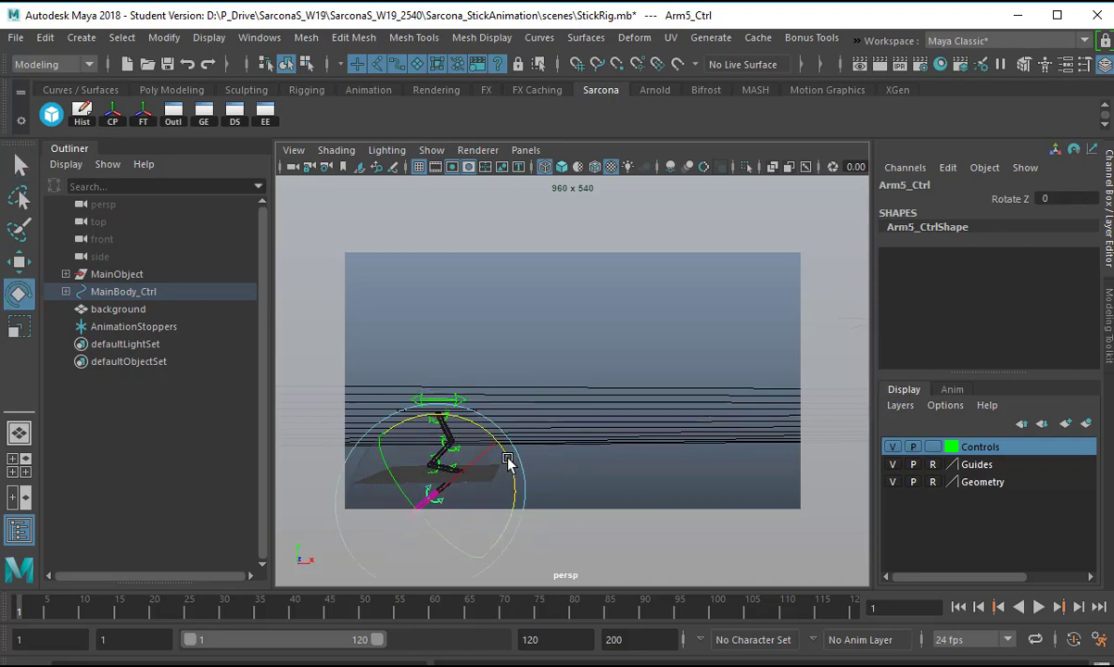
left_click_drag(510, 462, 384, 412)
- Tilt the first arm segment closer to horizontal and fold the second segment beneath it at about -143° in Z
key("q")
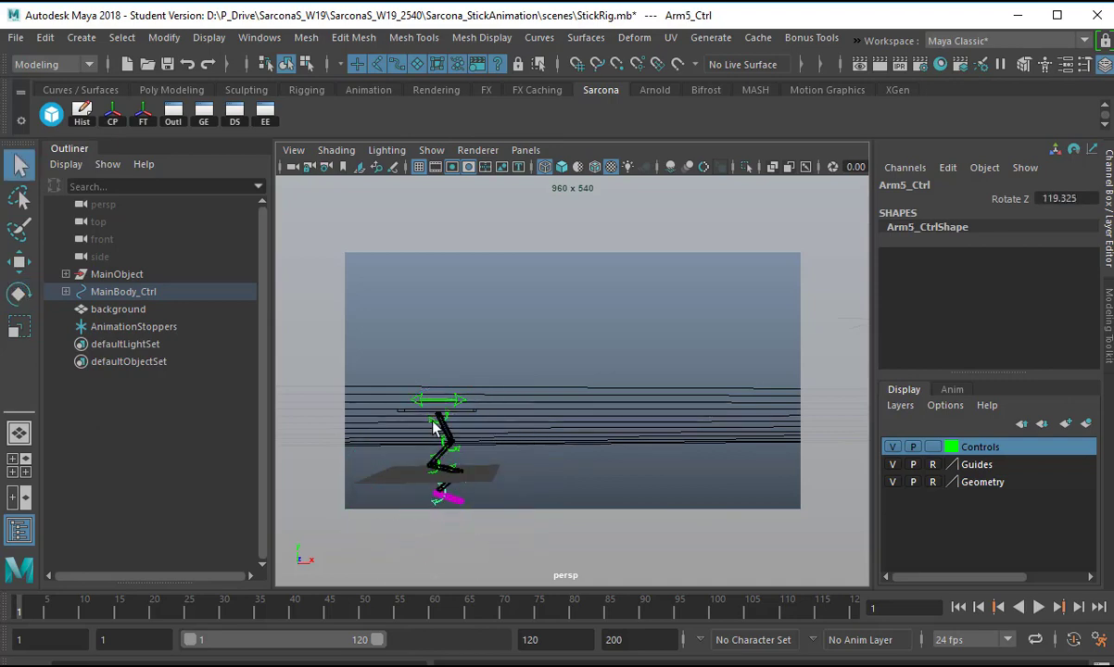
left_click(464, 400)
key("e")
left_click_drag(471, 401, 447, 364)
key("q")
left_click(466, 422)
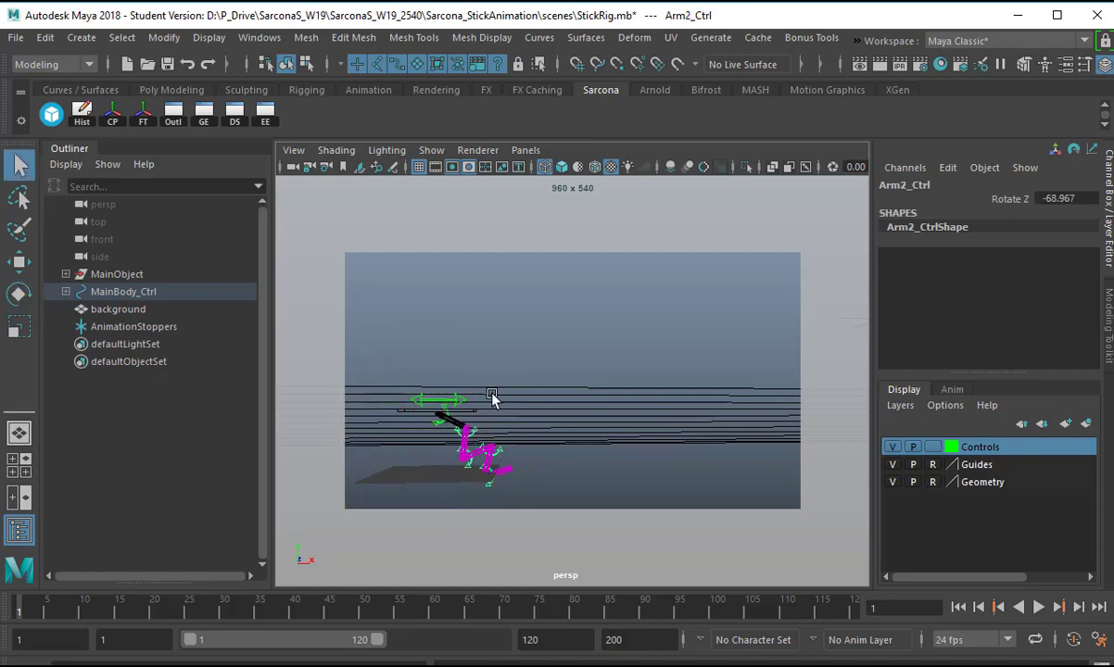
key("e")
left_click_drag(519, 380, 517, 466)
- Fold the lower arm segments into a tight zigzag coil, with the end segment rotated about 154° in Z
key("q")
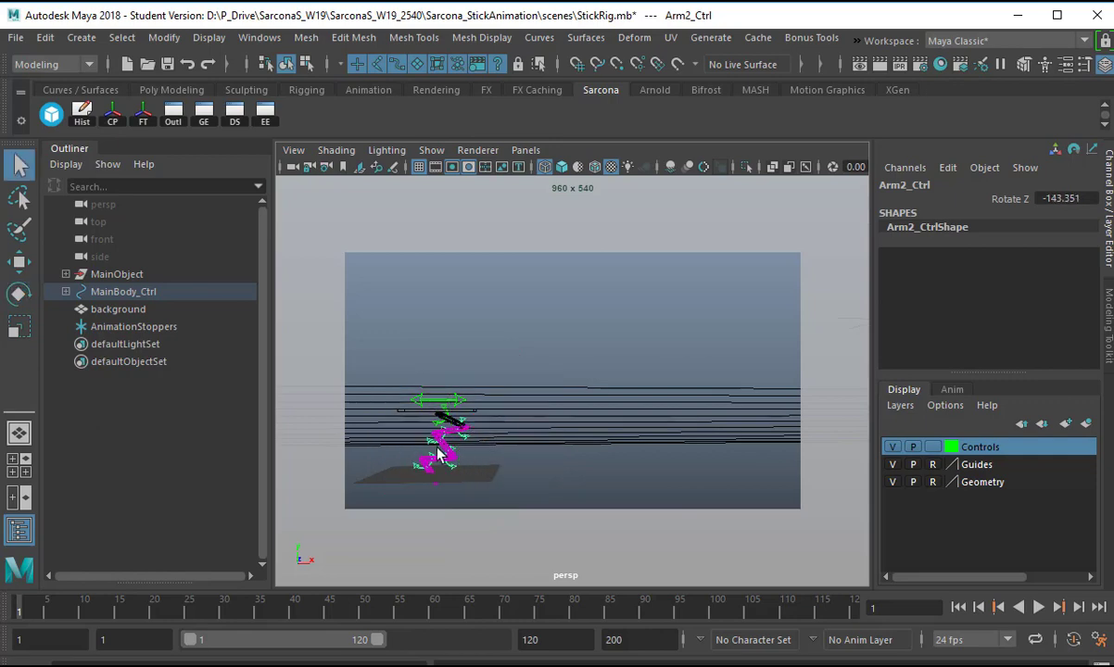
left_click(461, 464)
left_click(445, 466)
key("e")
left_click_drag(480, 443, 485, 403)
key("q")
left_click(469, 445)
key("e")
key("q")
left_click(426, 458)
key("e")
key("w")
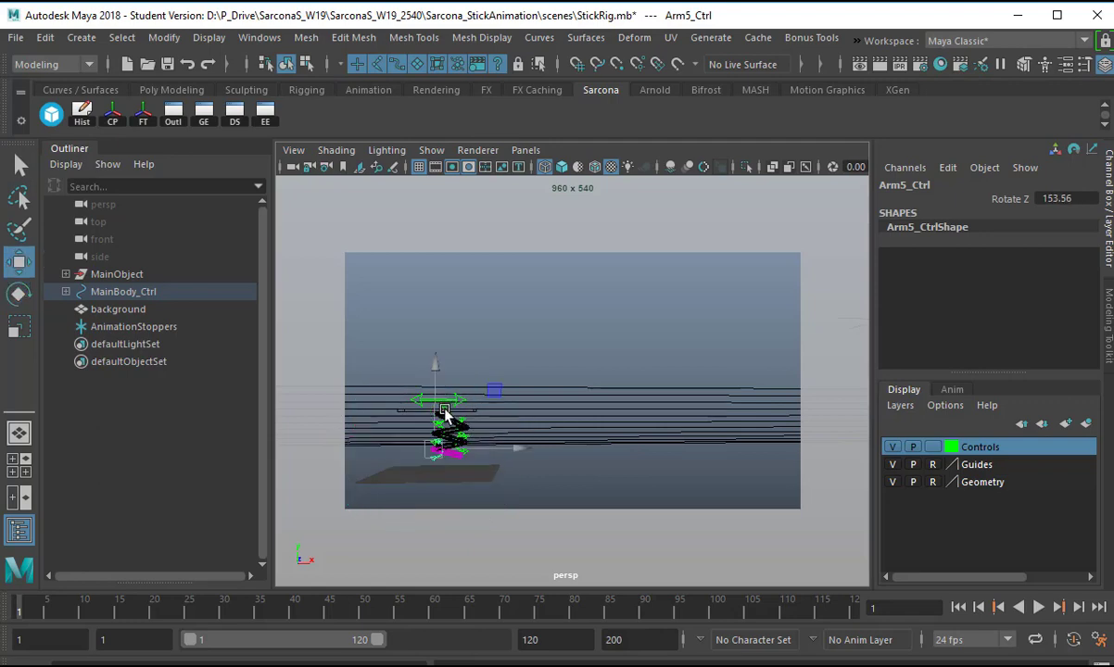
- Lower the main body control to about -23.94 in Translate Y and restore shaded display
left_click(452, 398)
left_click_drag(438, 360, 445, 374)
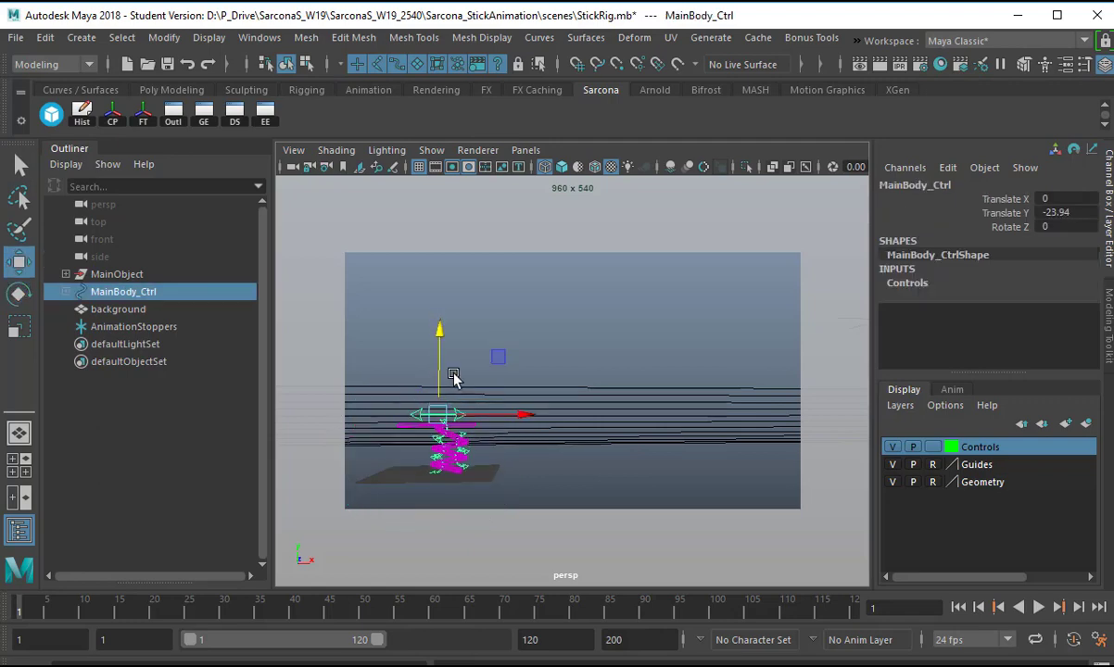
key("5")
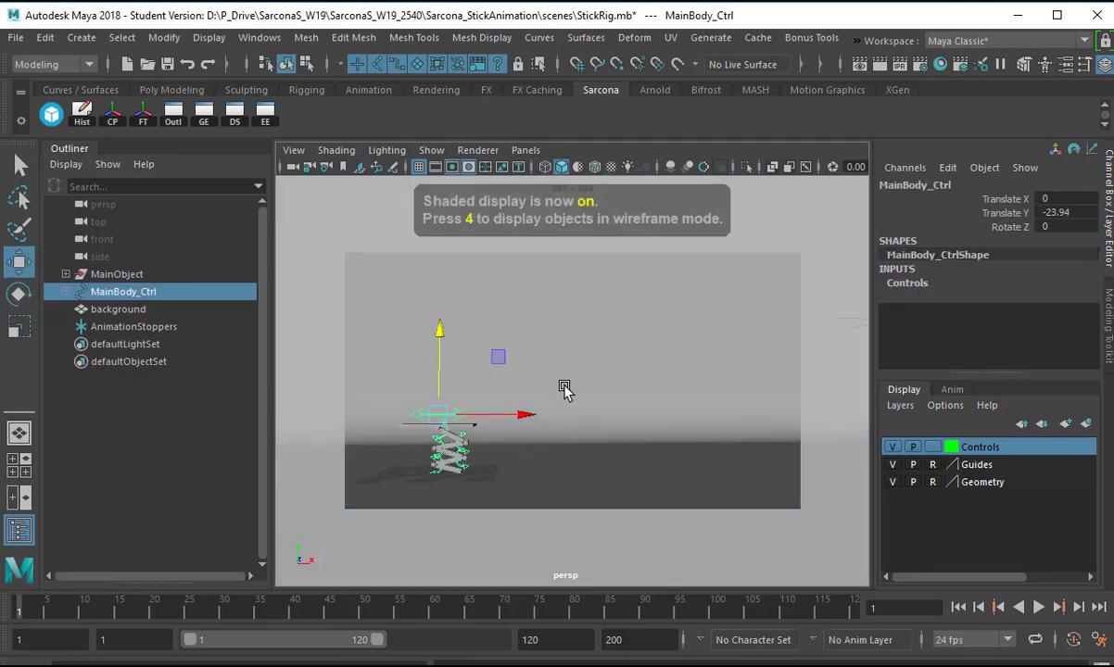